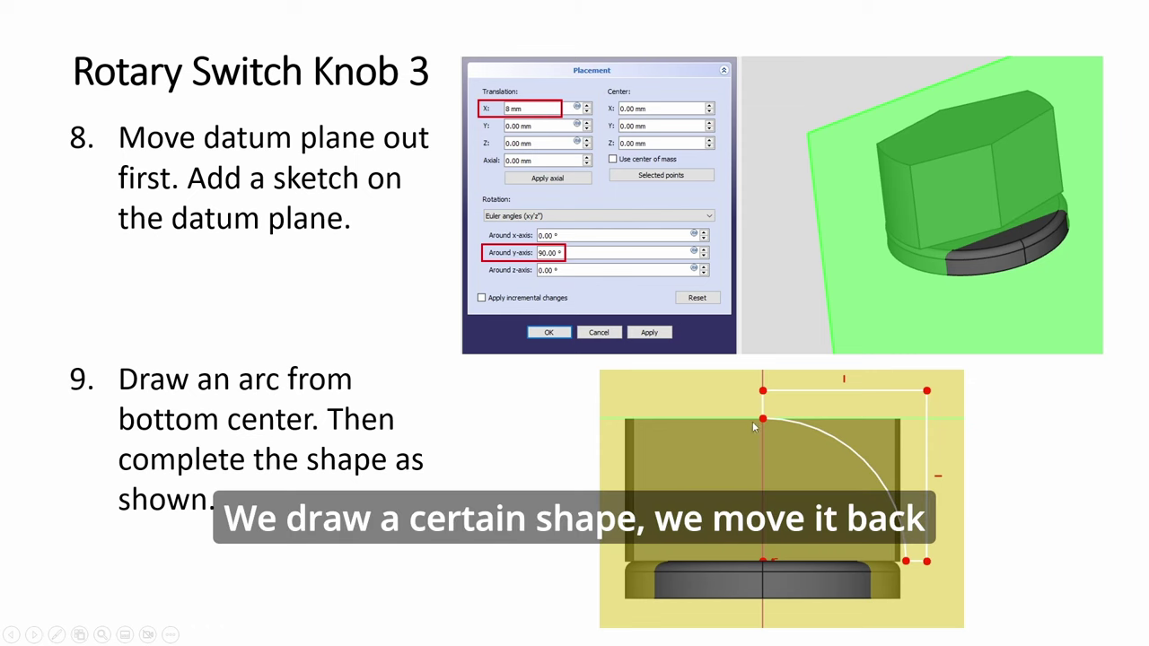
- Advance the presentation to the Rotary Switch Knob 3 slide with steps 10 and 11
left_click(813, 444)
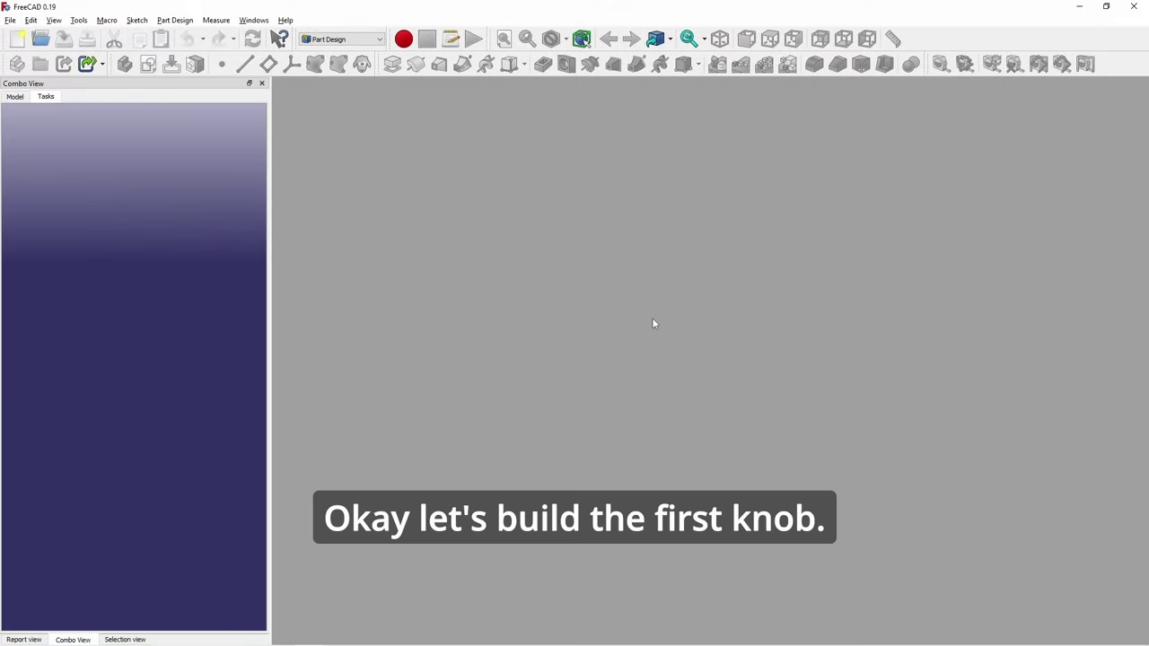
- Create a new document with a body and a sketch on the XY plane
left_click(17, 38)
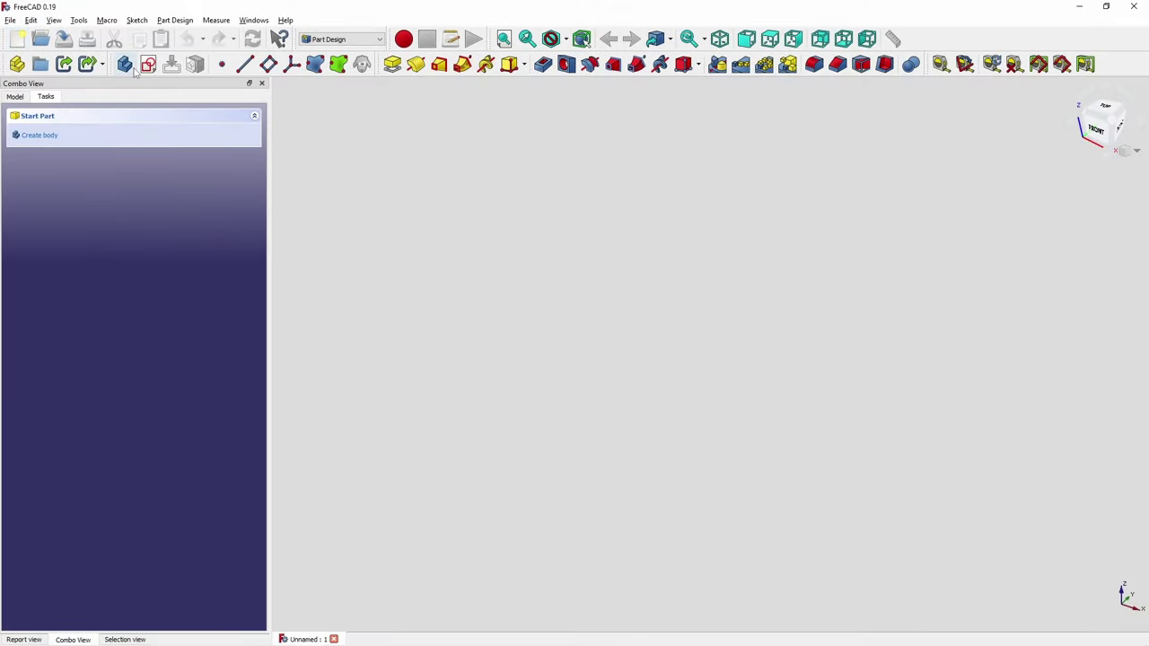
left_click(125, 68)
left_click(148, 66)
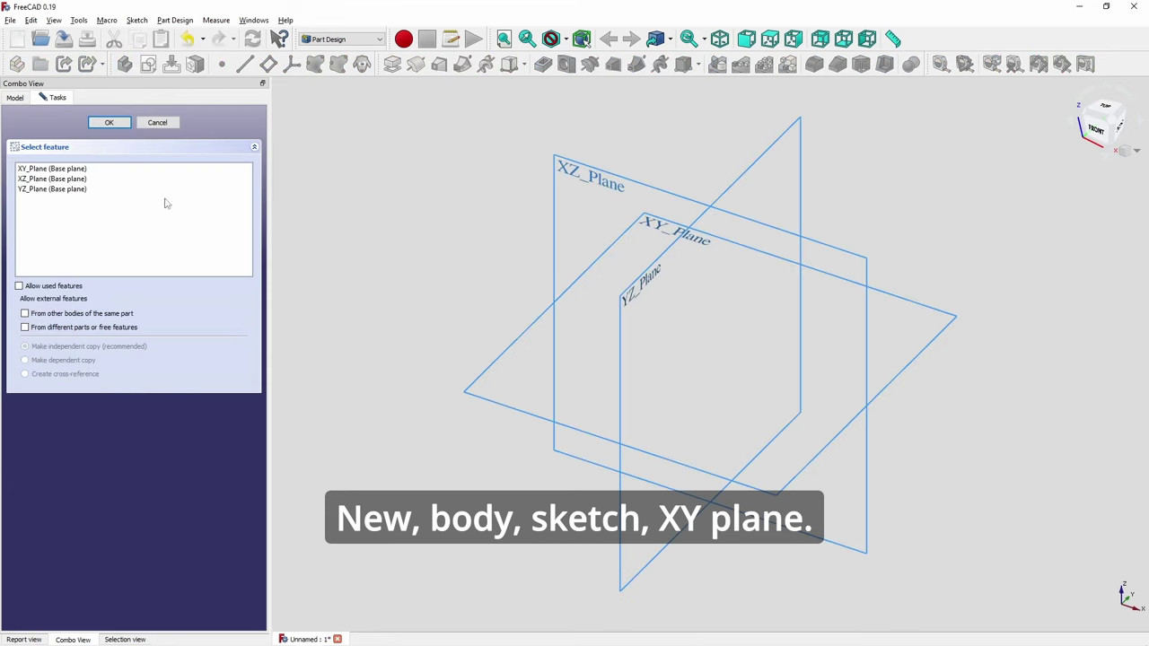
left_click(52, 169)
left_click(116, 127)
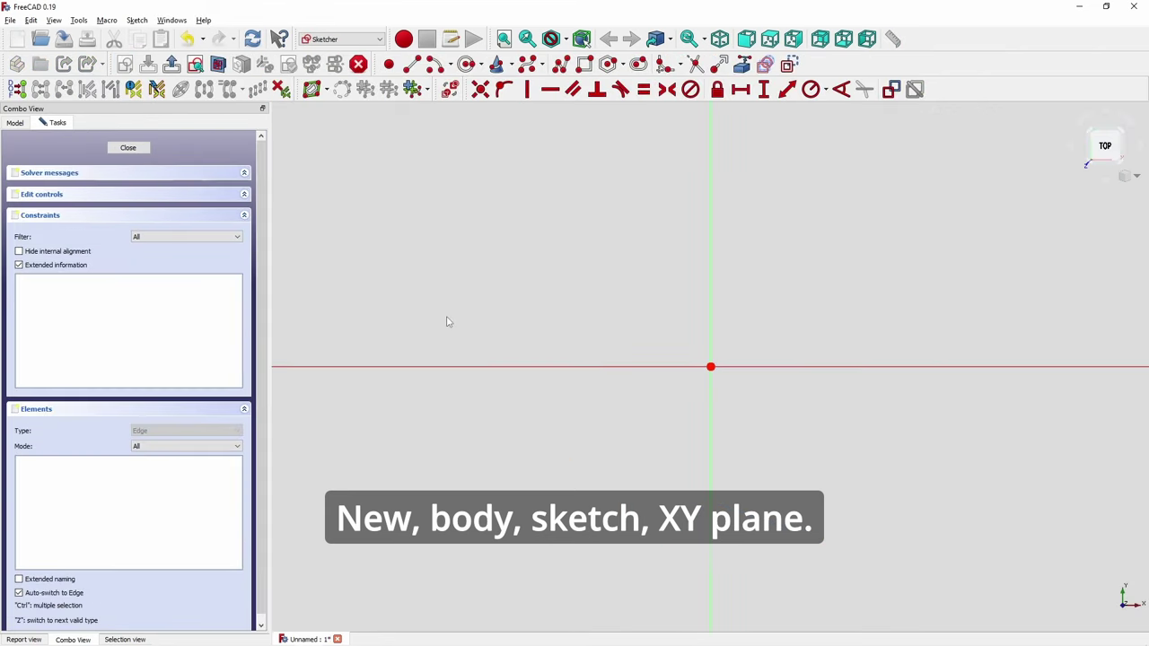
key("alt+Tab")
key("alt+Tab")
scroll(550, 331, "up", 10)
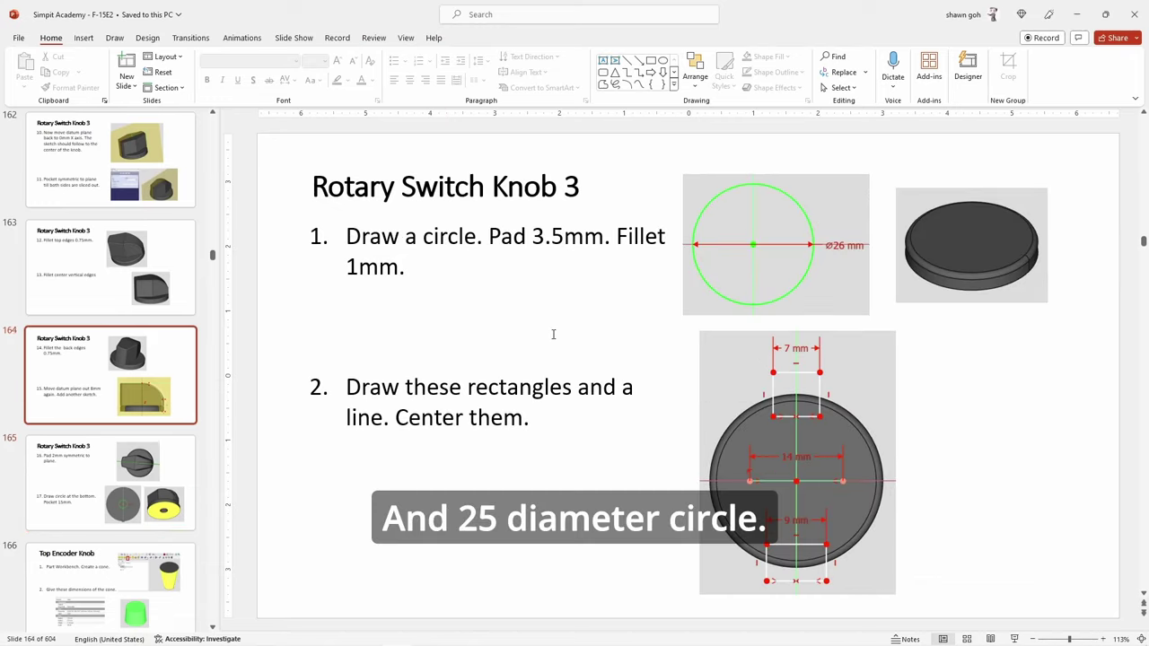
scroll(553, 332, "up", 9)
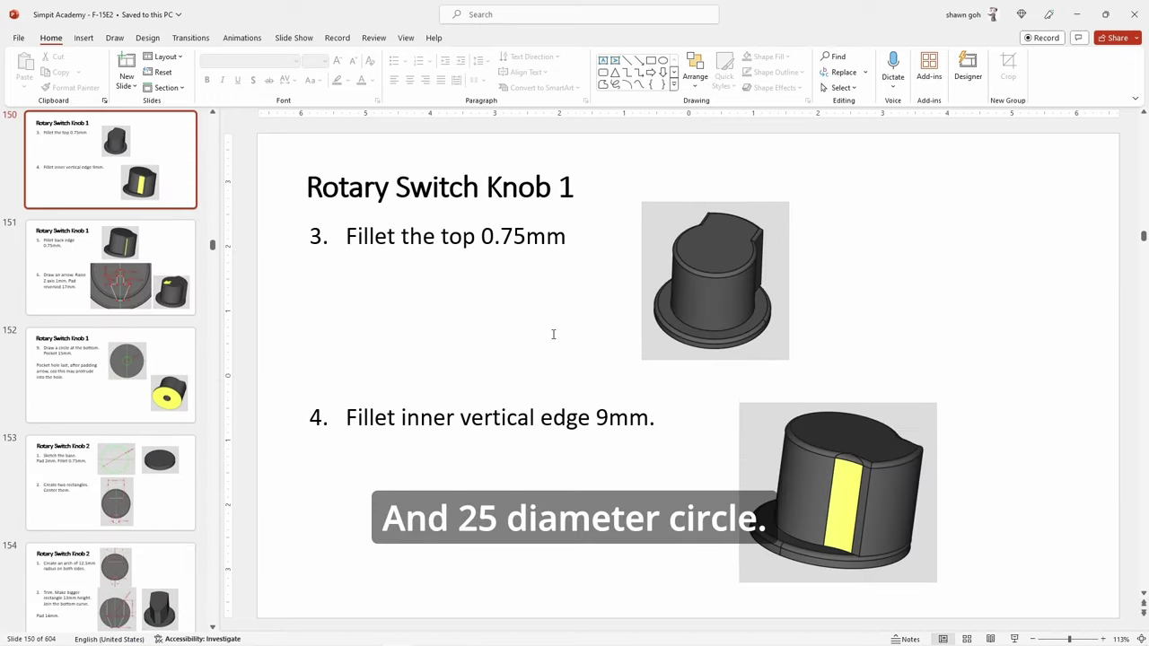
scroll(553, 334, "down", 2)
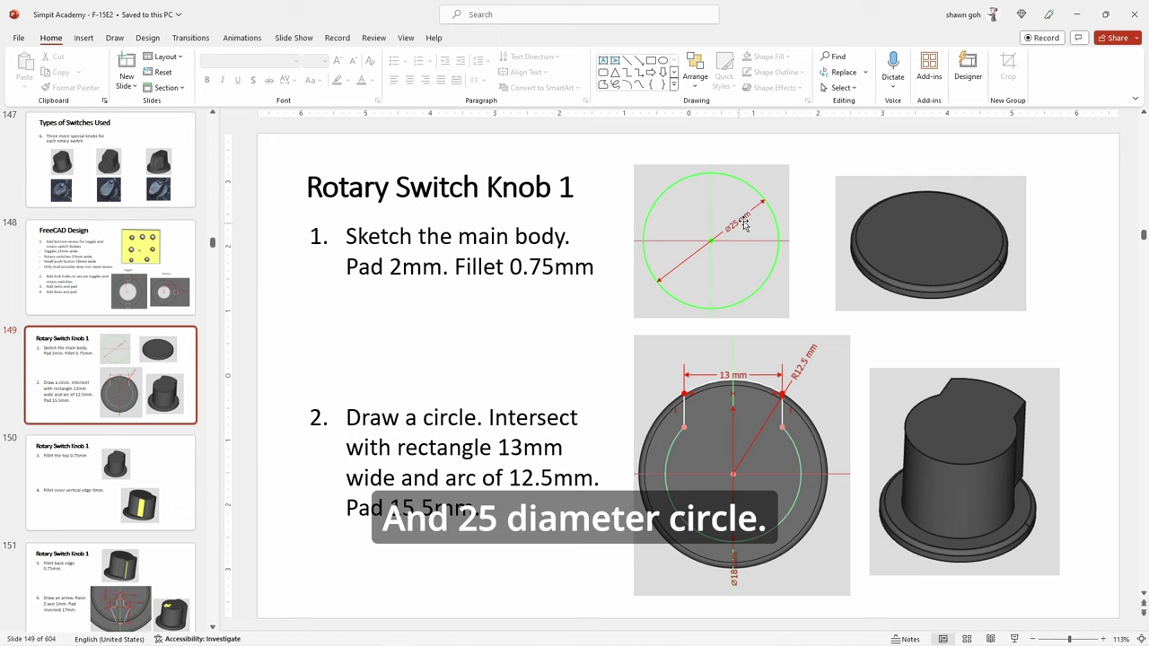
key("alt+Tab")
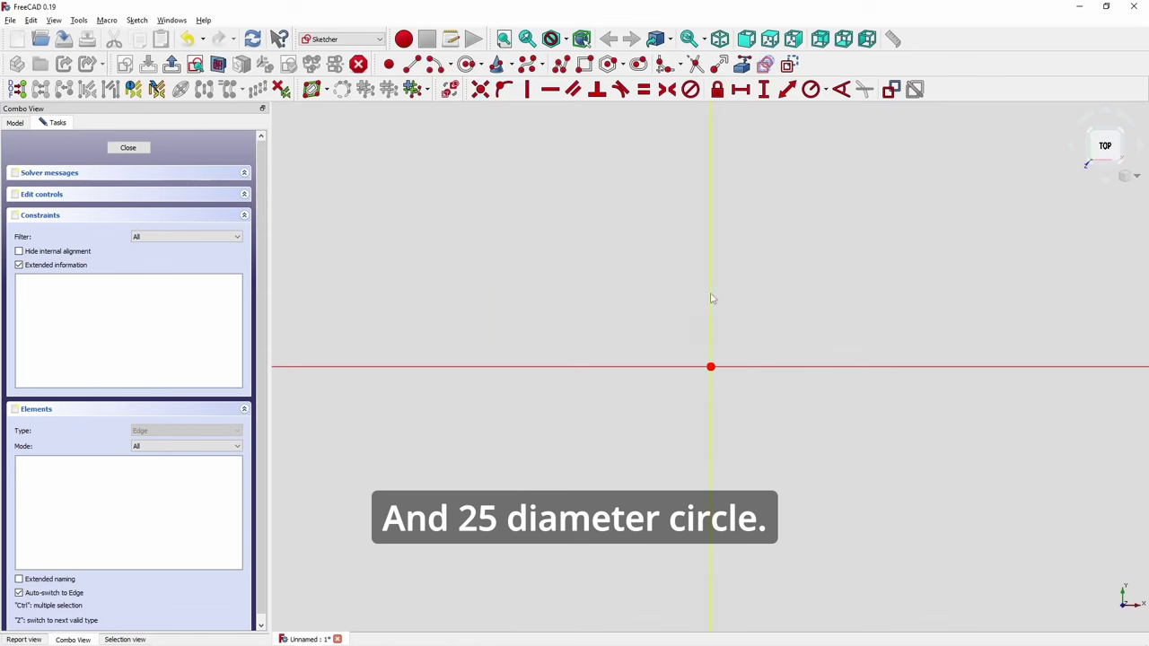
- Draw a circle centred on the origin and constrain its diameter to 25 mm
left_click(467, 64)
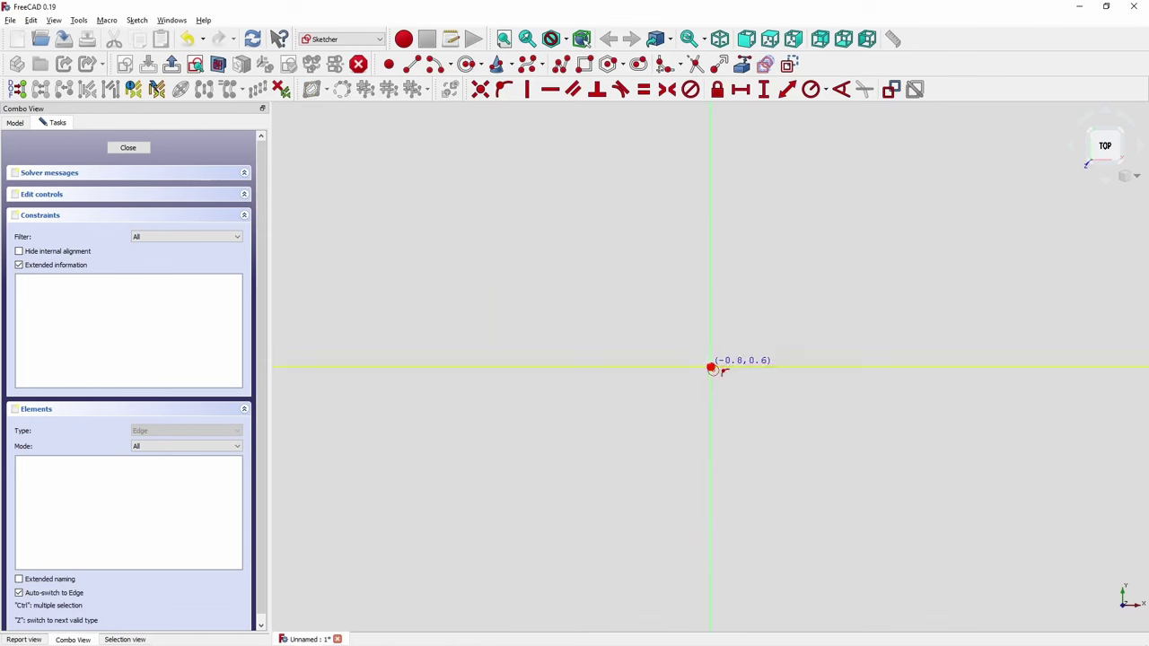
left_click(711, 368)
left_click(801, 431)
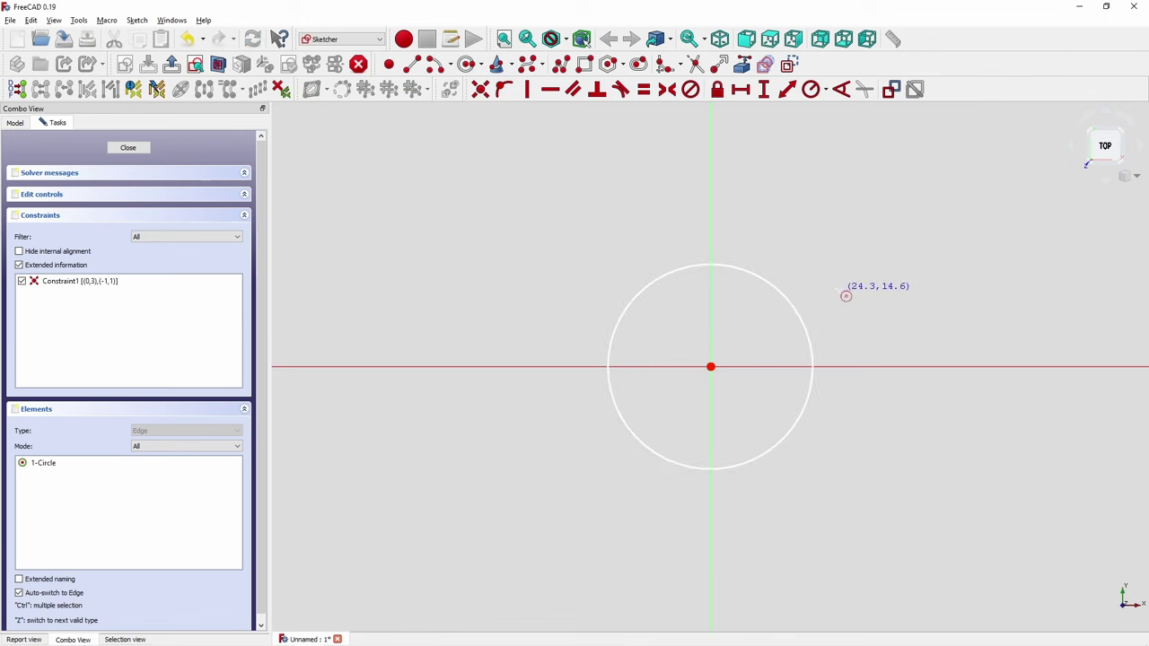
right_click(844, 297)
left_click(798, 318)
left_click(825, 90)
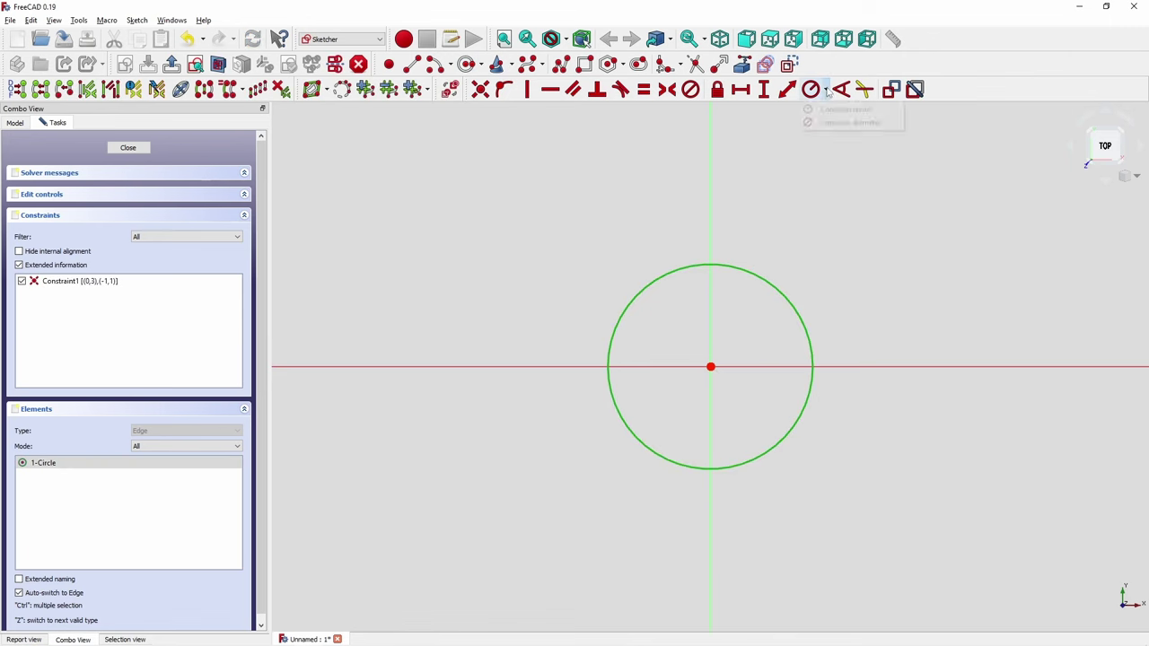
left_click(830, 121)
type("25")
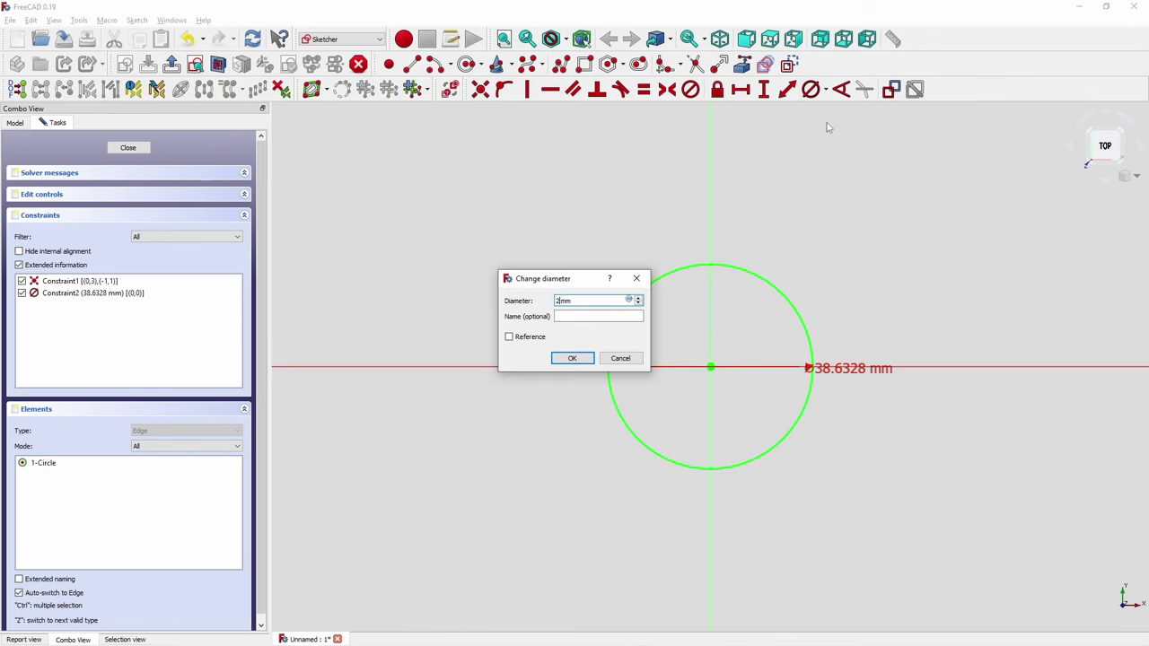
key("Return")
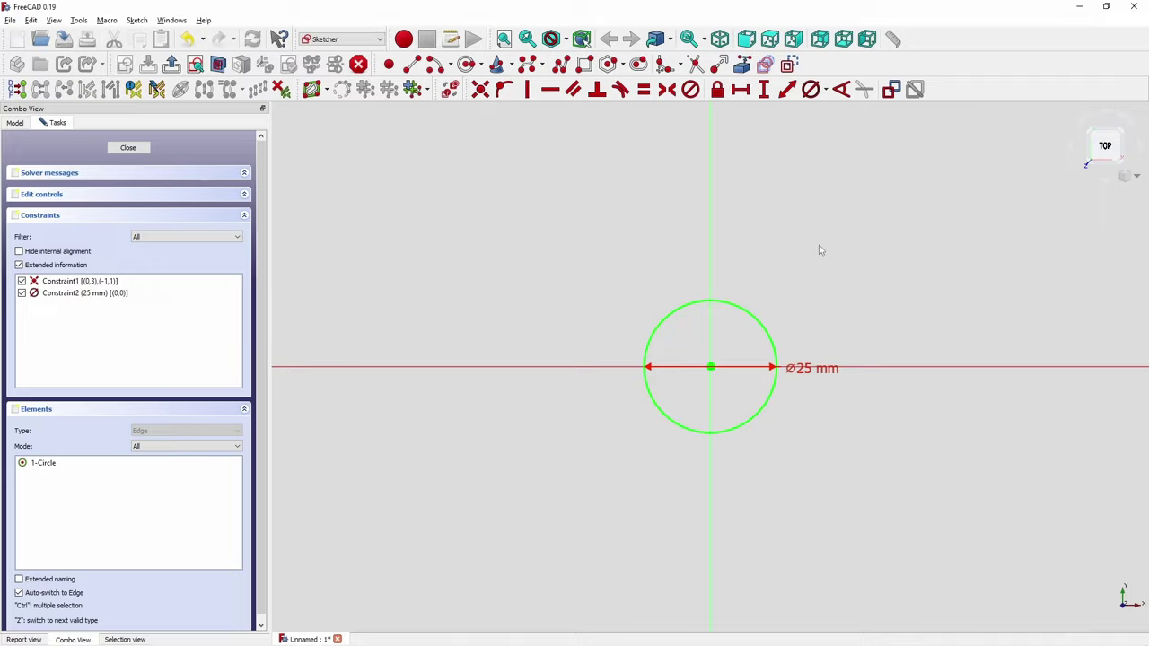
key("alt+Tab")
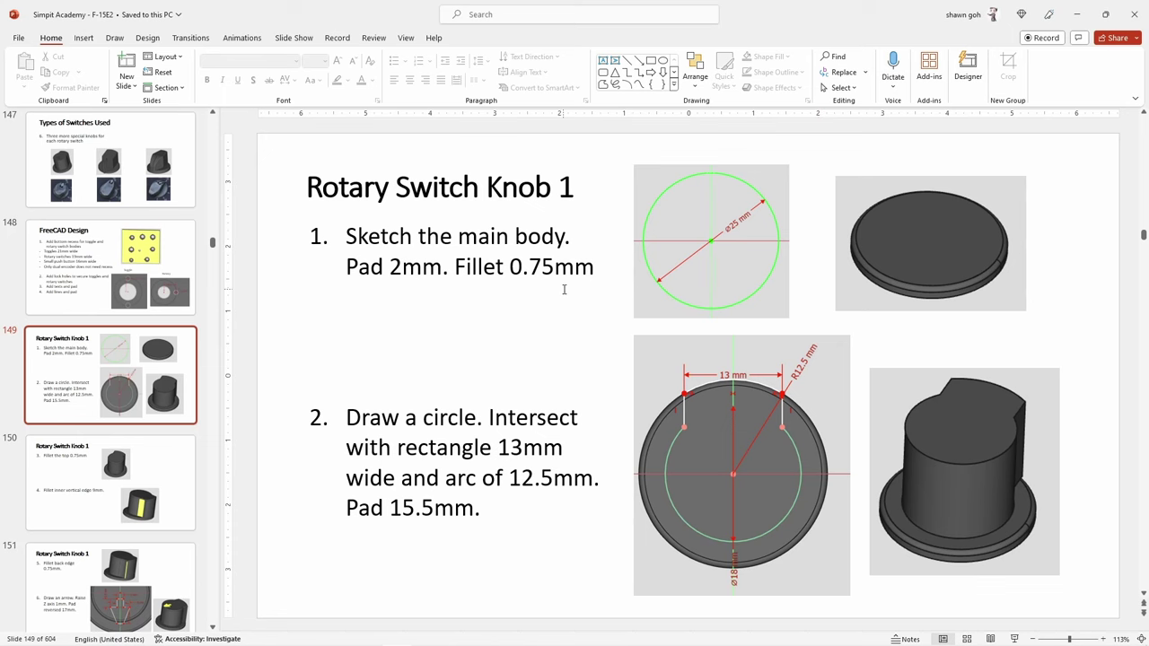
key("alt+Tab")
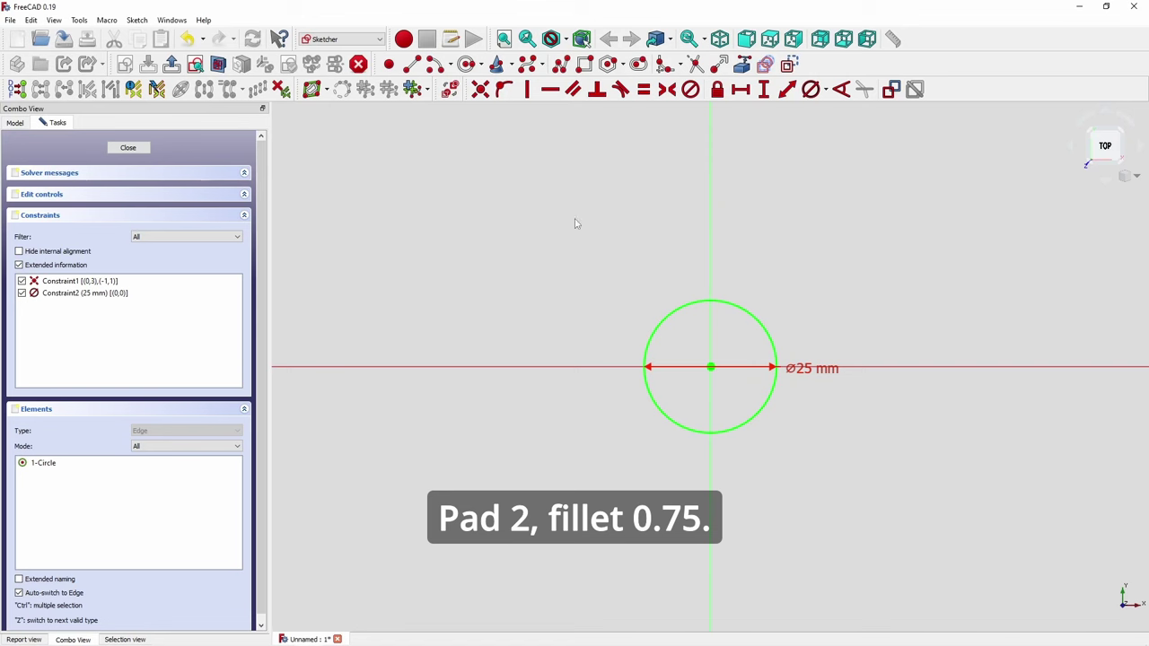
- Close the sketch and pad the circle 2 mm into a disc
left_click(137, 148)
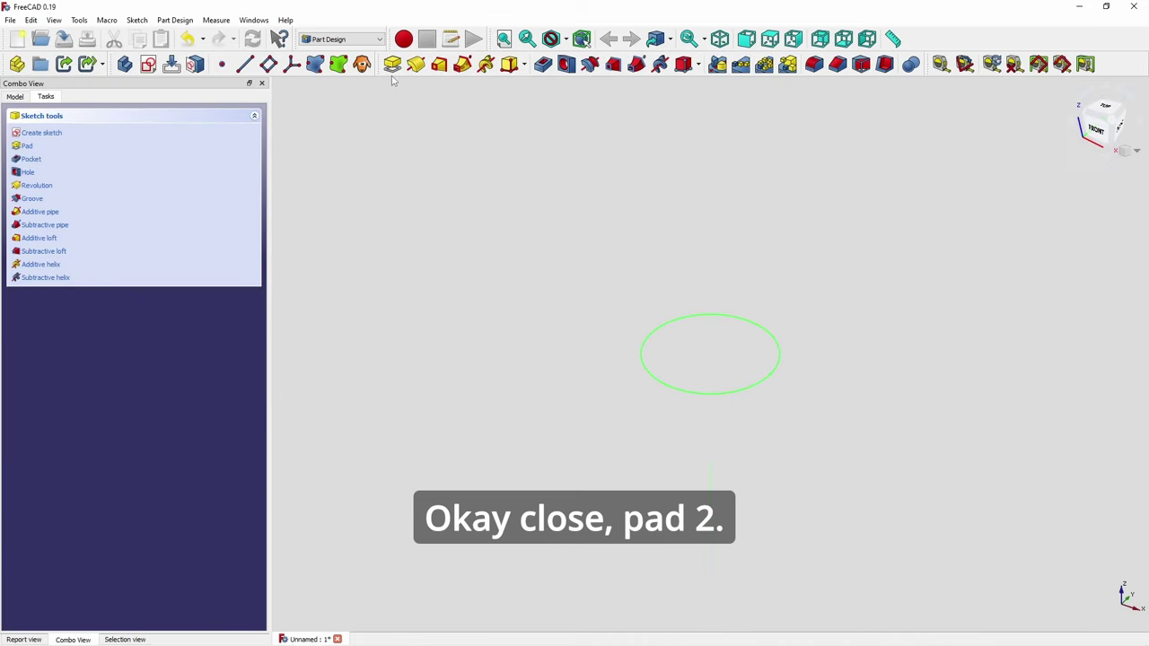
left_click(392, 64)
type("2")
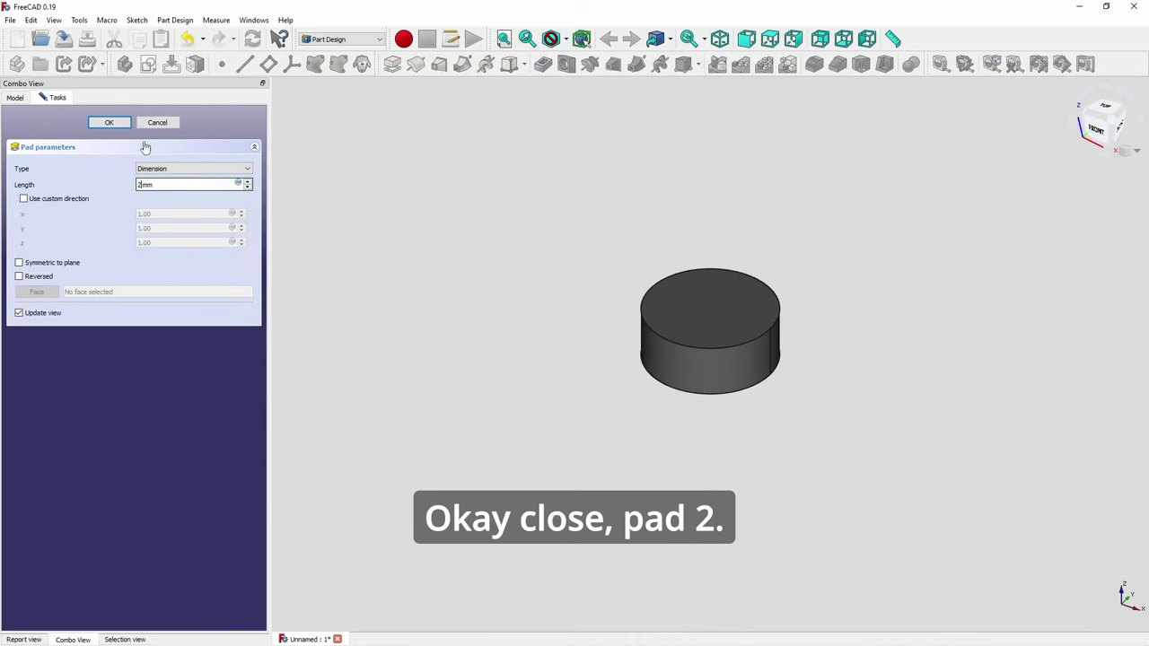
left_click(108, 122)
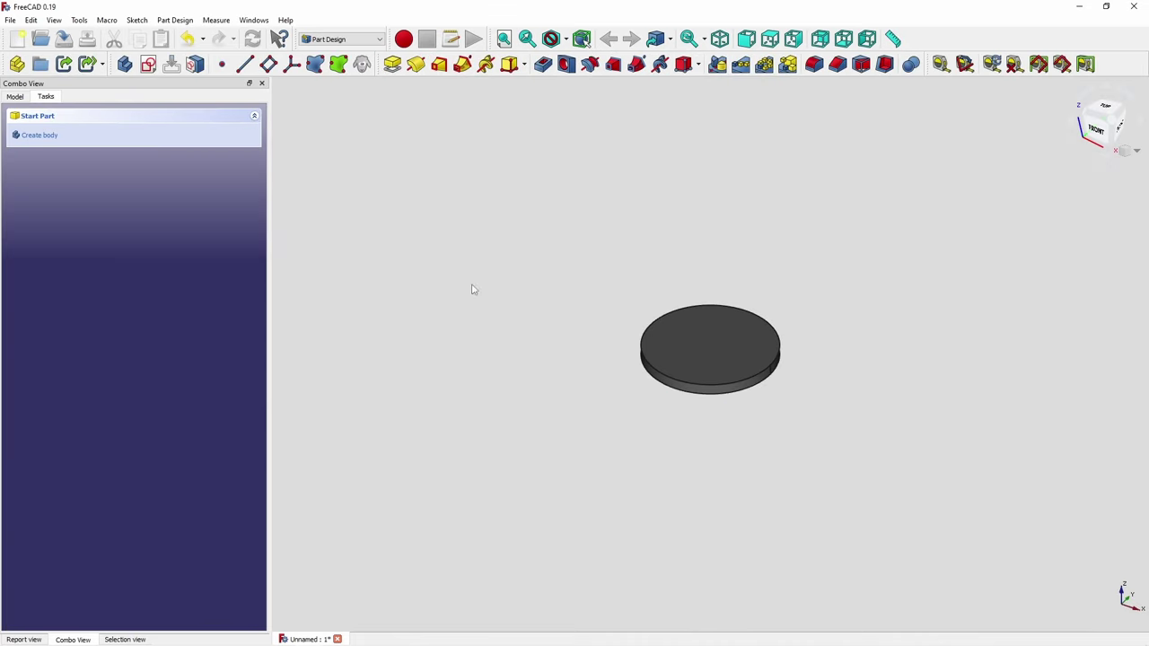
- Fillet the disc's top edge with a 0.75 mm radius
left_click(651, 370)
left_click(814, 64)
type(".mm")
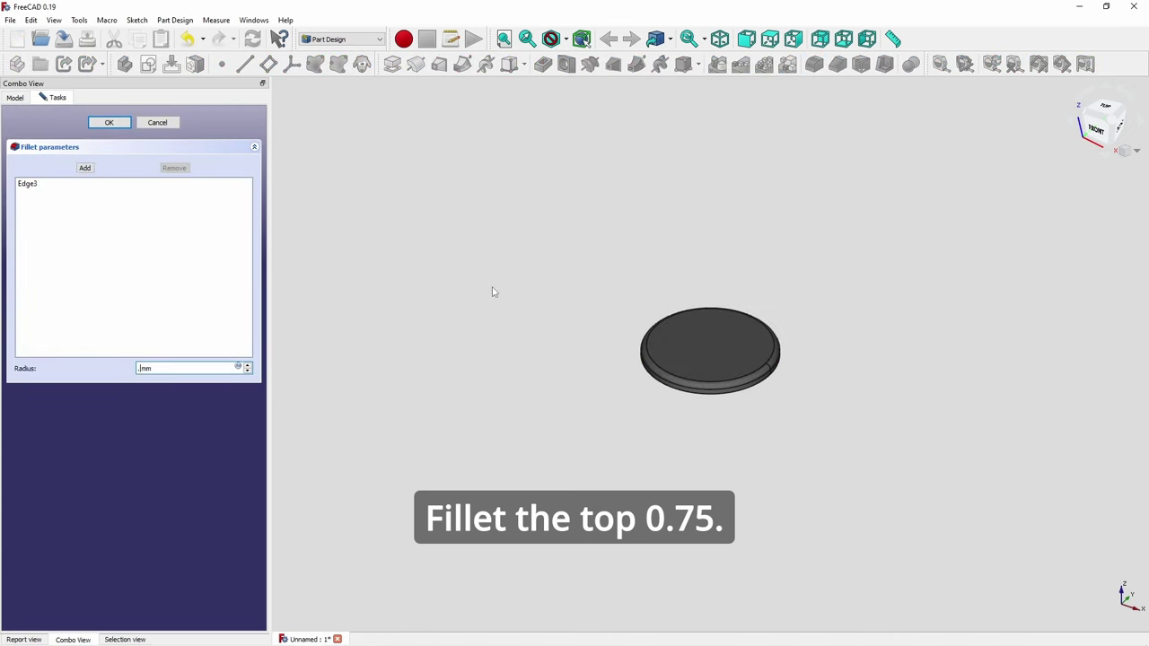
type("75")
key("Return")
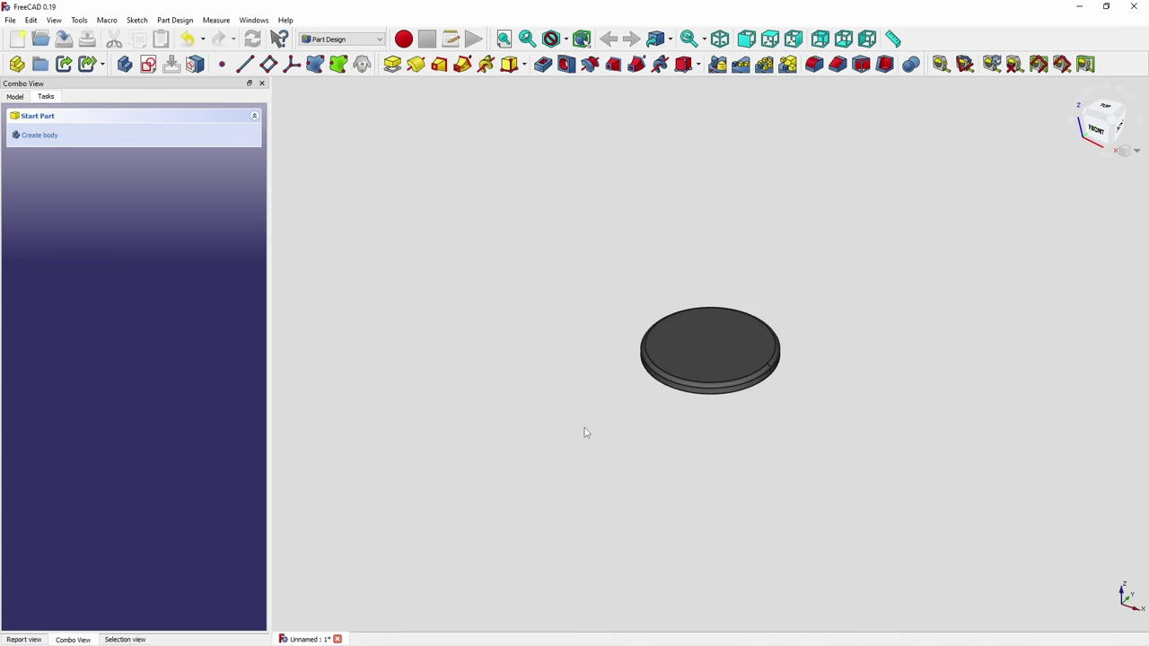
- Start a new sketch on the disc's top face
left_click(658, 350)
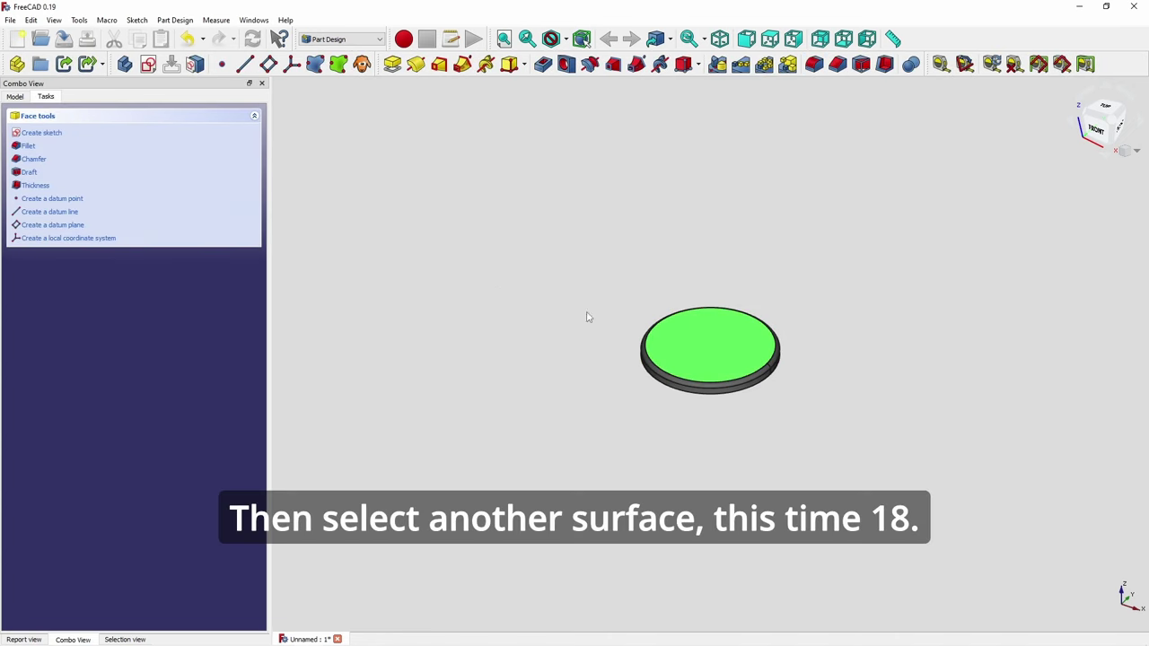
left_click(148, 63)
key("alt+Tab")
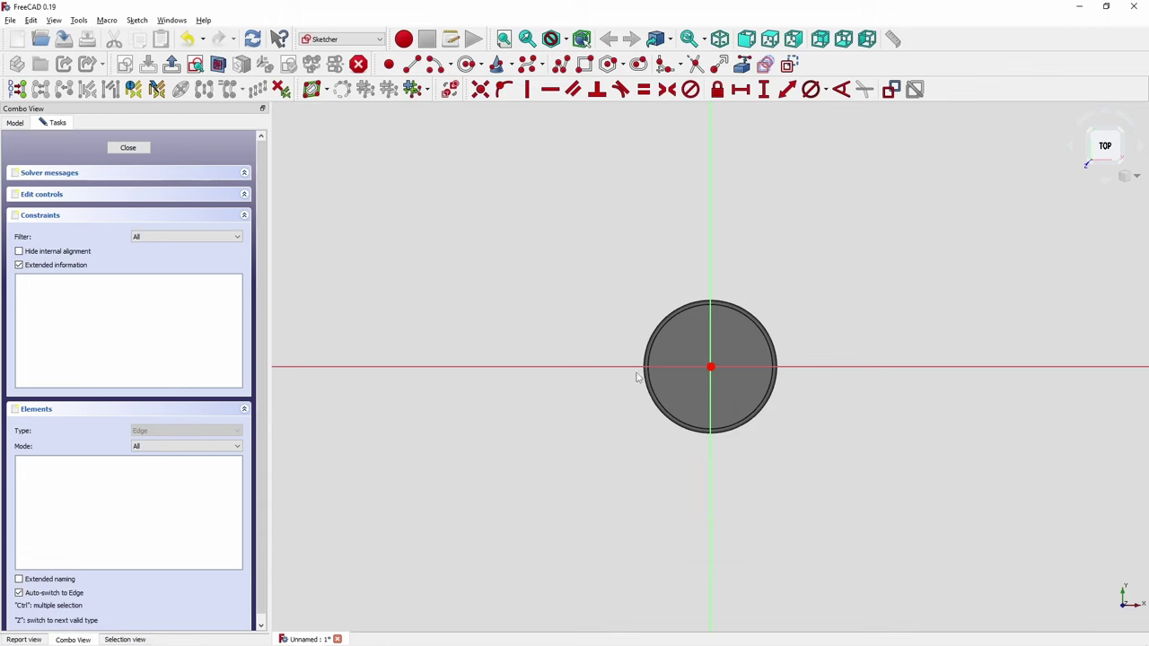
- Draw an inner circle on the top-face sketch origin and constrain it to 18 mm diameter
left_click(476, 68)
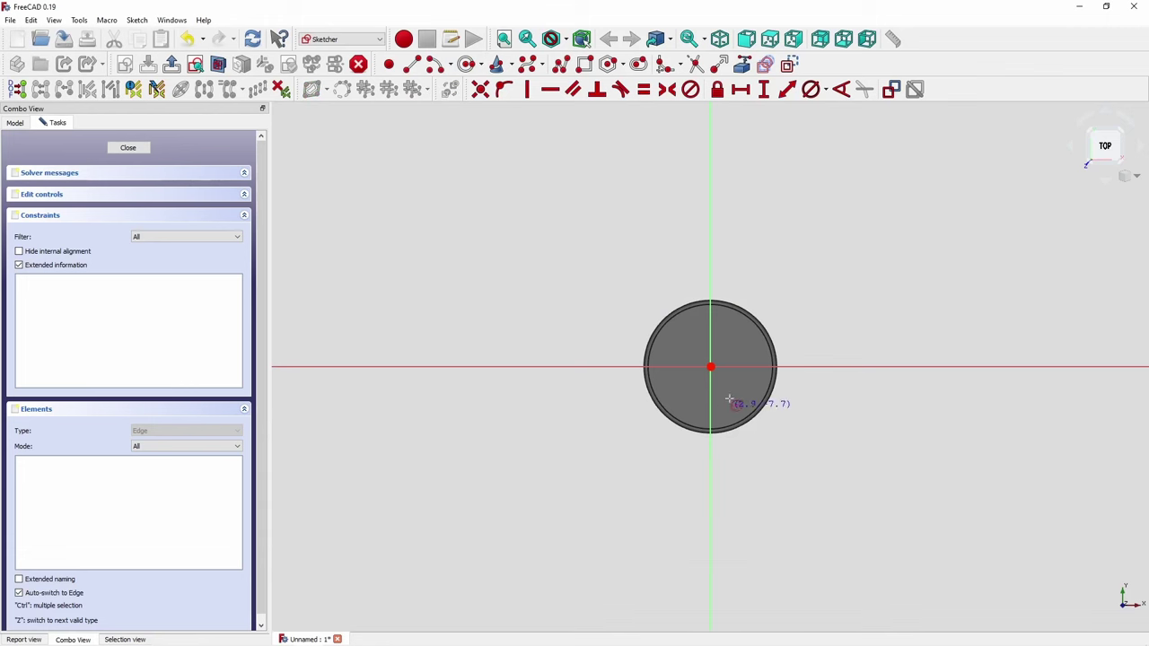
scroll(732, 370, "up", 5)
left_click(685, 371)
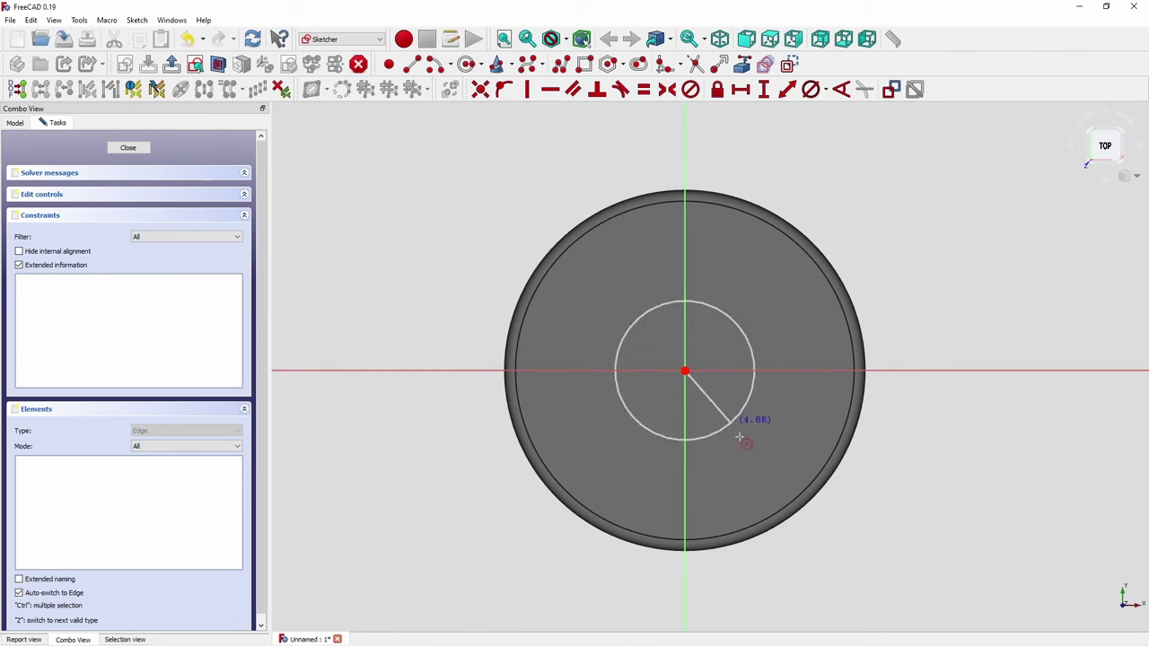
left_click(759, 454)
right_click(805, 305)
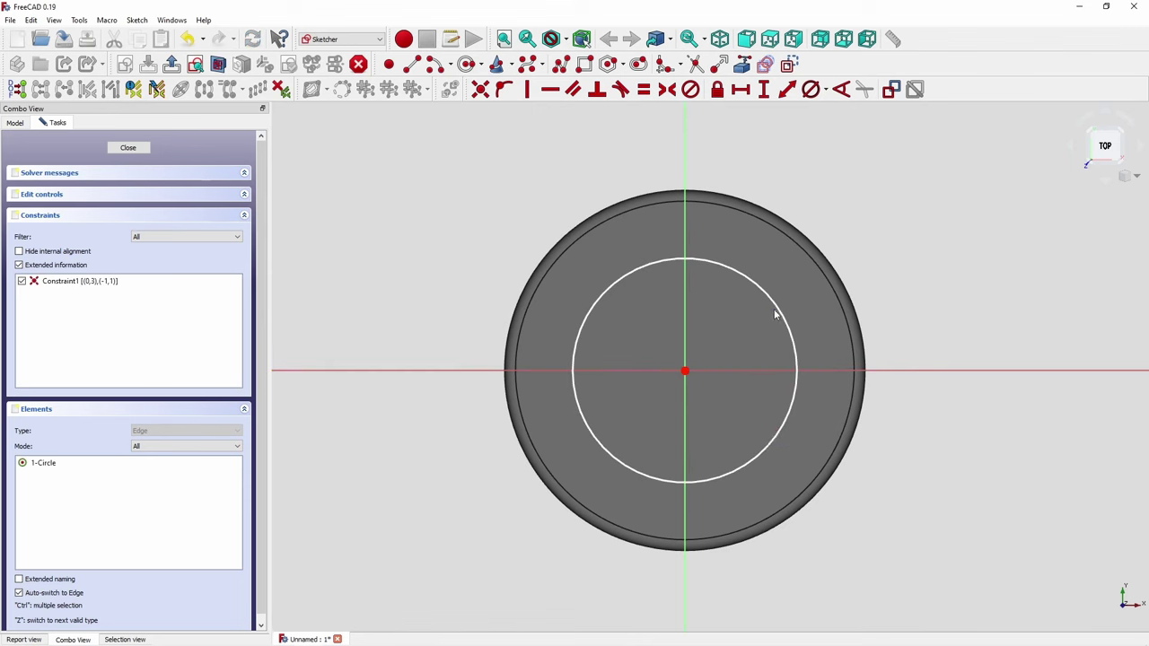
left_click(779, 311)
left_click(810, 89)
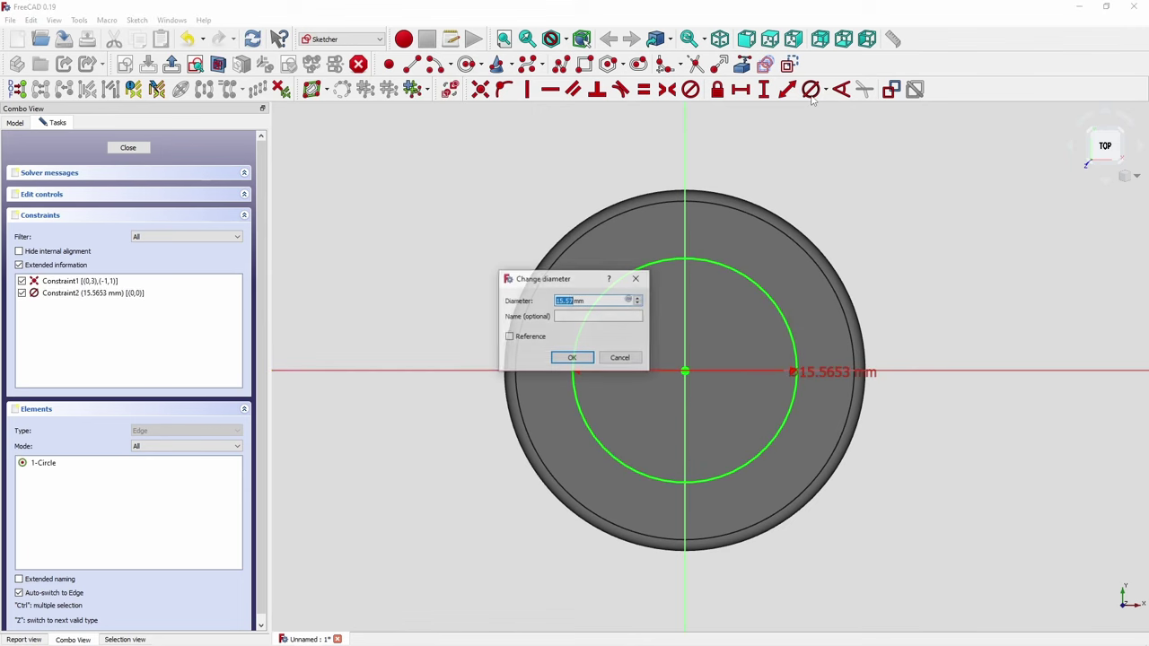
type("25")
key("Return")
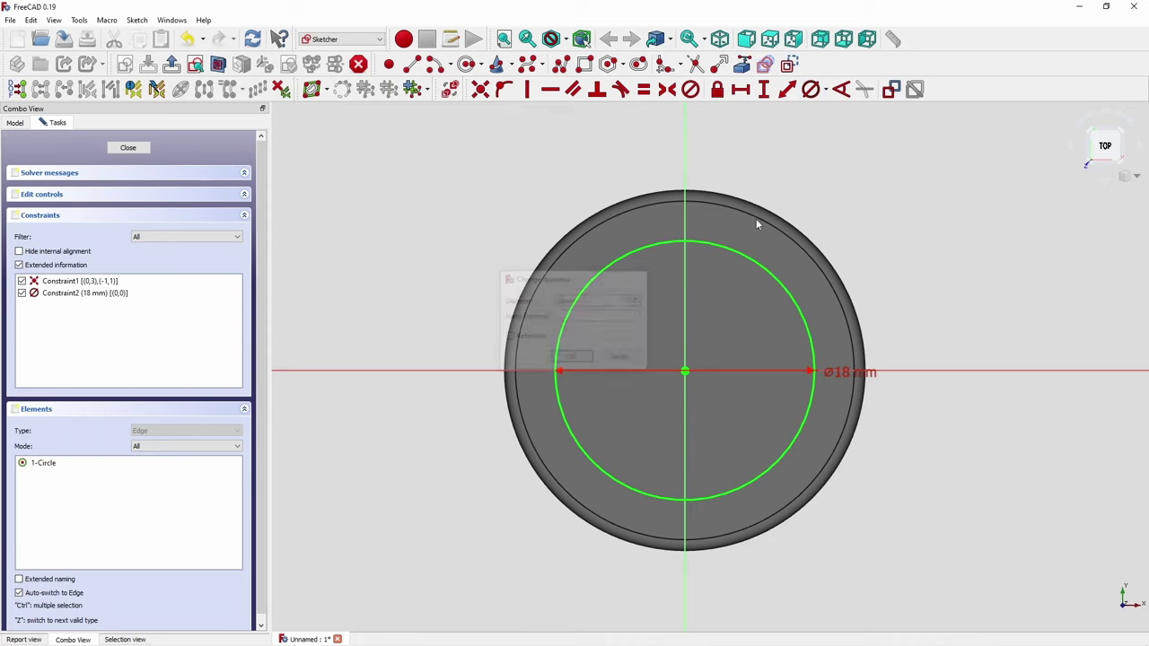
key("alt+Tab")
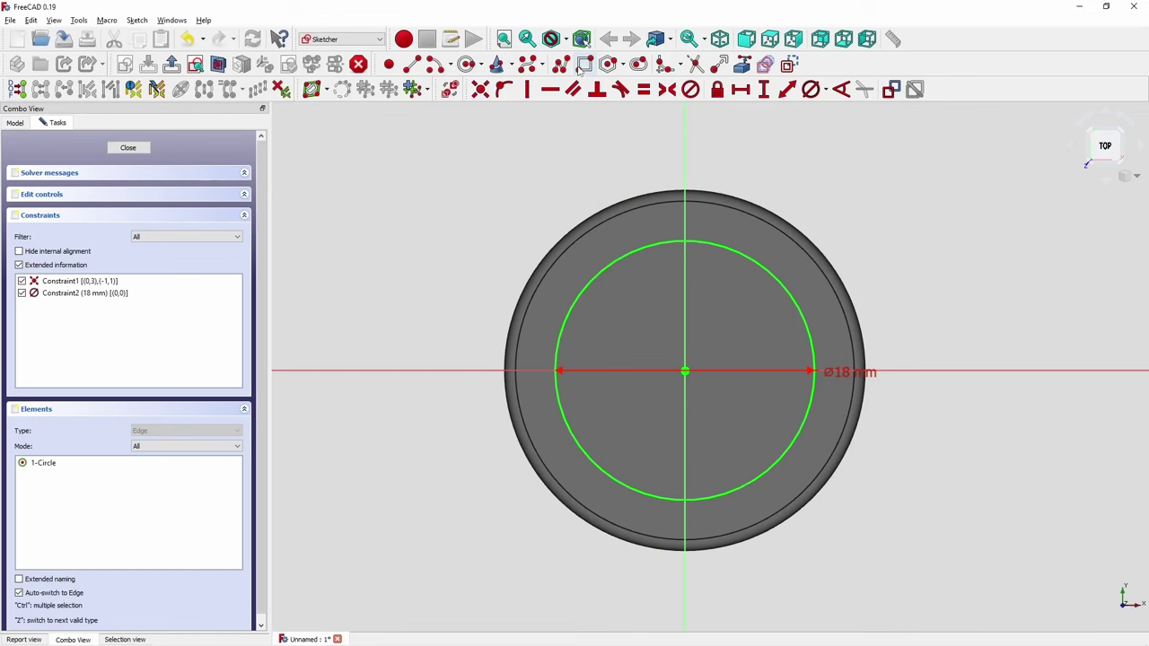
- Draw a rectangle over the top of the inner circle with a 13 mm wide top edge
left_click(585, 64)
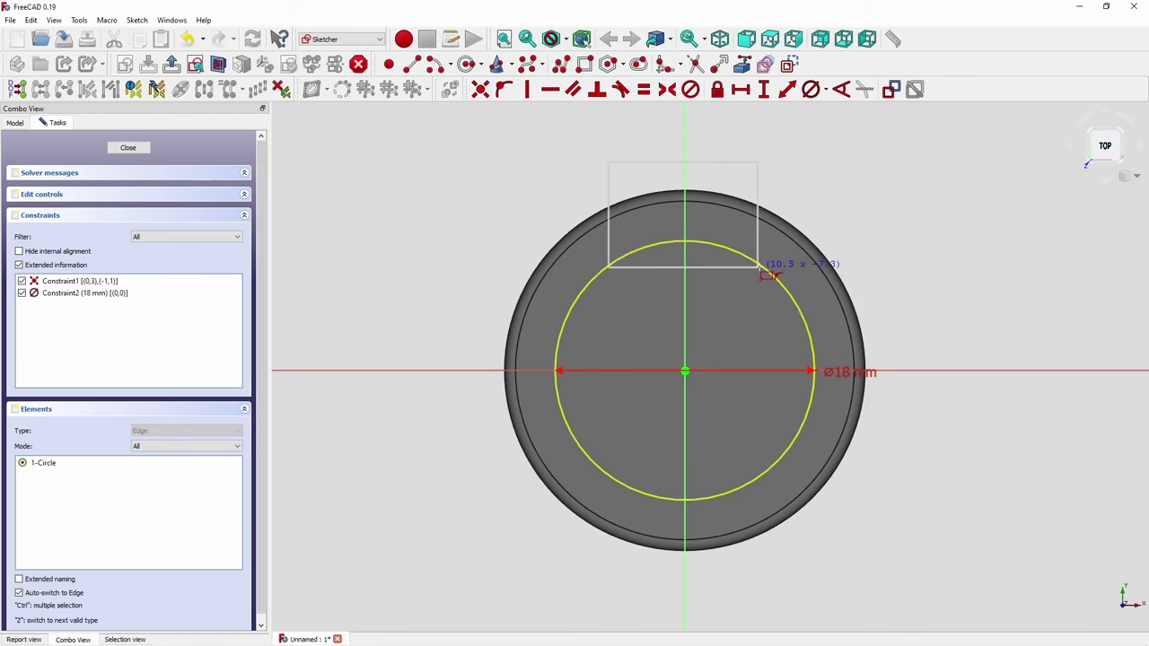
left_click_drag(757, 266, 751, 288)
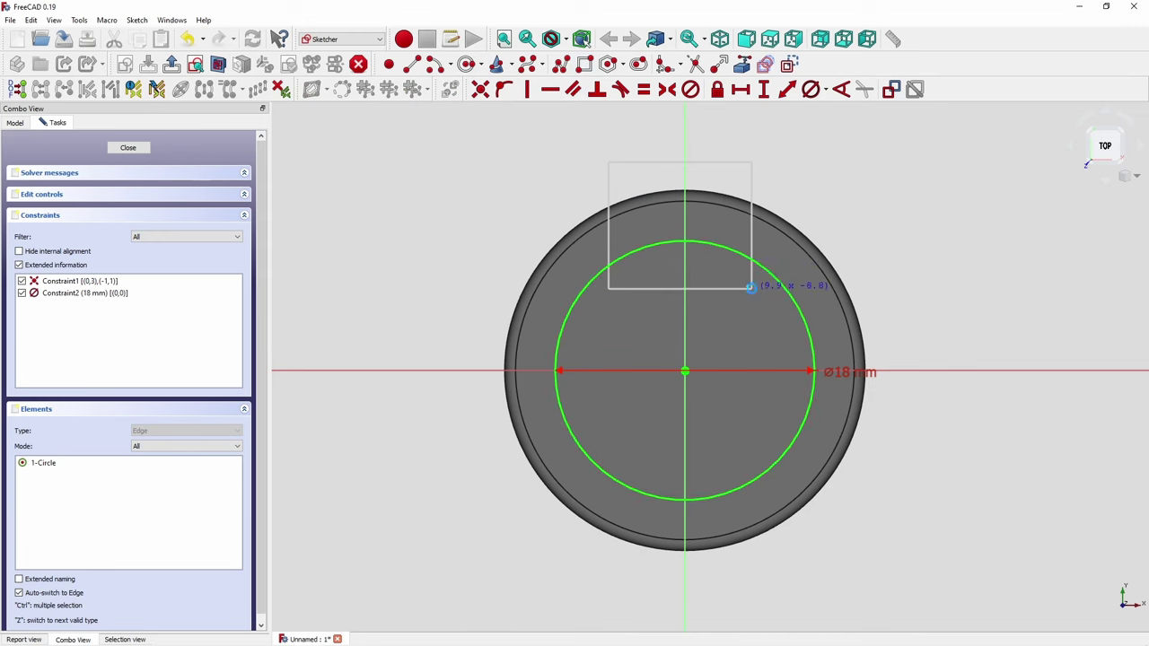
left_click(752, 288)
left_click(723, 162)
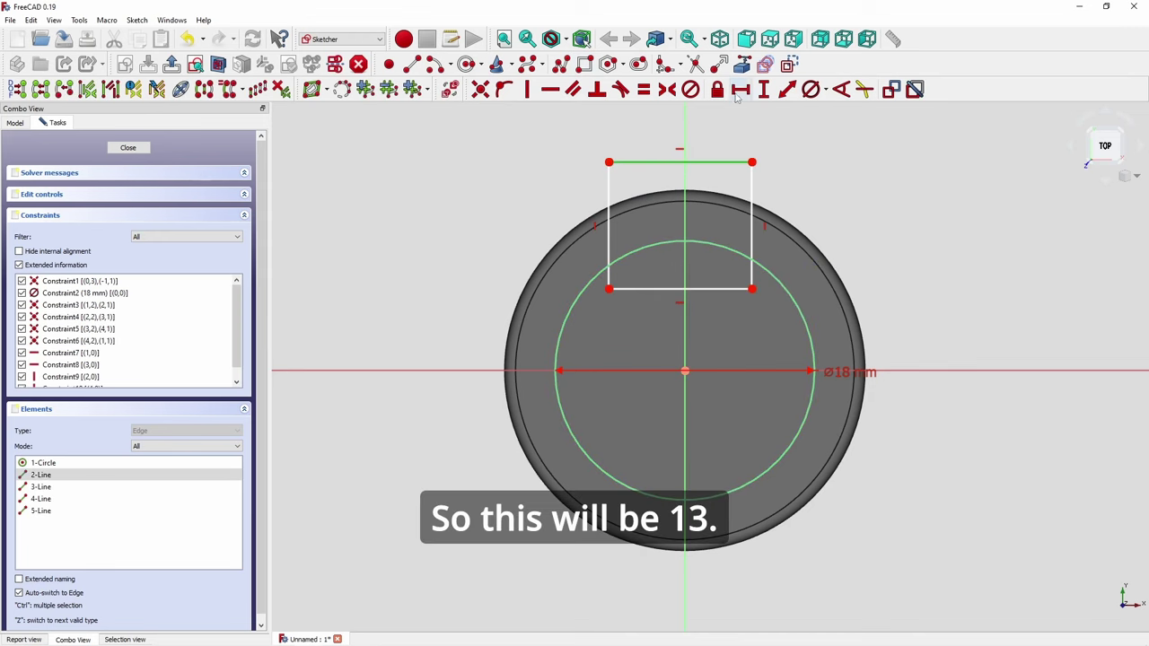
left_click(739, 90)
key("Return")
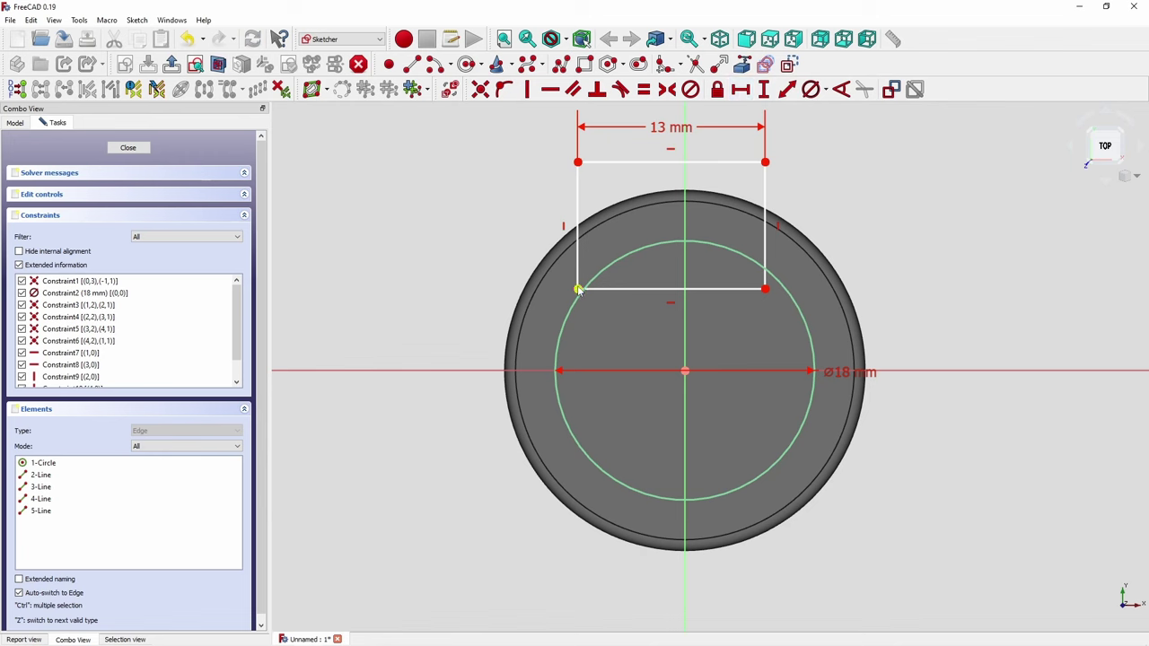
- Stretch the rectangle down into the circle and make its top corners symmetric about the vertical axis
left_click_drag(579, 290, 584, 316)
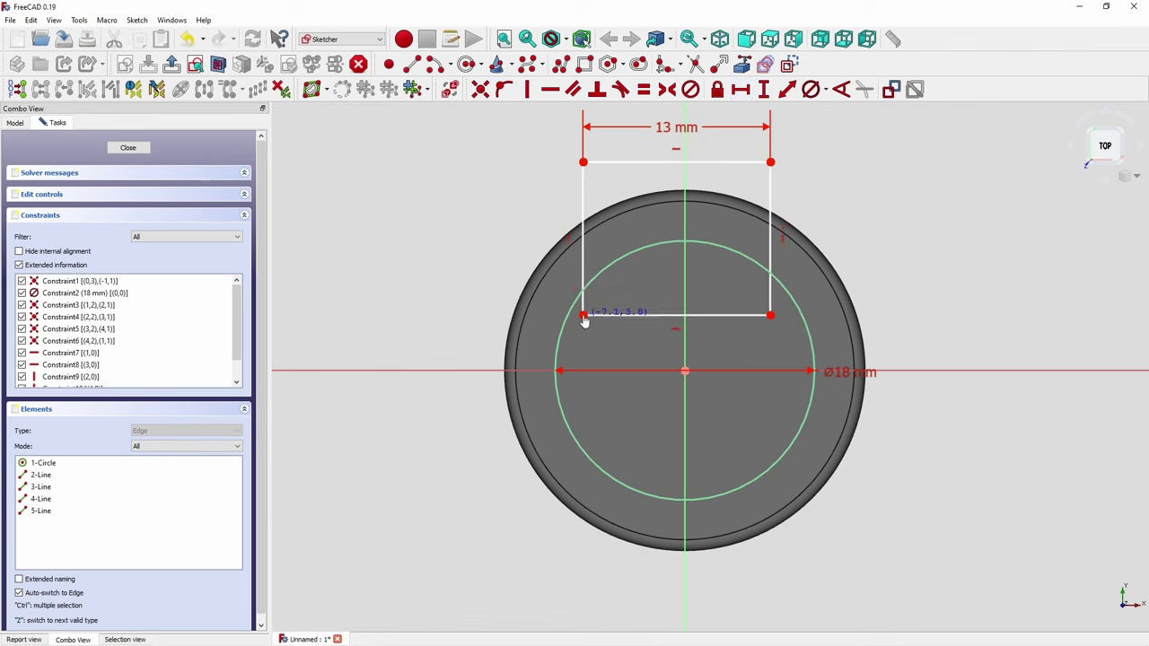
left_click(583, 164)
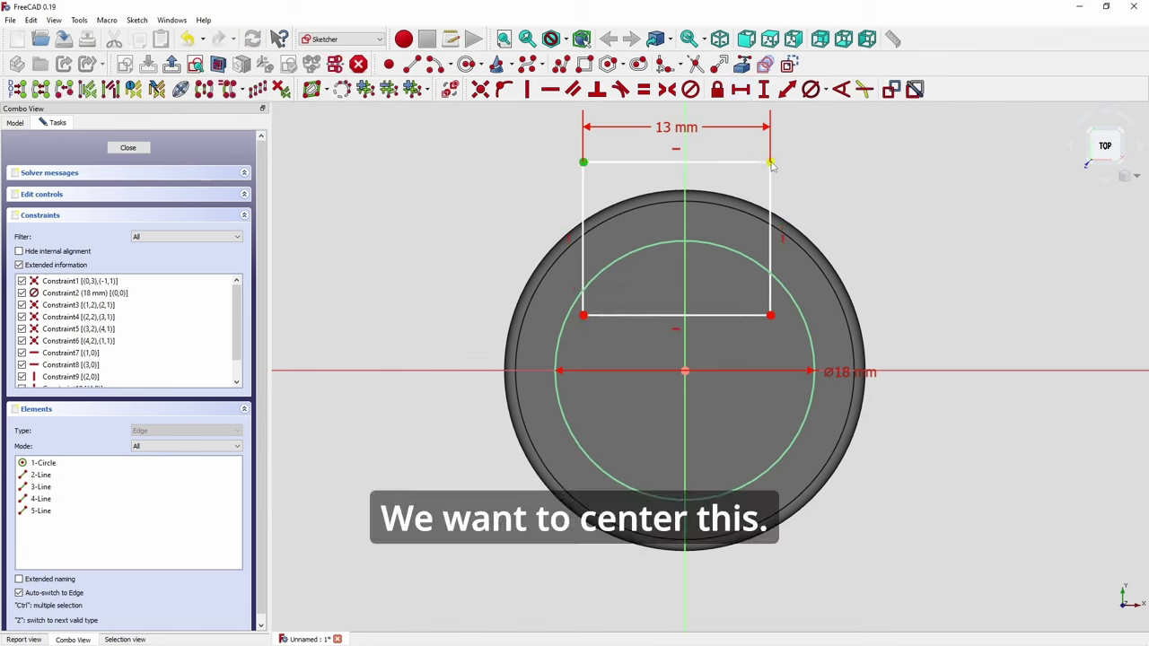
left_click(771, 162)
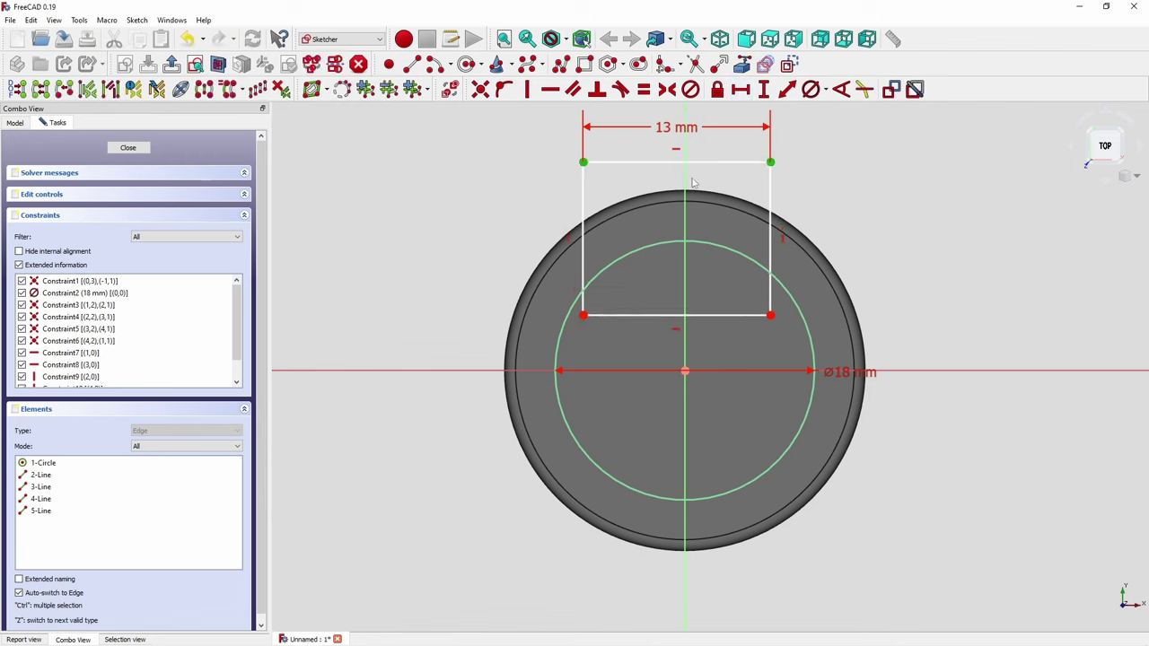
left_click(666, 89)
right_click(507, 194)
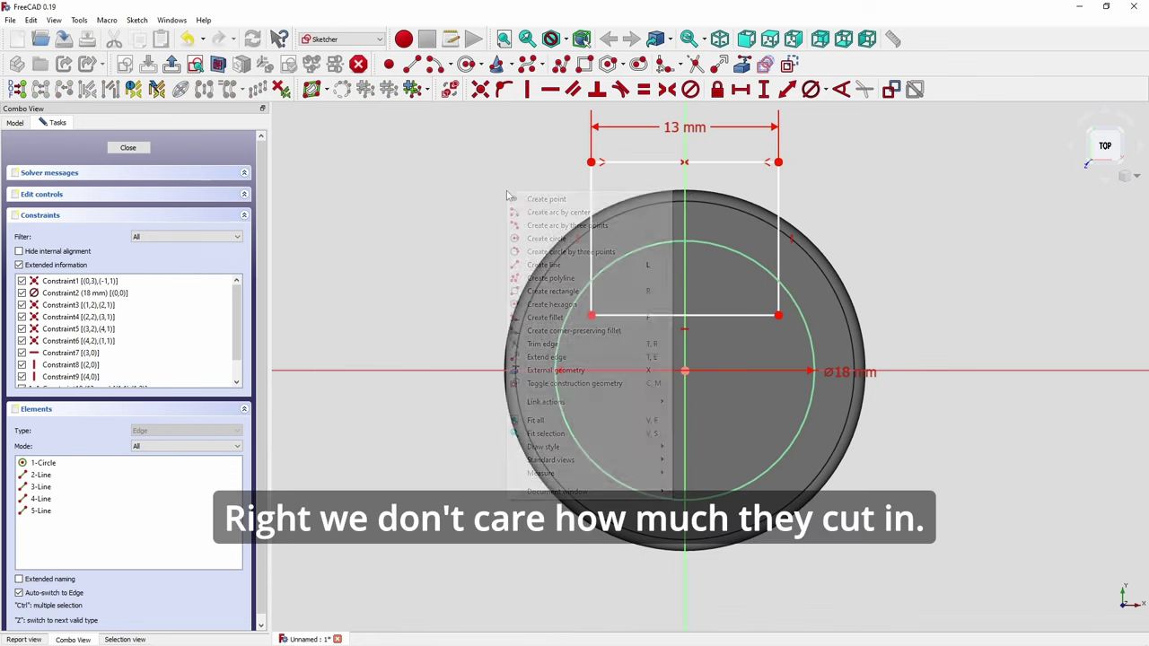
left_click(476, 150)
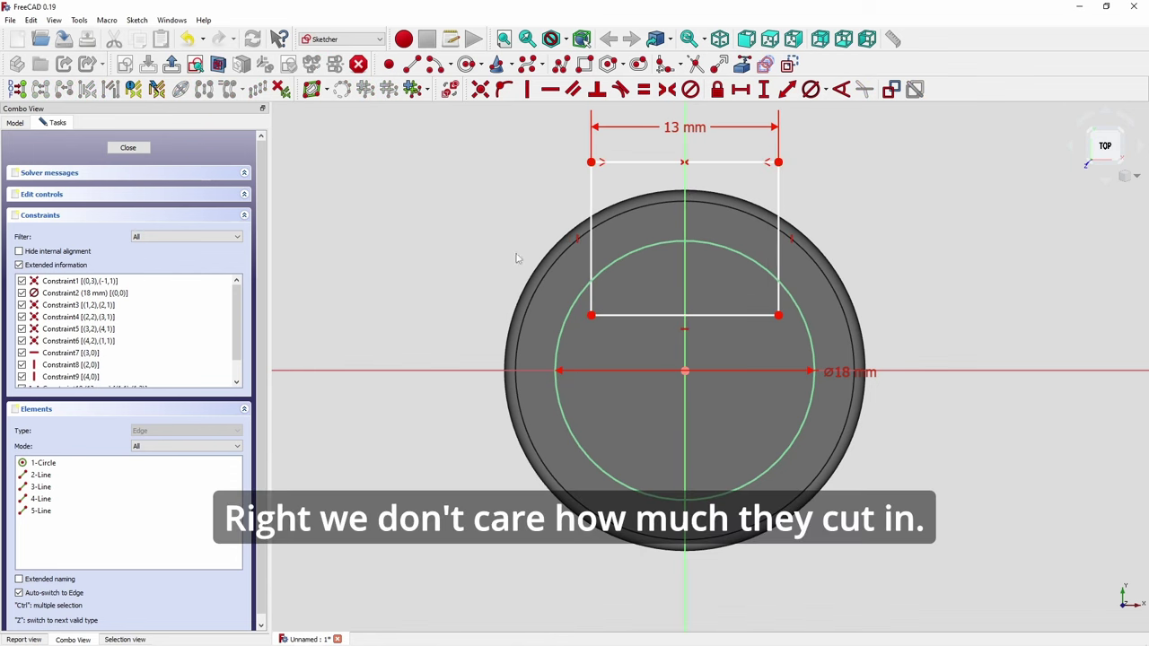
key("alt+Tab")
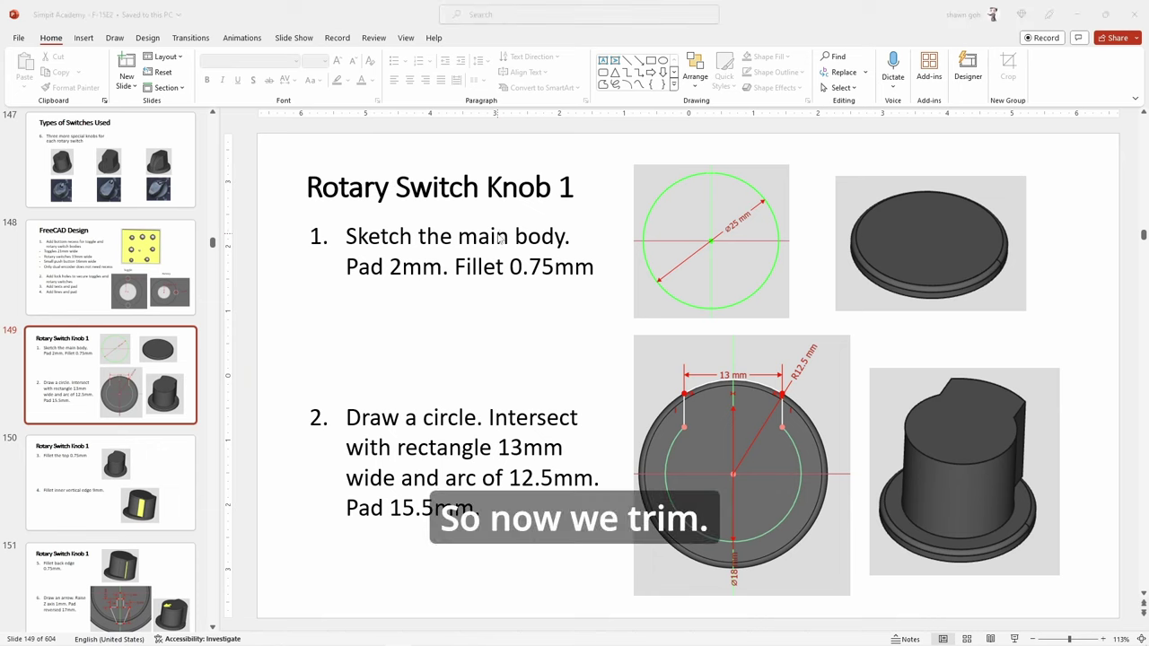
- Draw an arc centred on the circle centre, running from the rectangle's left side to its right side
key("alt+Tab")
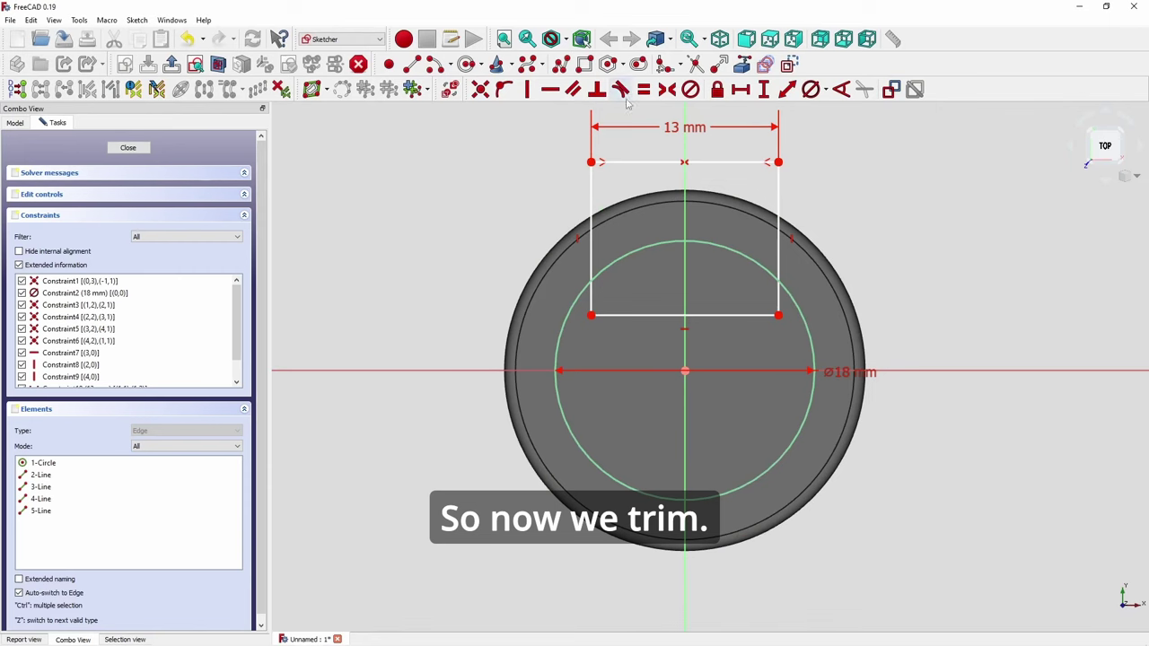
left_click(696, 64)
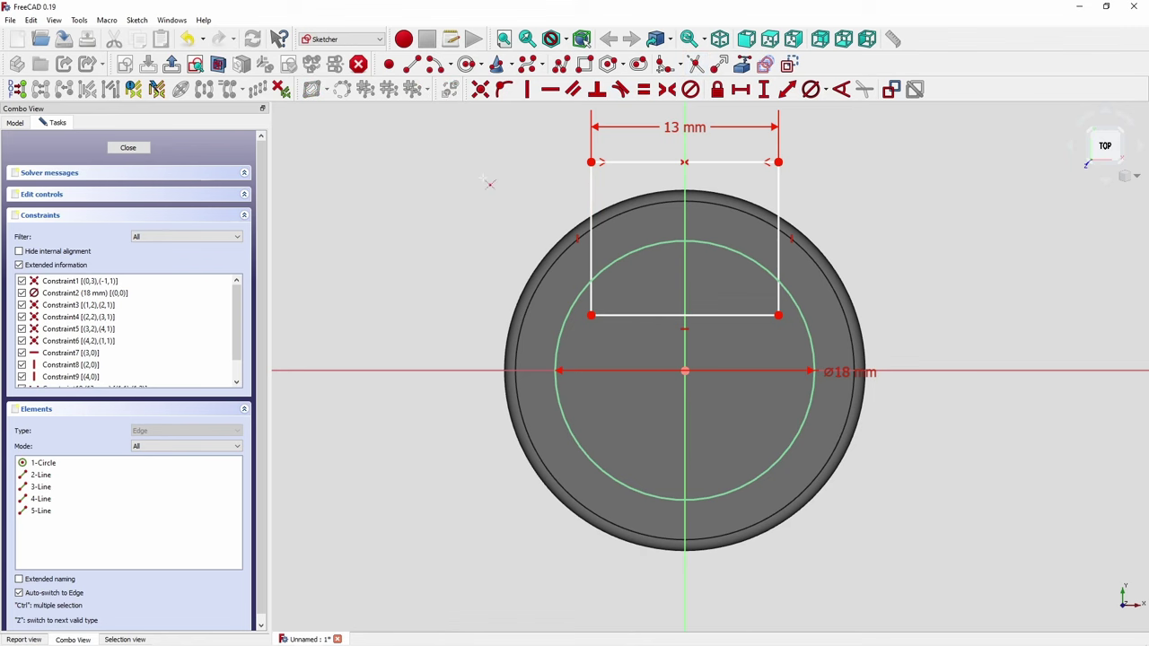
key("alt+Tab")
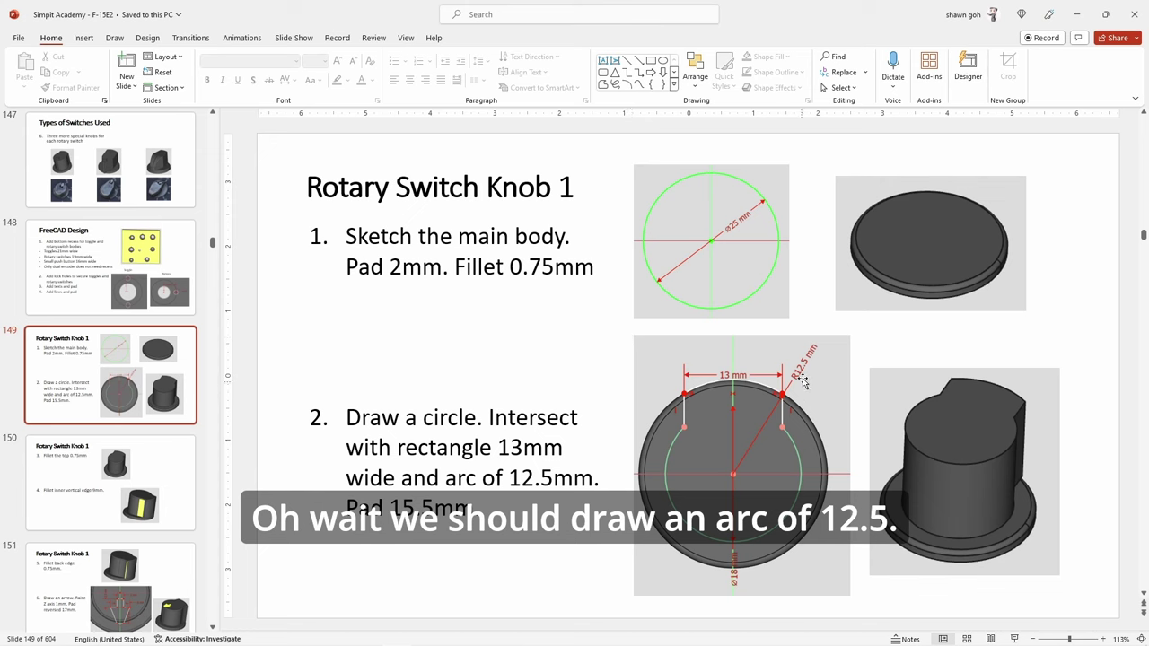
key("alt+Tab")
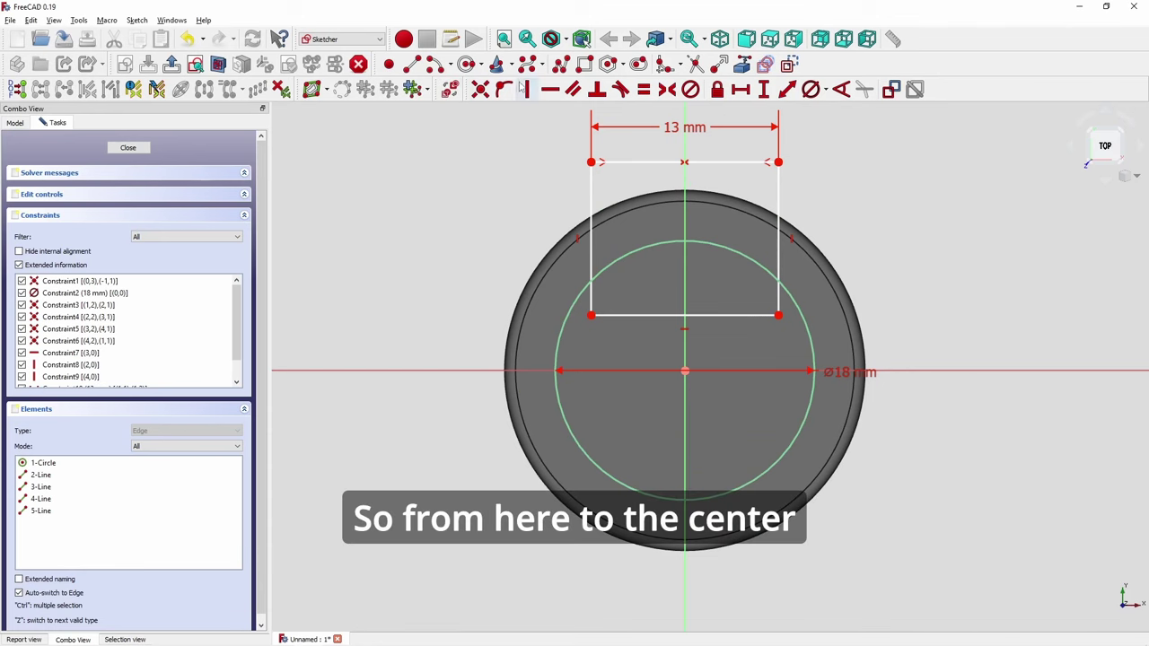
left_click(437, 65)
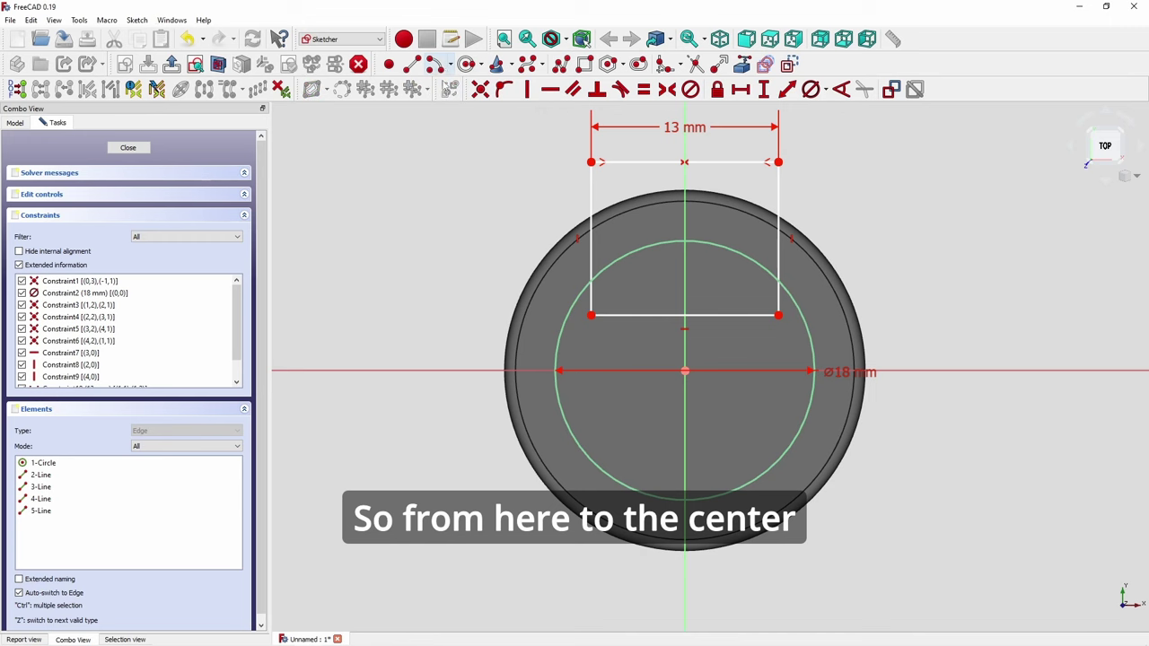
left_click(685, 370)
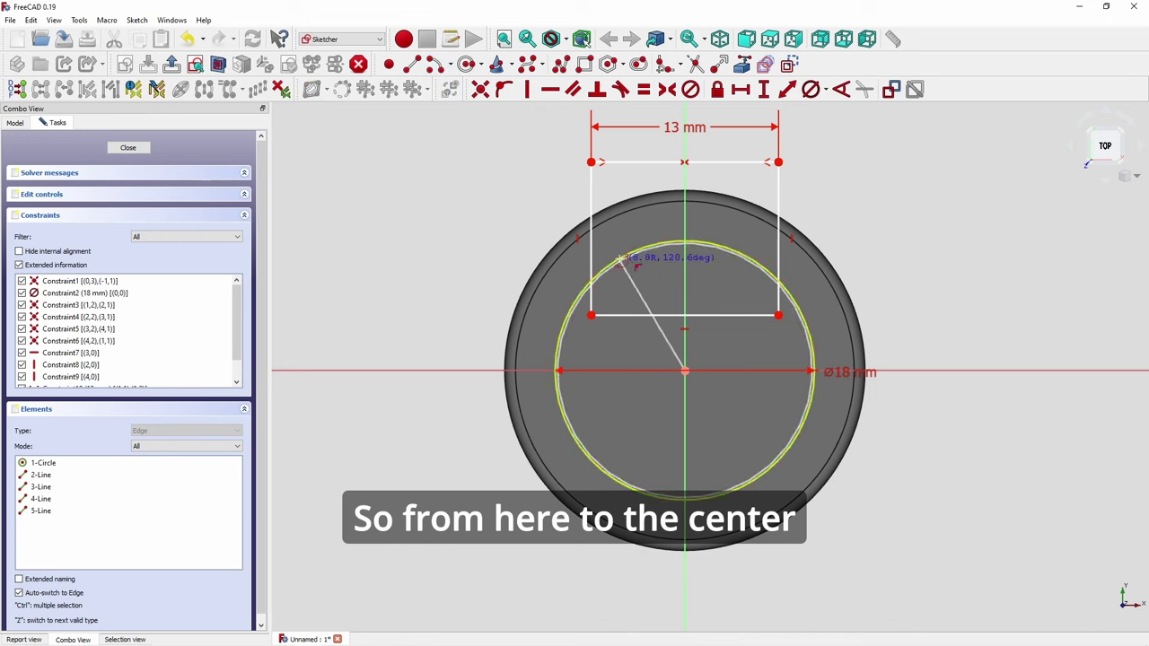
left_click(593, 220)
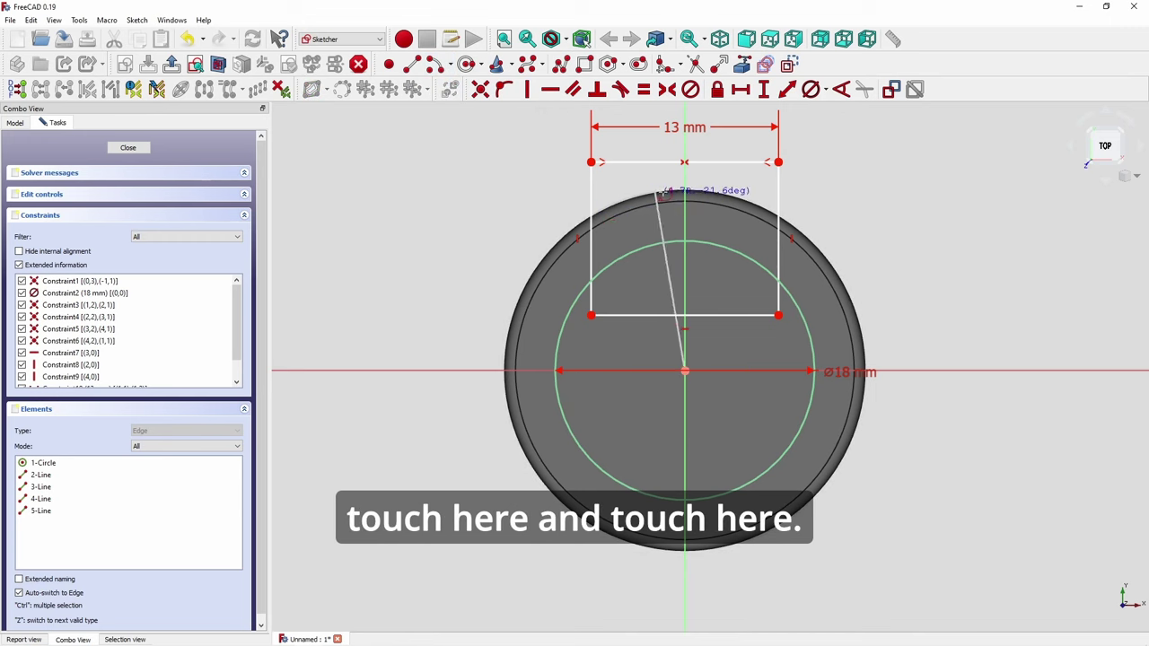
left_click(776, 218)
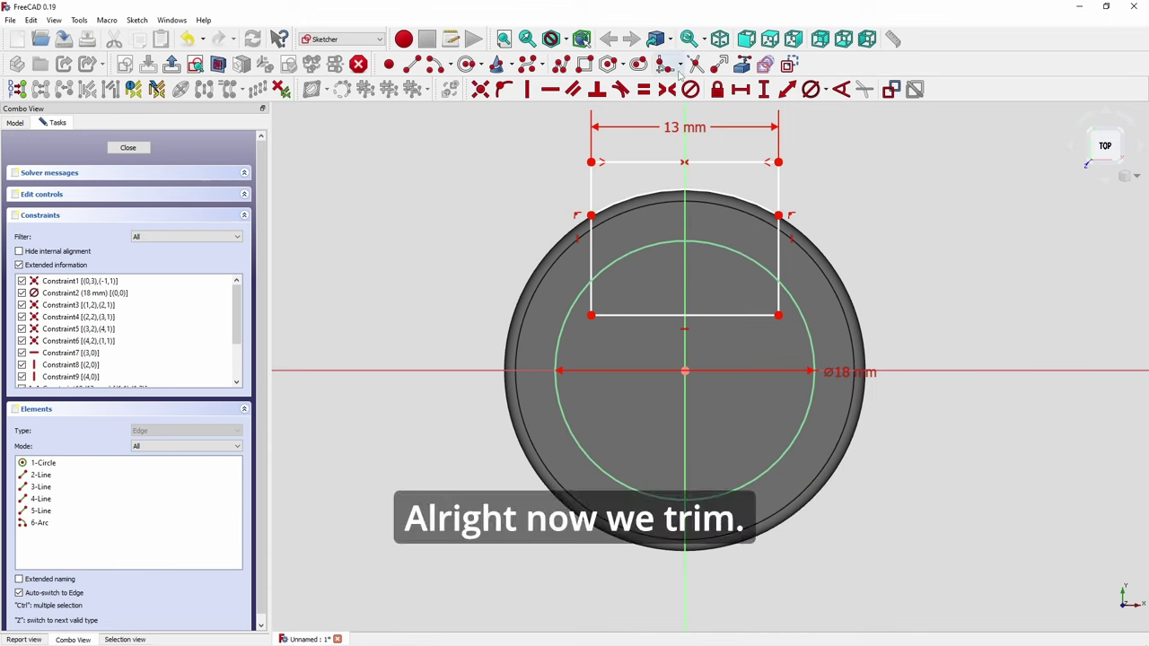
- Trim the rectangle's sides above the arc and remove its top line with its dimension
left_click(696, 64)
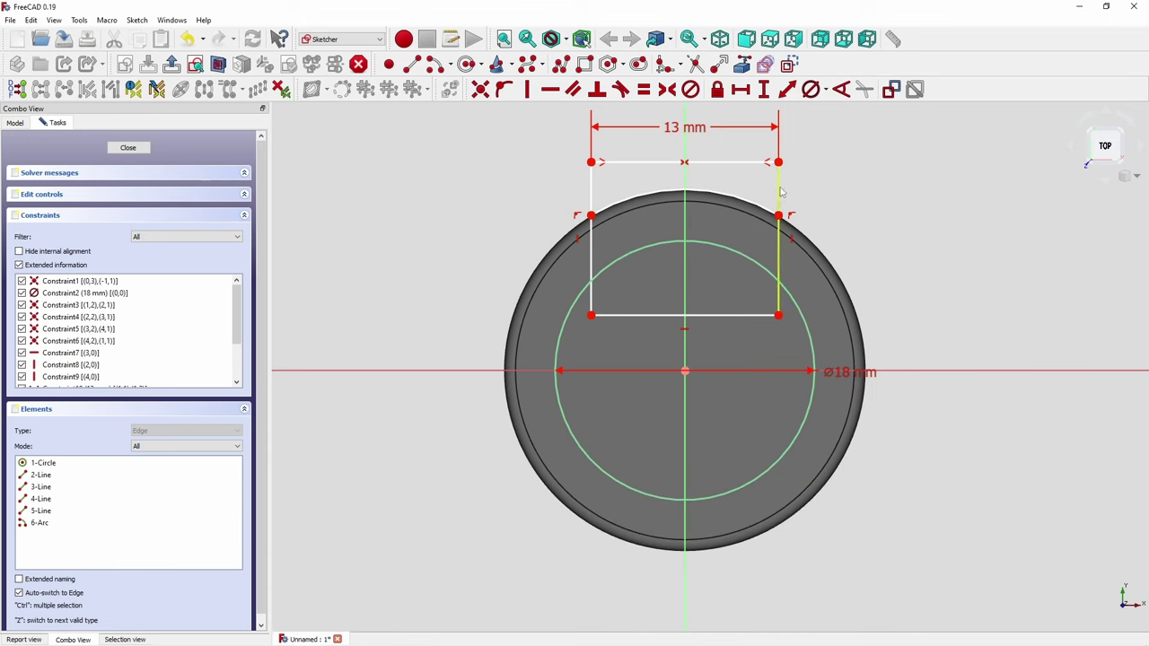
left_click(781, 192)
left_click(592, 190)
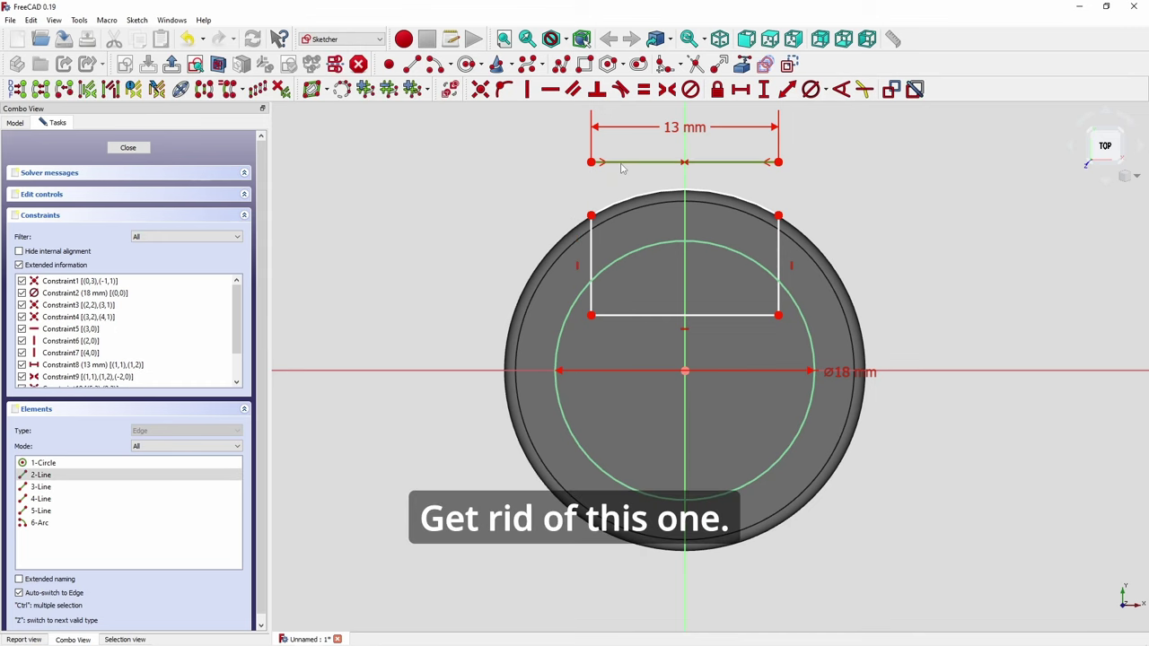
left_click(623, 167)
scroll(699, 264, "up", 2)
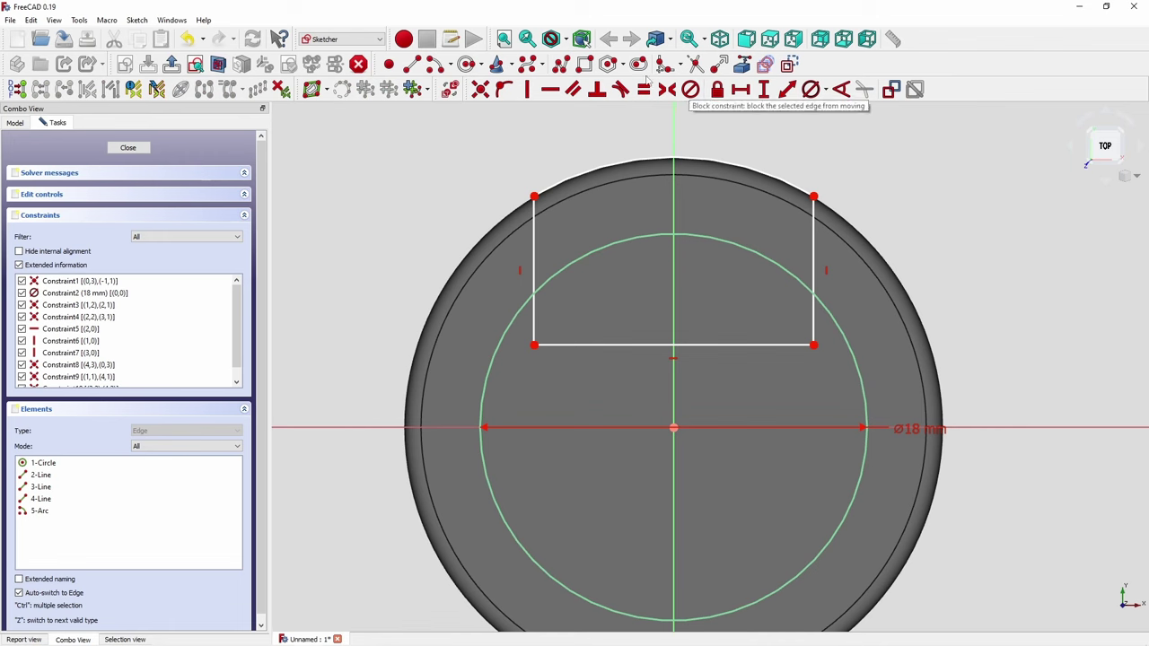
- Trim the circle's top and the leftover line stubs, then delete the stray horizontal line
left_click(641, 238)
left_click(536, 320)
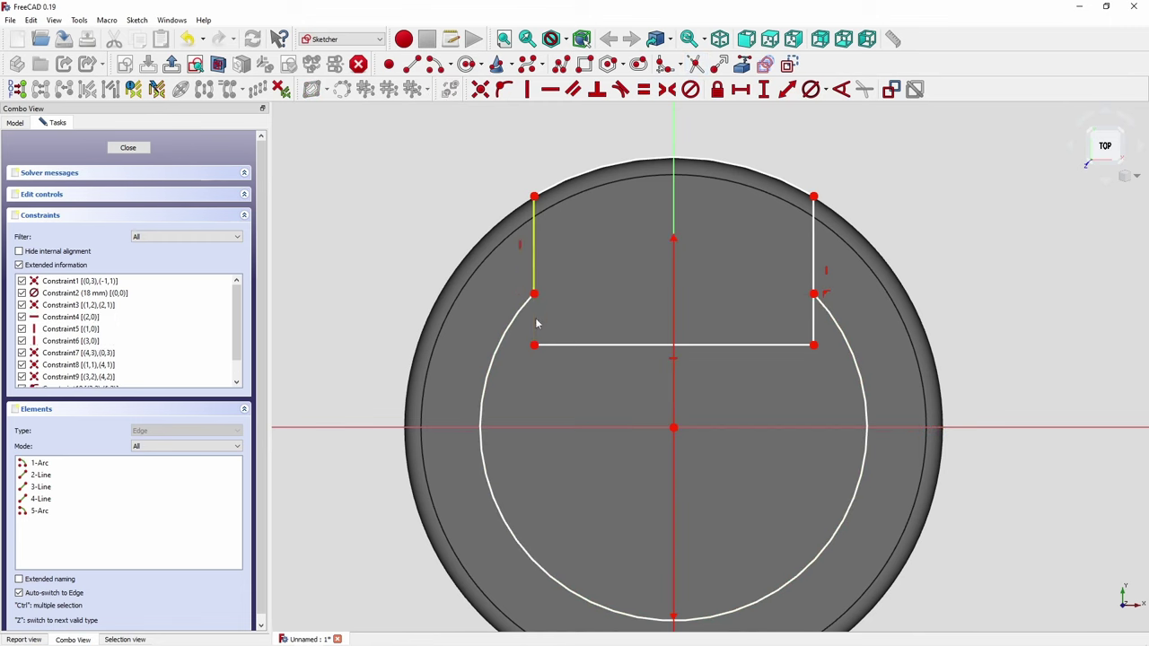
left_click(815, 323)
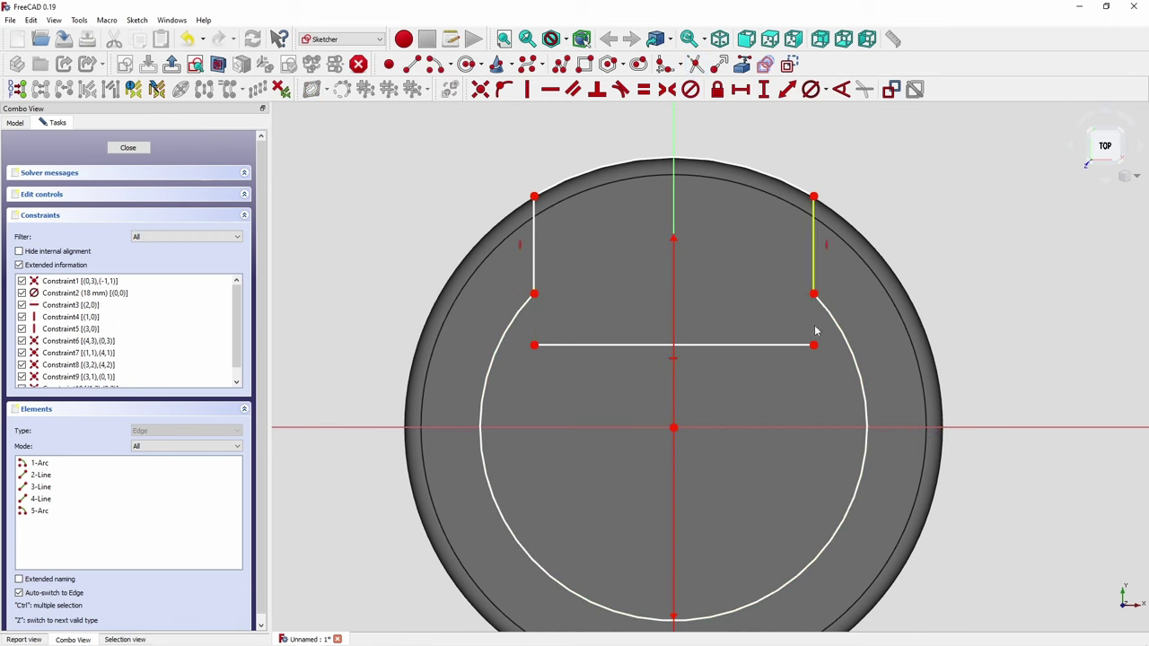
left_click(756, 344)
key("Delete")
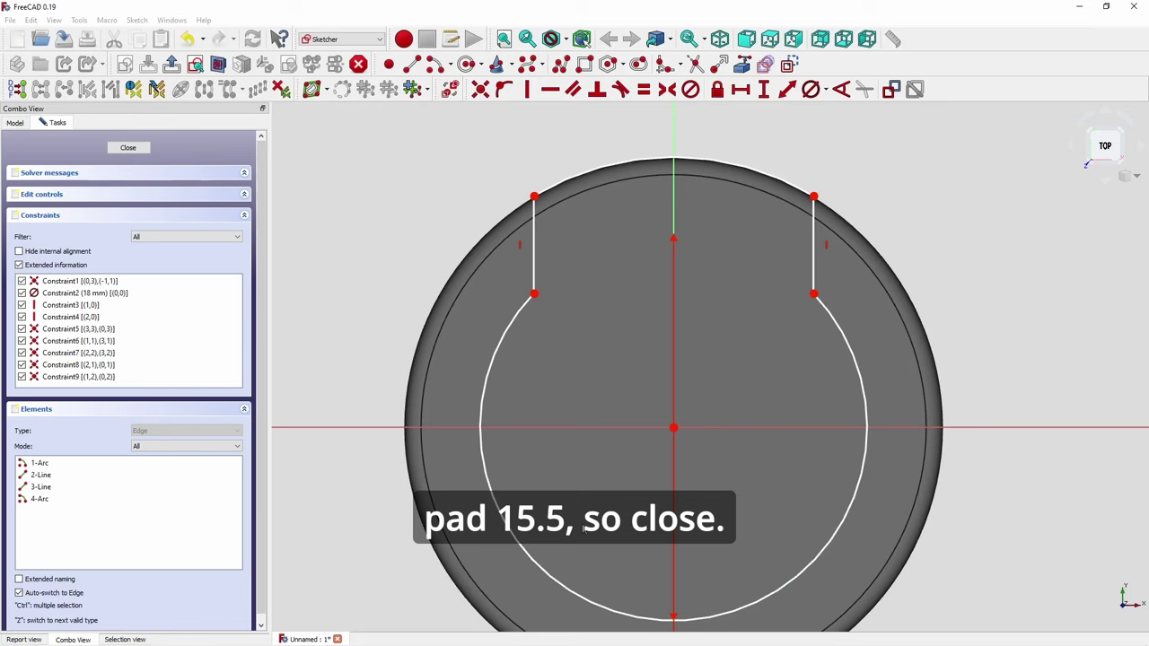
- Close the sketch and pad the knob outline 15.5 mm
left_click(128, 147)
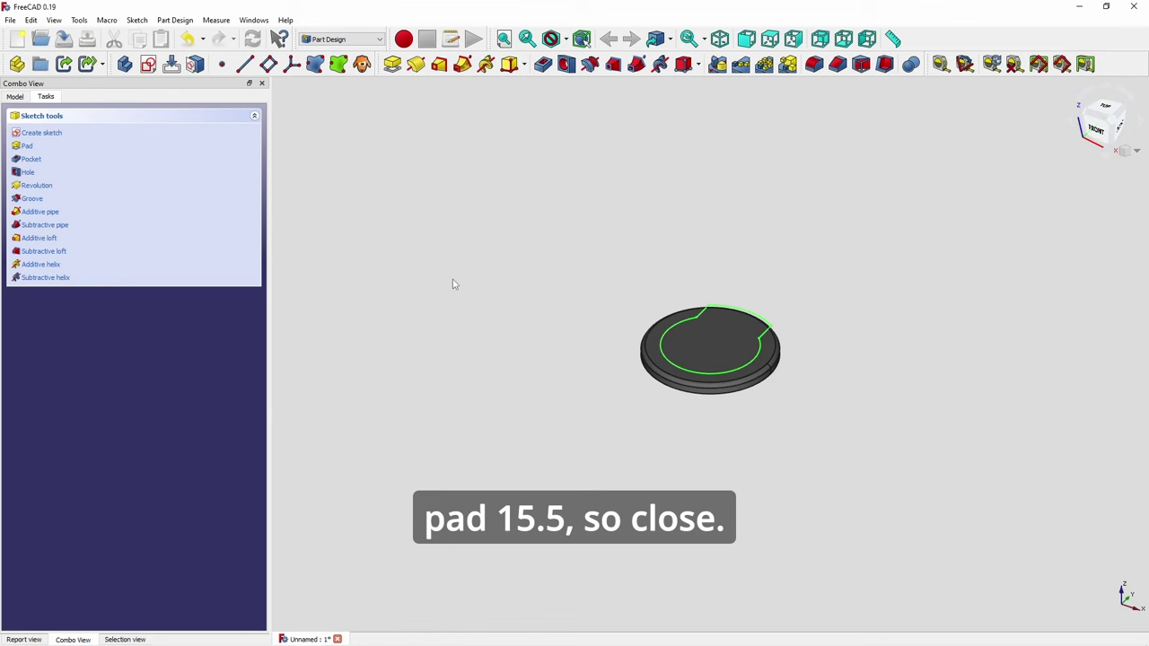
left_click(392, 64)
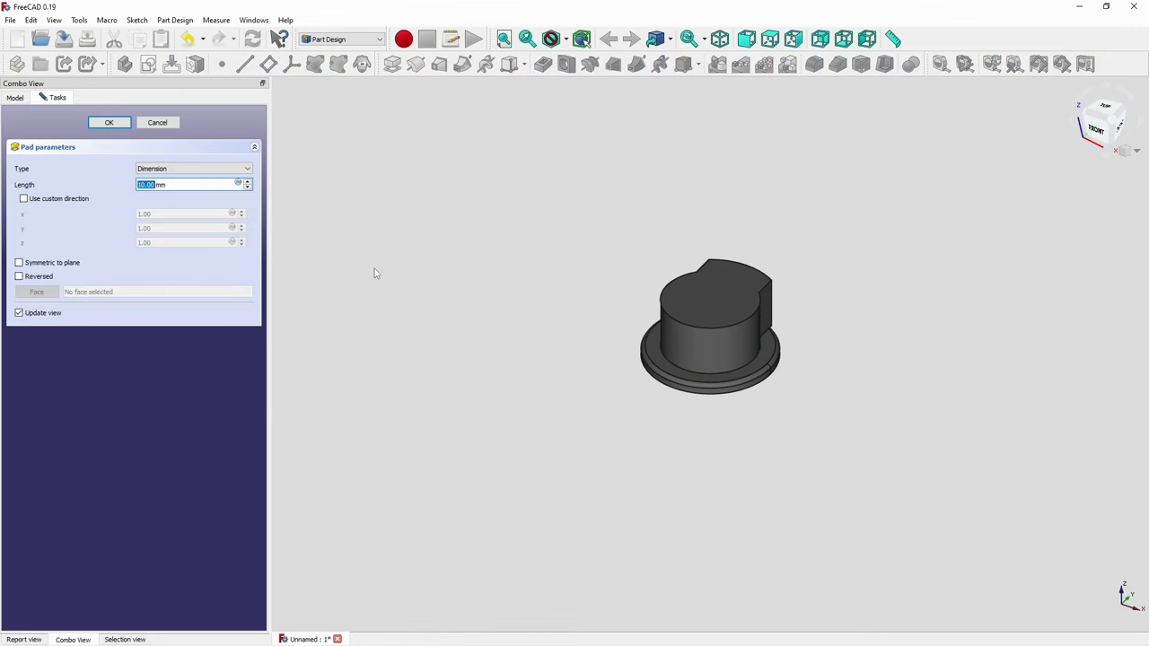
type("15")
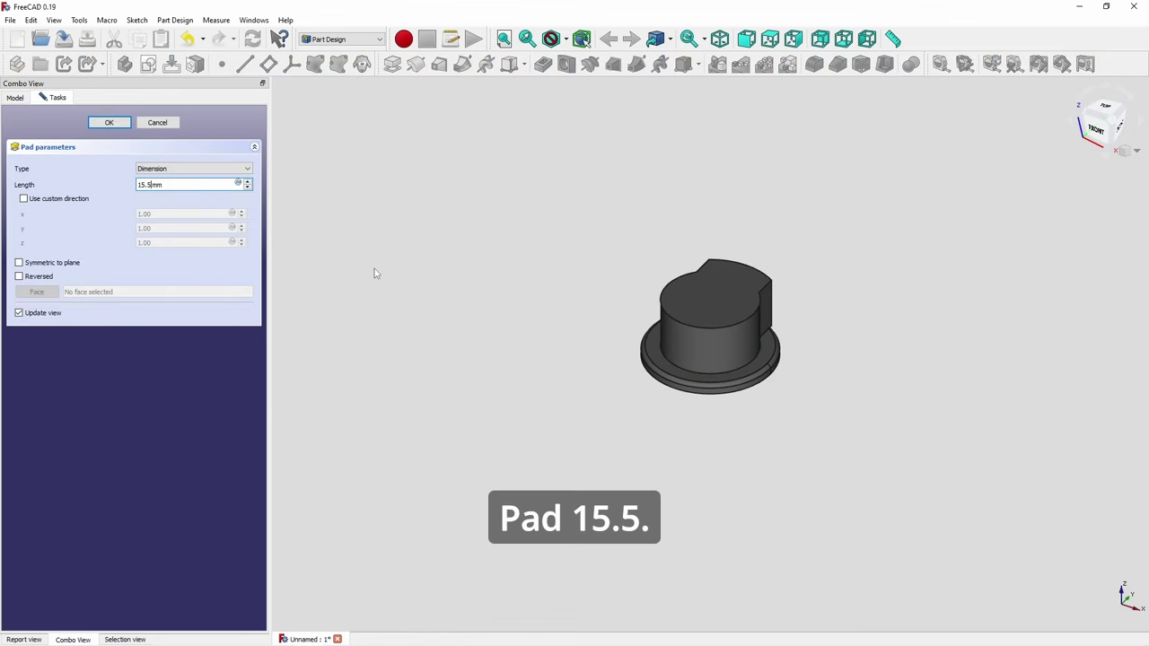
key("Return")
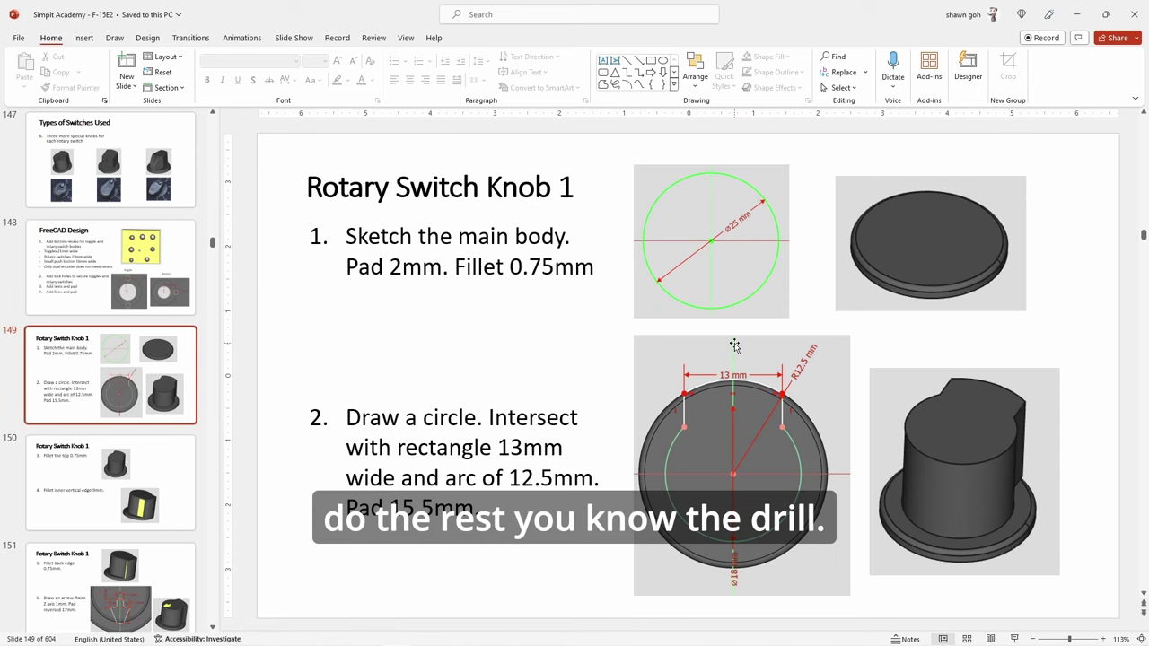
scroll(663, 342, "down", 1)
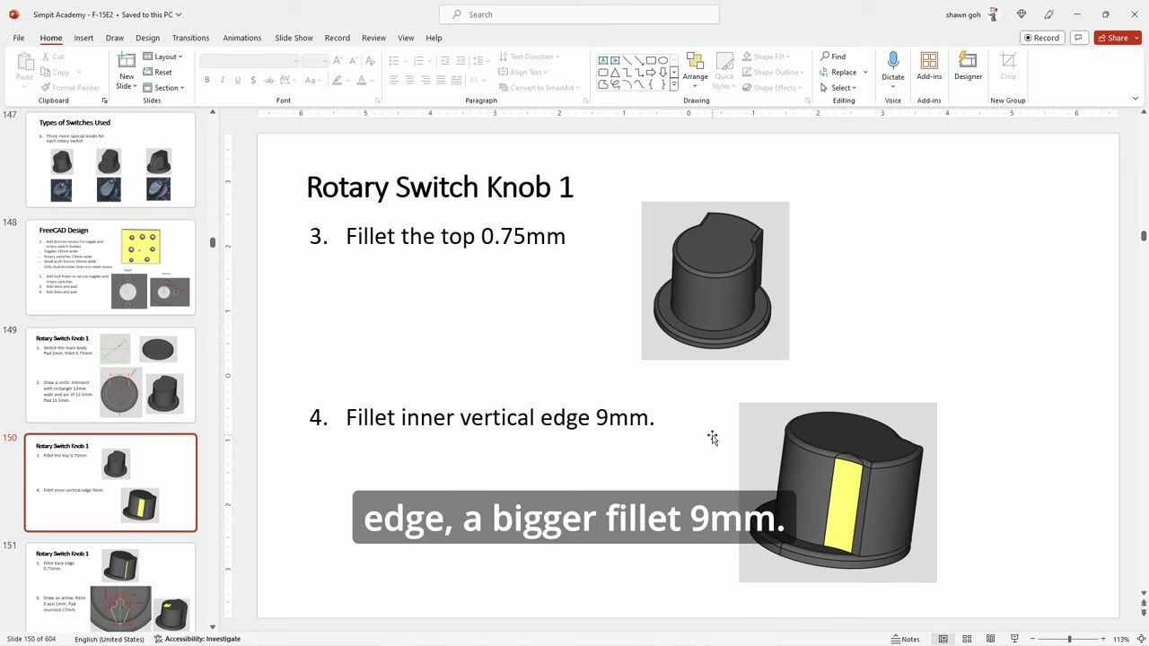
- Scroll through slides 150–153 to Rotary Switch Knob 2, then return to FreeCAD
scroll(697, 433, "down", 1)
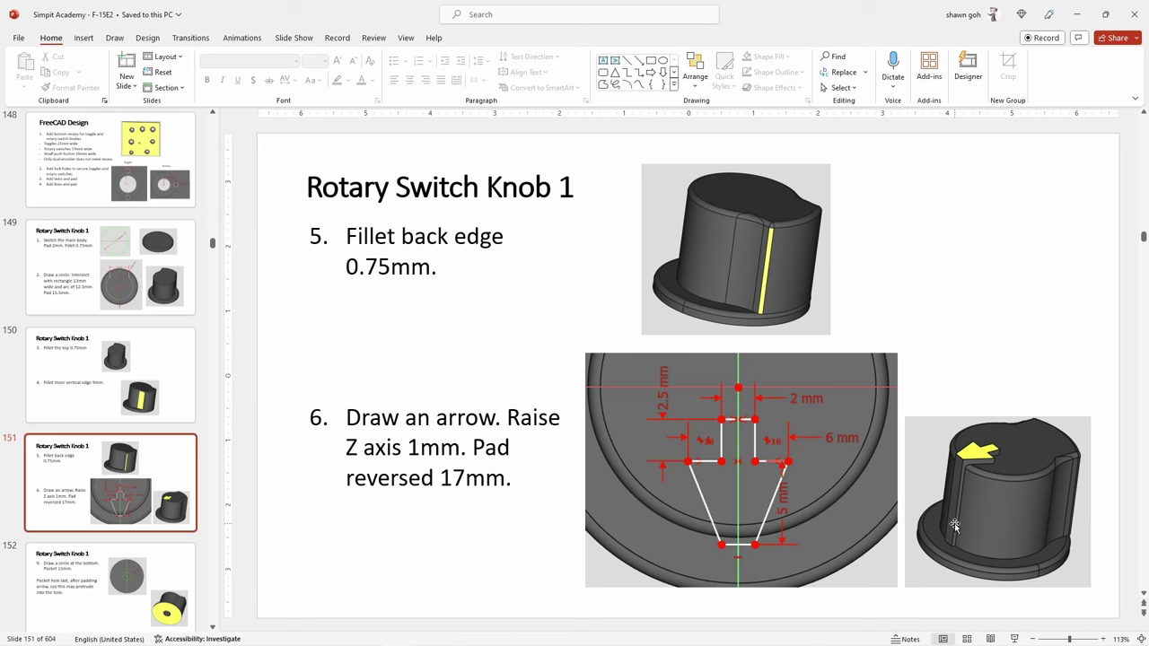
scroll(954, 525, "down", 1)
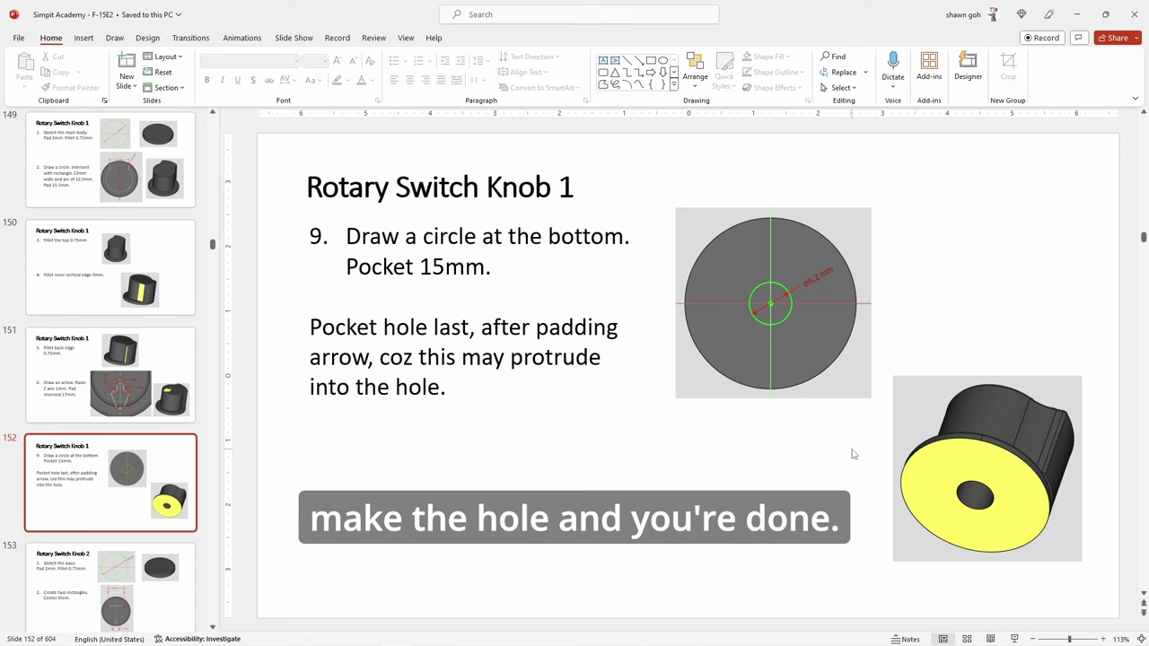
scroll(841, 457, "down", 1)
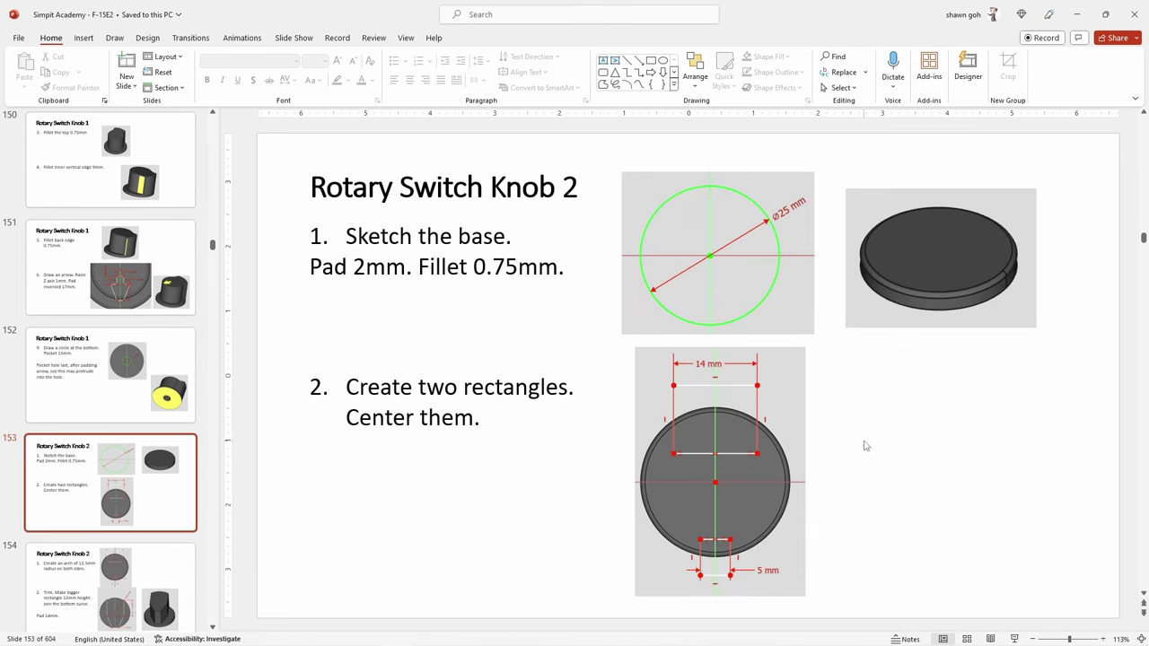
key("alt+Tab")
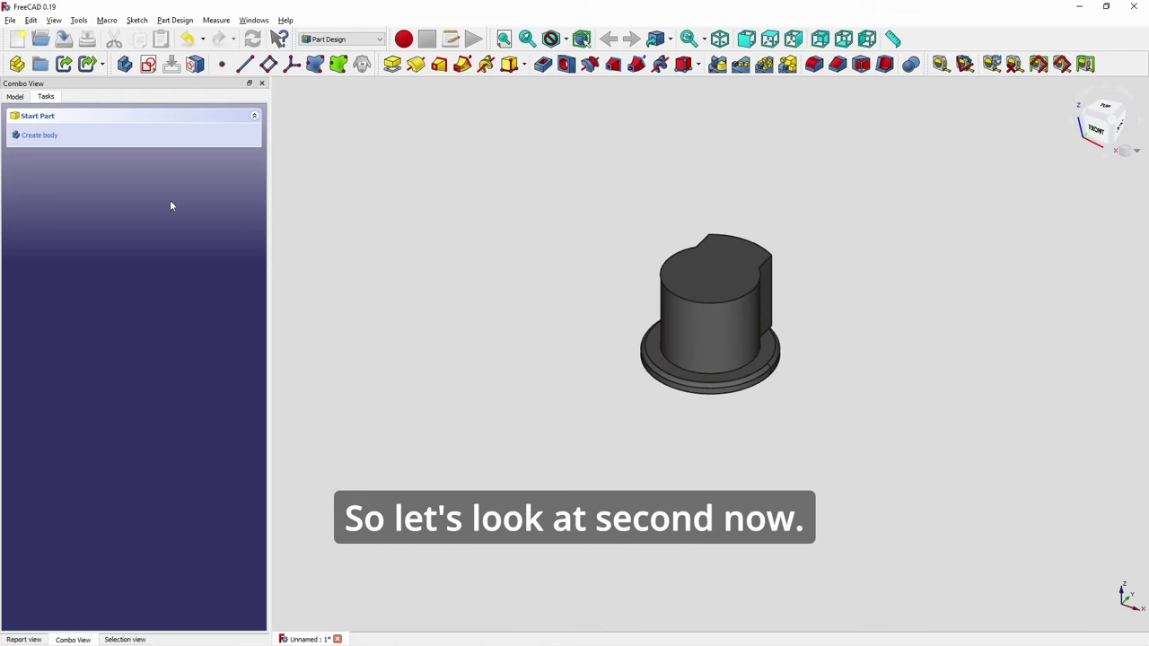
- Close the current knob document, discarding its unsaved changes
left_click(10, 20)
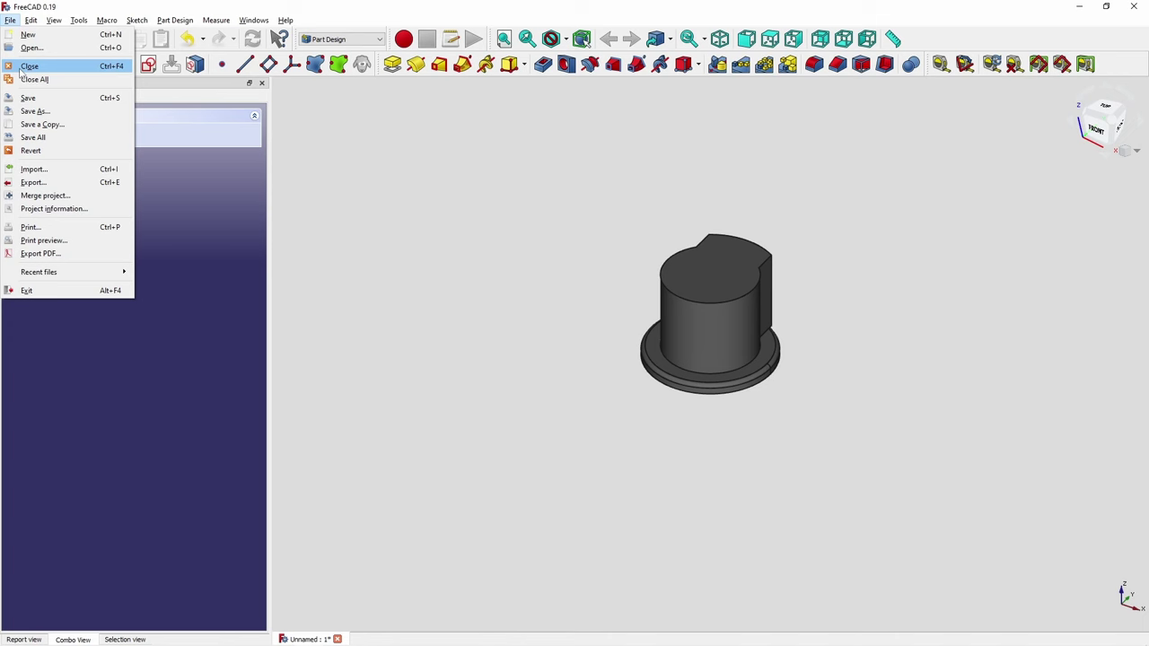
left_click(29, 66)
left_click(639, 349)
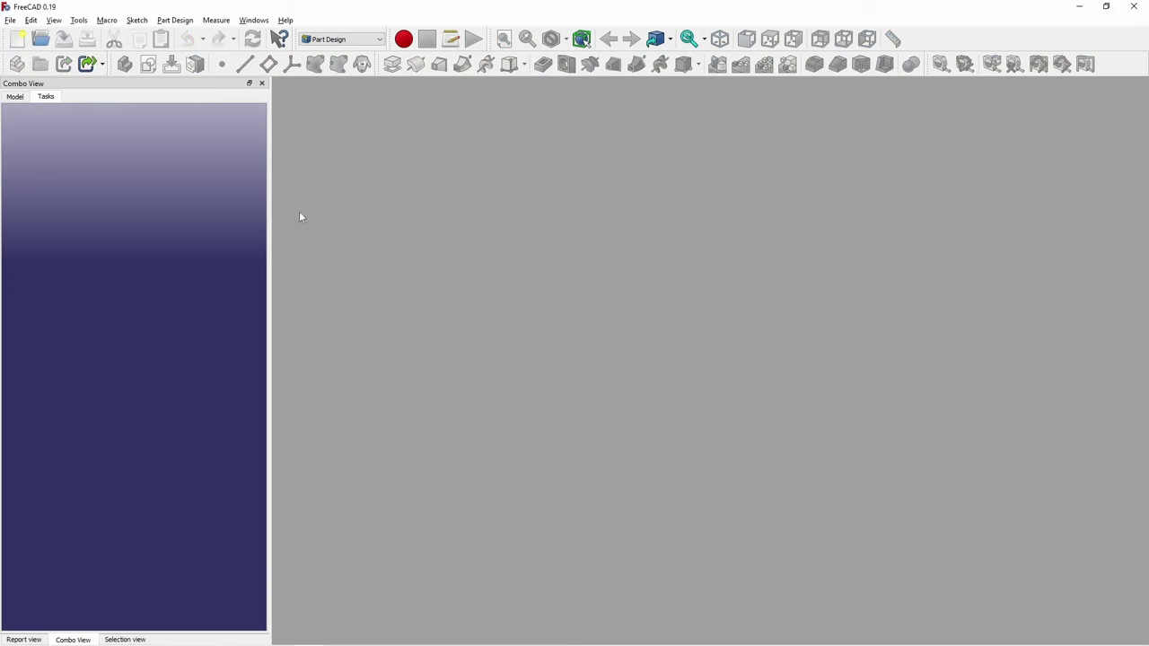
left_click(17, 39)
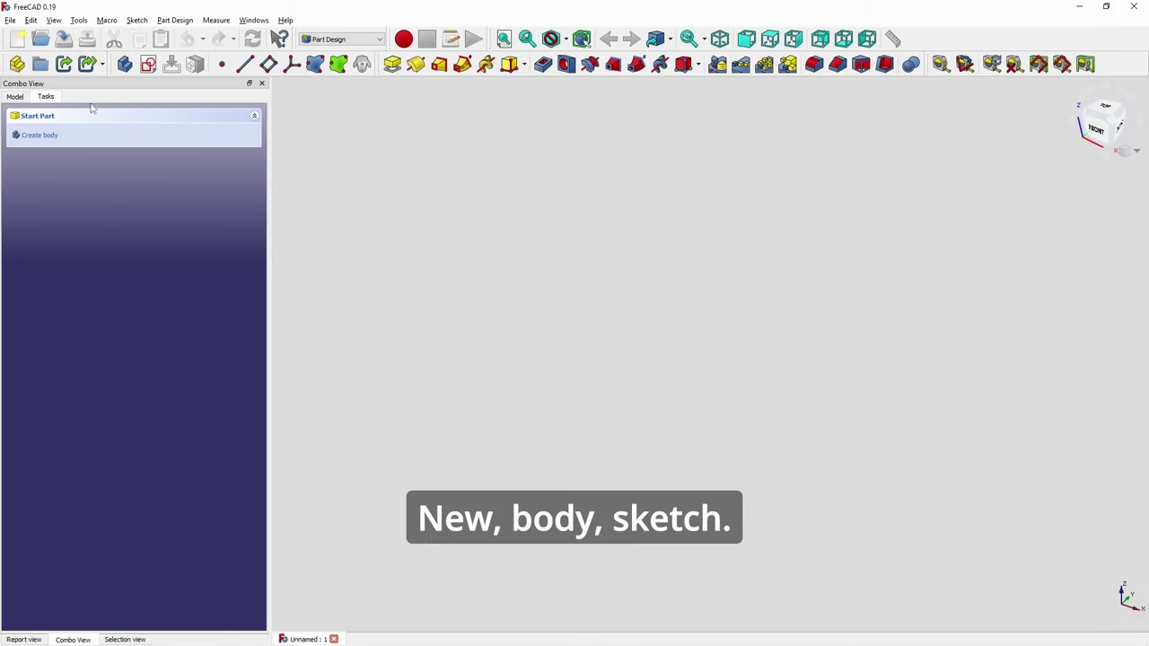
- Add a new body and open a sketch on its XY plane
left_click(125, 63)
left_click(149, 64)
left_click(52, 169)
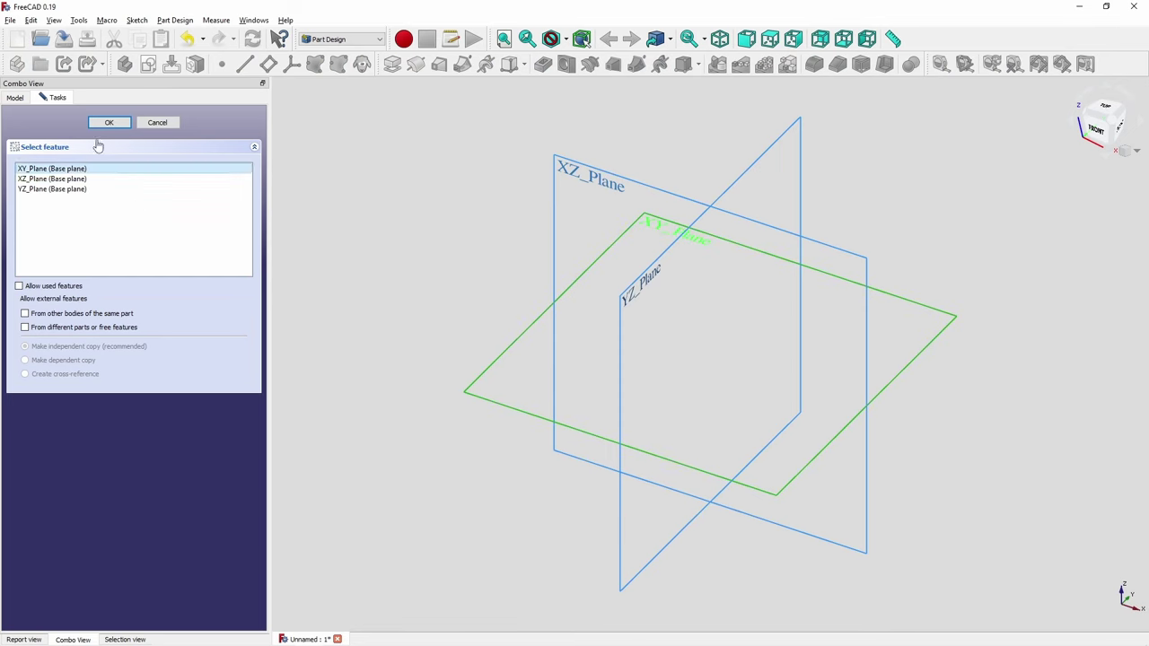
left_click(108, 122)
- Draw a 25 mm diameter circle centred on the origin and close the sketch
left_click(467, 64)
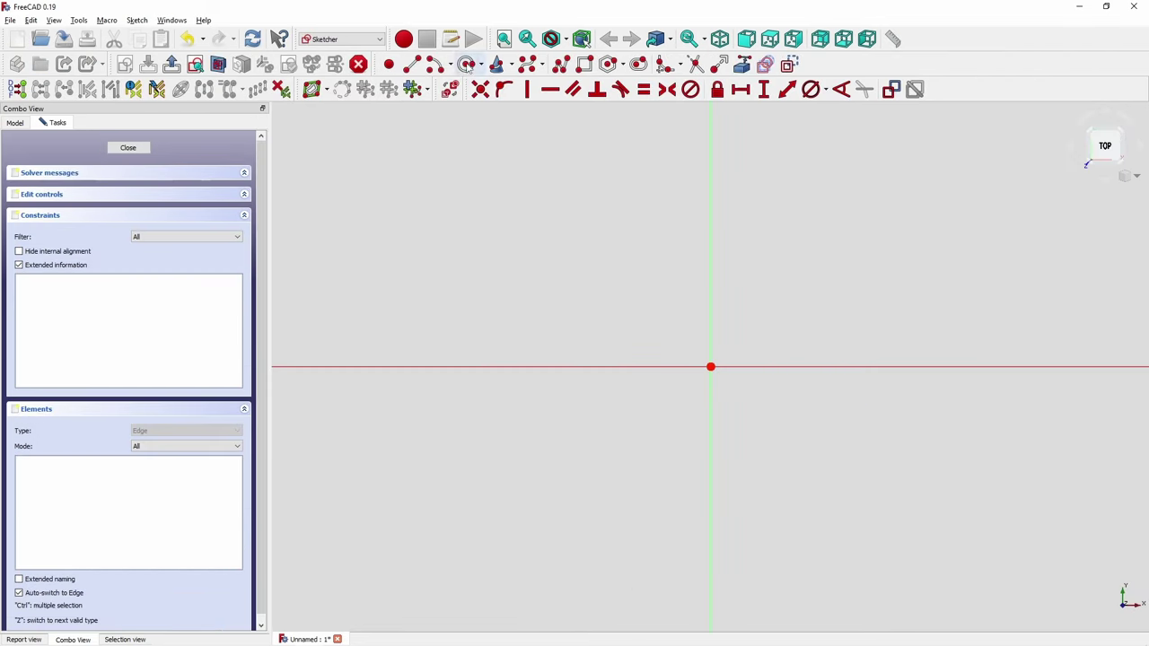
left_click(710, 367)
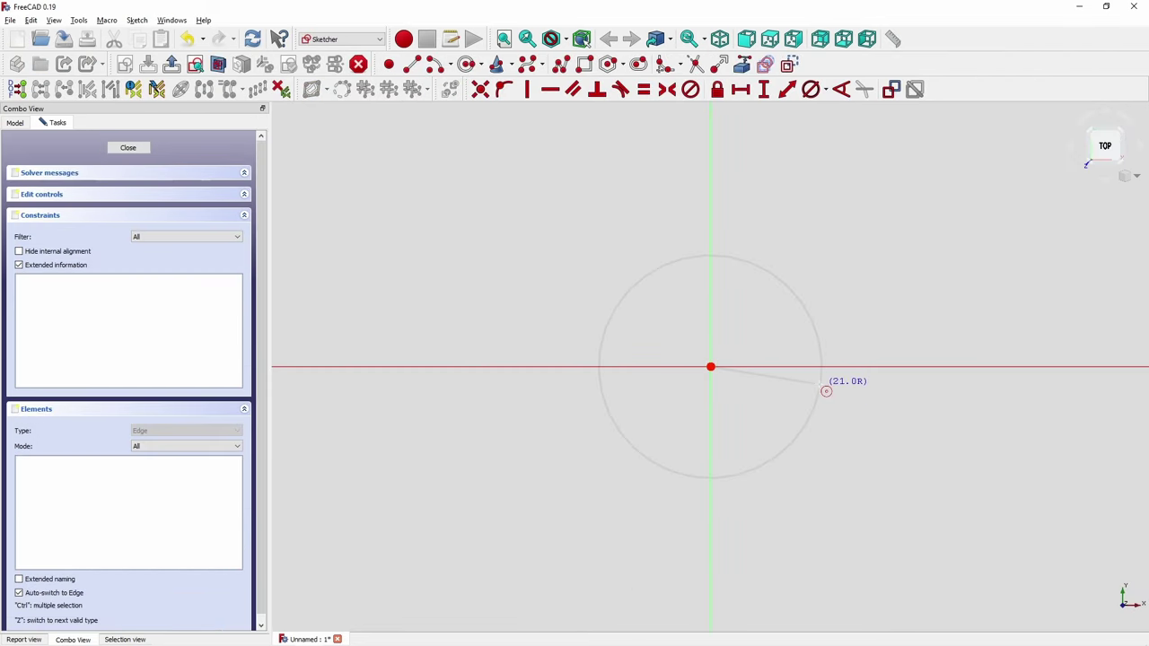
left_click(780, 360)
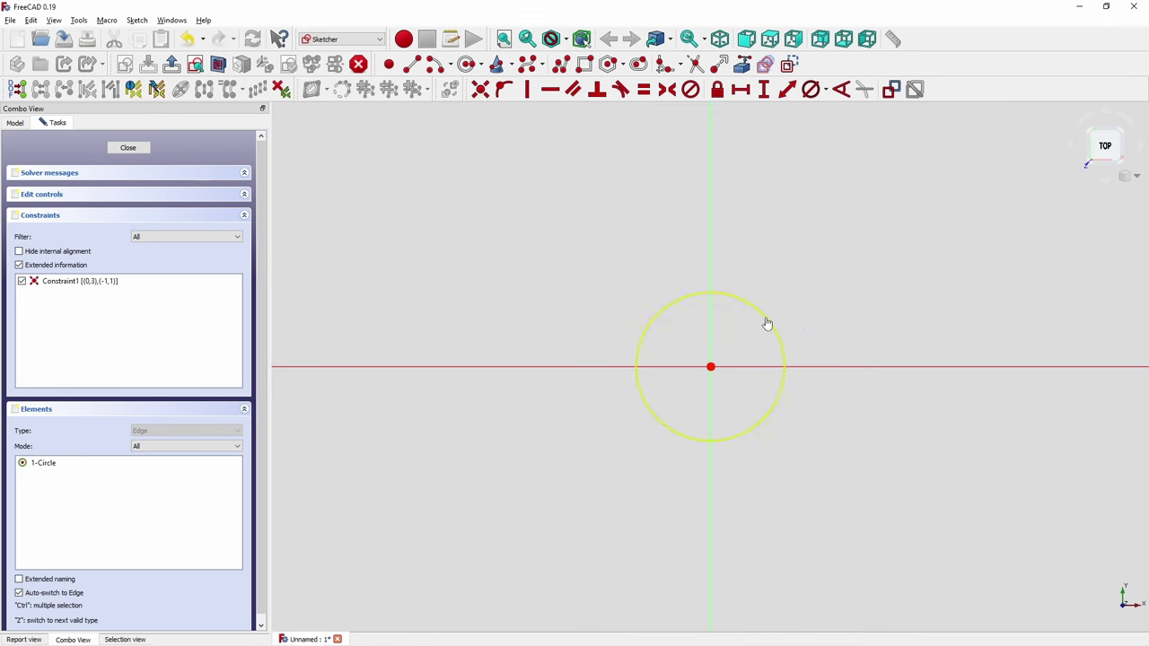
left_click(764, 325)
left_click(811, 89)
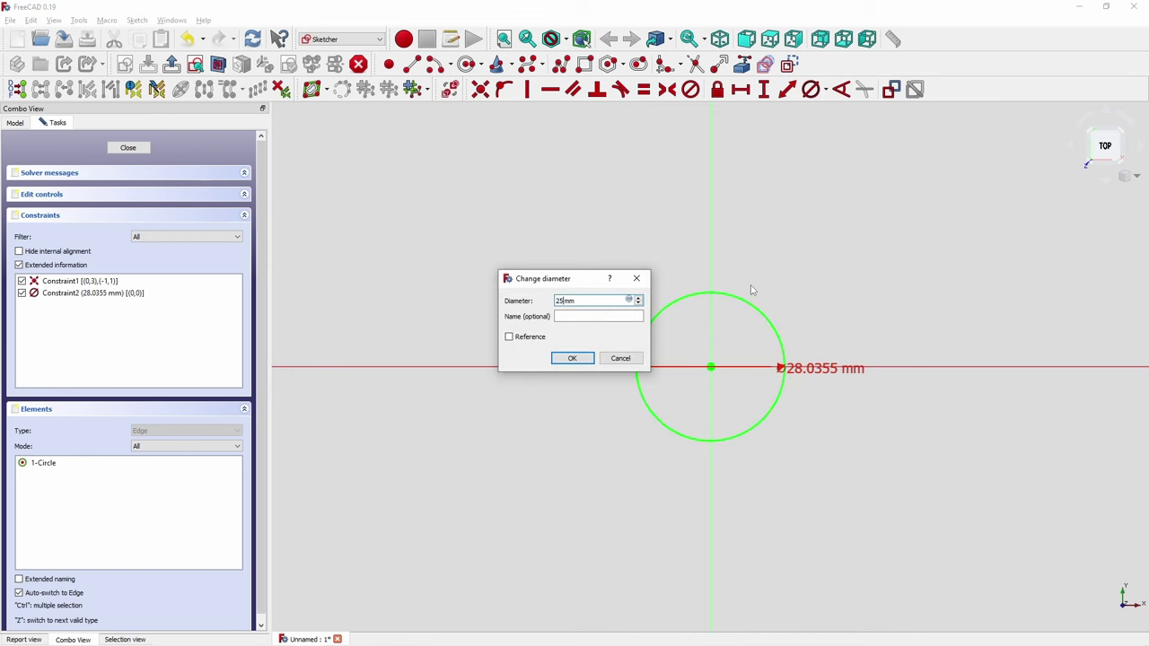
key("Return")
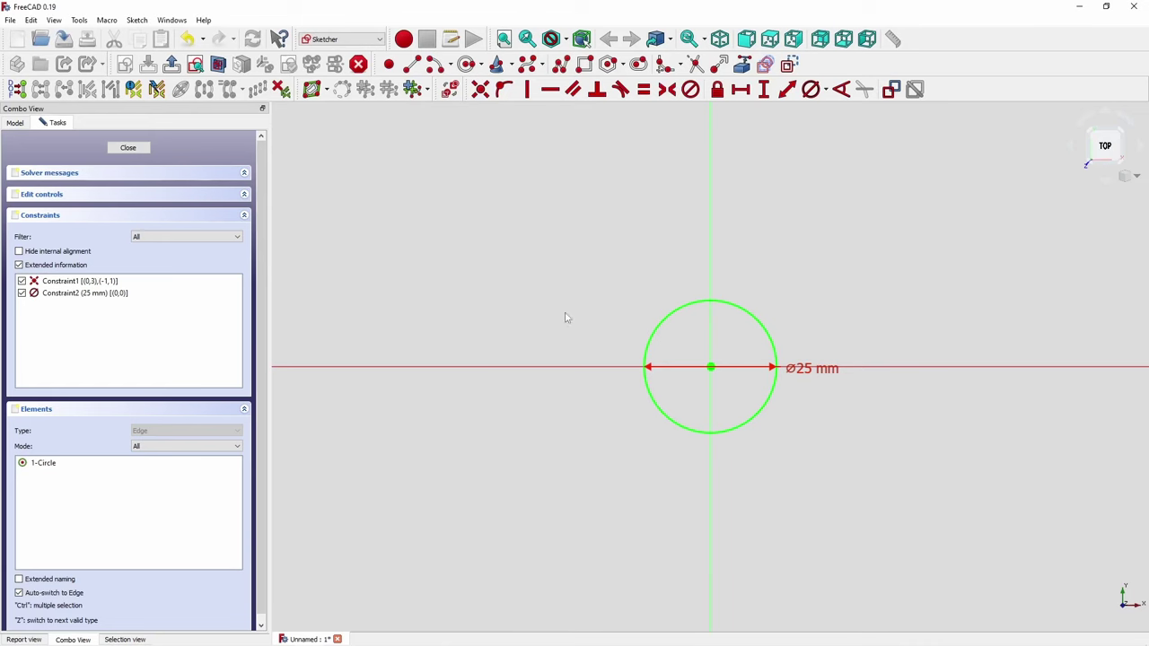
left_click(126, 148)
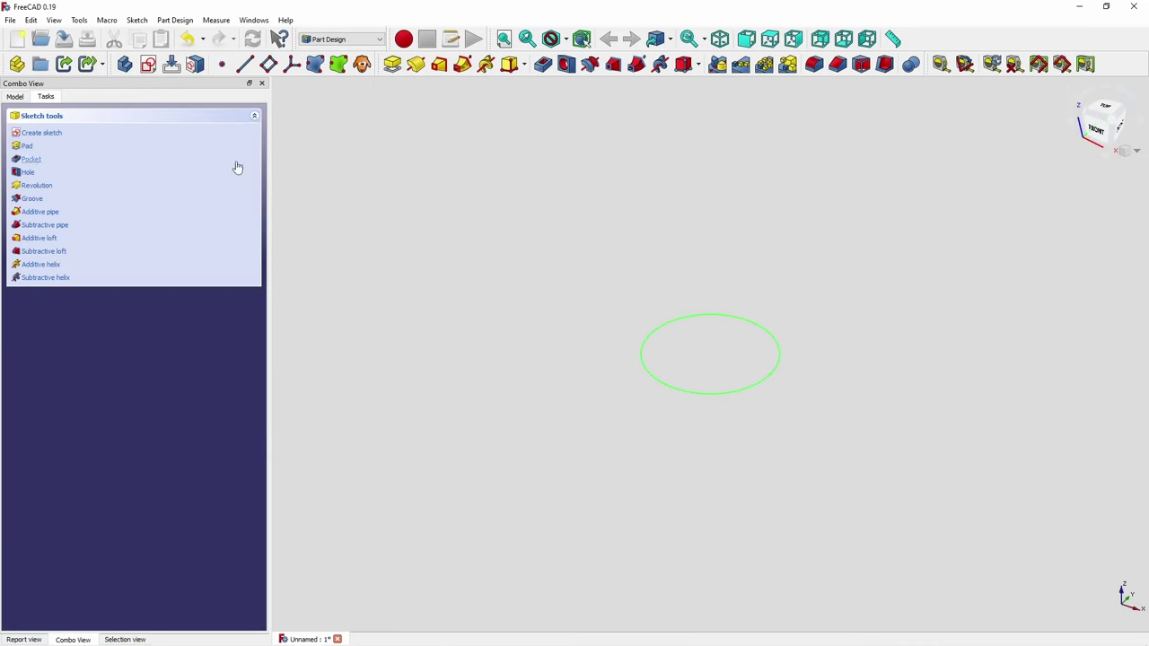
- Pad the circle 2 mm into a disk and fillet its top edge 0.75 mm
left_click(392, 63)
type("2")
key("Return")
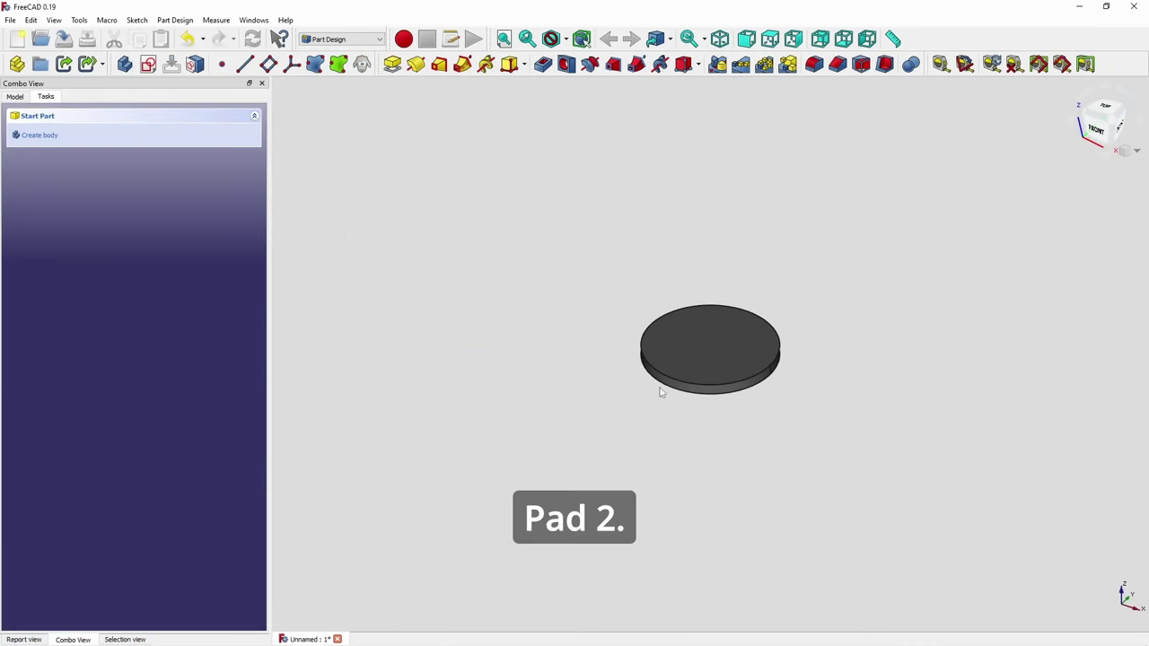
left_click(673, 384)
left_click(814, 63)
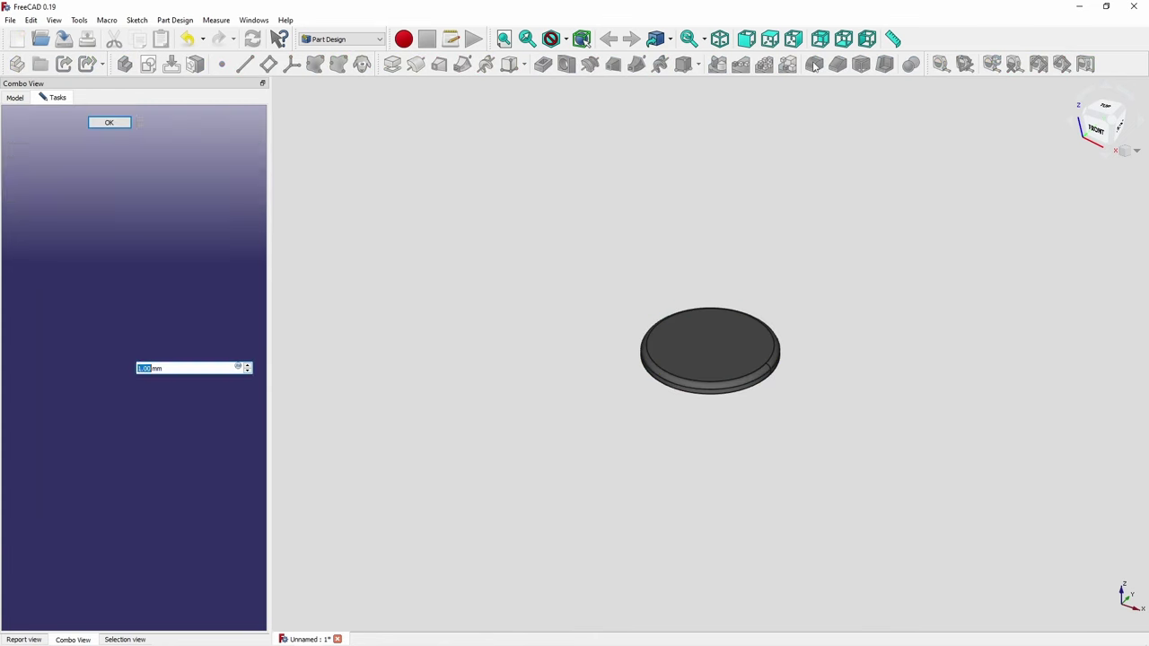
type(".75")
key("Return")
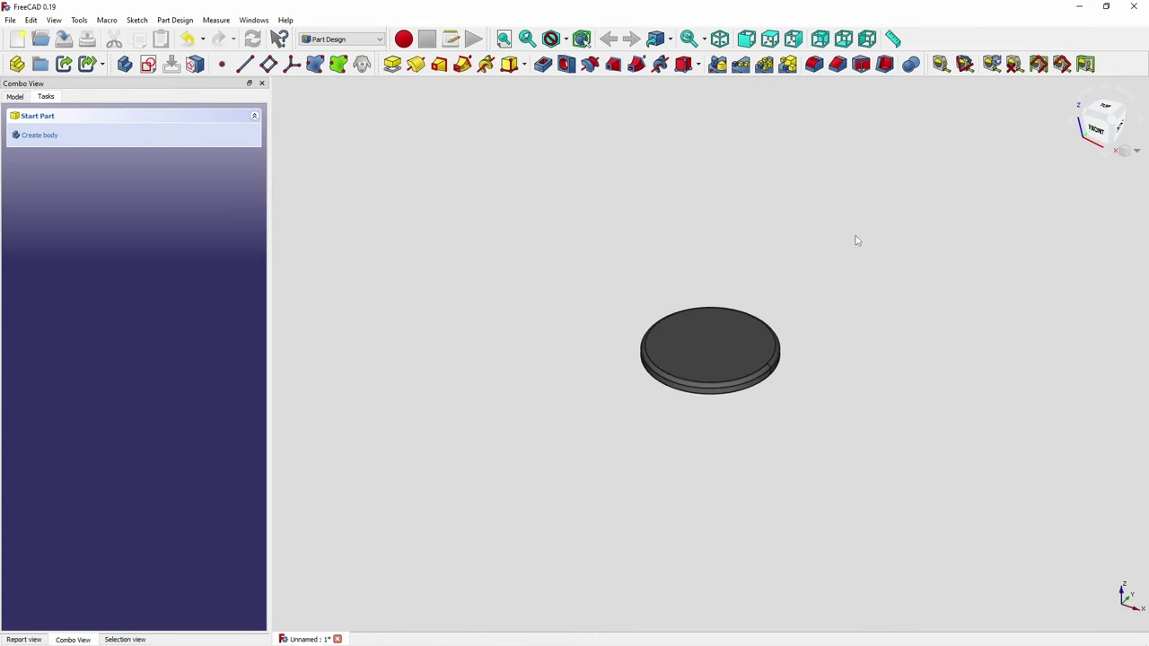
- Start a new sketch on the disk's top face
left_click(760, 333)
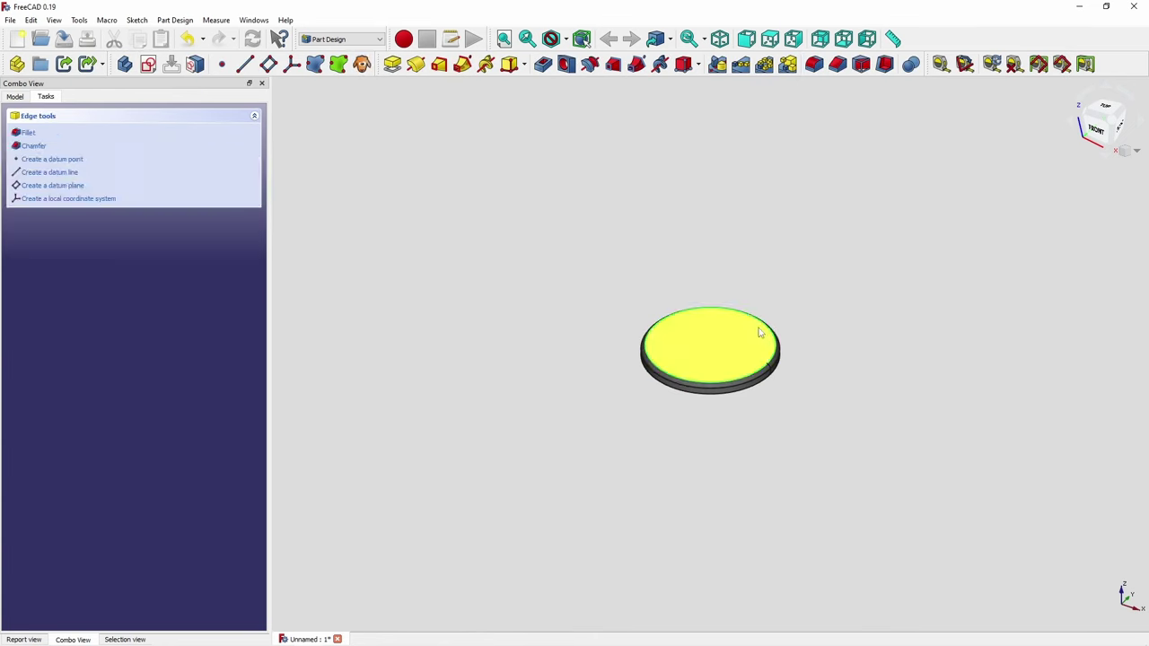
left_click(148, 64)
left_click(157, 122)
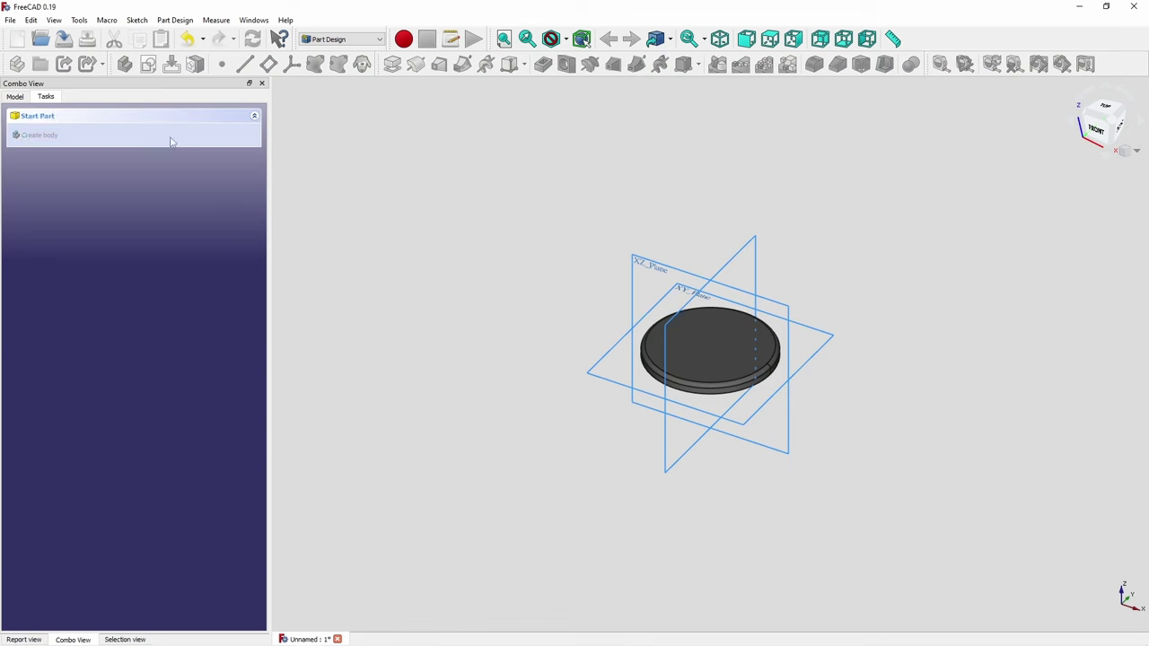
left_click(693, 340)
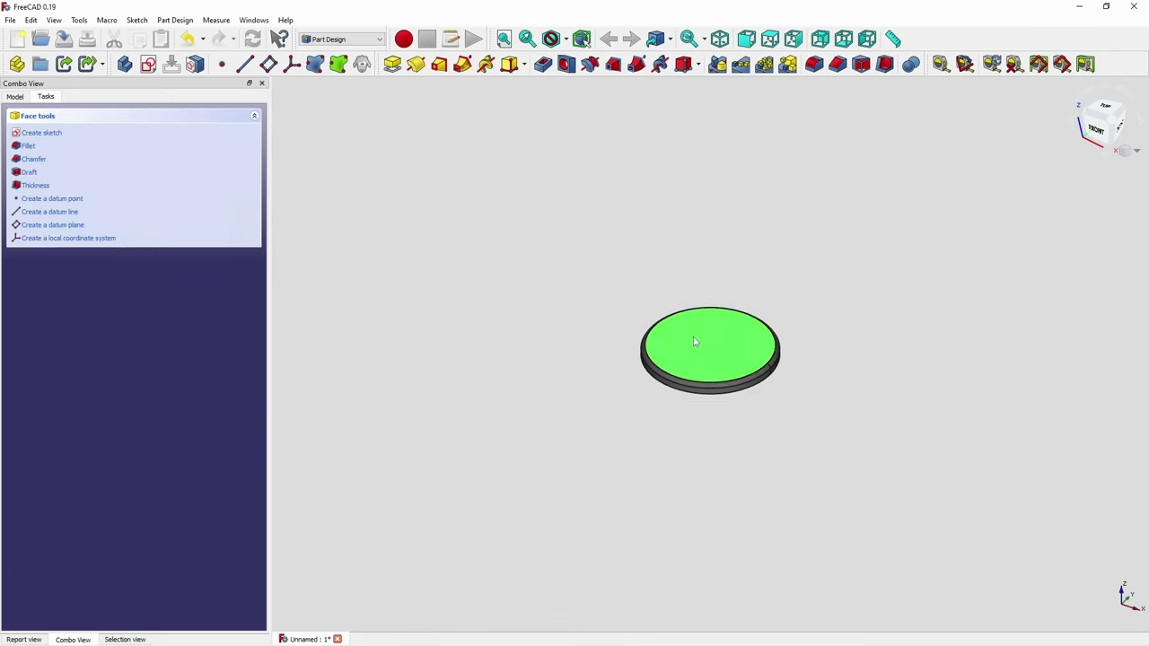
left_click(148, 64)
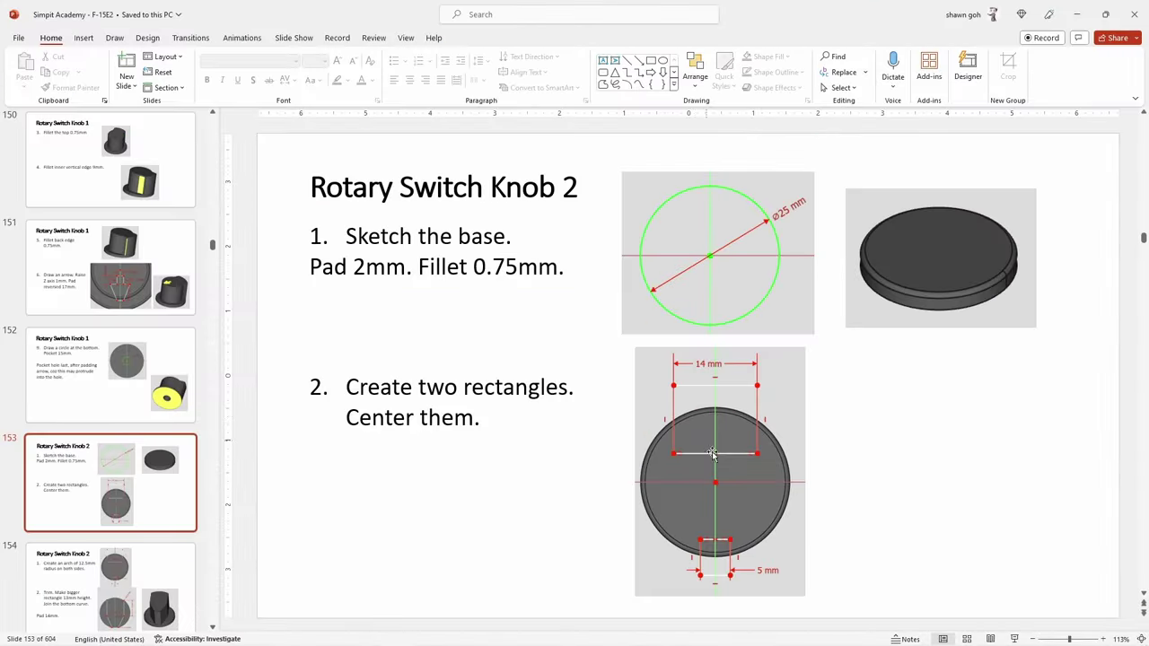
scroll(723, 500, "up", 2)
scroll(724, 499, "down", 1)
scroll(725, 499, "down", 1)
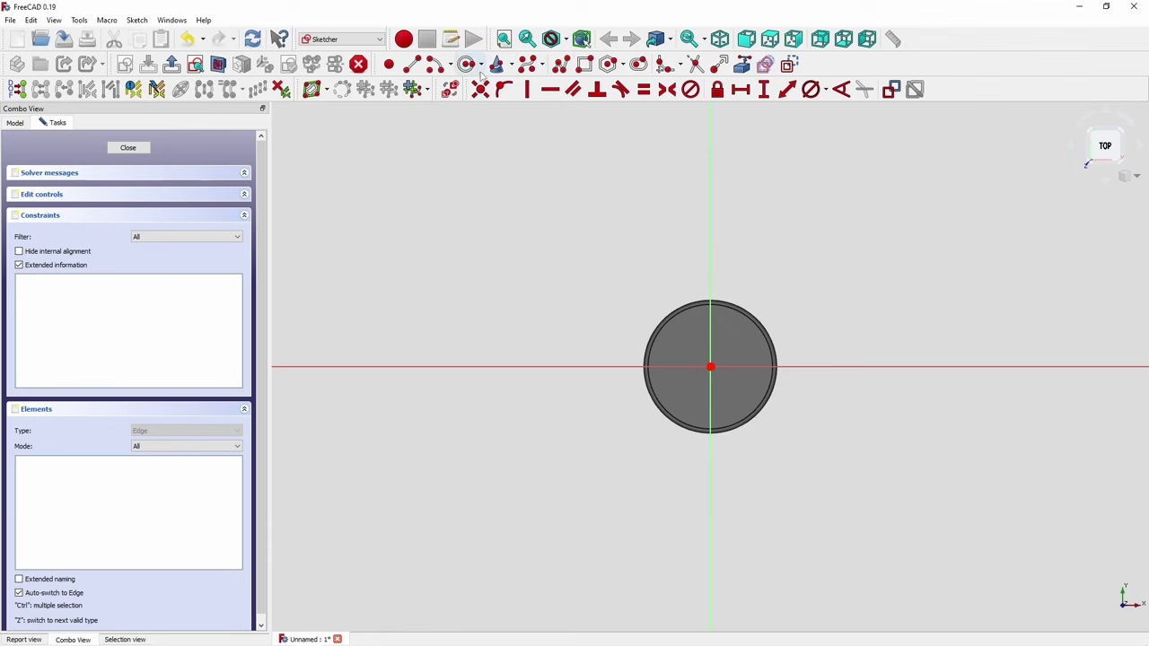
- Draw two rectangles, one across the disk's top edge and one below its bottom edge
left_click(584, 64)
scroll(684, 286, "up", 1)
scroll(689, 291, "up", 1)
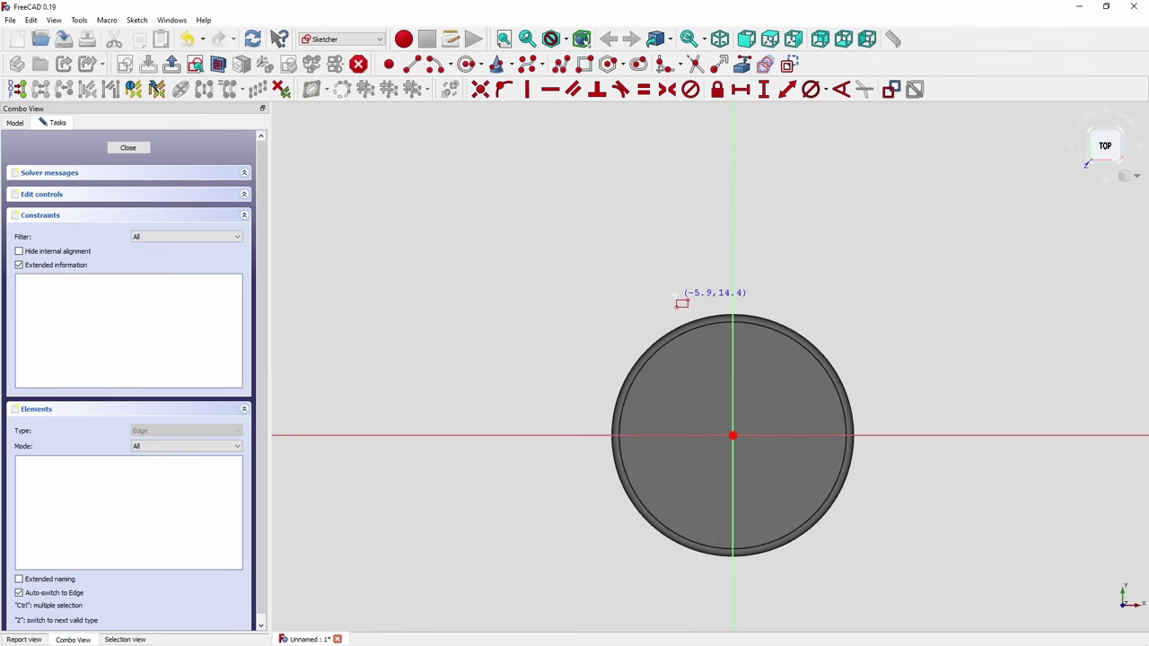
left_click(676, 281)
left_click(789, 360)
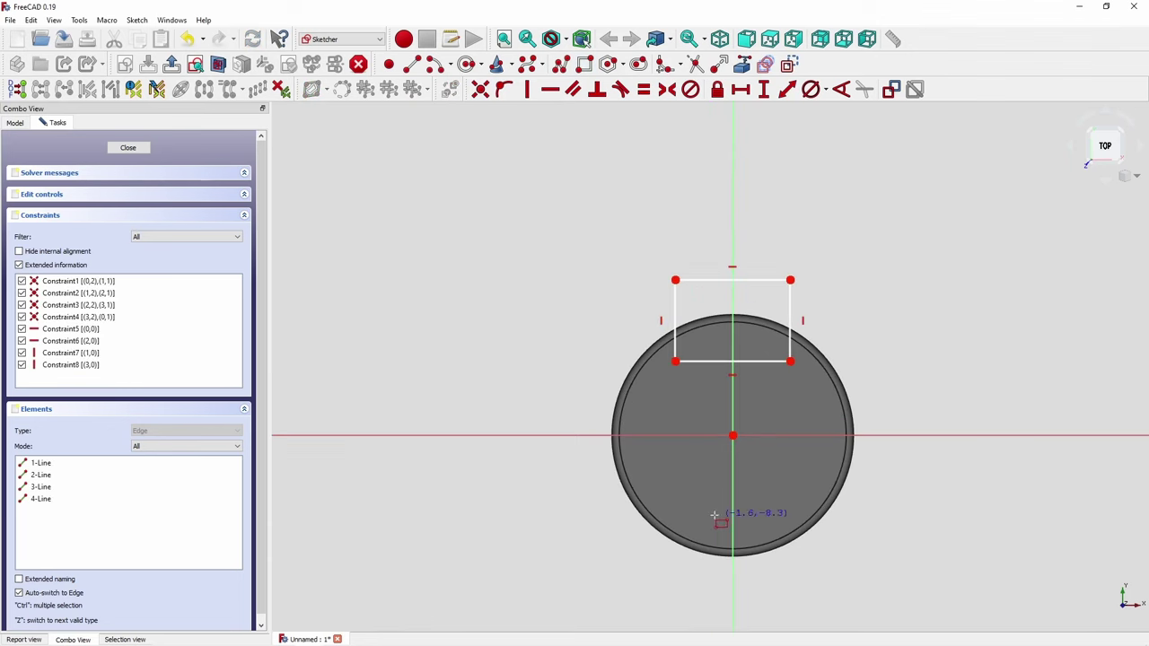
left_click(701, 523)
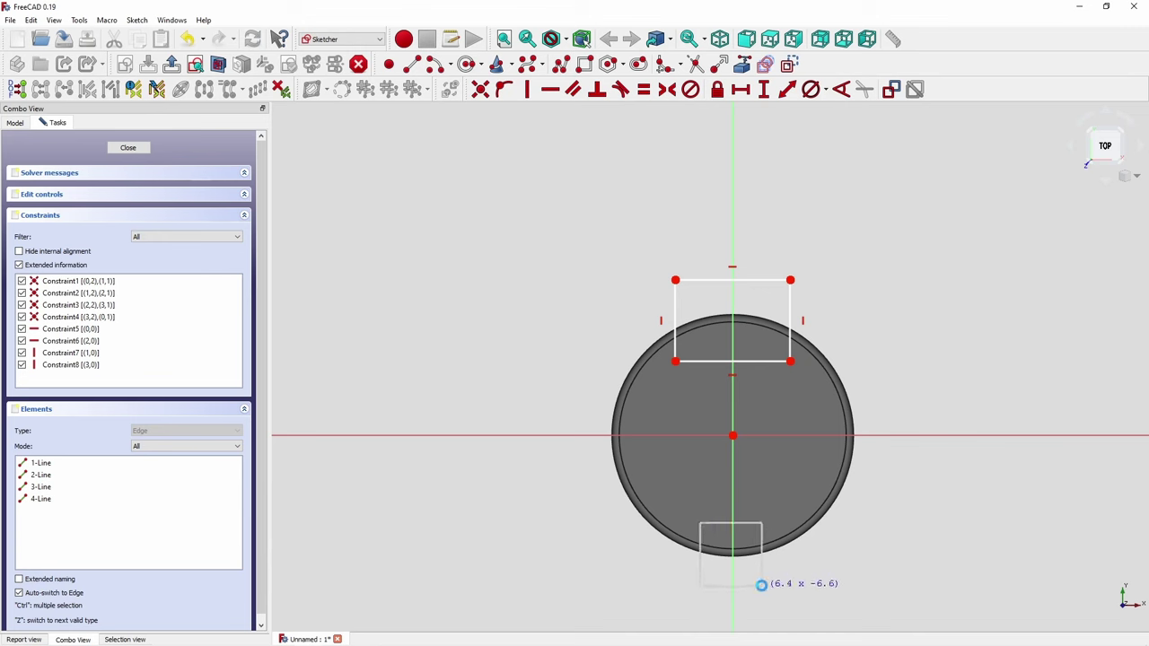
left_click(762, 586)
right_click(825, 557)
- Constrain the upper rectangle's width to 14 mm and the lower one's to 5 mm
left_click(764, 281)
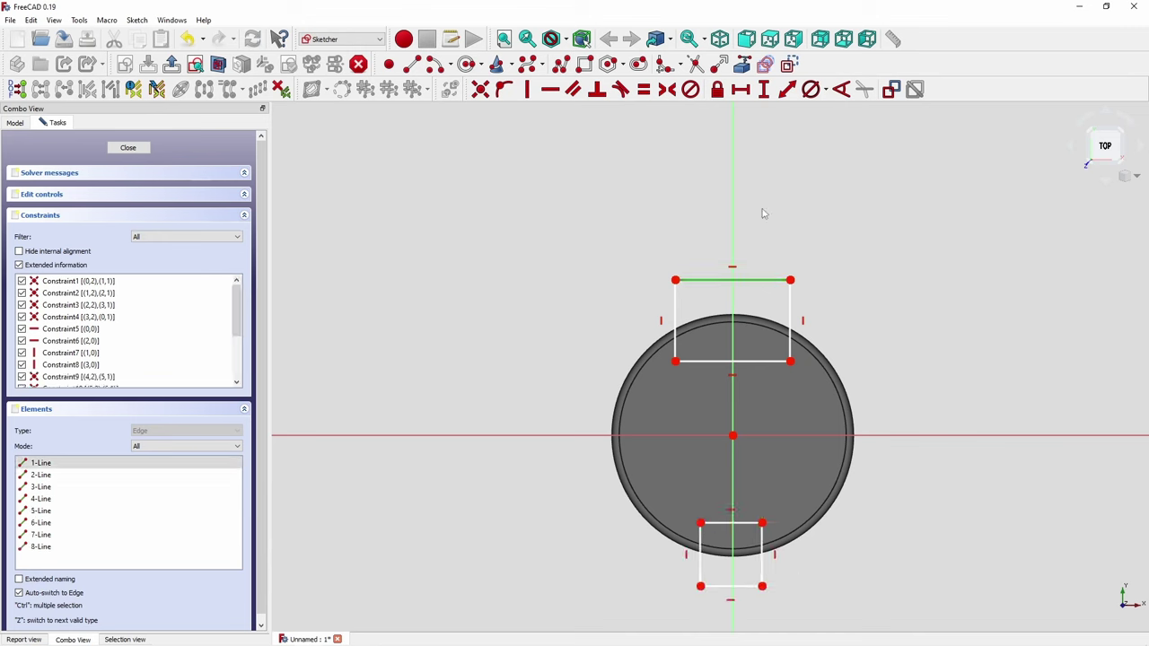
left_click(741, 89)
type("14mm")
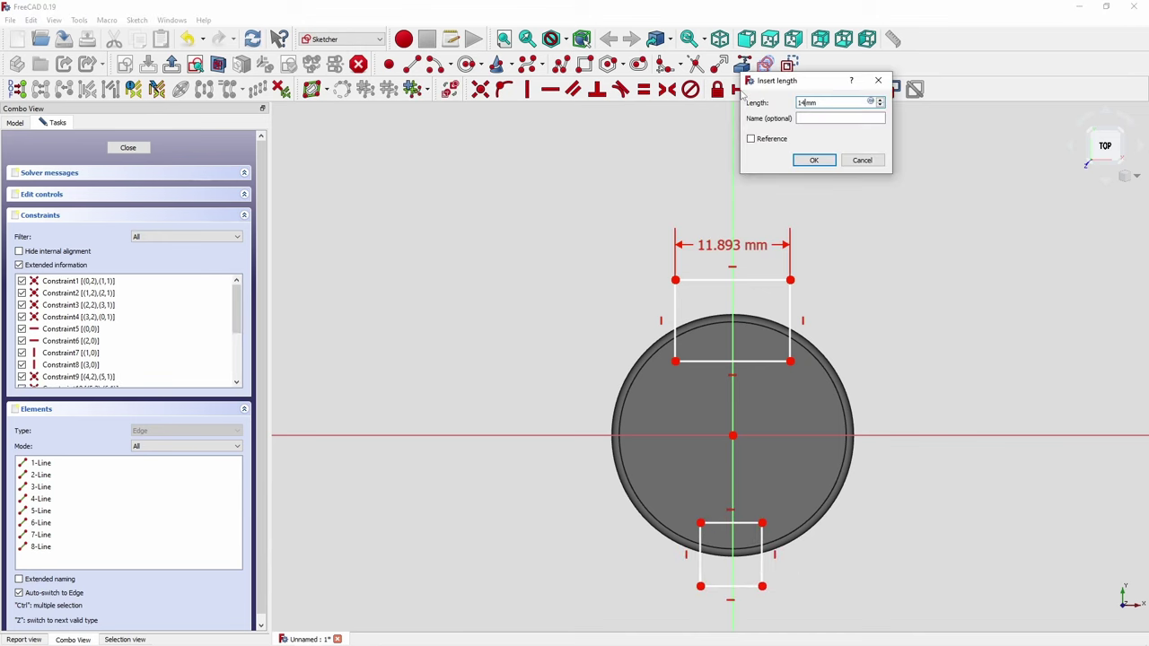
key("Return")
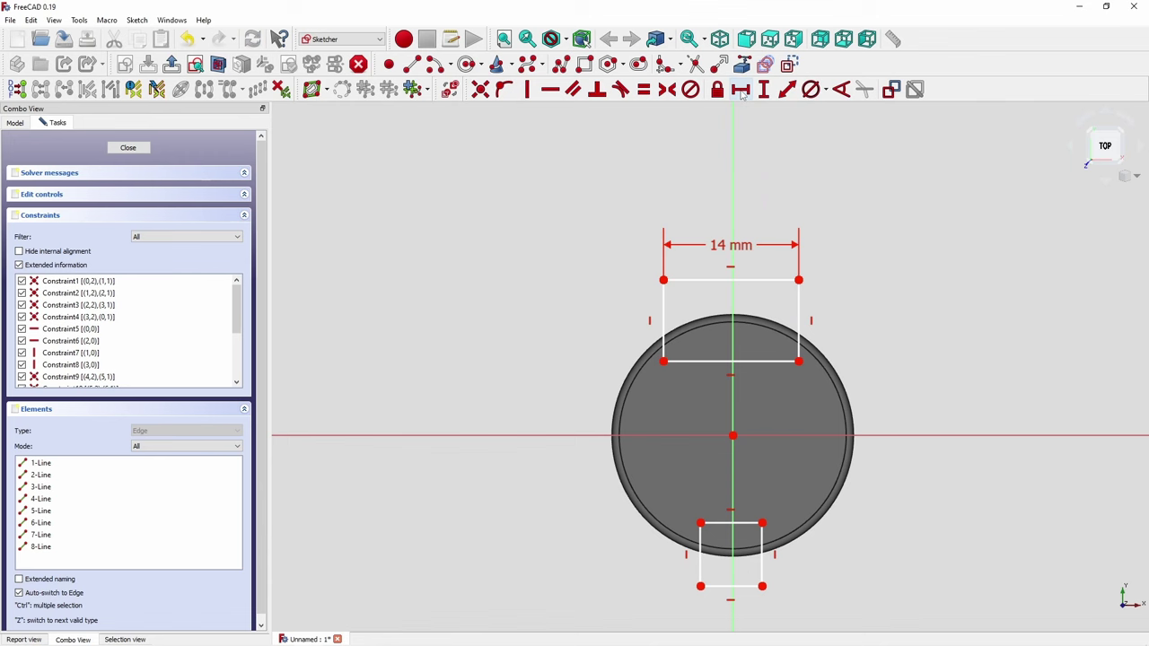
left_click(725, 586)
left_click(741, 89)
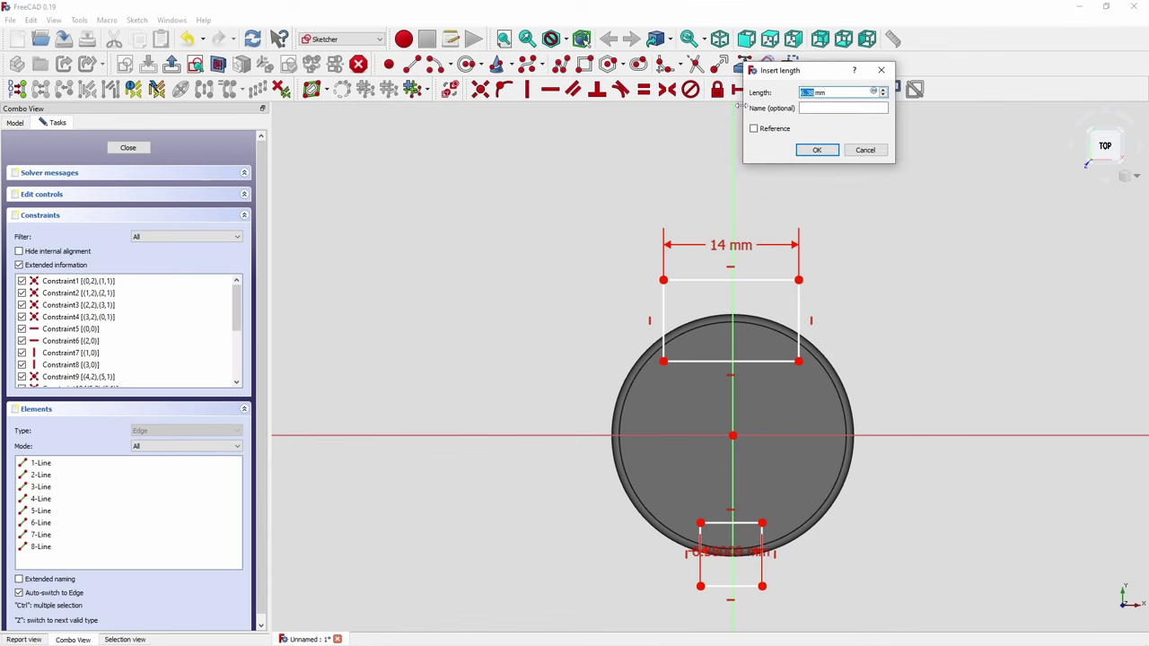
type("5")
key("Return")
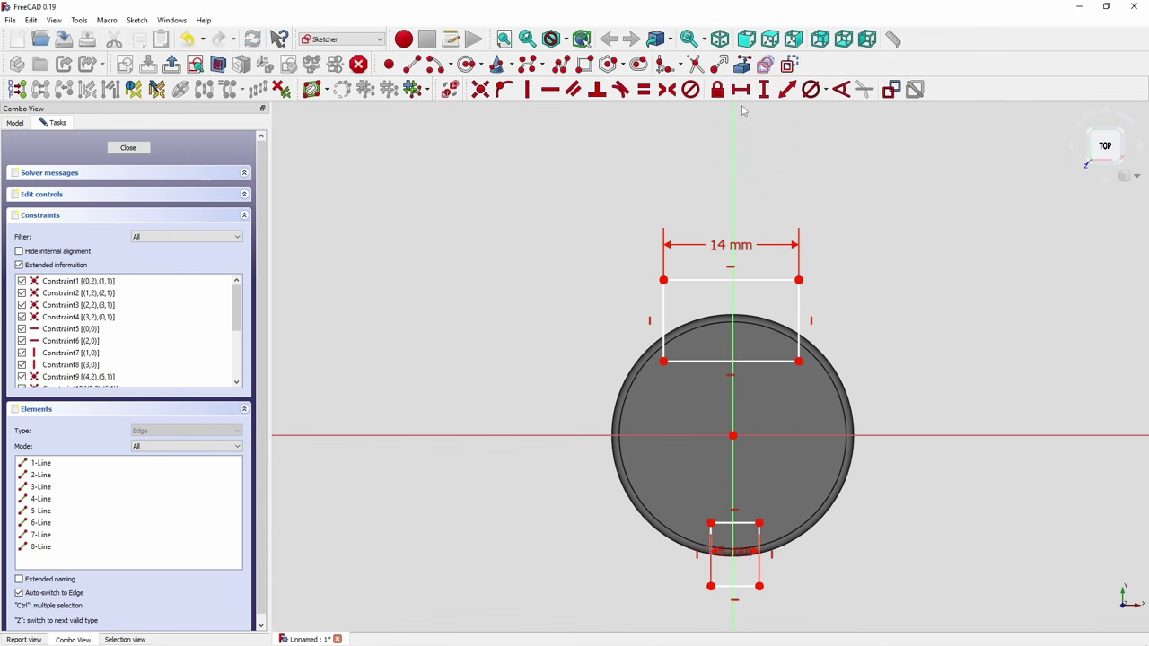
- Make both rectangles' corner pairs symmetric about the vertical axis
left_click(663, 281)
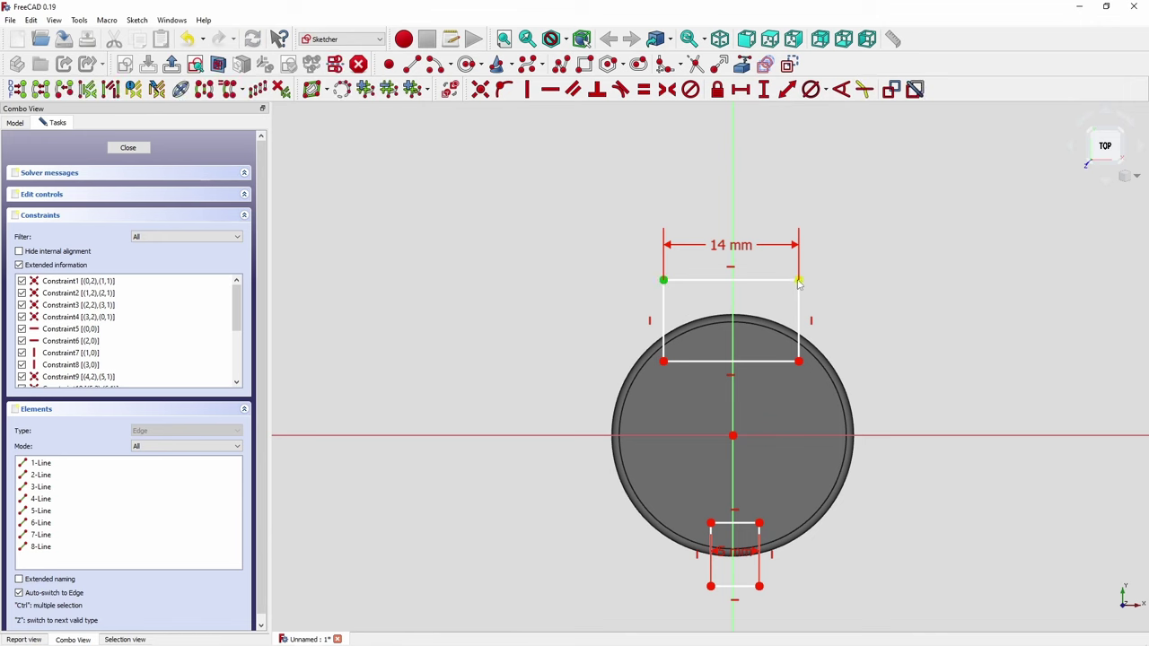
left_click(734, 200)
left_click(667, 89)
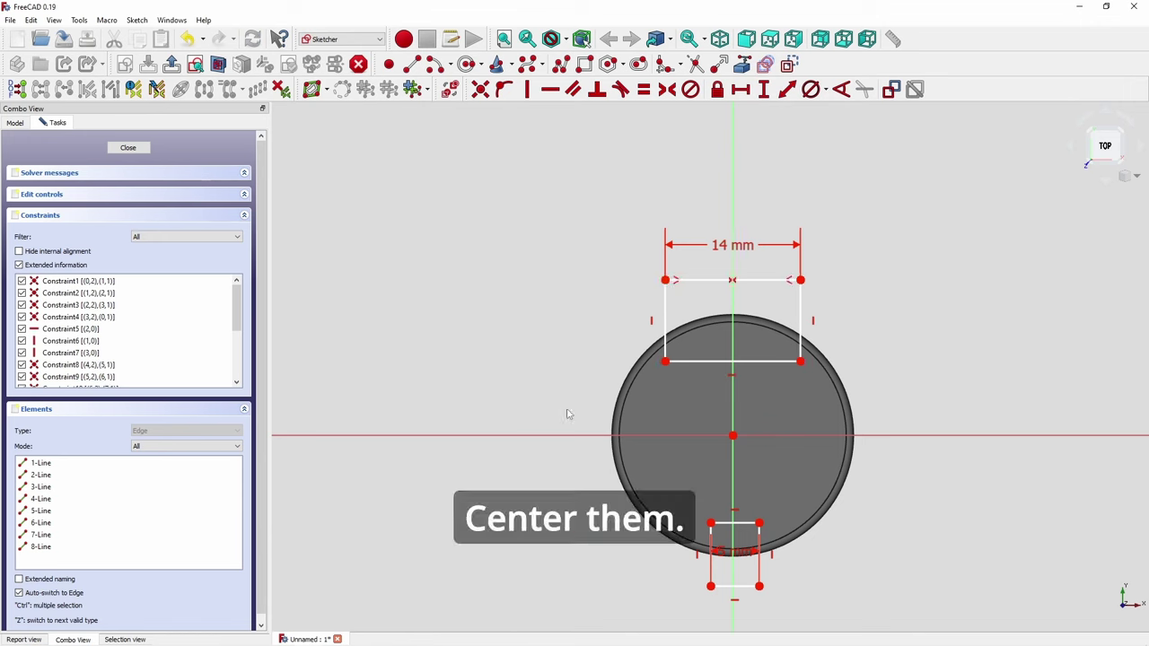
left_click(710, 587)
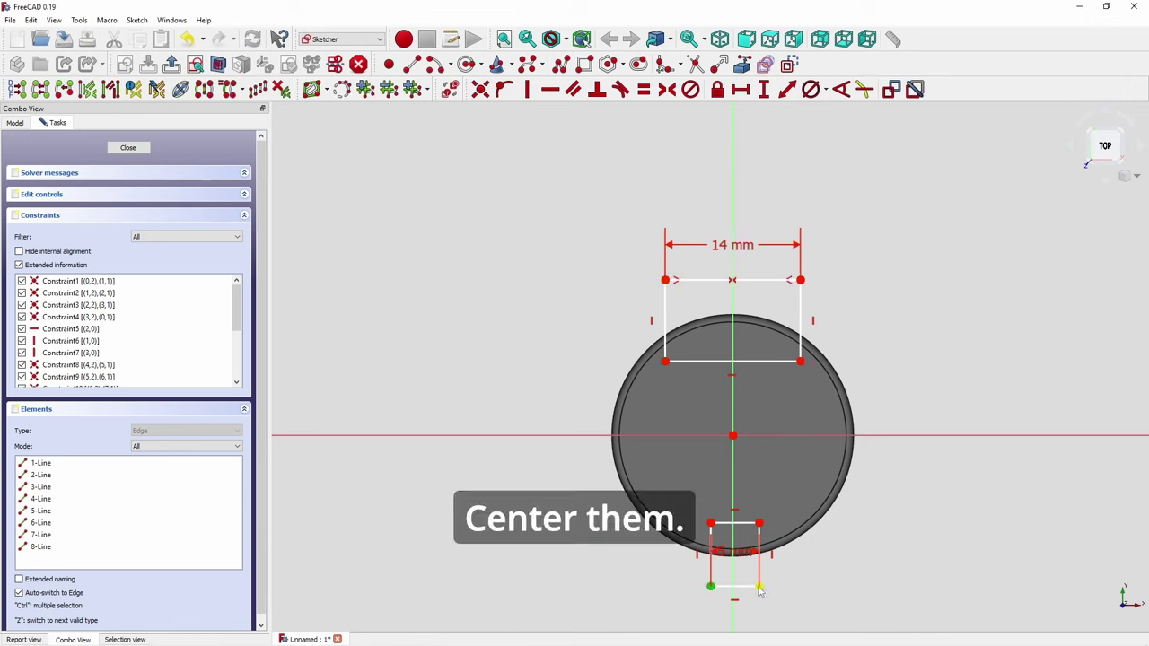
left_click(759, 586)
left_click(733, 492)
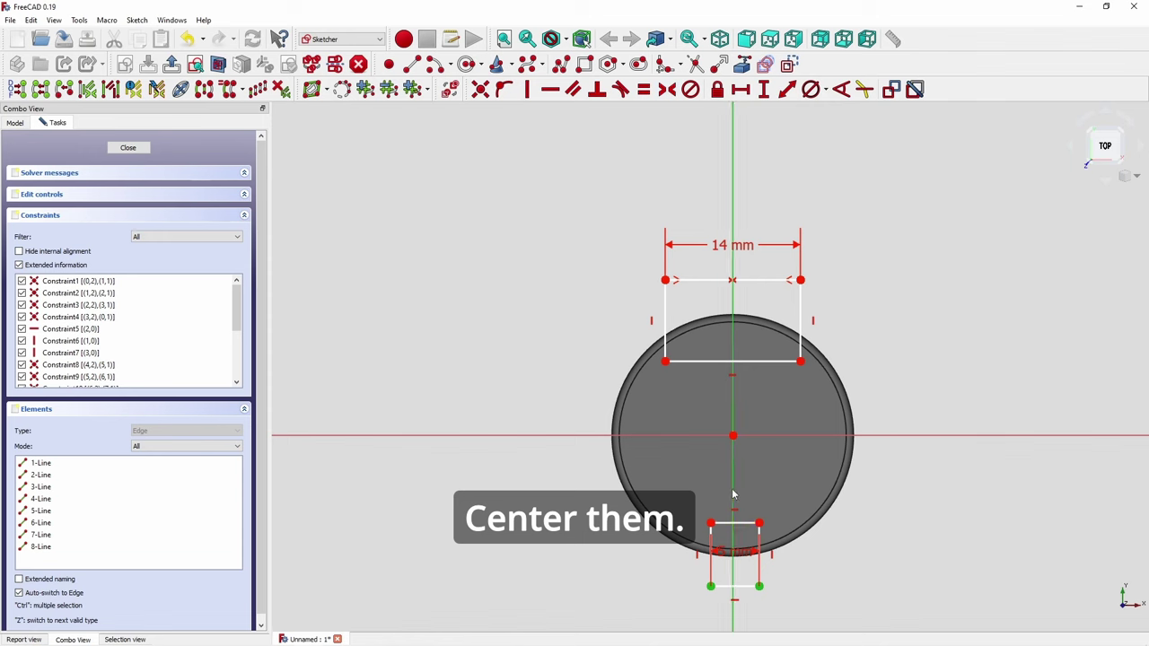
left_click(667, 89)
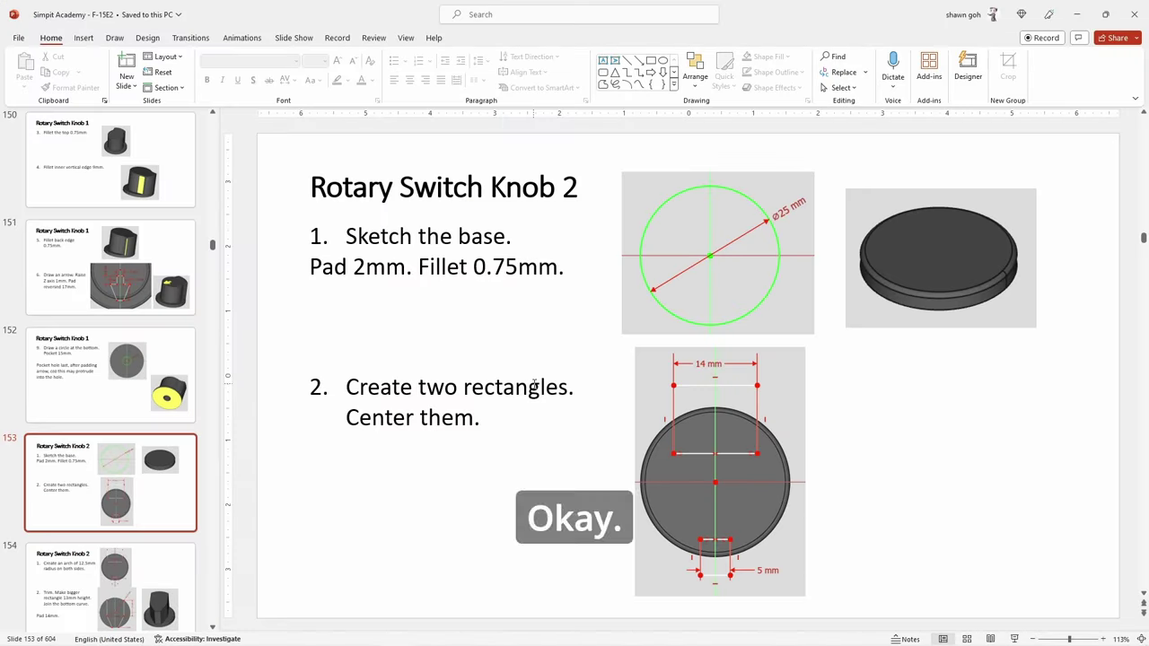
scroll(535, 384, "down", 1)
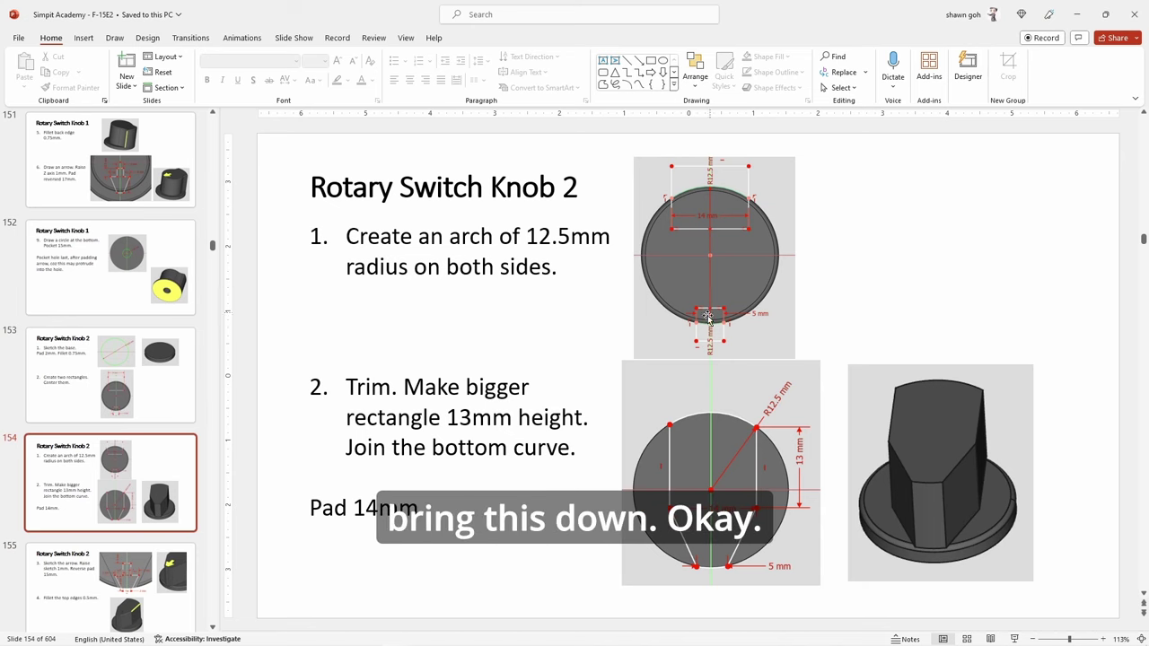
key("alt+Tab")
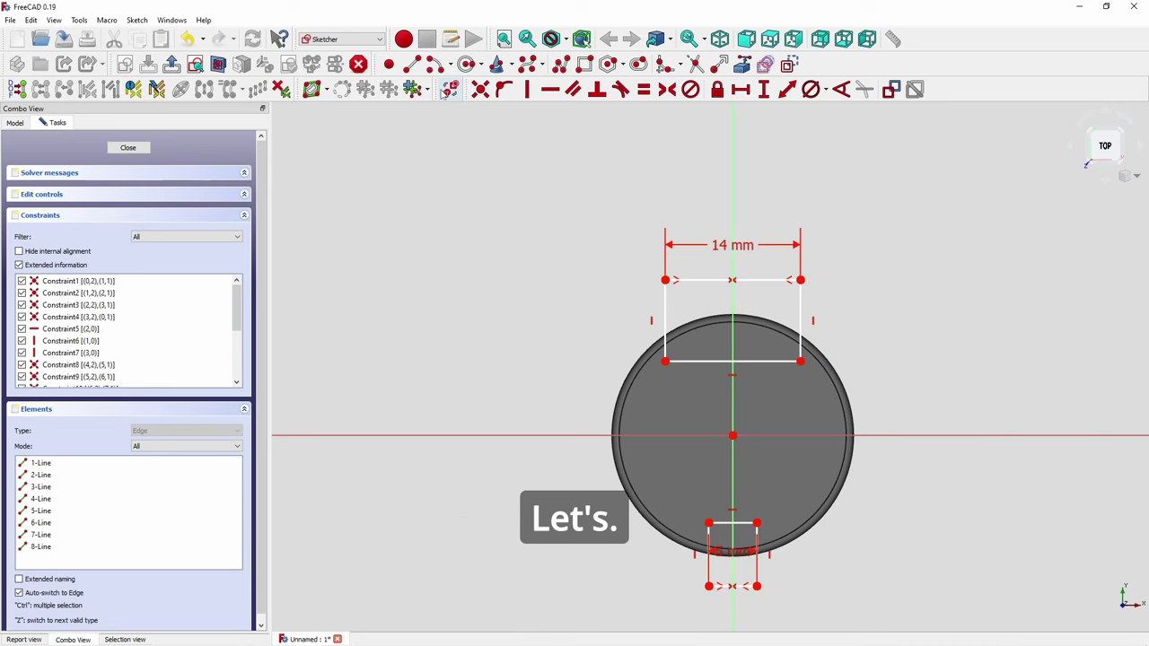
- Draw two origin-centred arcs across the upper rectangle and bottom slot, and delete the left segment above
key("alt+Tab")
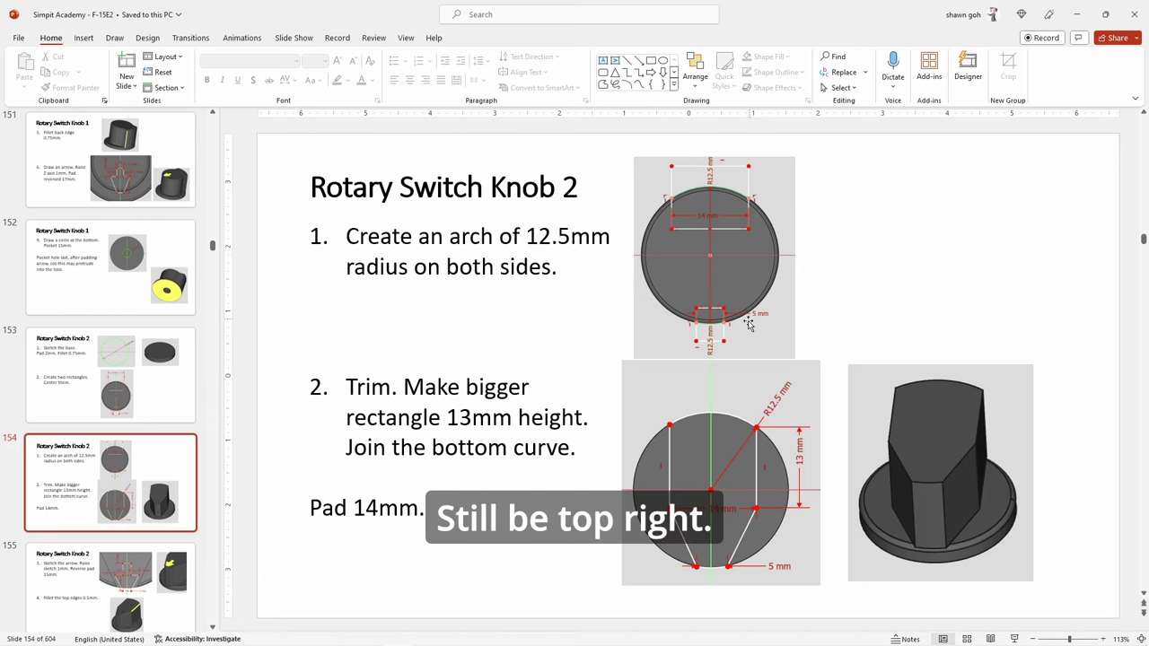
key("alt+Tab")
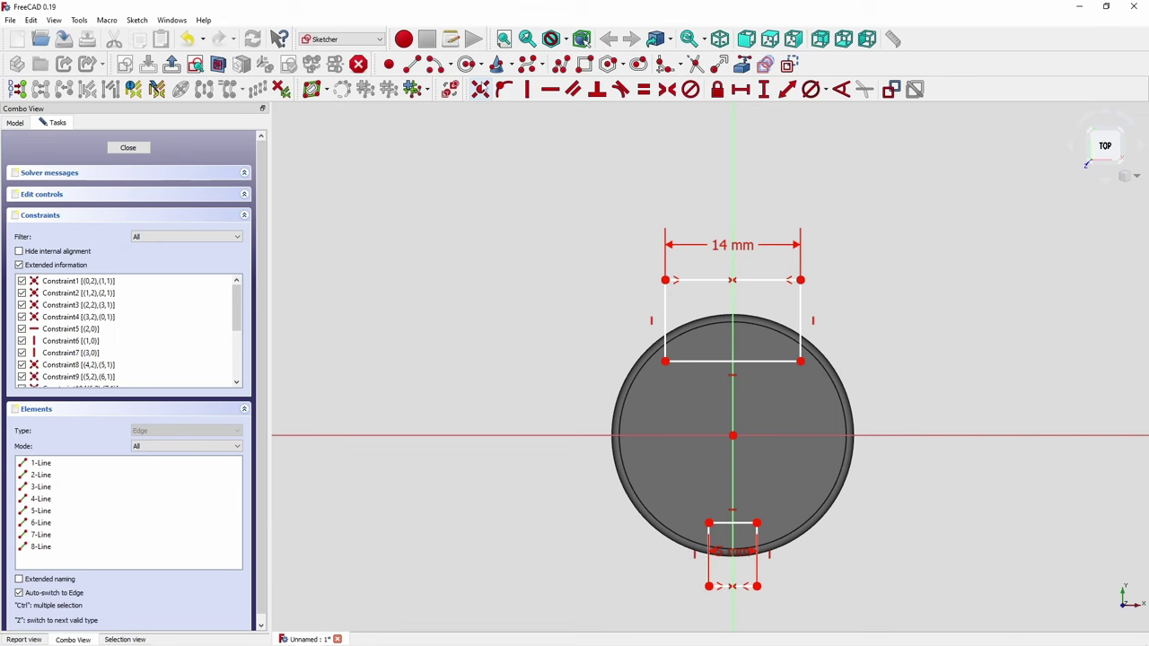
left_click(435, 64)
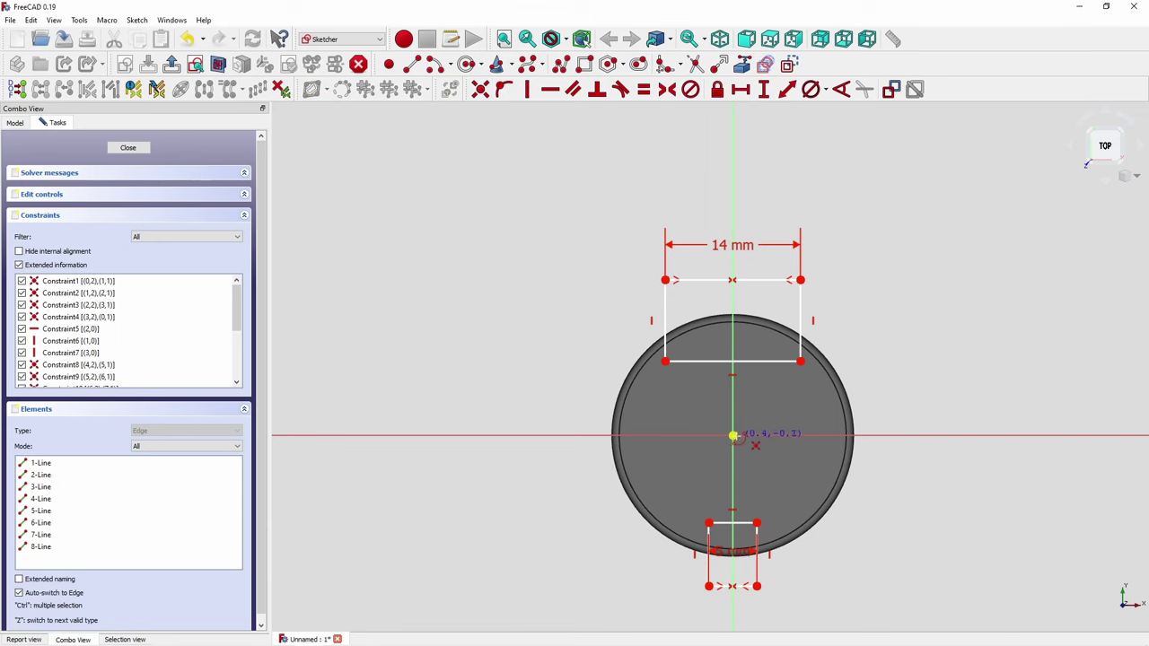
left_click(733, 436)
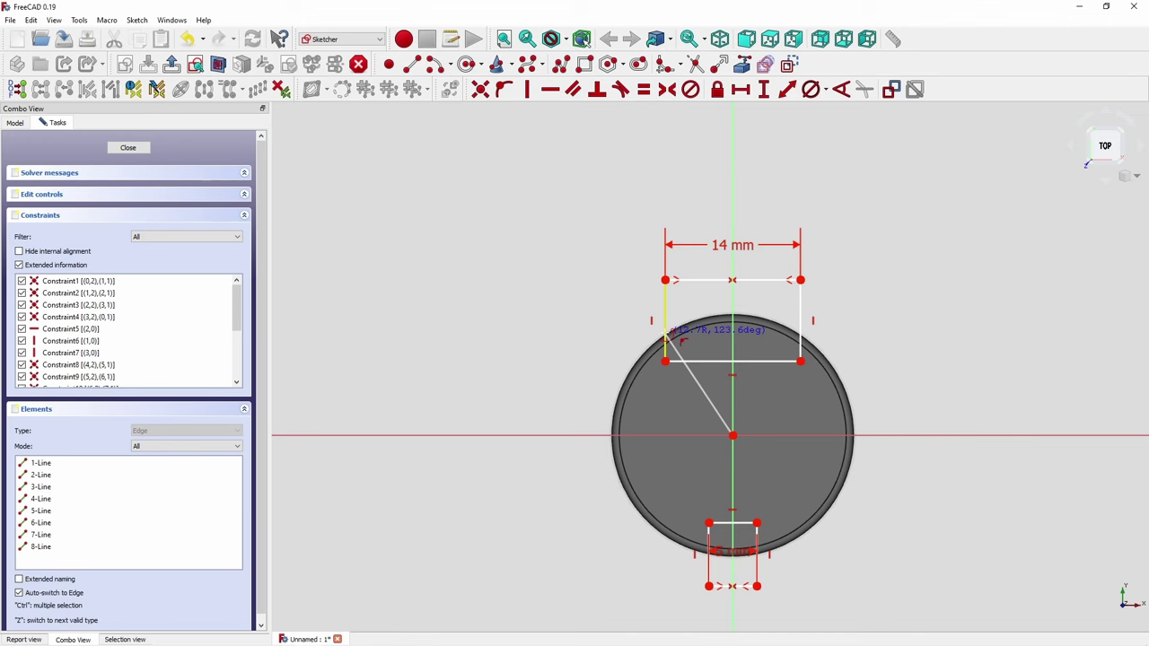
left_click(666, 334)
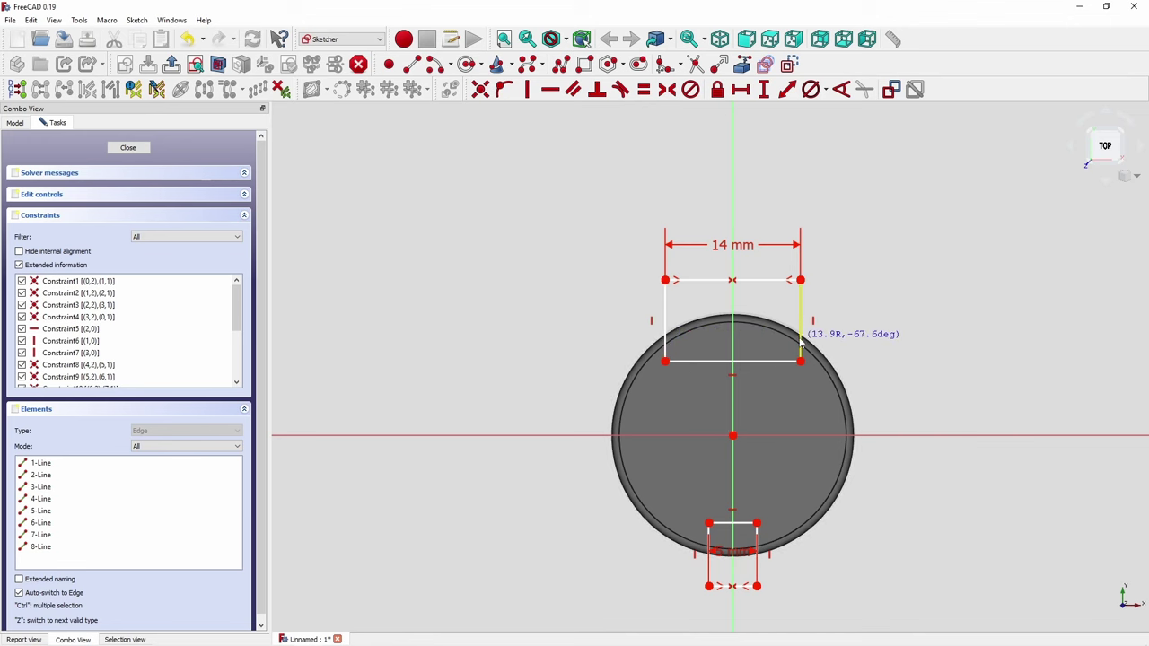
left_click(801, 334)
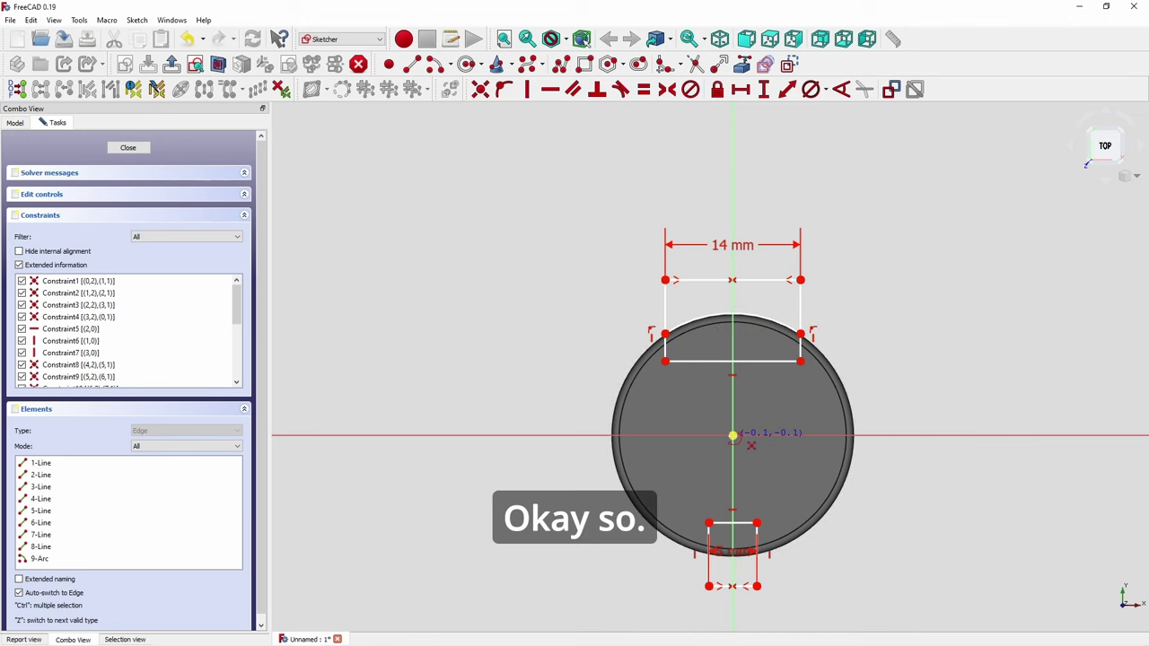
left_click(733, 436)
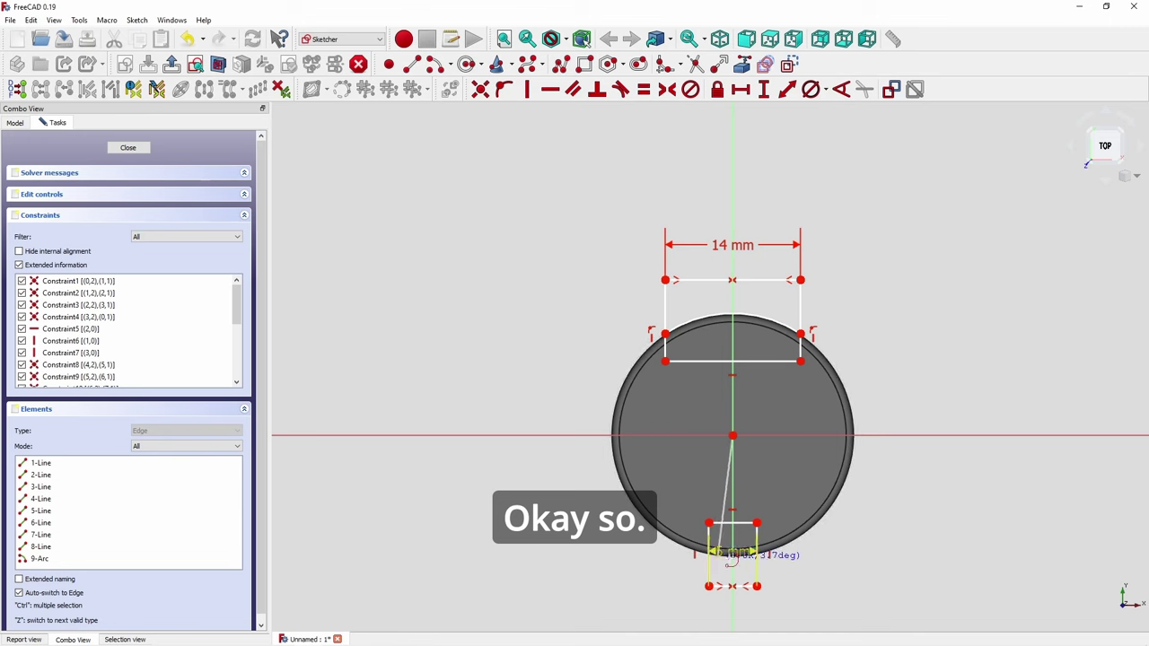
left_click(759, 555)
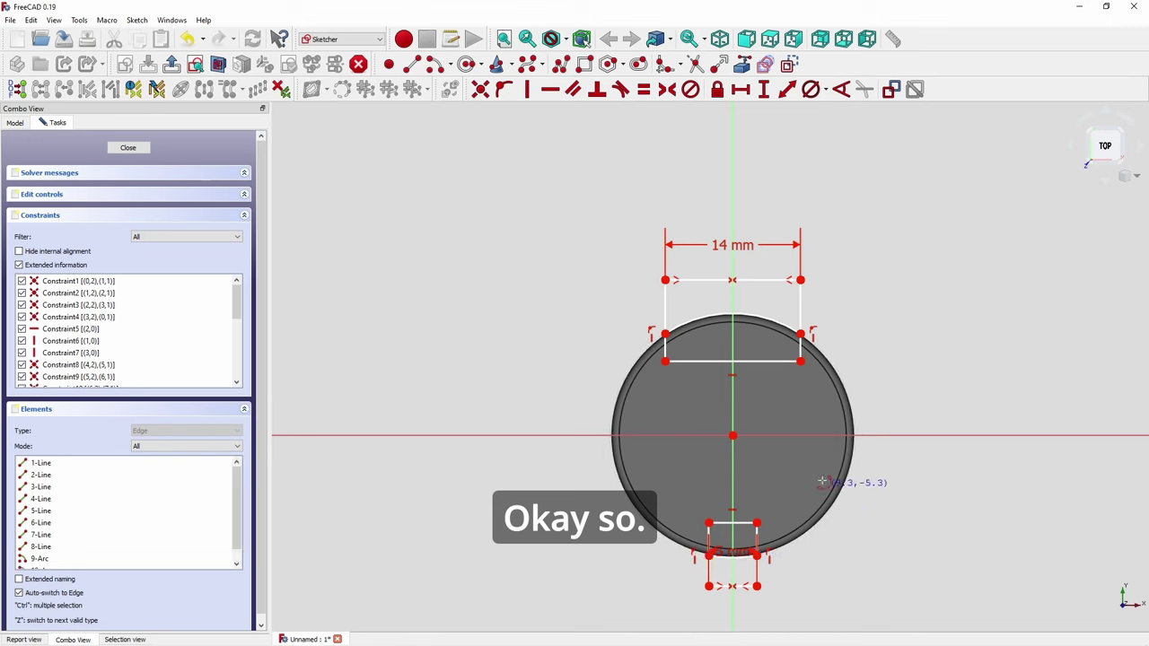
key("Escape")
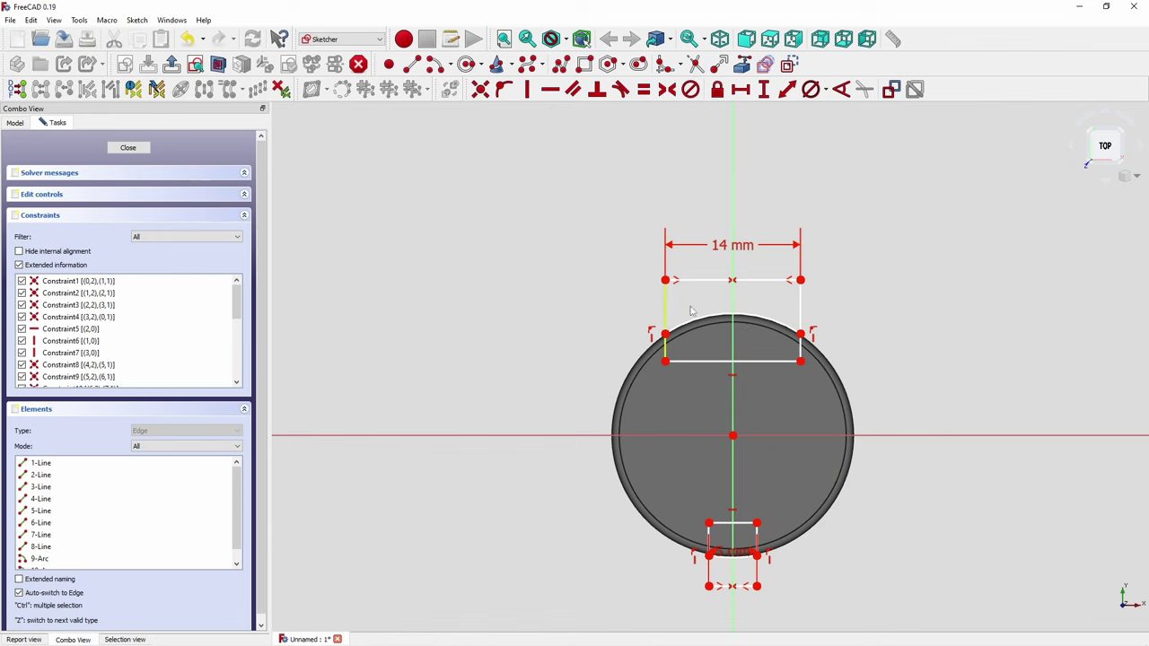
key("Delete")
- Delete the right side segment above the arc and the excess bottom slot lines
left_click(801, 312)
key("Delete")
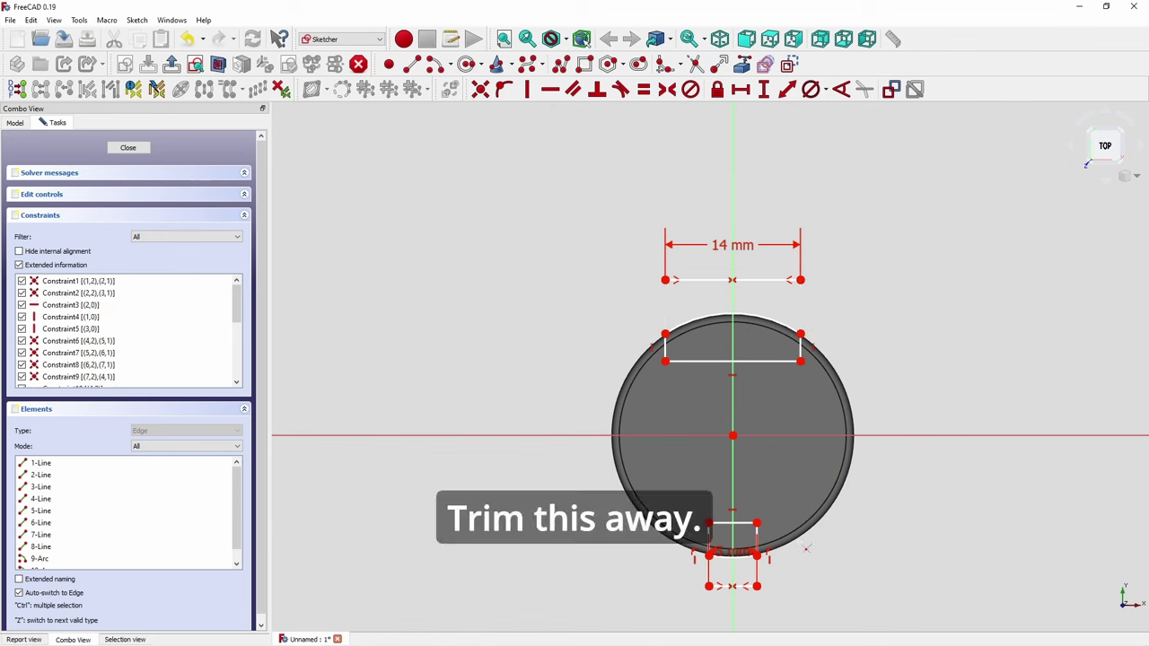
left_click(760, 572)
key("Delete")
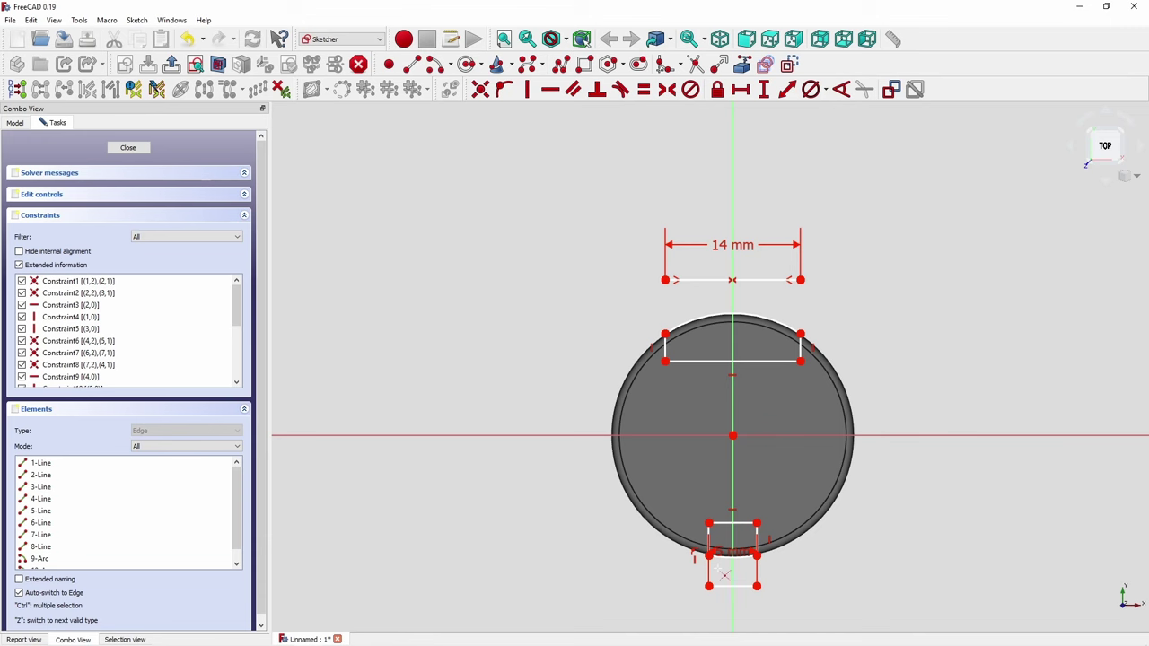
left_click(714, 574)
key("Delete")
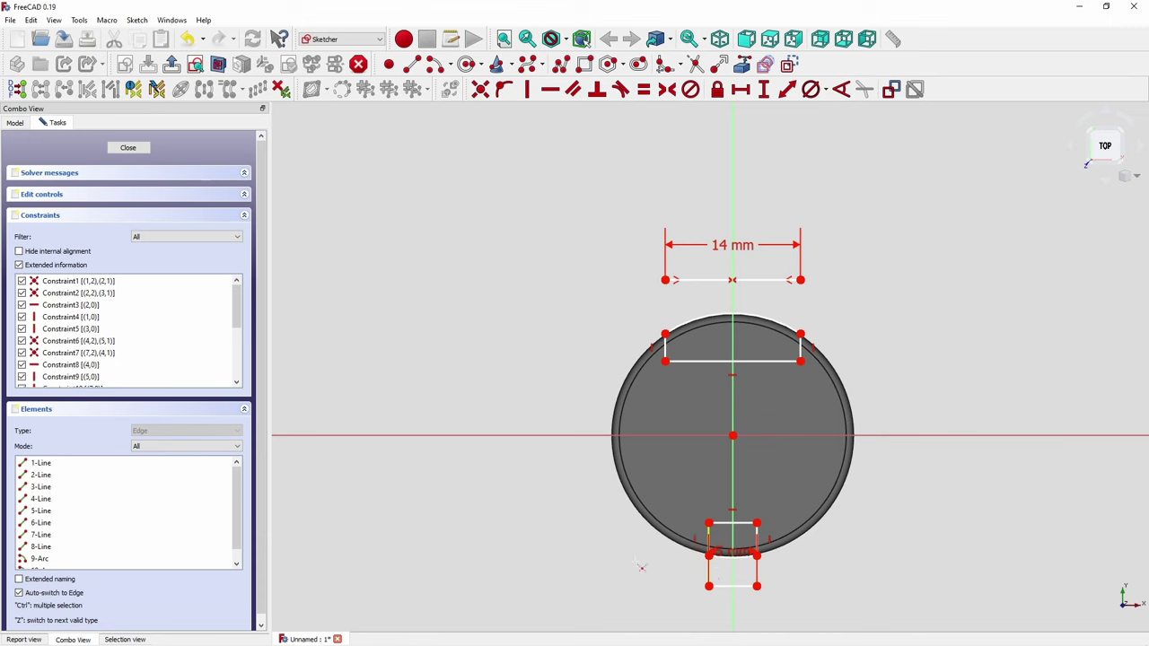
left_click(727, 587)
key("Delete")
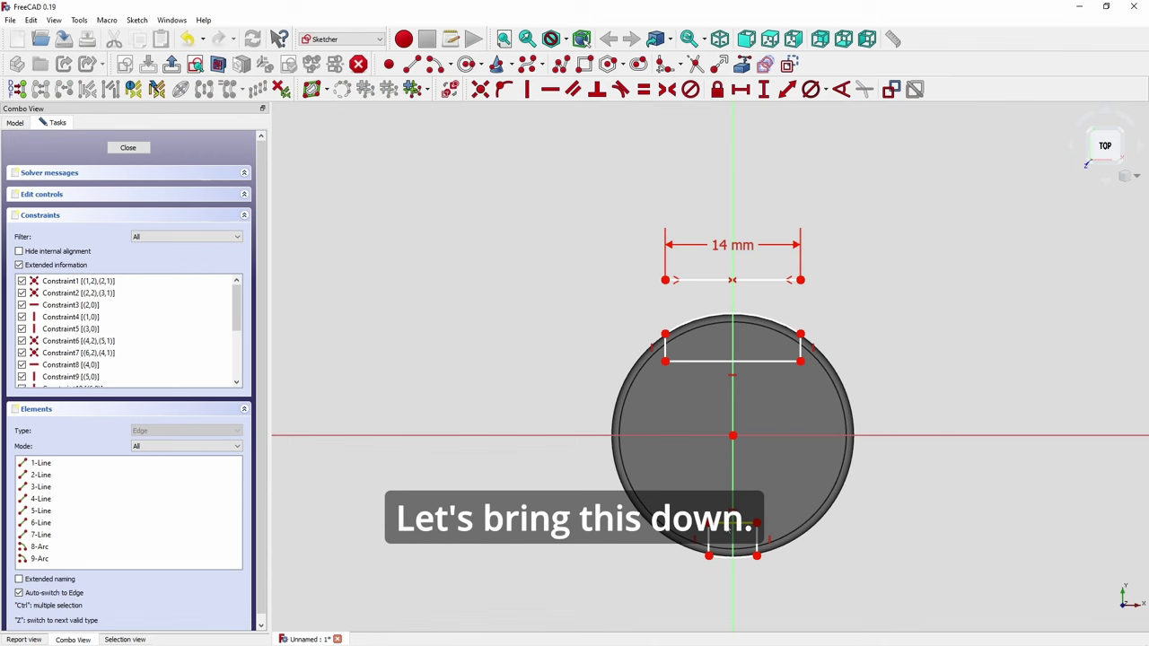
- Lower the top rectangle's base line and keep its ends symmetric about the vertical axis
left_click(748, 522)
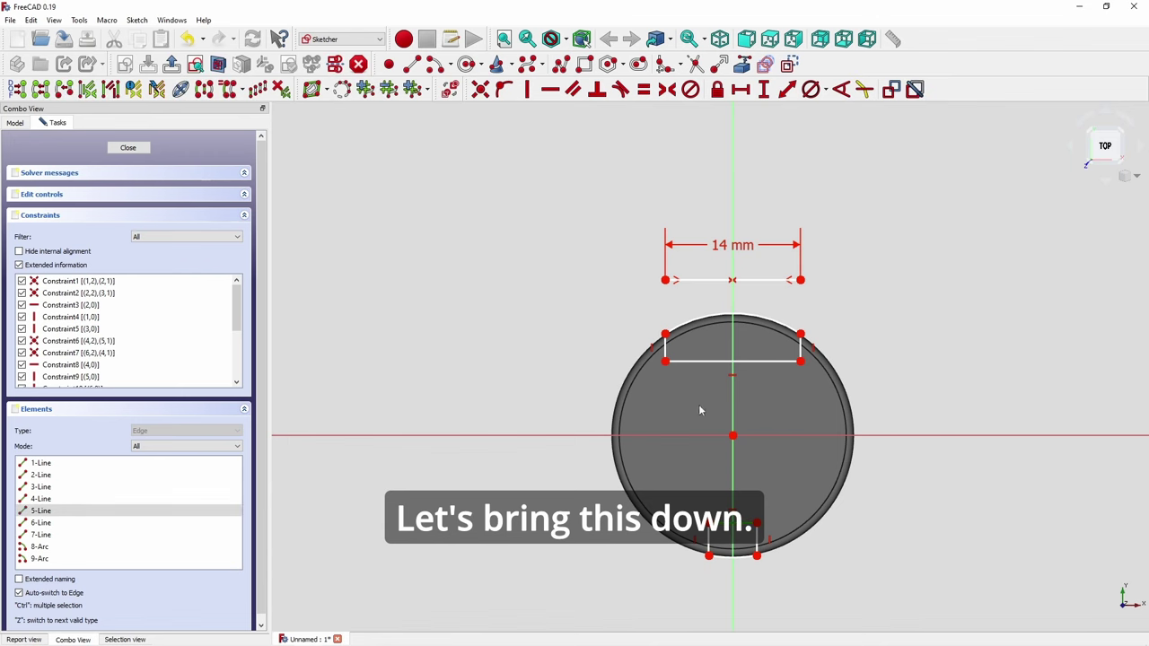
left_click(654, 451)
left_click_drag(705, 368, 706, 424)
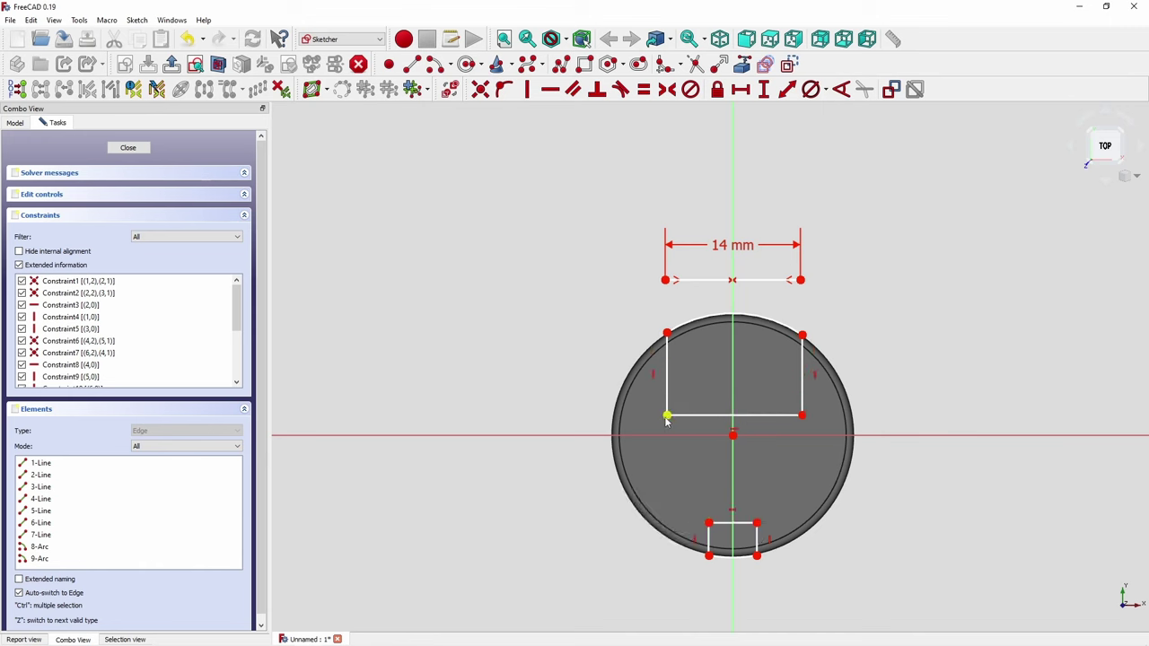
left_click(667, 416)
left_click(801, 415)
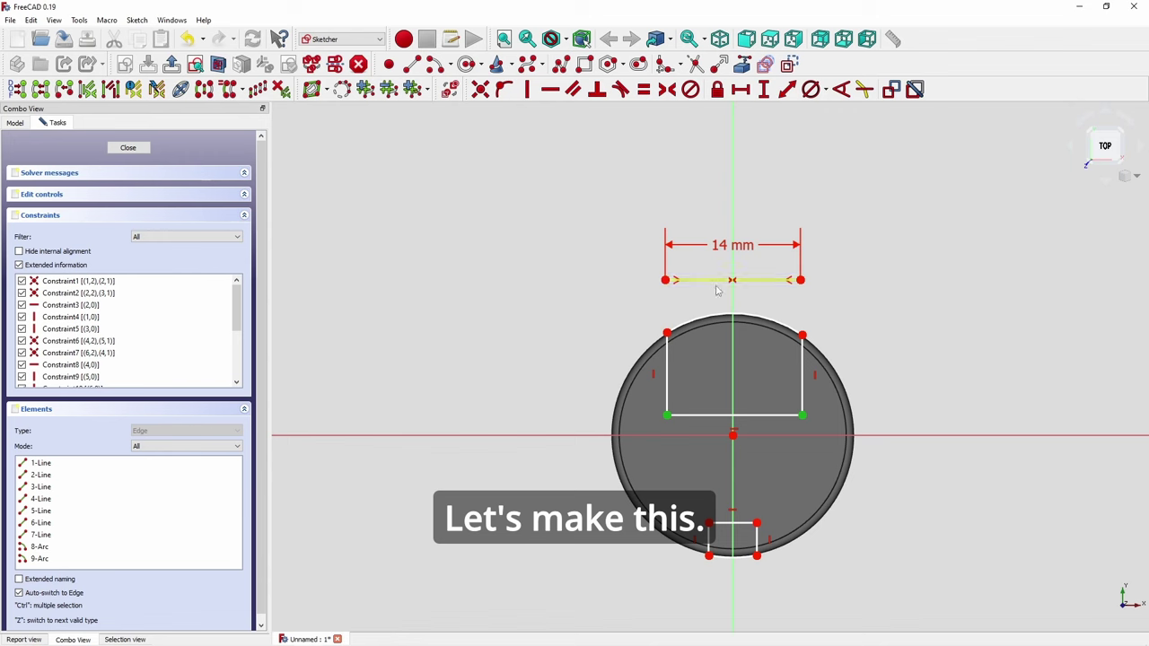
left_click(734, 329)
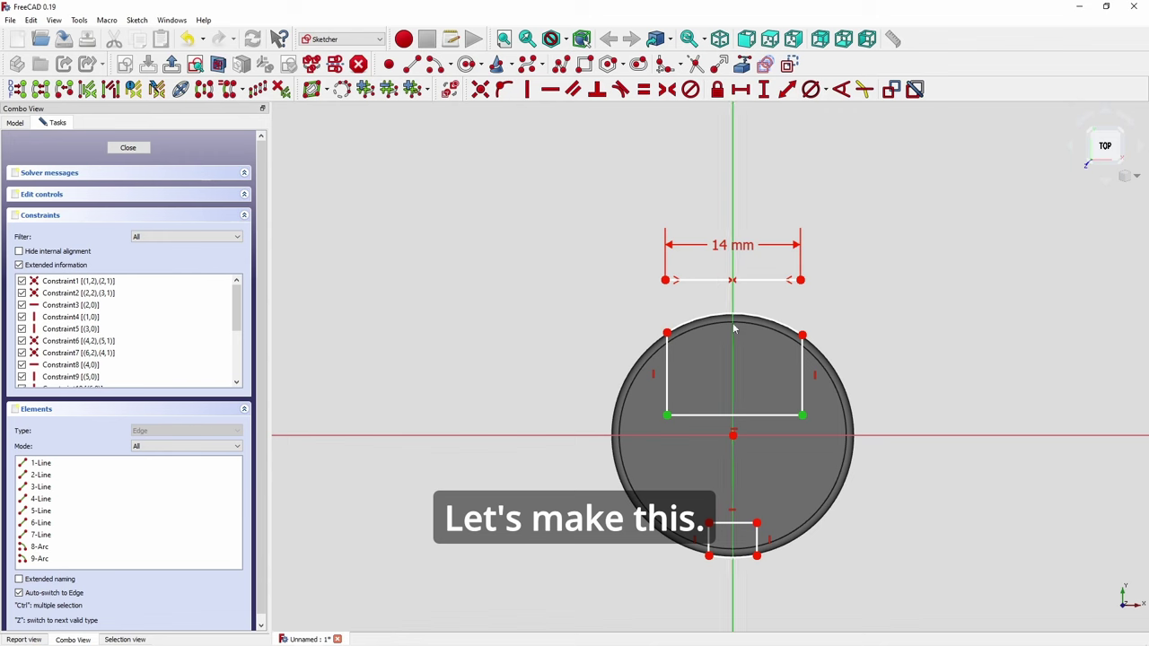
left_click(667, 89)
key("alt+Tab")
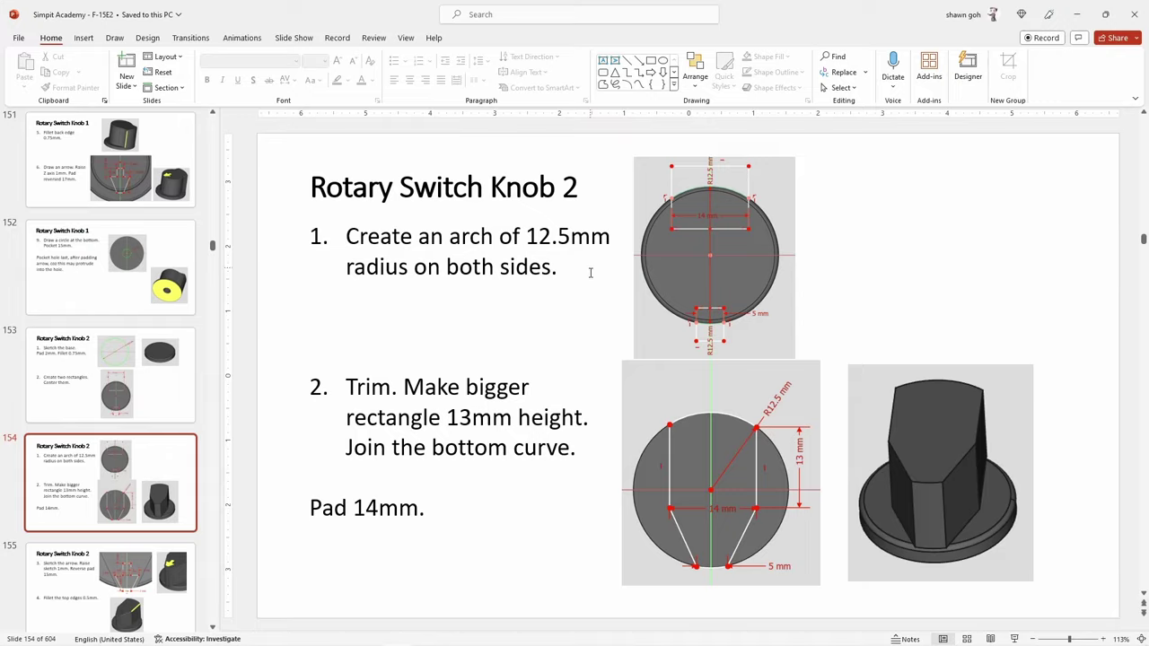
- Constrain both the top and bottom arcs to a 12.5 mm radius
key("alt+Tab")
left_click(687, 327)
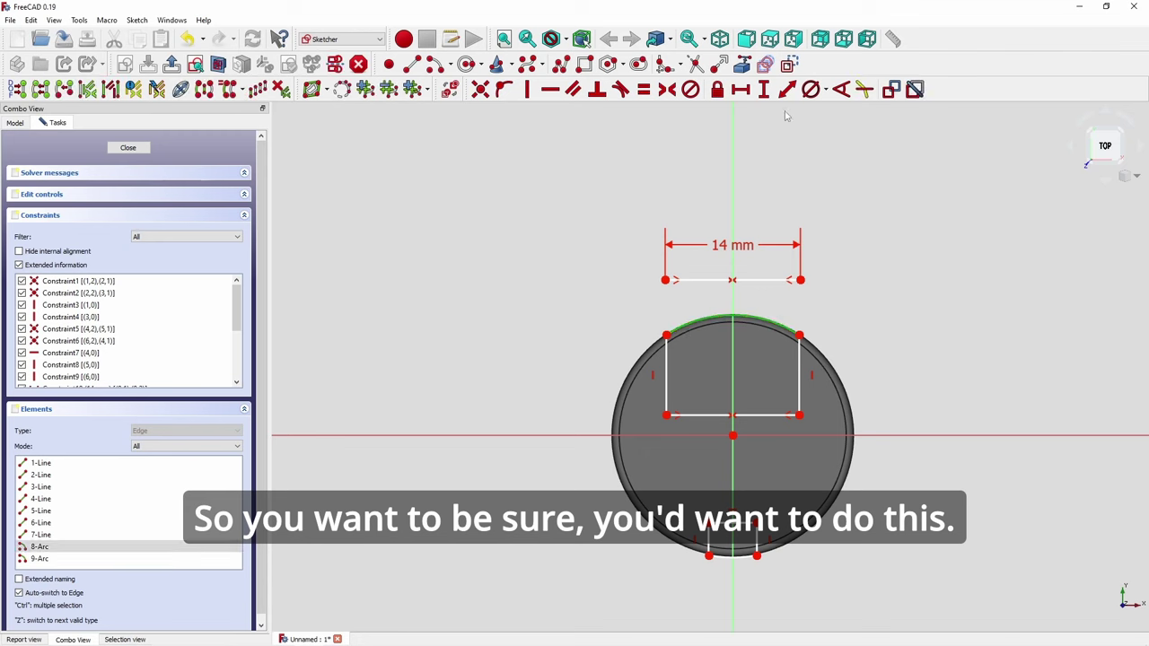
left_click(825, 90)
left_click(830, 109)
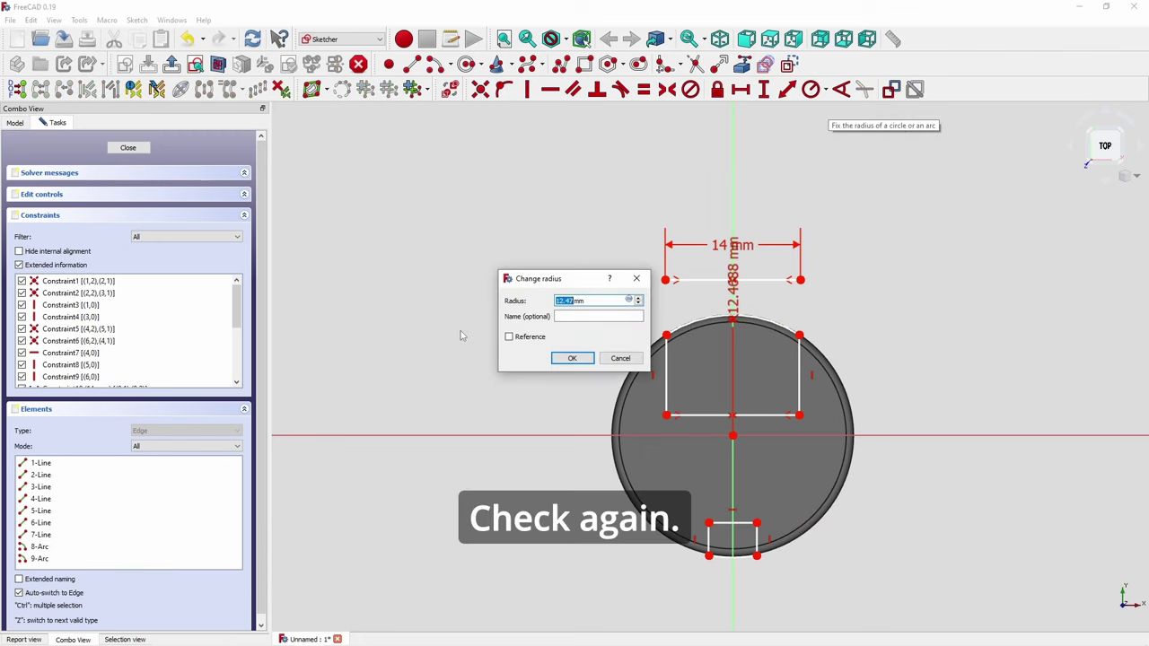
type("5")
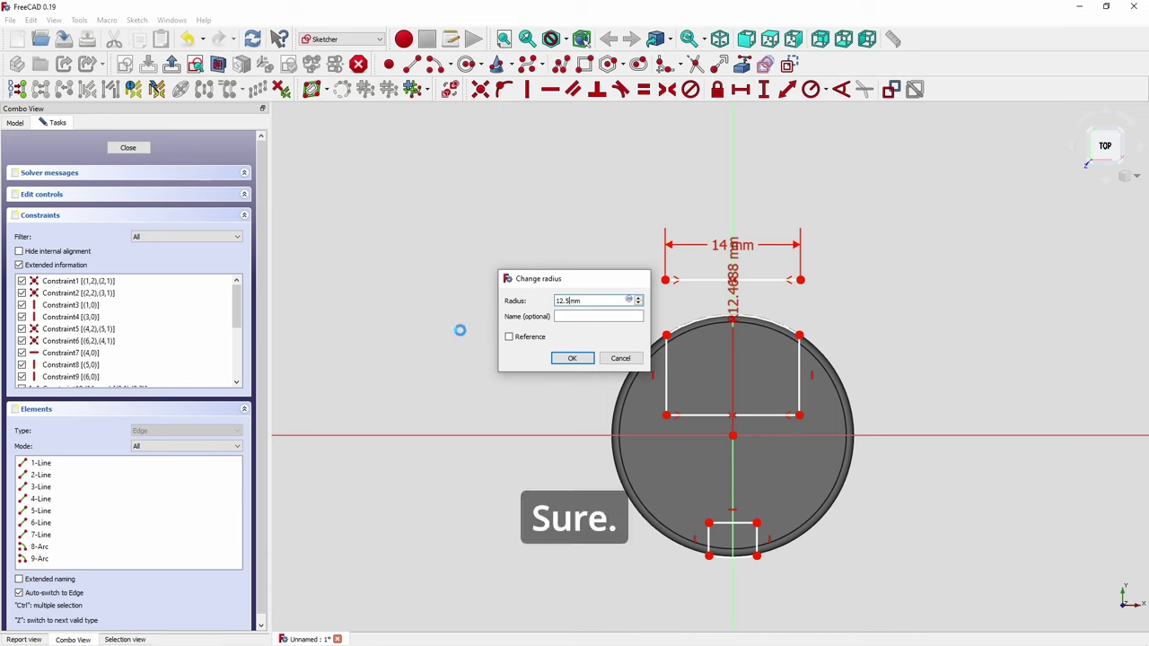
key("Return")
left_click(730, 557)
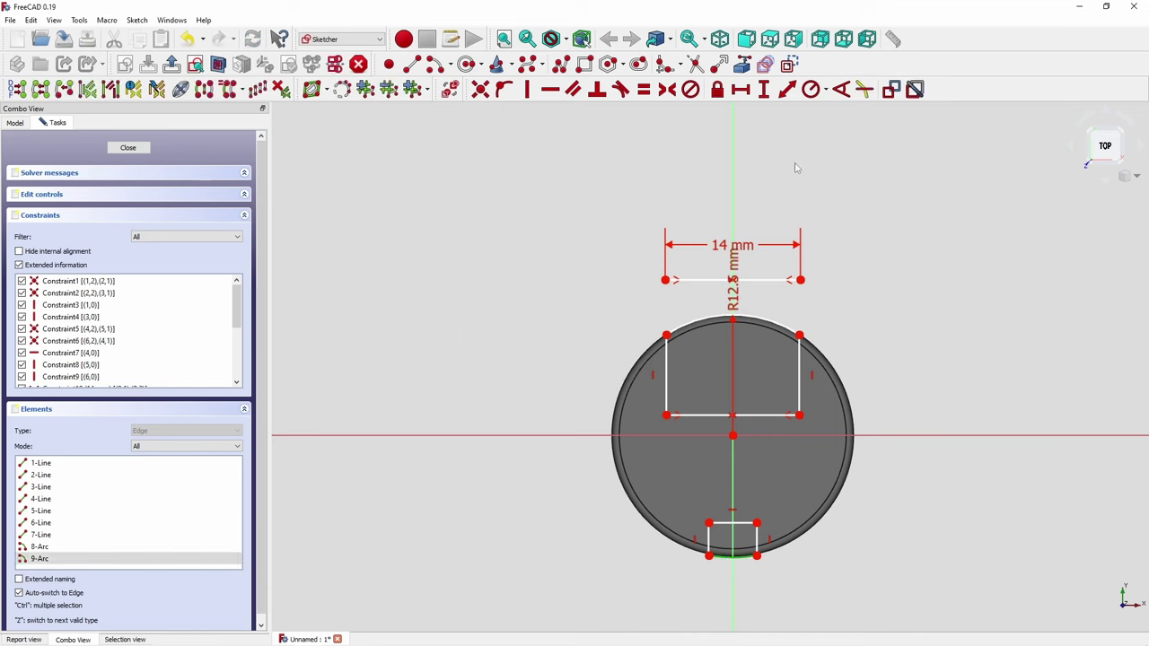
left_click(813, 90)
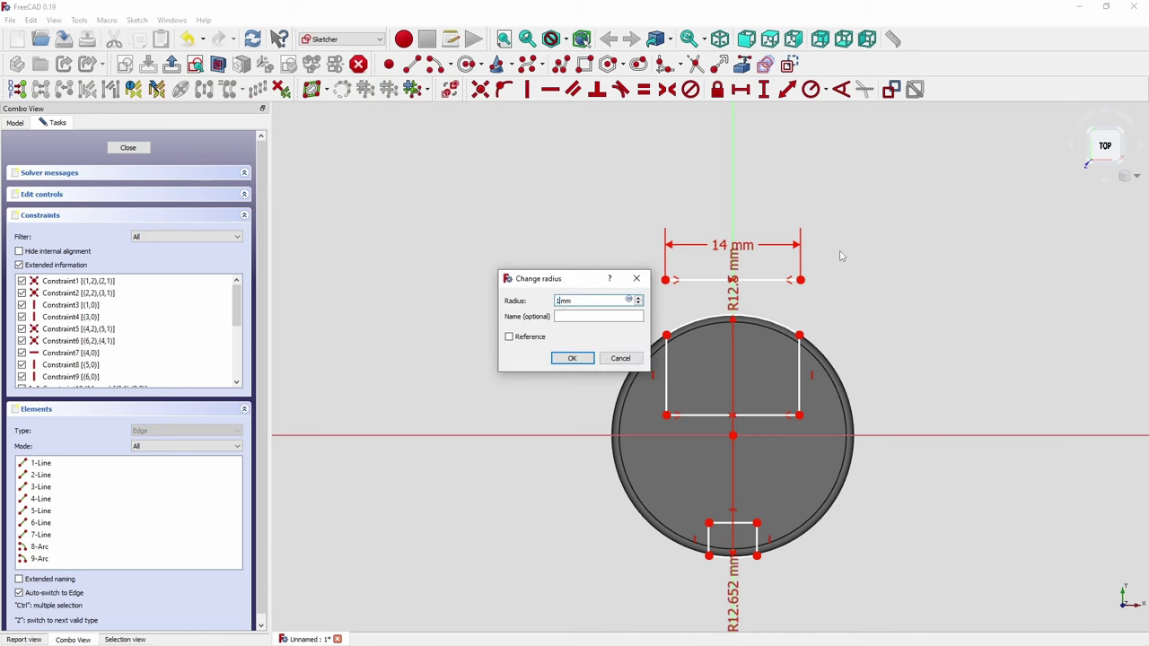
key("Return")
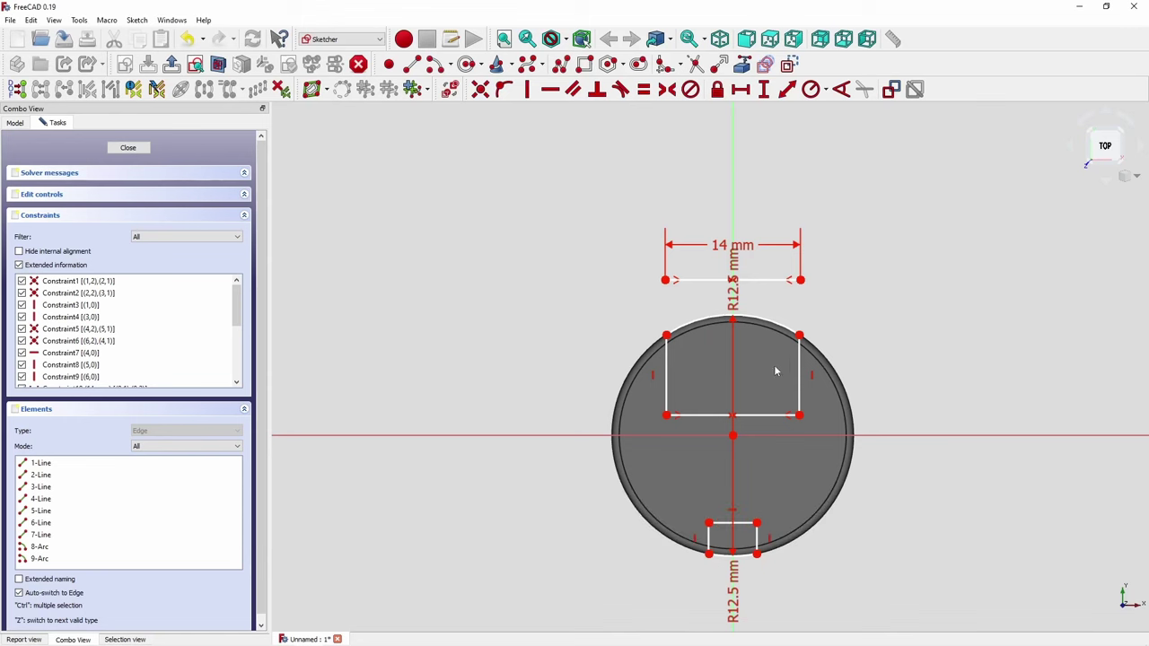
- Constrain the rectangle's right side to 13 mm tall
left_click(800, 376)
left_click(764, 90)
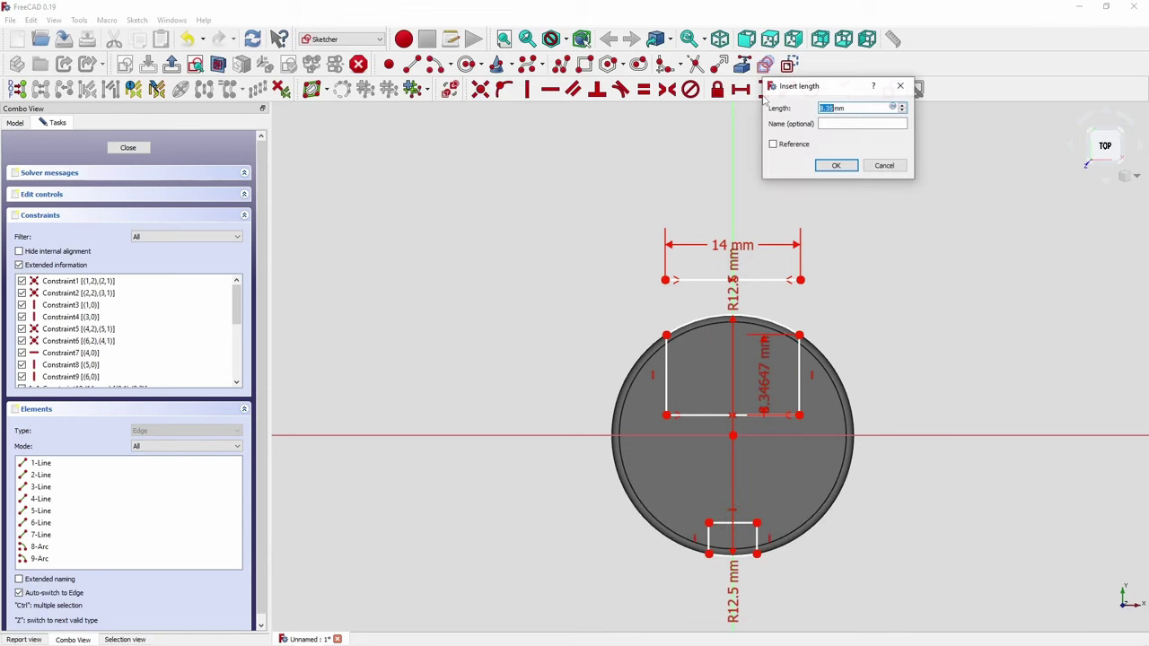
type("13")
key("Return")
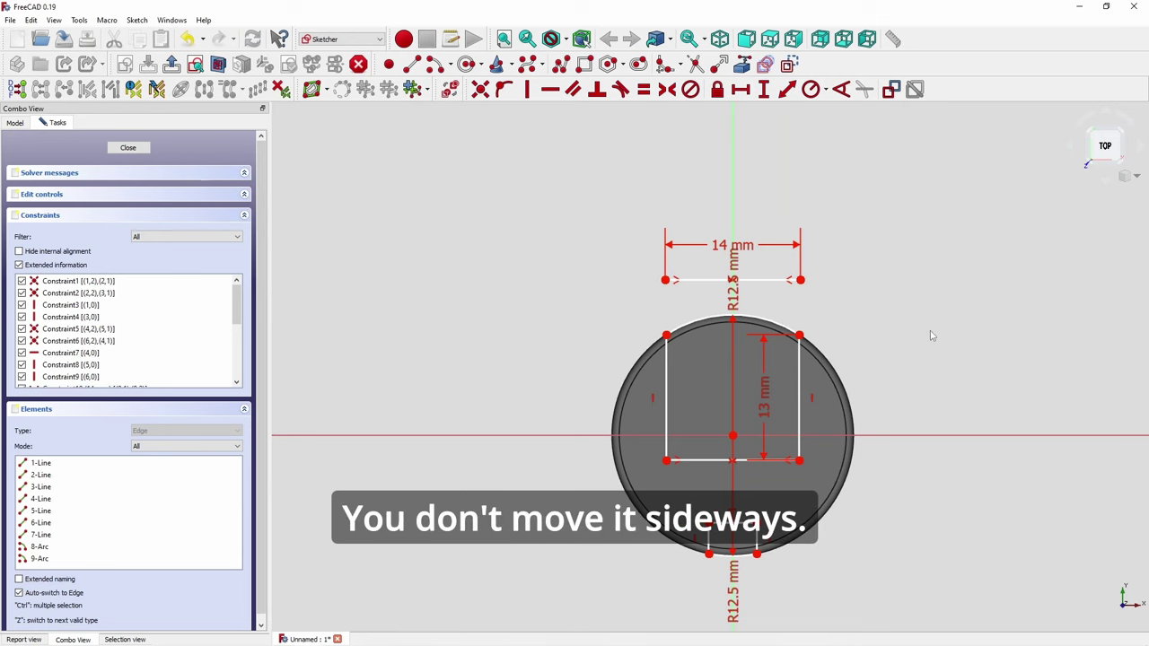
key("alt+Tab")
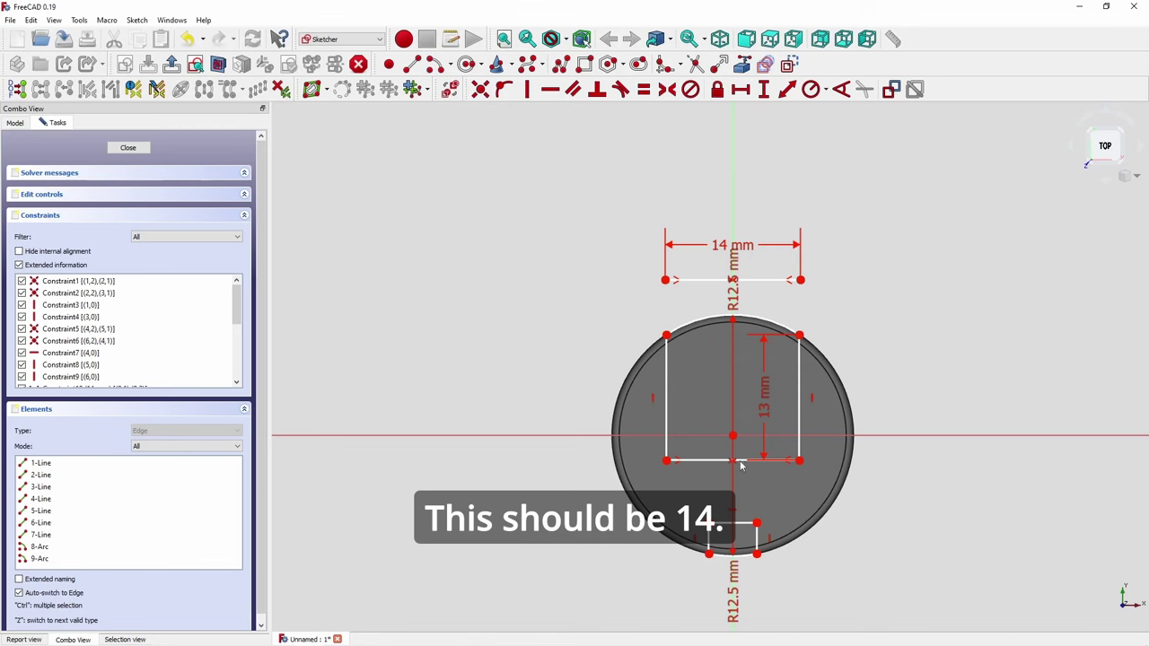
- Constrain the rectangle's bottom line to 14 mm wide
key("alt+Tab")
left_click(776, 461)
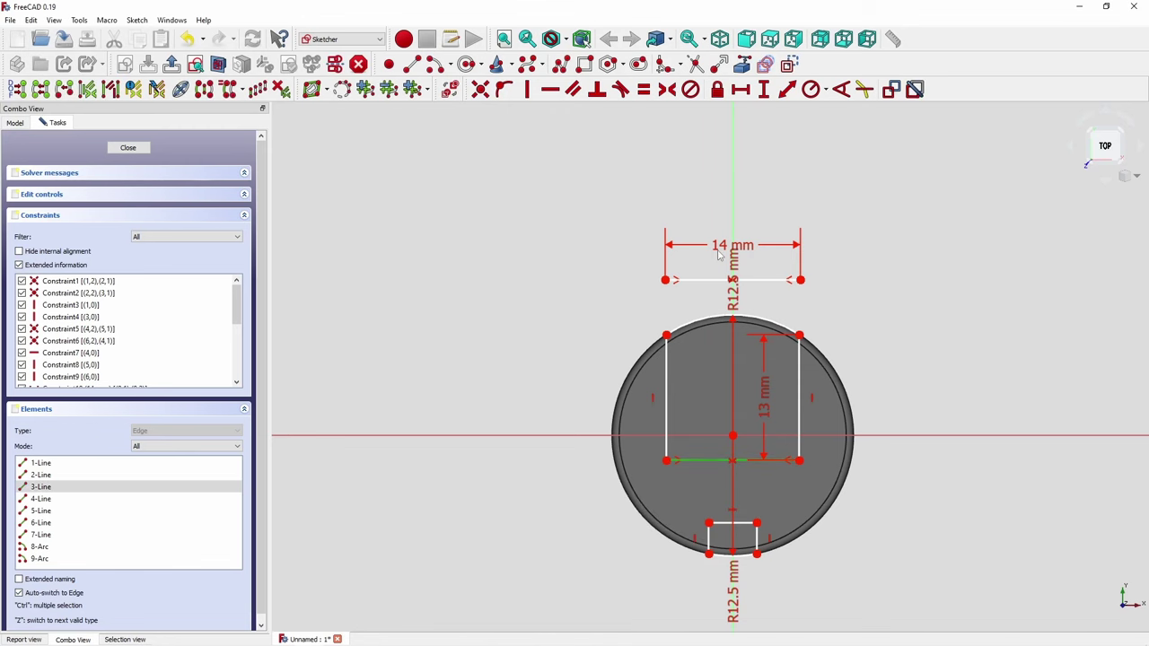
left_click(740, 89)
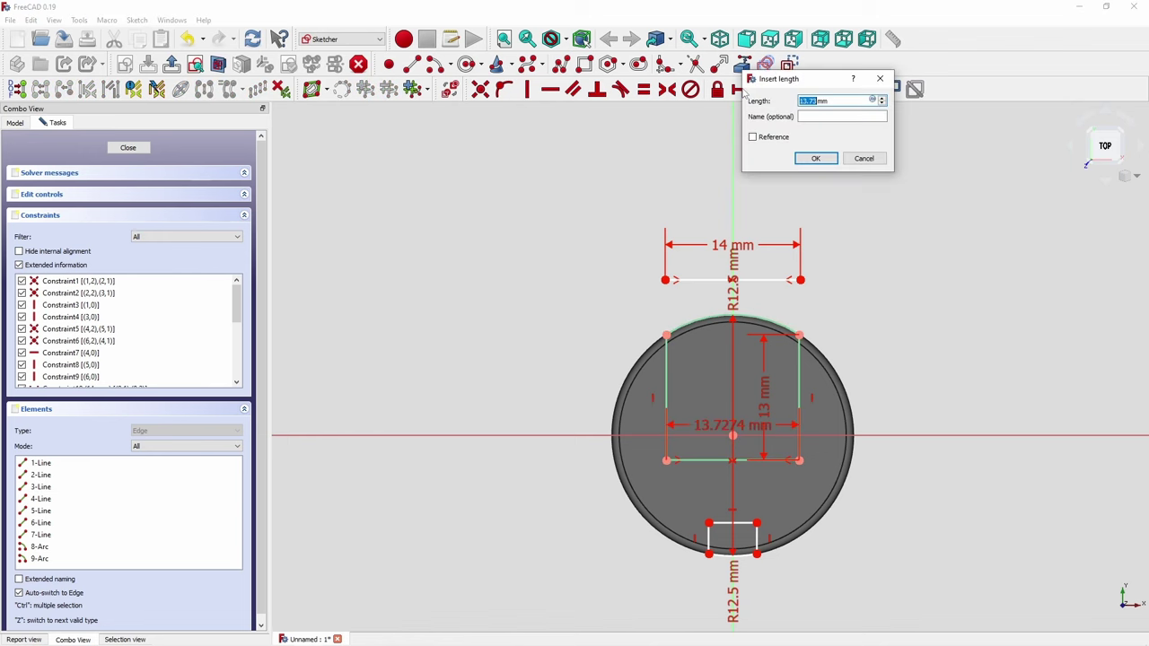
type("14")
key("Return")
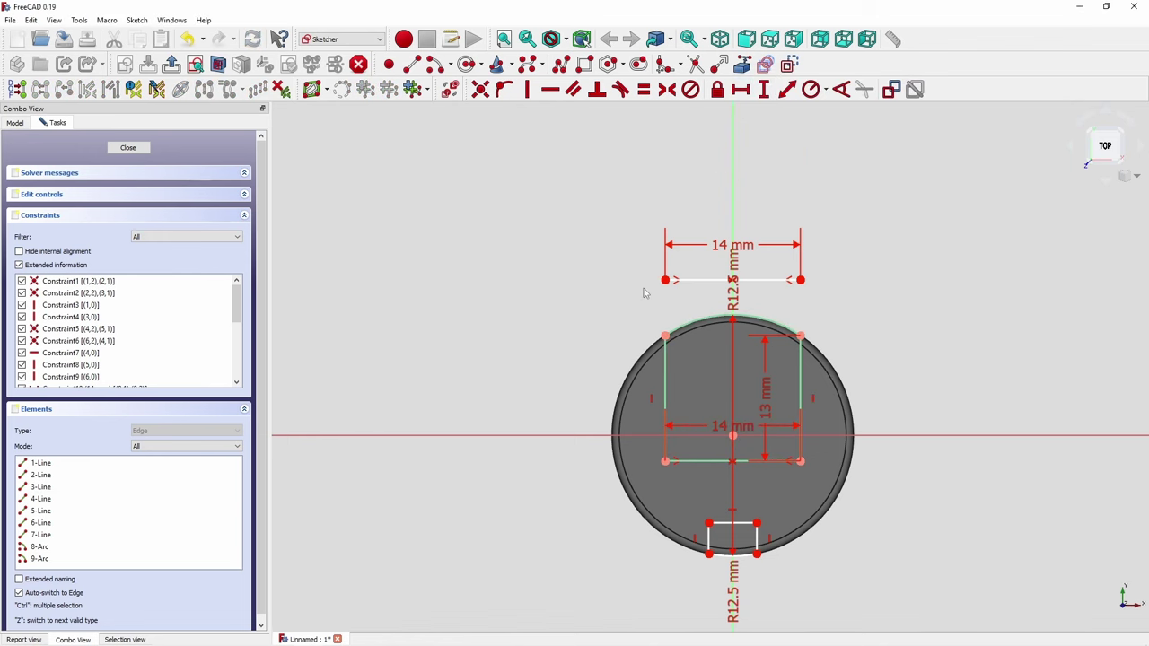
- Draw two slanted lines joining the rectangle's lower corners to the bottom slot ends
key("alt+Tab")
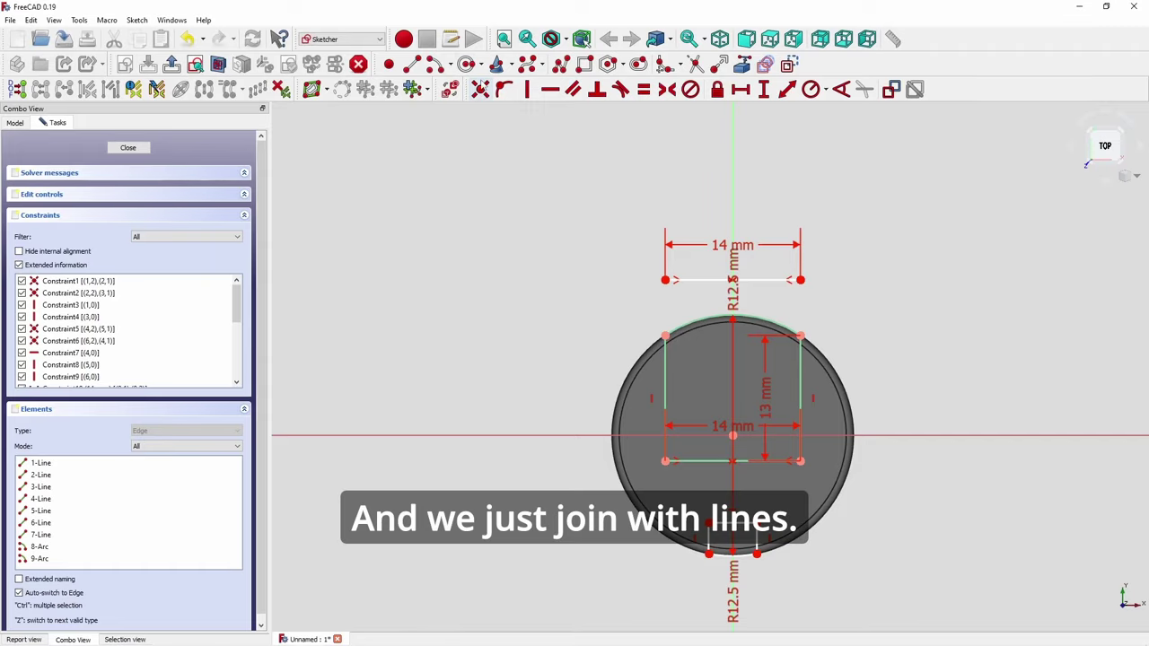
left_click(411, 63)
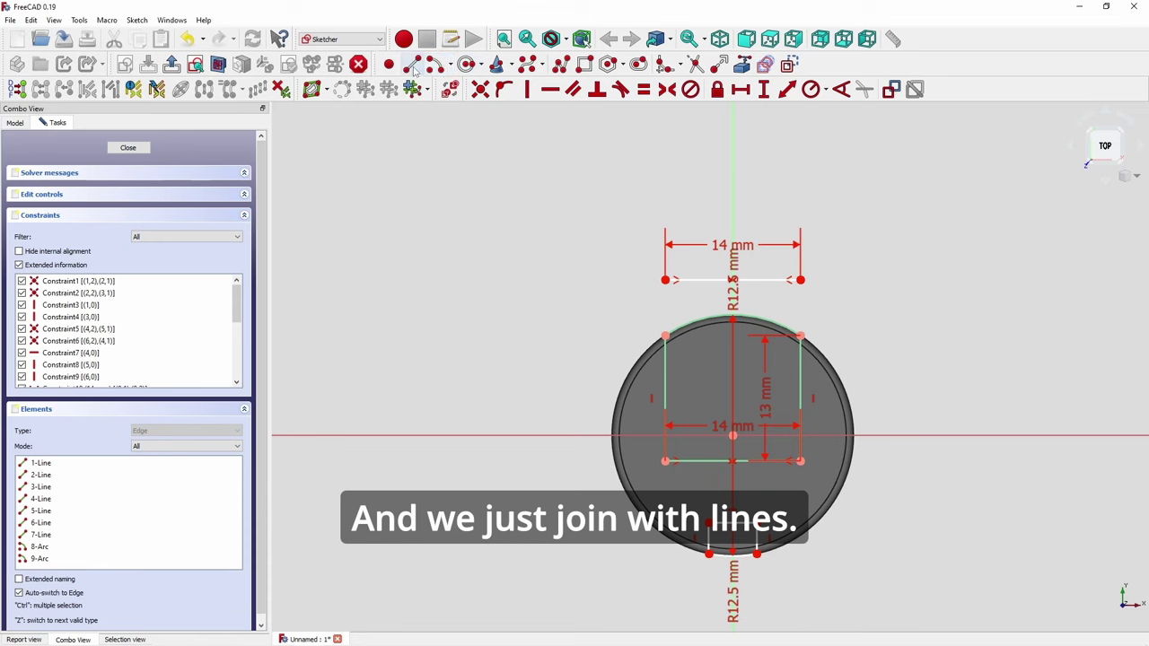
left_click(665, 462)
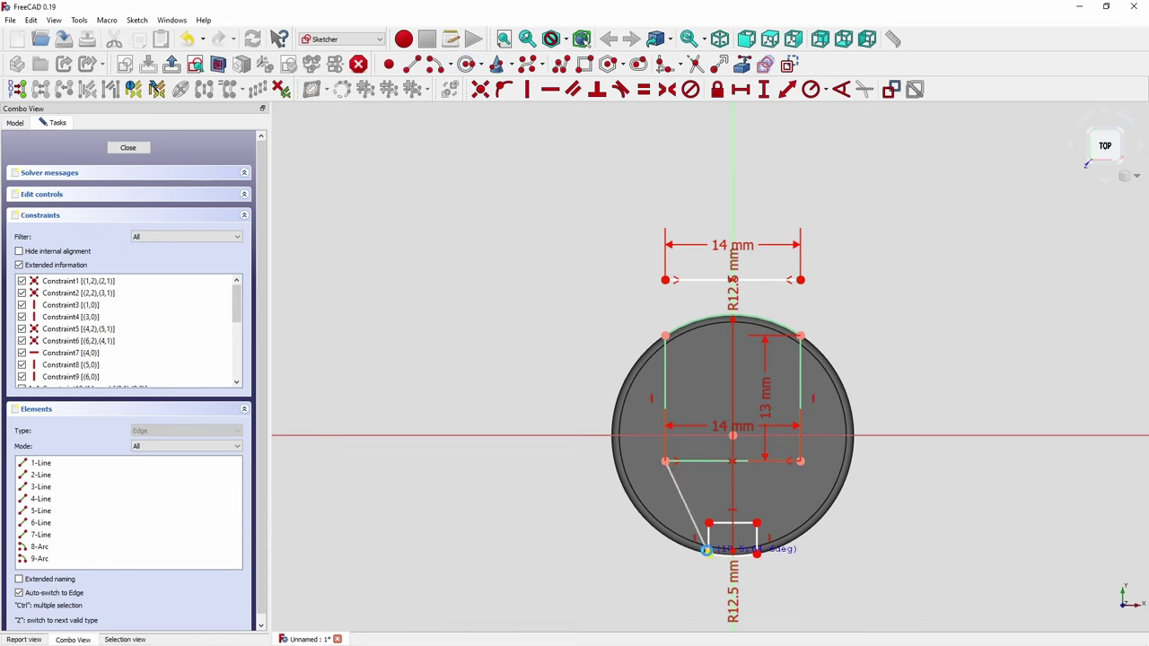
left_click(708, 554)
left_click(757, 554)
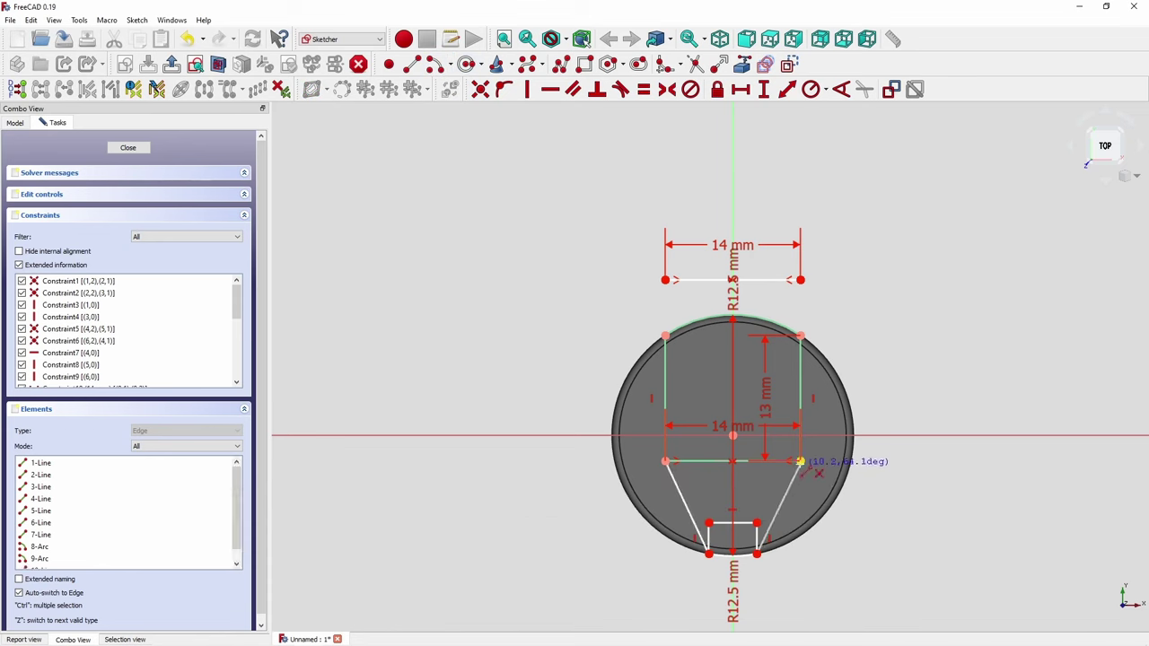
left_click(800, 461)
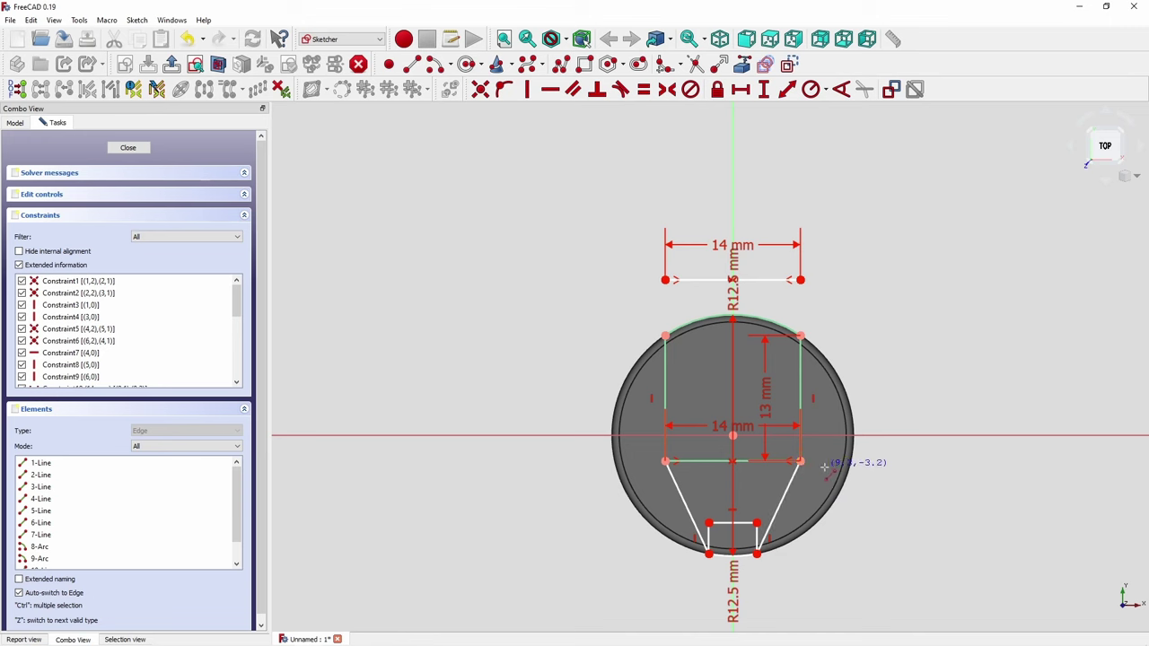
- Delete the inner crossbar and the two short bottom lines
left_click(709, 461)
key("Delete")
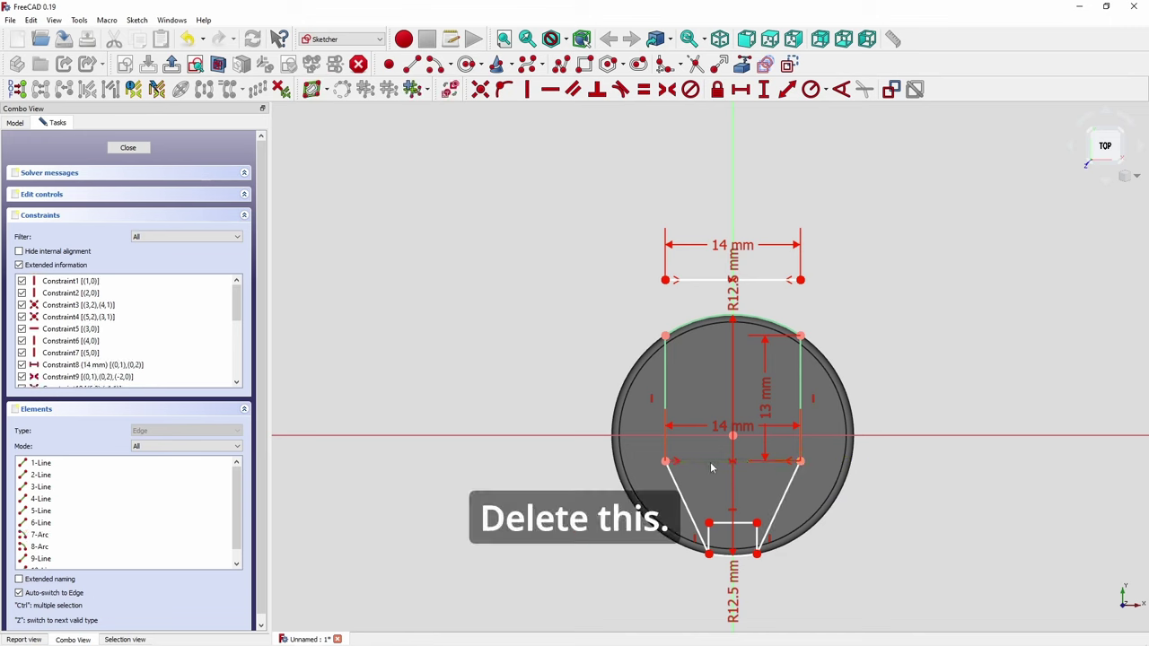
left_click(758, 538)
left_click(710, 538)
key("Delete")
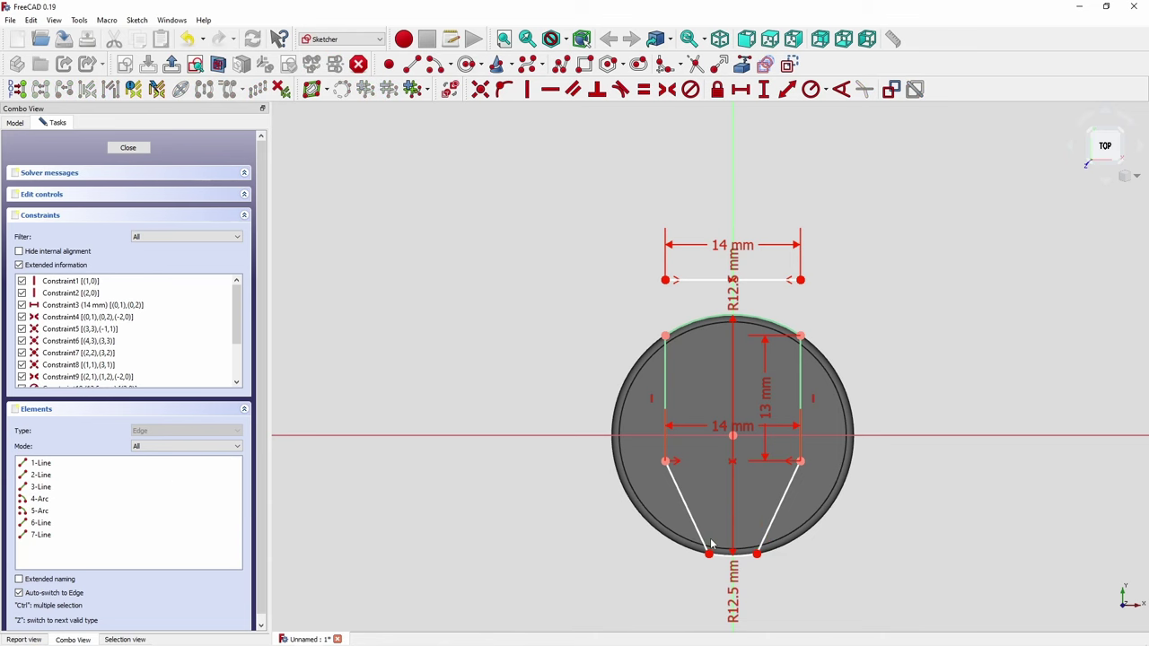
- Reopen Sketch001 and delete the leftover top line with its 14 mm width
left_click(130, 148)
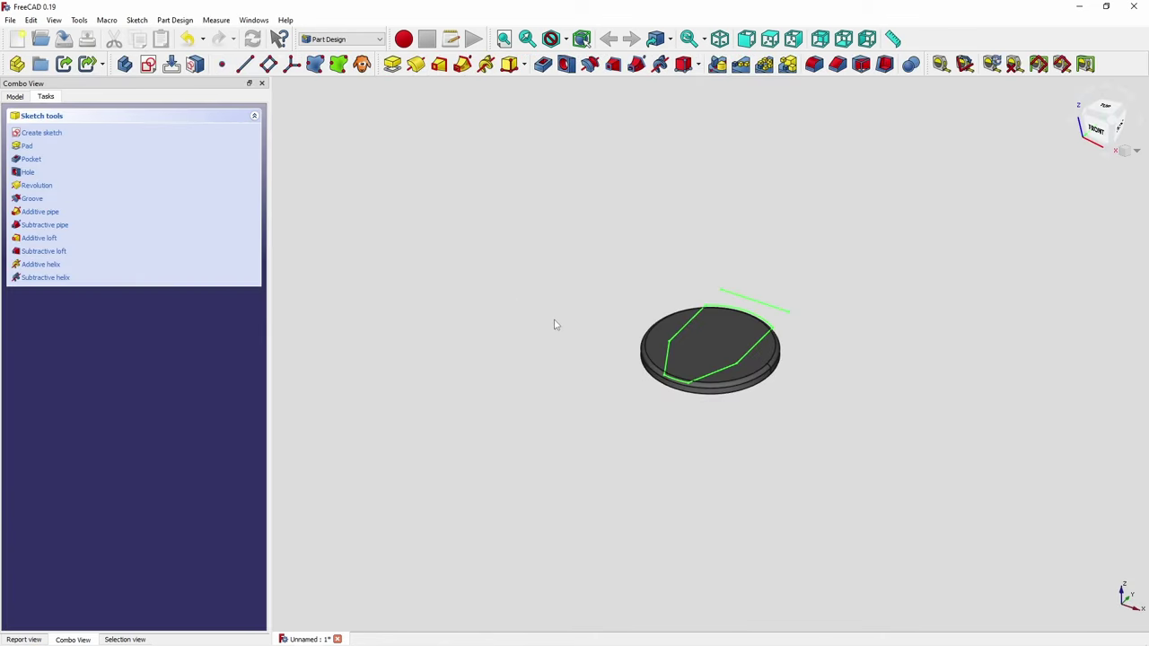
left_click(16, 96)
double_click(63, 192)
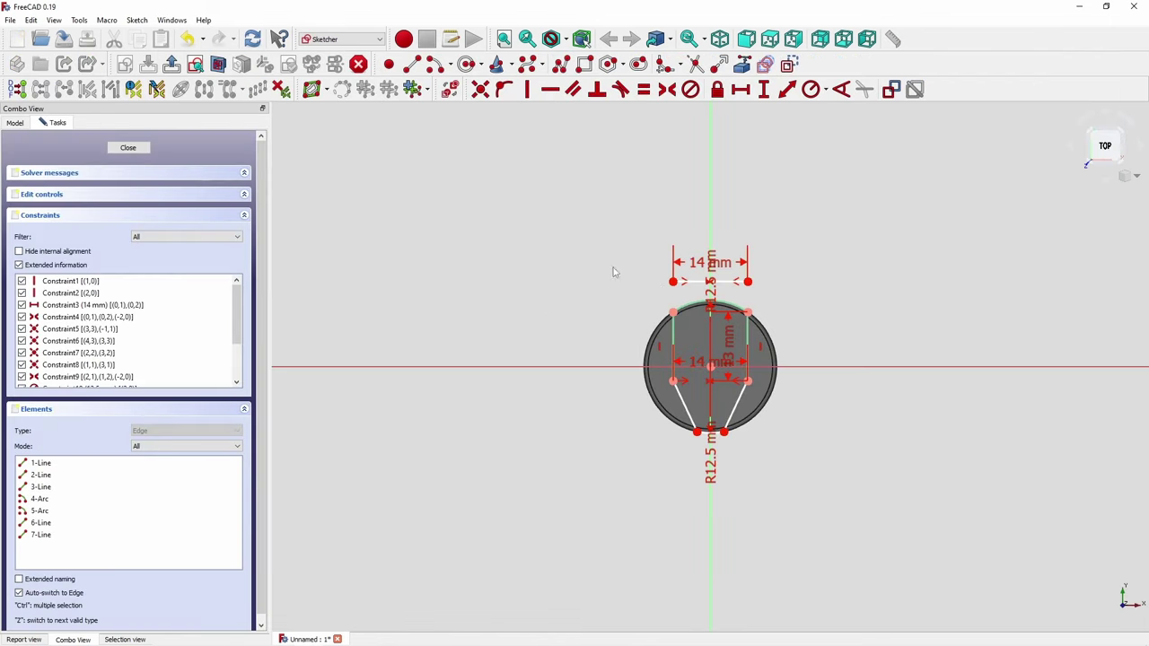
left_click(694, 282)
key("Delete")
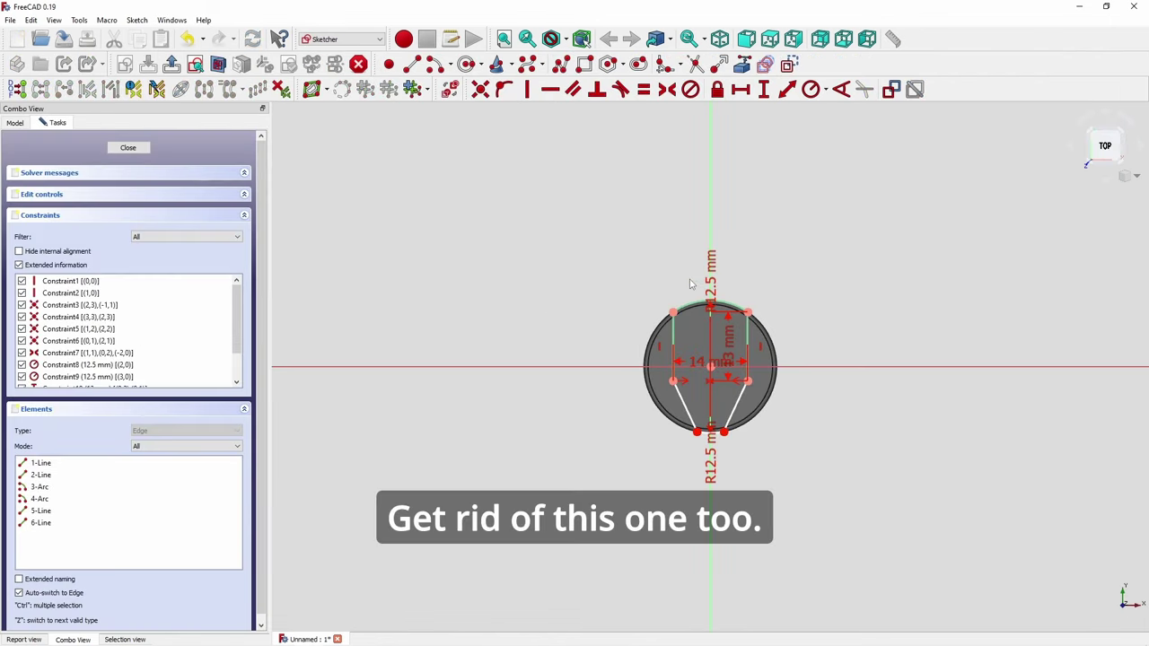
left_click(128, 147)
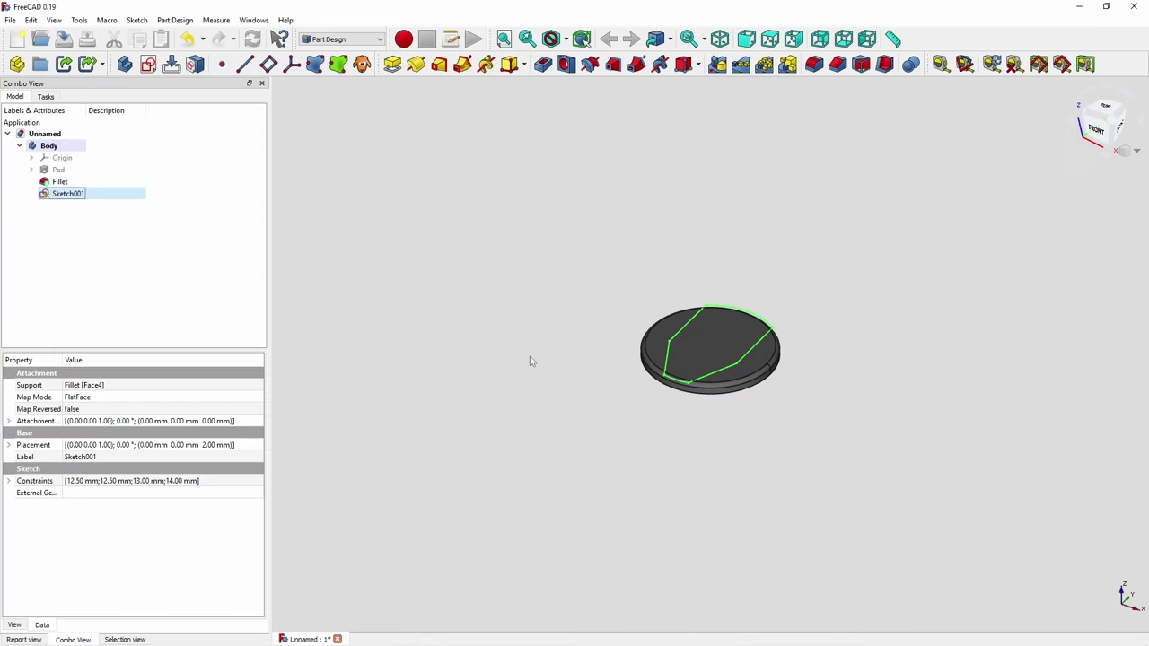
- Pad the knob outline 14 mm and orbit to inspect the result
key("alt+Tab")
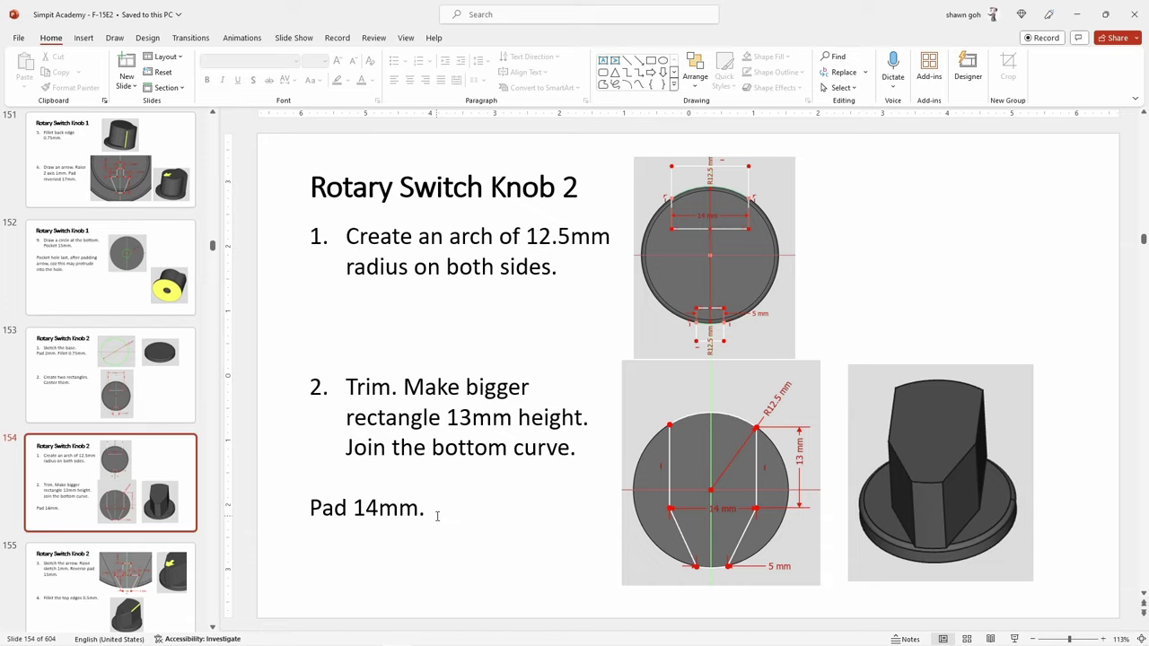
key("alt+Tab")
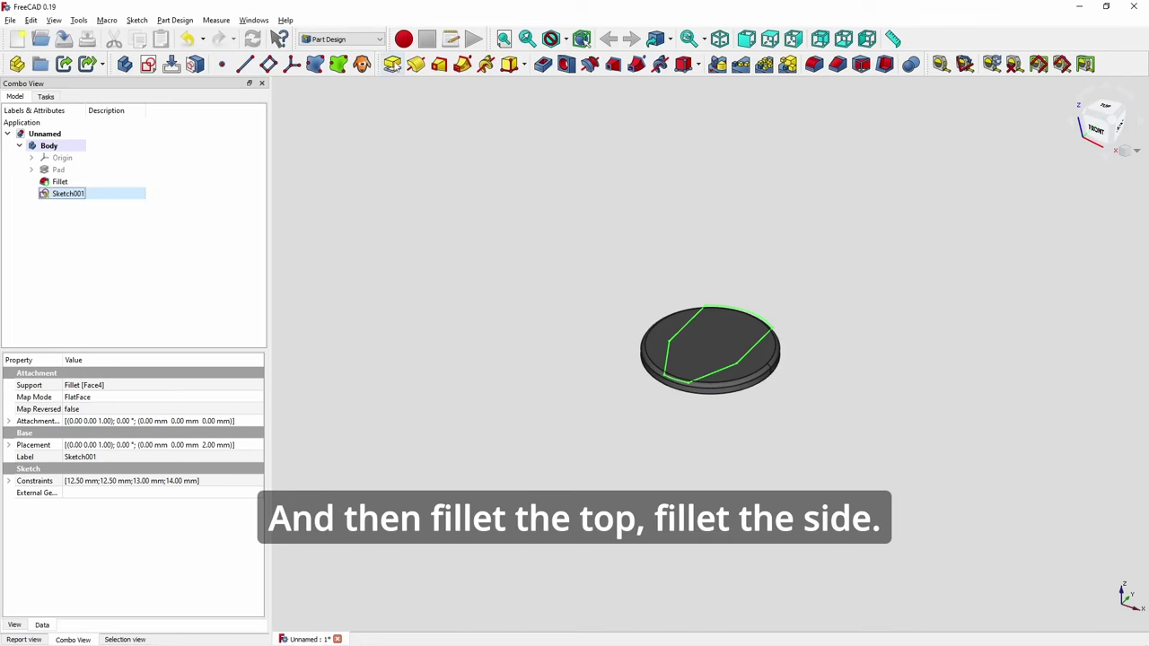
left_click(392, 63)
type("14")
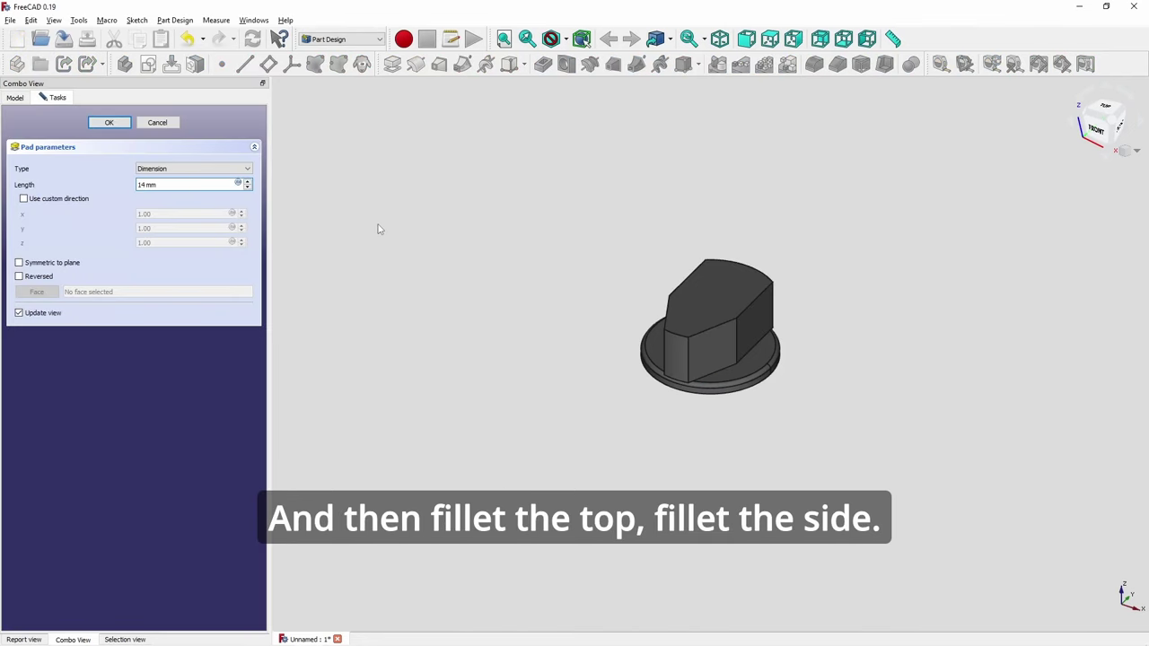
key("Return")
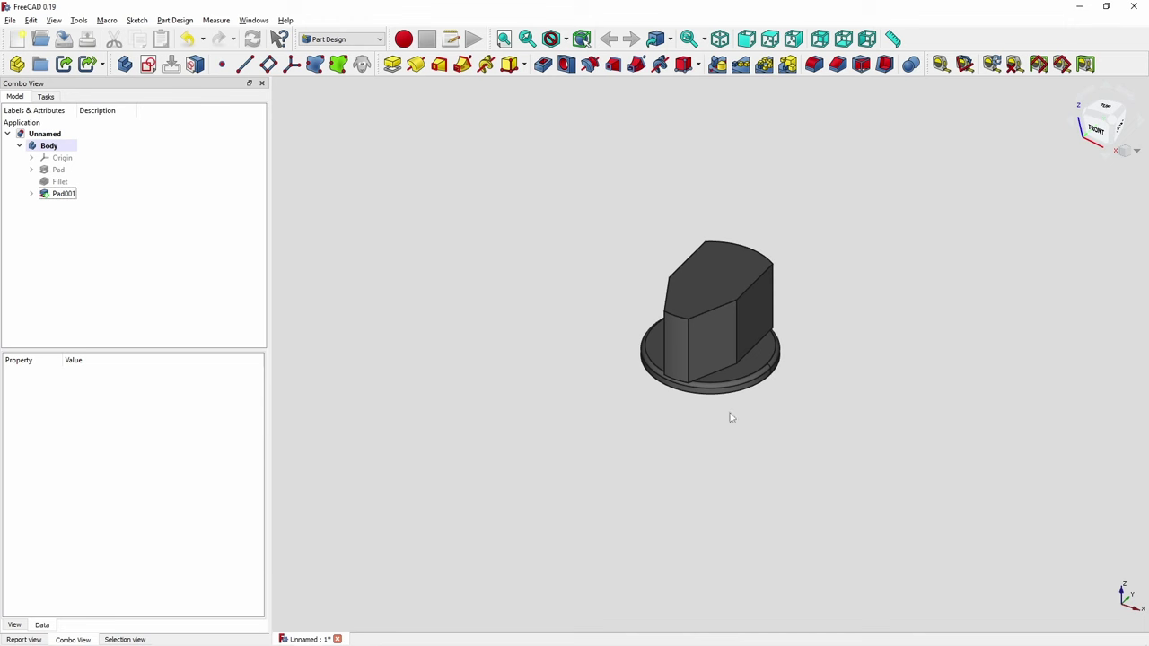
mouse_move(705, 404)
middle_mouse_down()
mouse_move(757, 295)
mouse_move(697, 411)
middle_mouse_up()
key("alt+Tab")
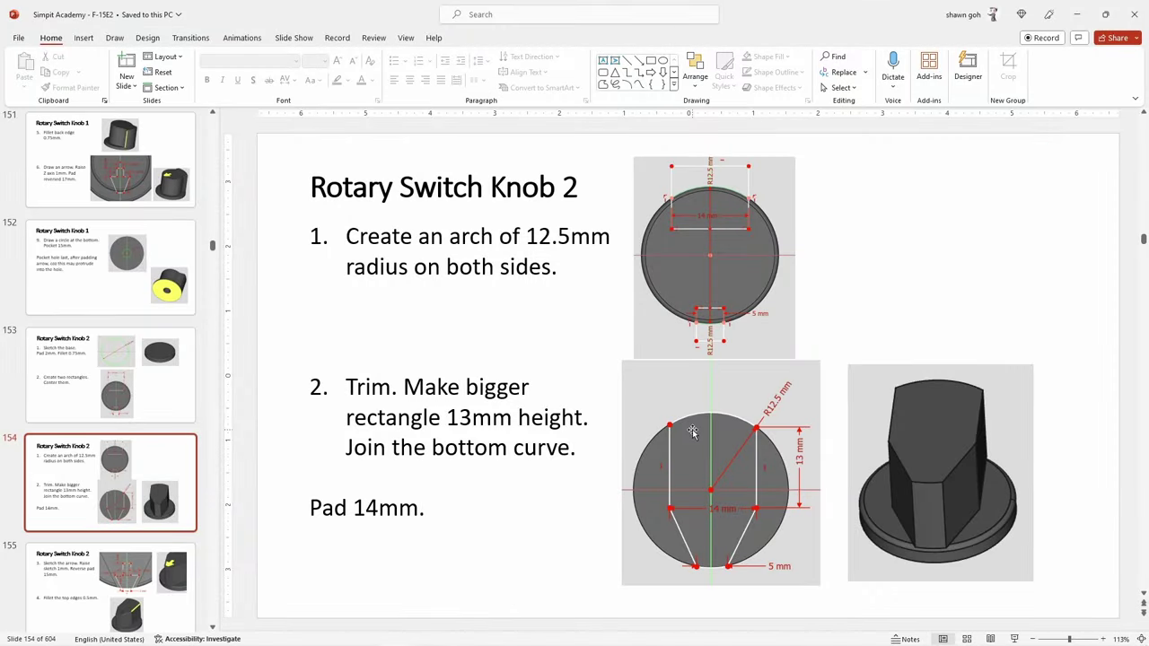
scroll(692, 432, "down", 1)
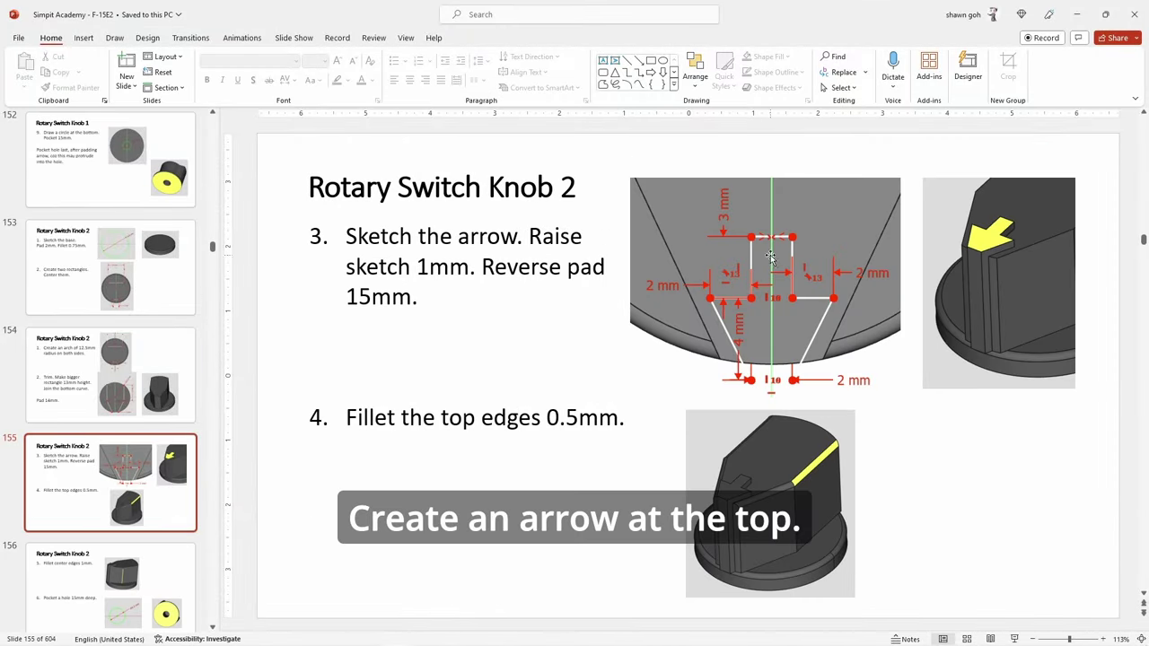
- Scroll the slides from 155 to 157 to reach the Rotary Switch Knob 3 slide
scroll(793, 314, "down", 1)
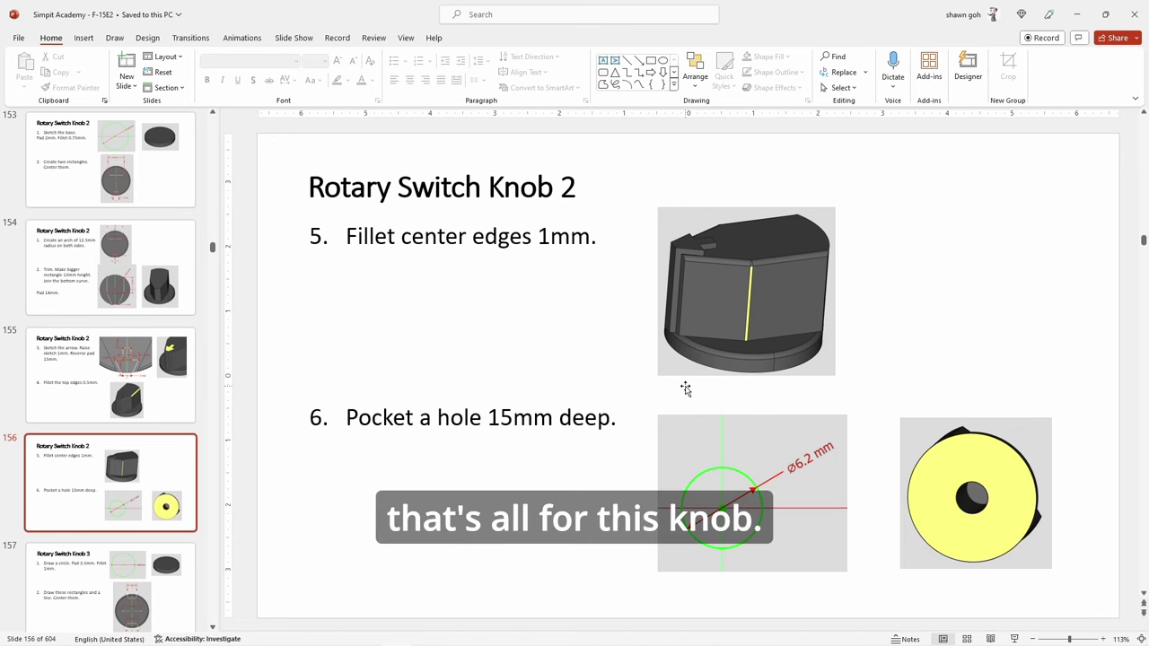
scroll(685, 388, "down", 1)
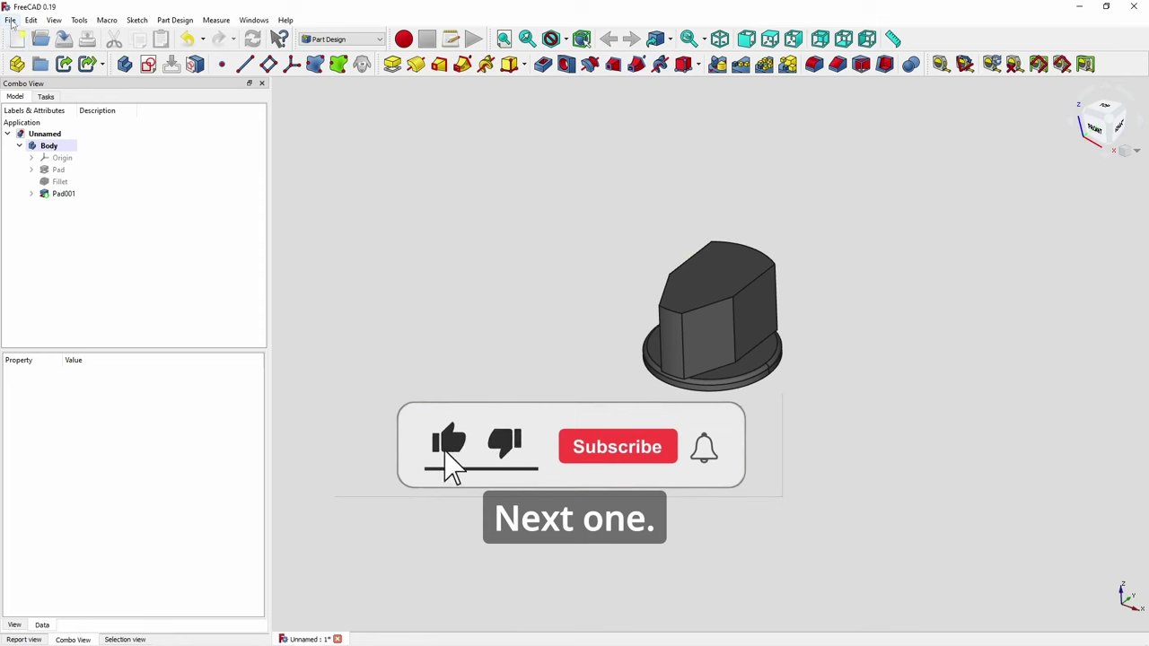
- Close the old knob without saving and start a new body with a sketch on XY_Plane
left_click(10, 20)
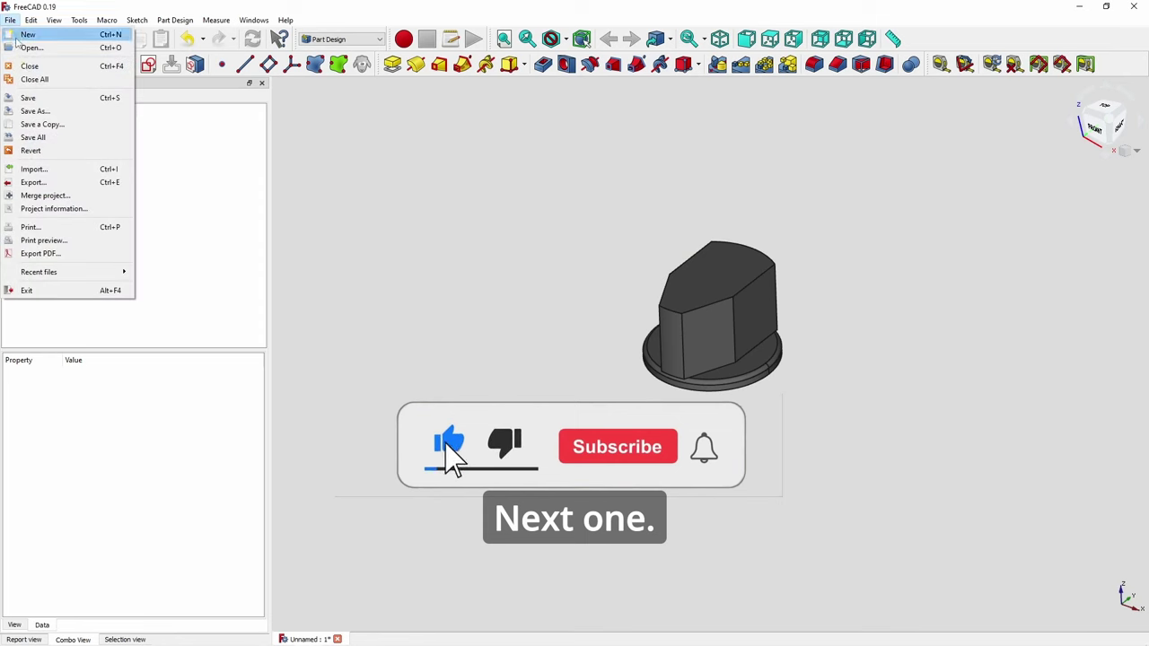
left_click(30, 66)
left_click(634, 348)
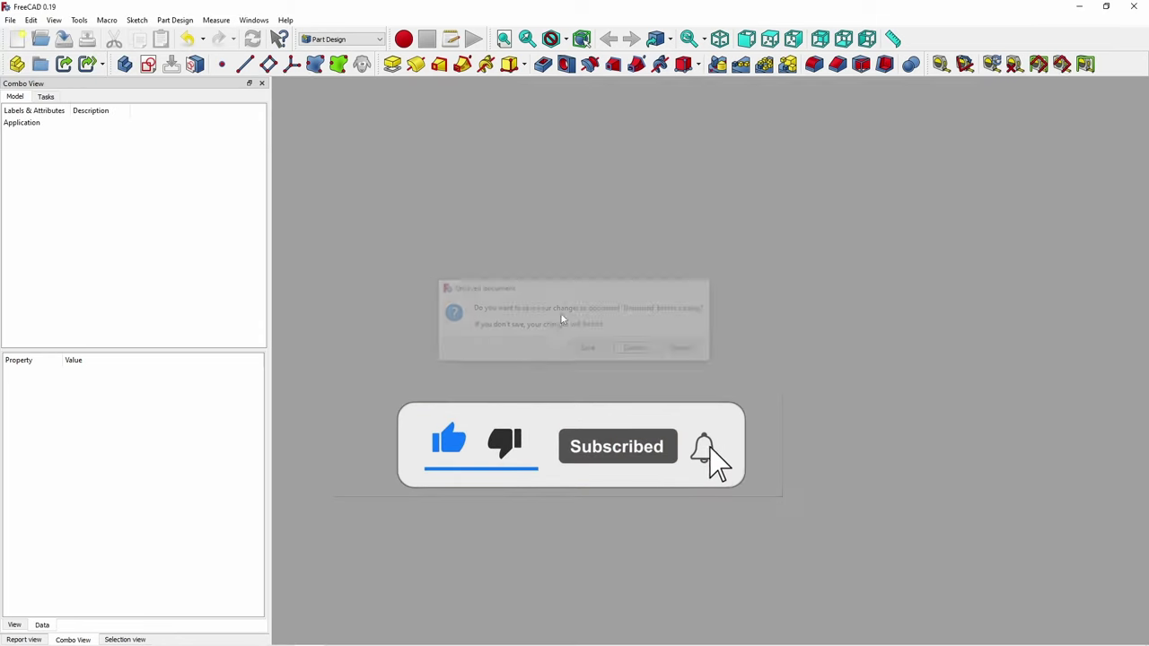
left_click(17, 39)
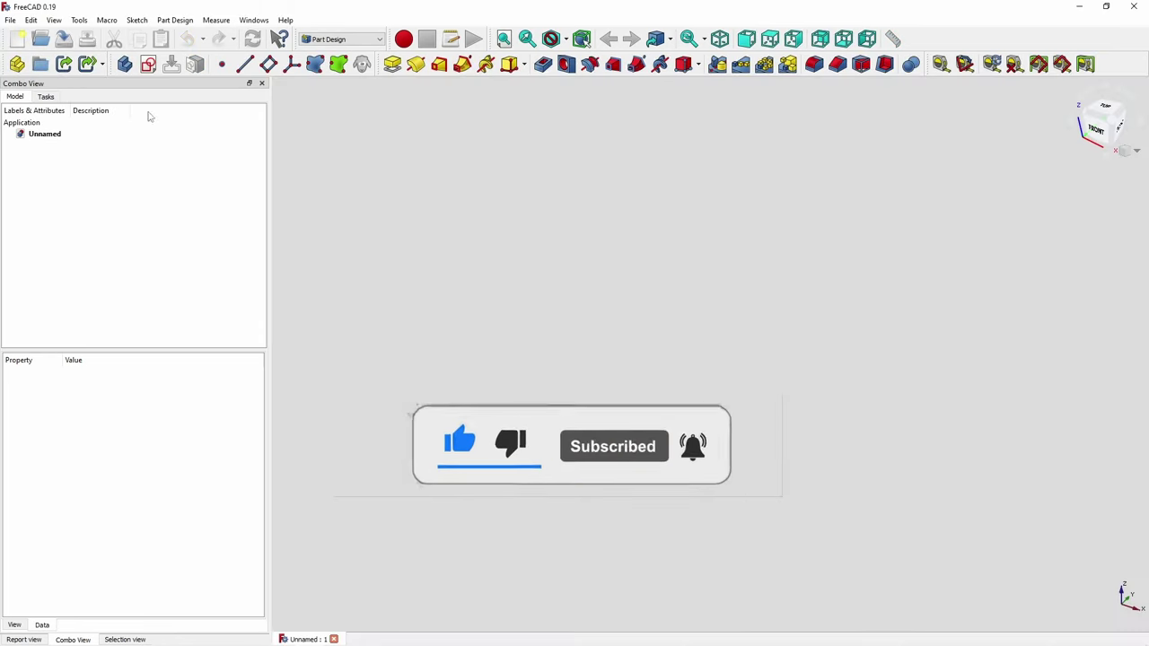
left_click(125, 63)
left_click(148, 63)
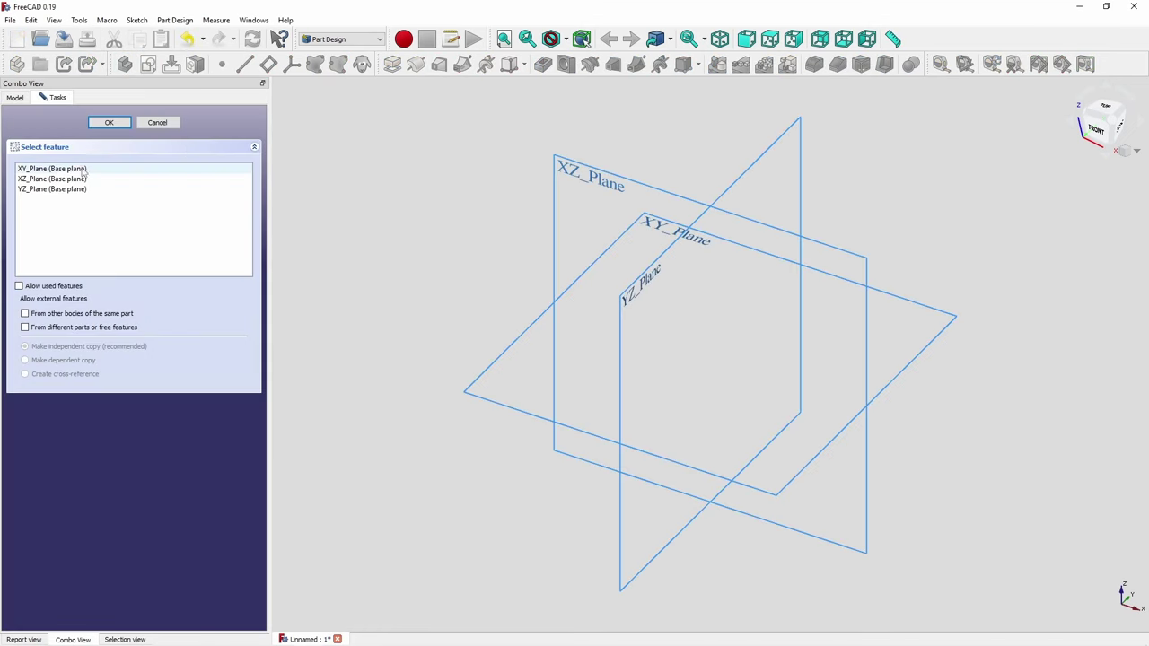
left_click(83, 171)
left_click(108, 122)
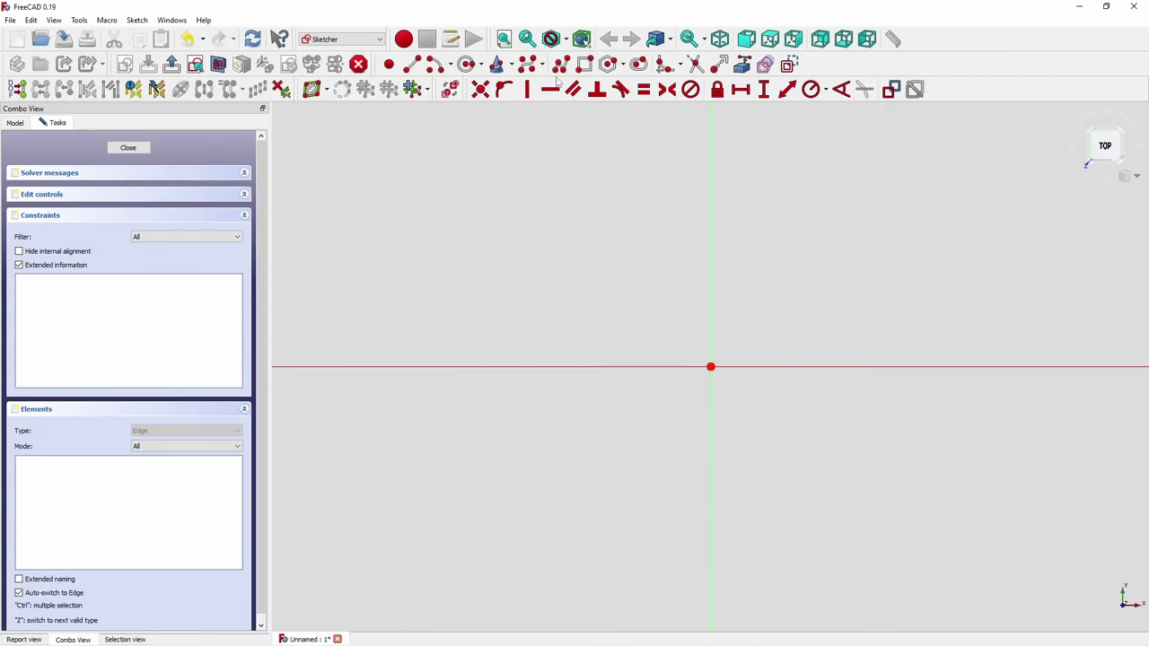
- Draw an origin-centred circle and constrain its diameter to 25 mm
left_click(467, 64)
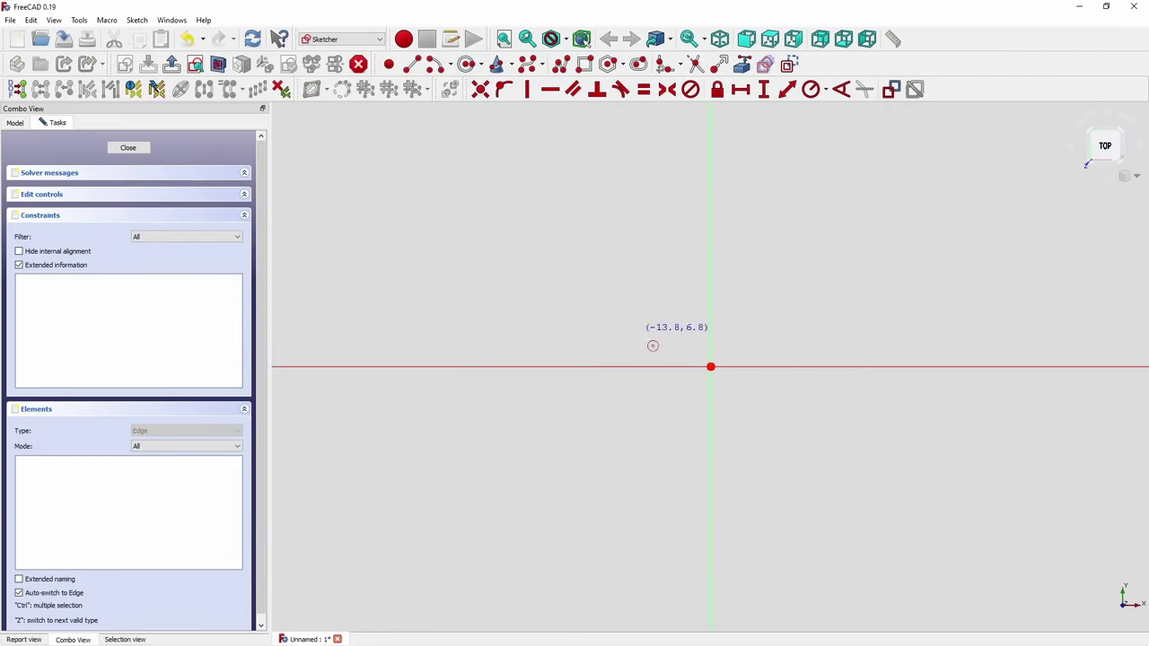
left_click(711, 367)
left_click(769, 365)
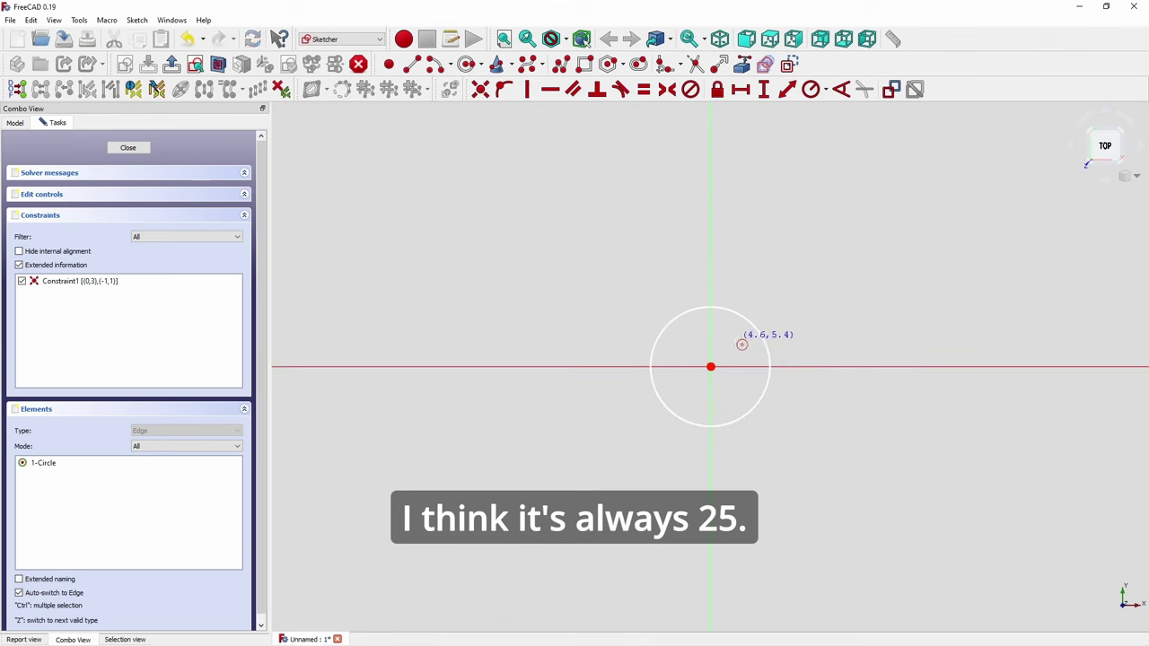
right_click(741, 345)
left_click(751, 324)
left_click(826, 90)
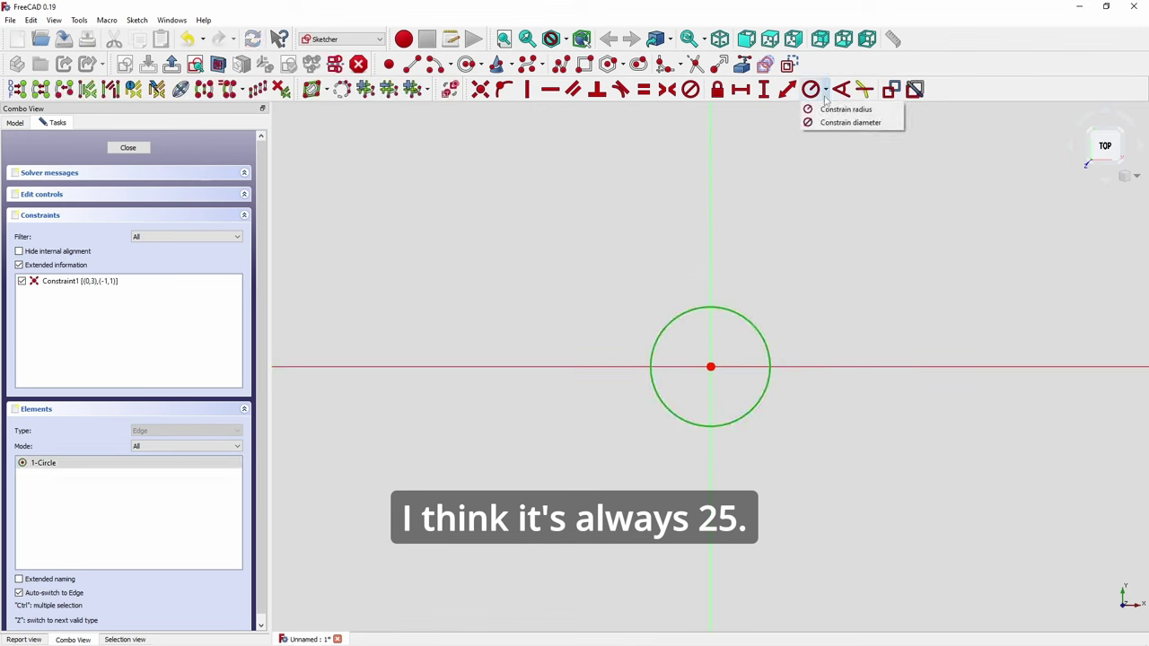
left_click(843, 122)
type("25")
key("Return")
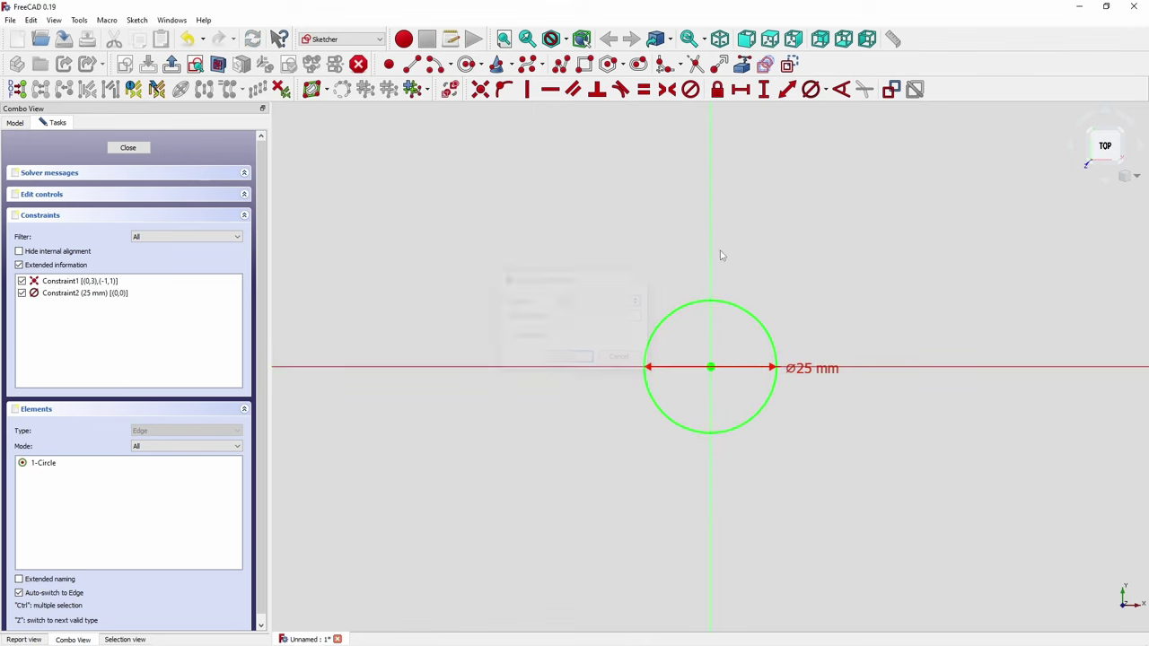
- Change the circle's diameter to 26 mm and close the sketch
key("alt+Tab")
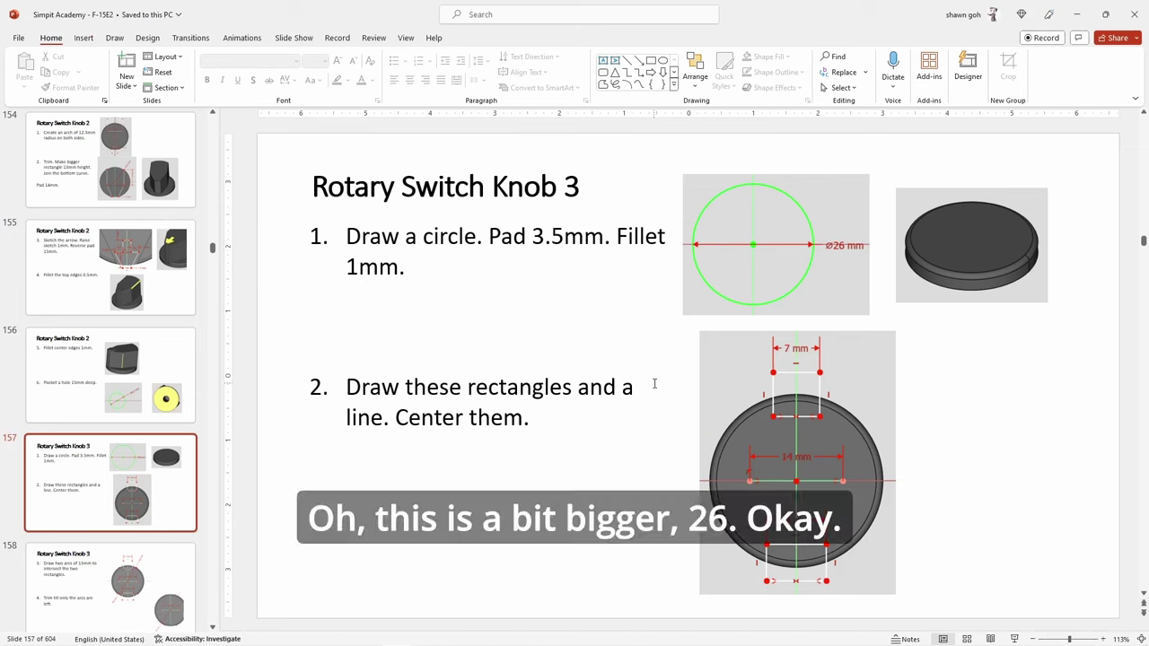
key("alt+Tab")
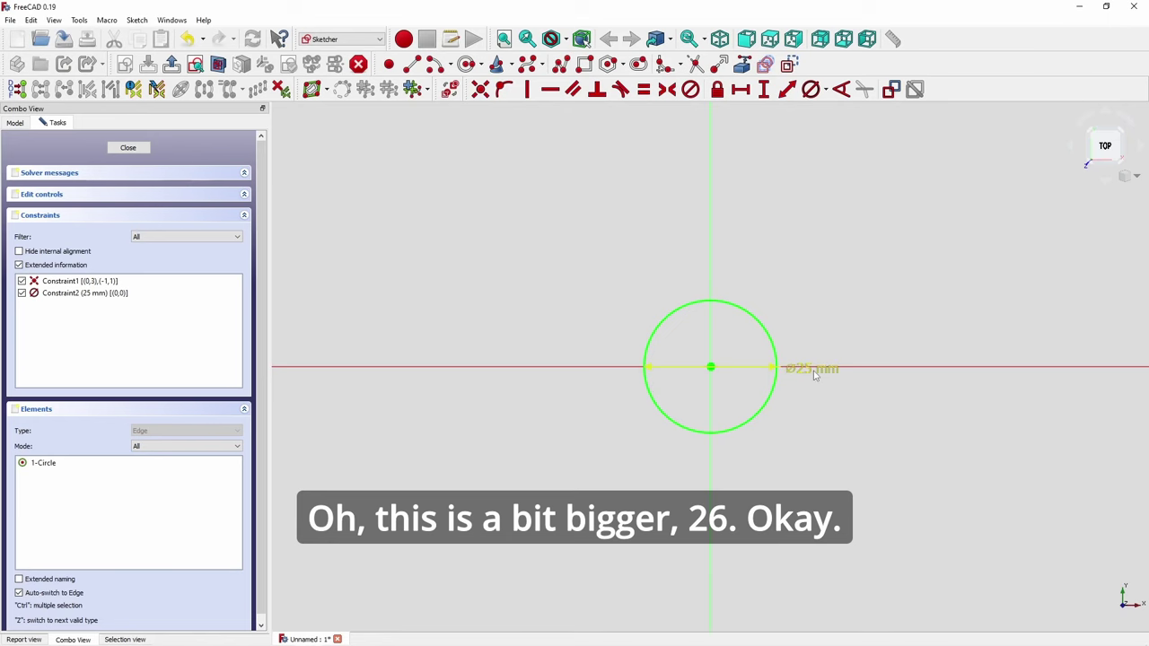
left_click_drag(819, 375, 830, 330)
double_click(833, 328)
type("26")
key("Return")
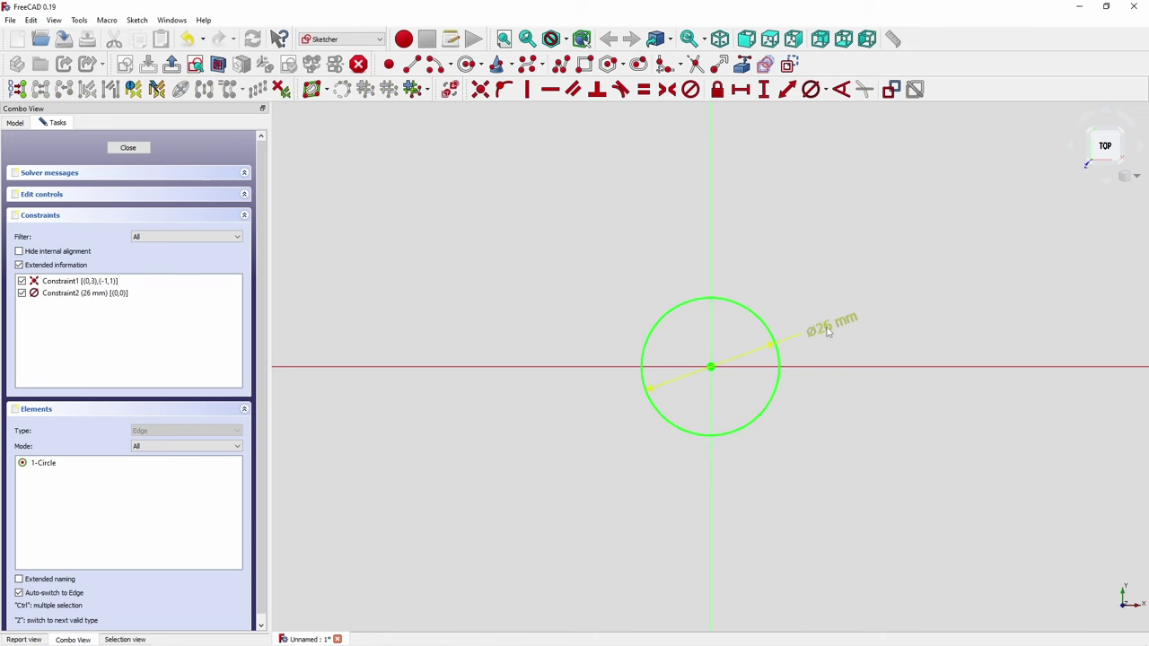
left_click(123, 148)
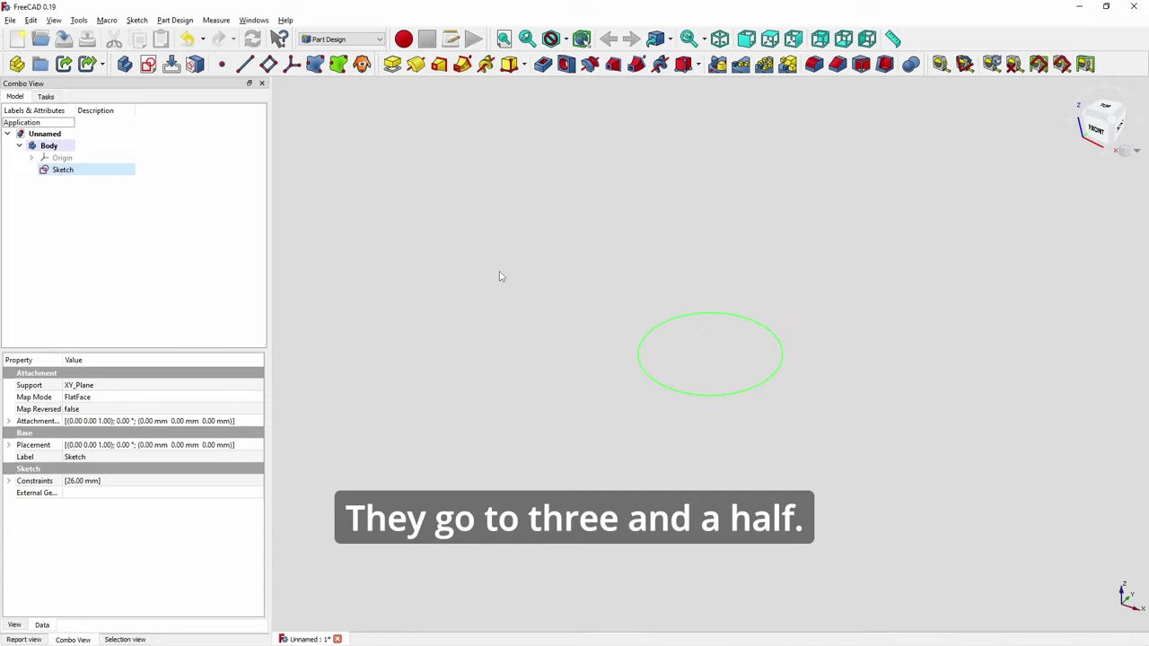
- Pad the 26 mm circle sketch 3.5 mm into a disc
left_click(392, 64)
type("3.5mm")
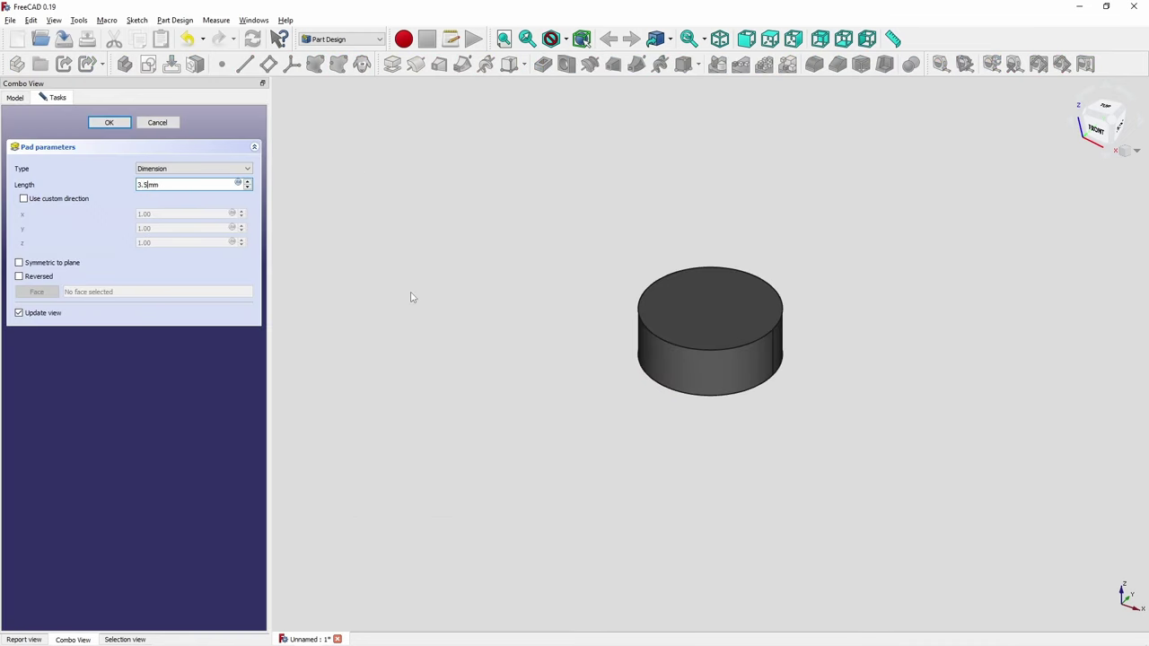
key("Return")
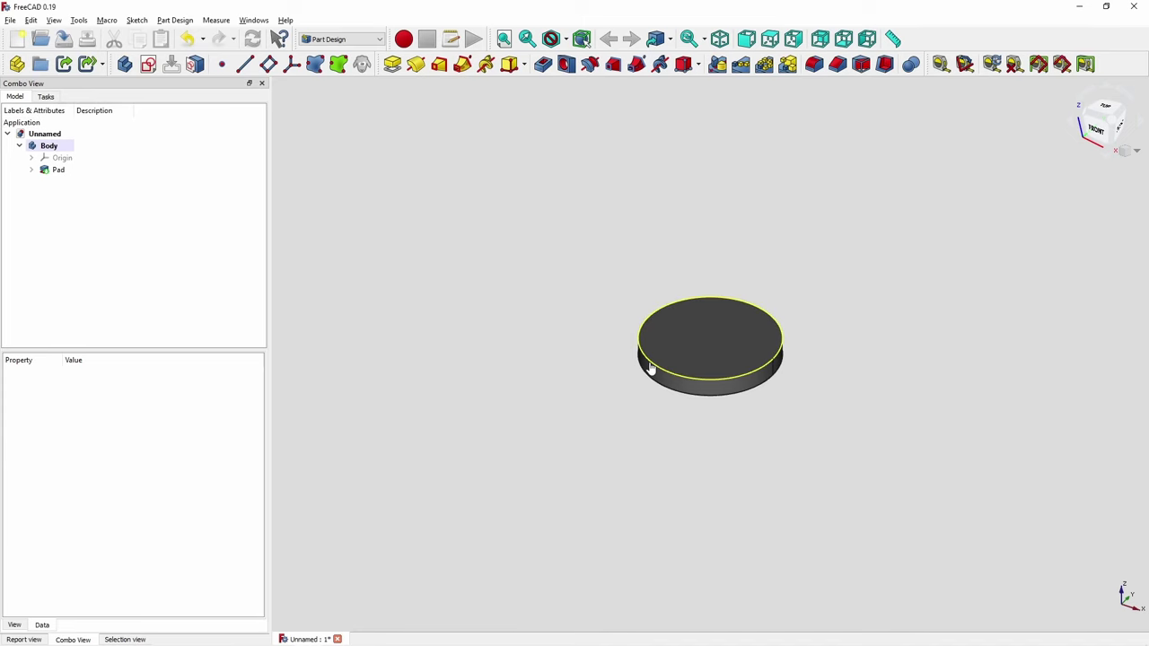
- Fillet the disc's top edge with a 1 mm radius
left_click(648, 366)
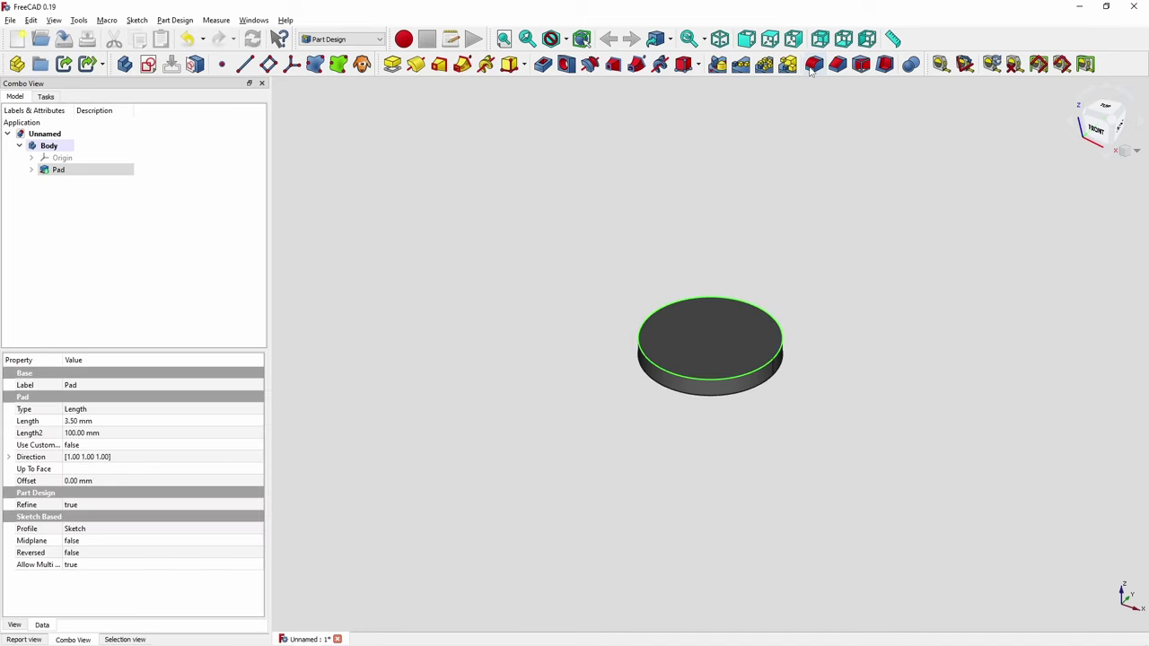
left_click(813, 66)
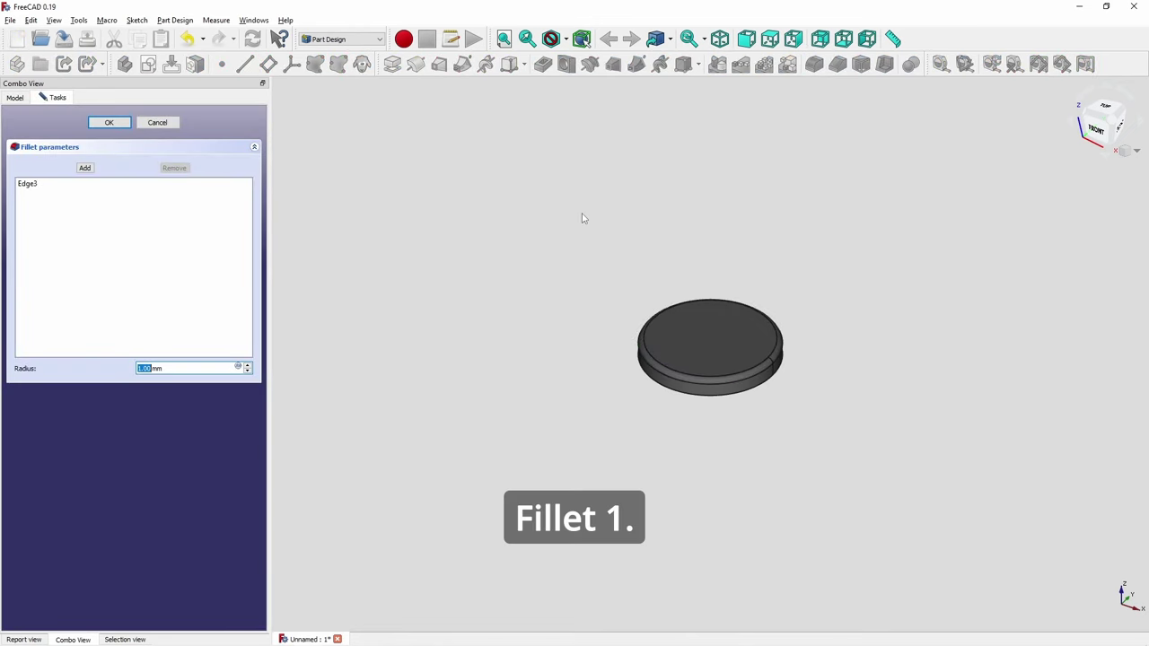
key("Return")
- Start a new sketch on the disc's top face
left_click(673, 335)
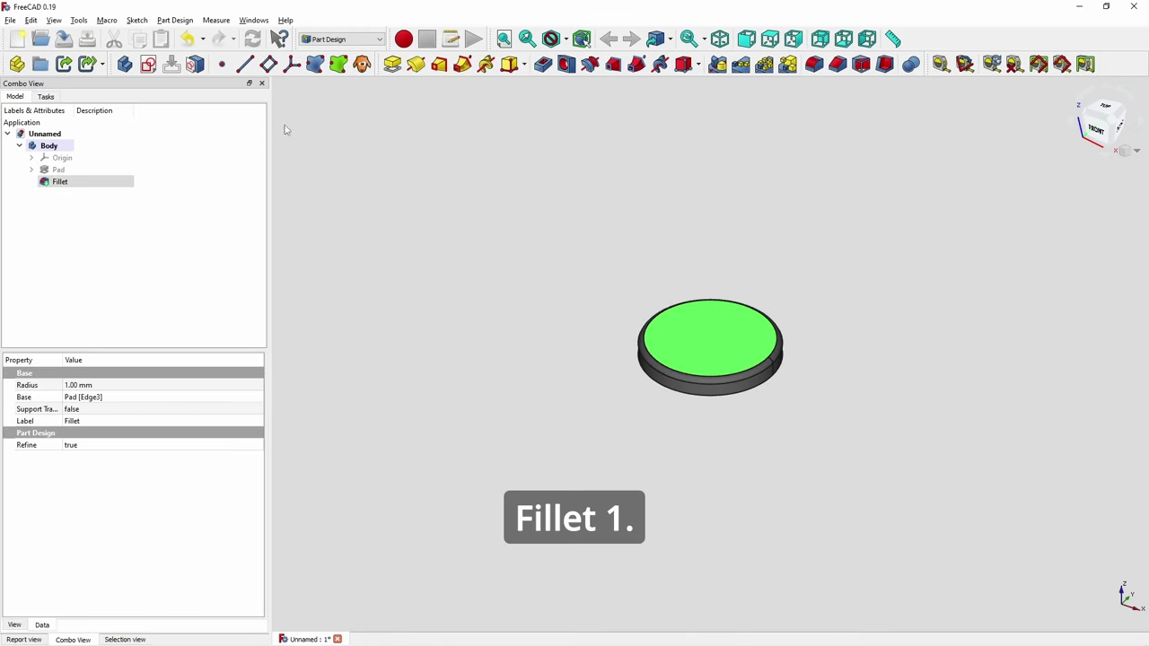
left_click(149, 63)
key("alt+Tab")
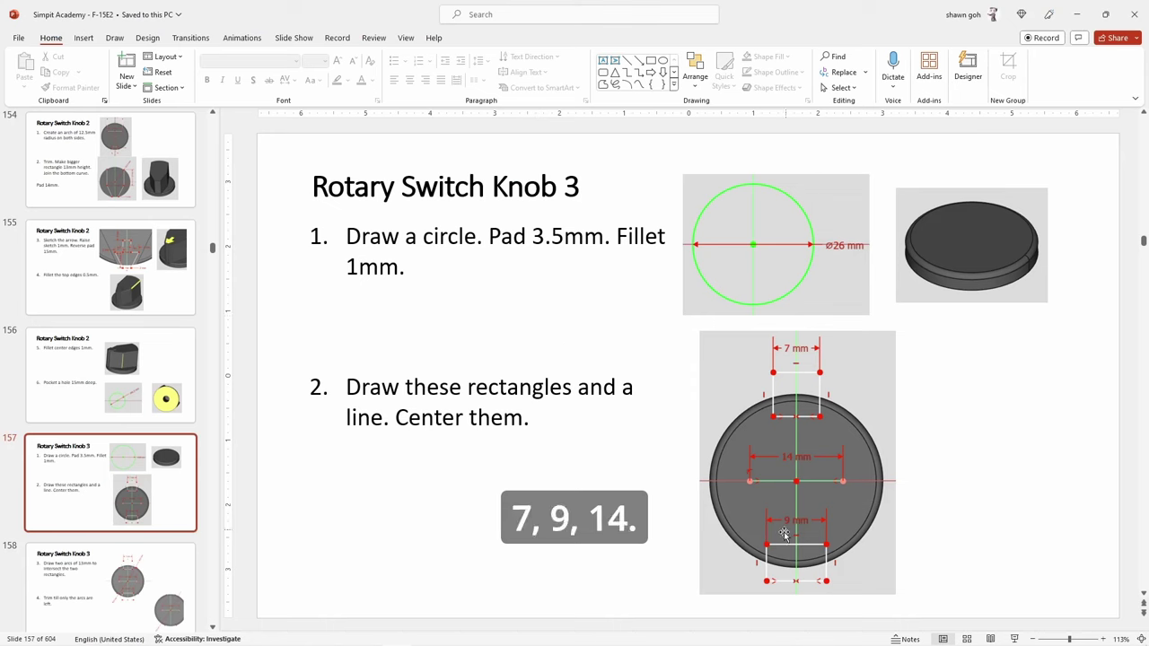
- Draw two rectangles, one above and one below the circle centre
key("alt+Tab")
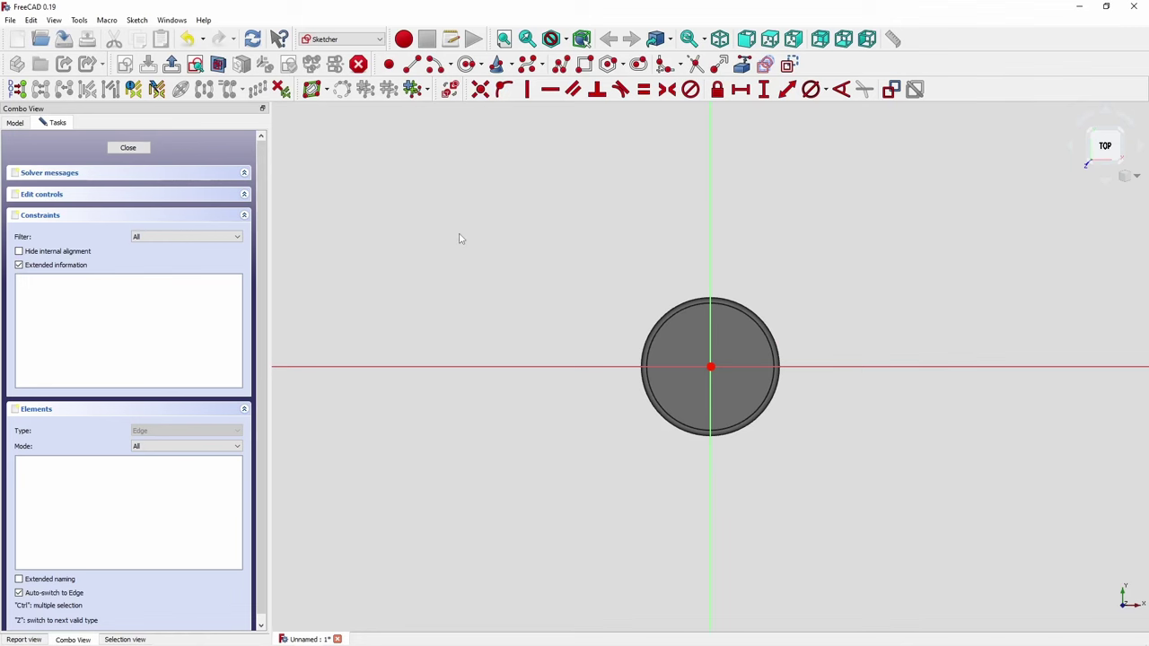
scroll(709, 326, "up", 3)
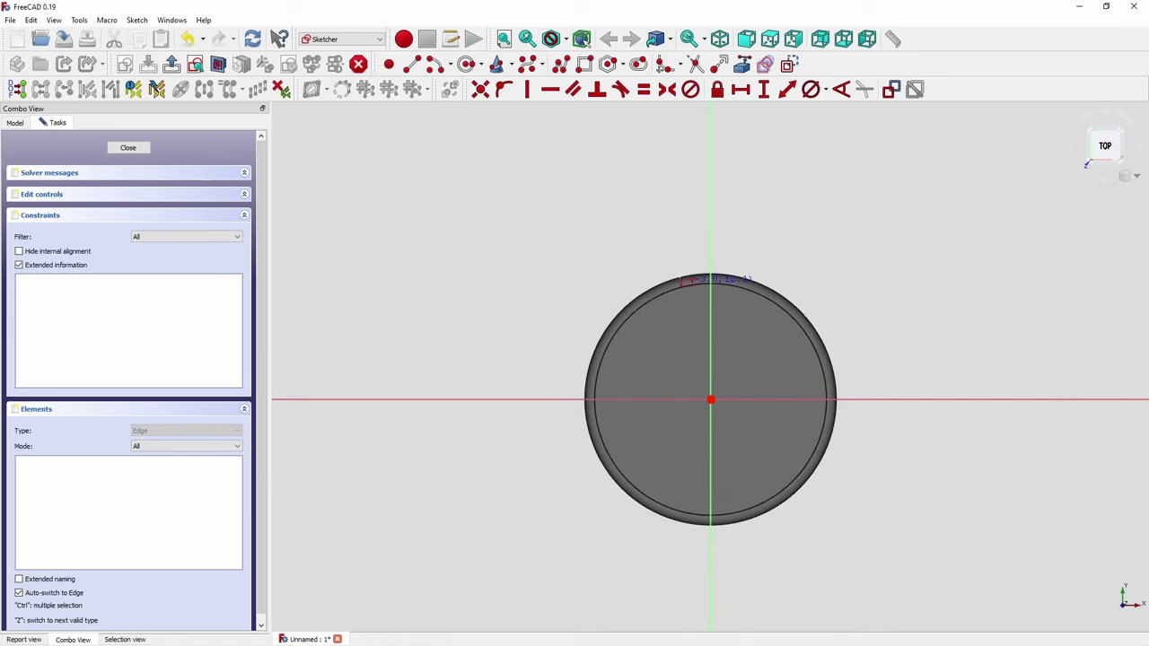
left_click(668, 244)
left_click(753, 318)
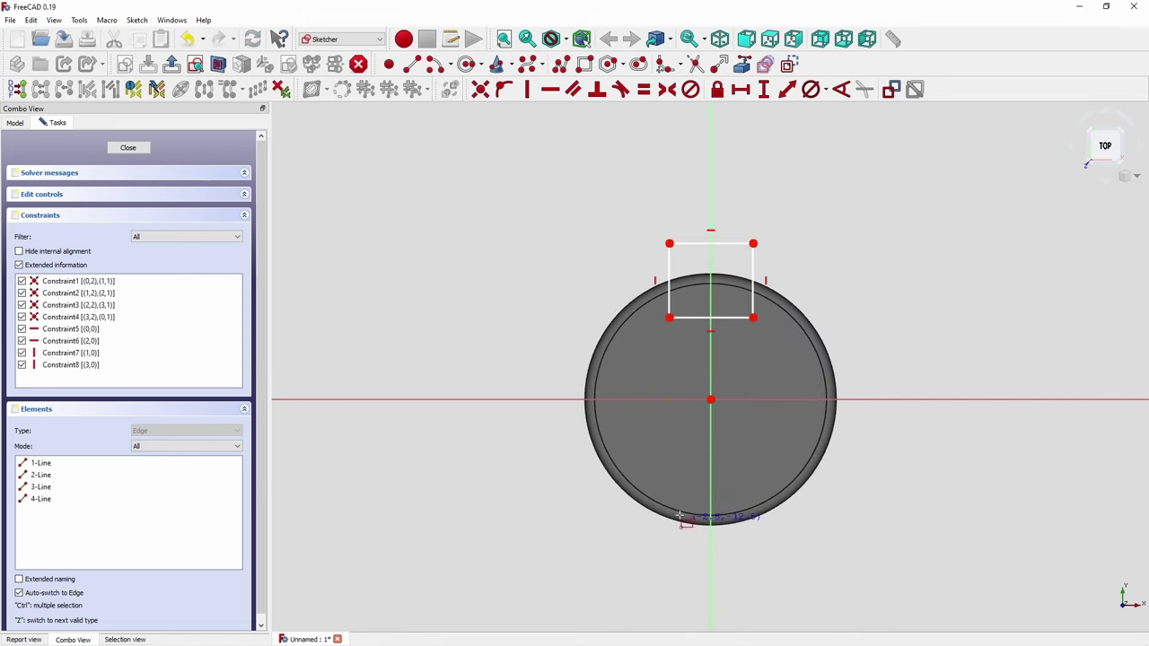
left_click(673, 495)
left_click(745, 559)
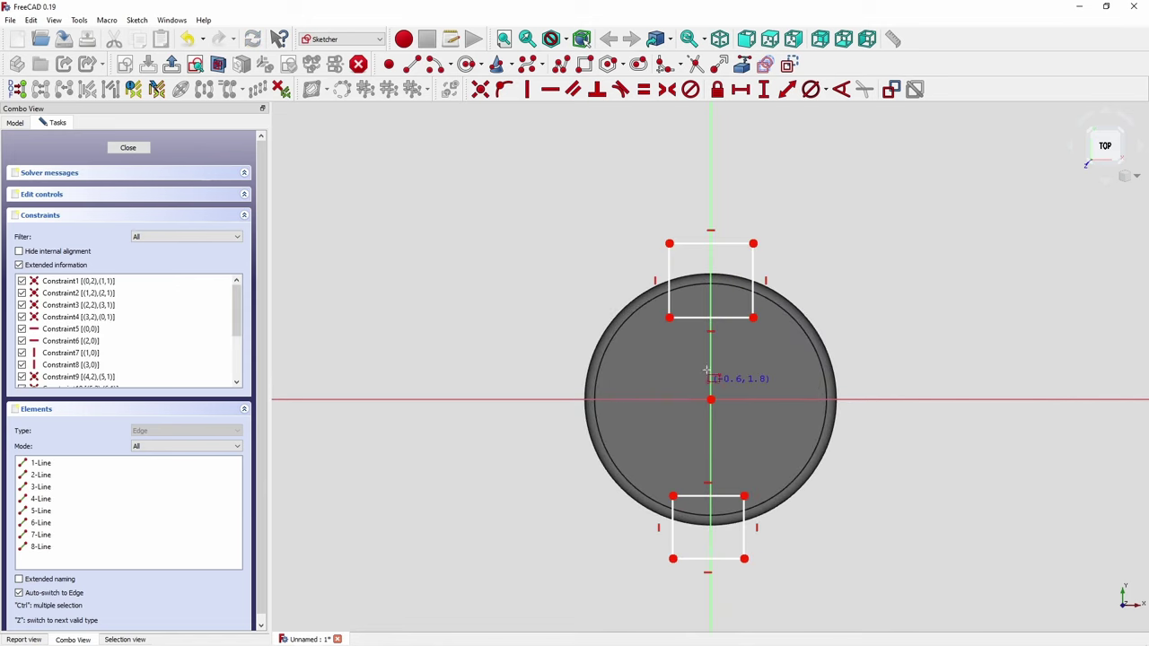
- Add a 14 mm horizontal line through the centre, symmetric about the vertical axis
left_click(411, 63)
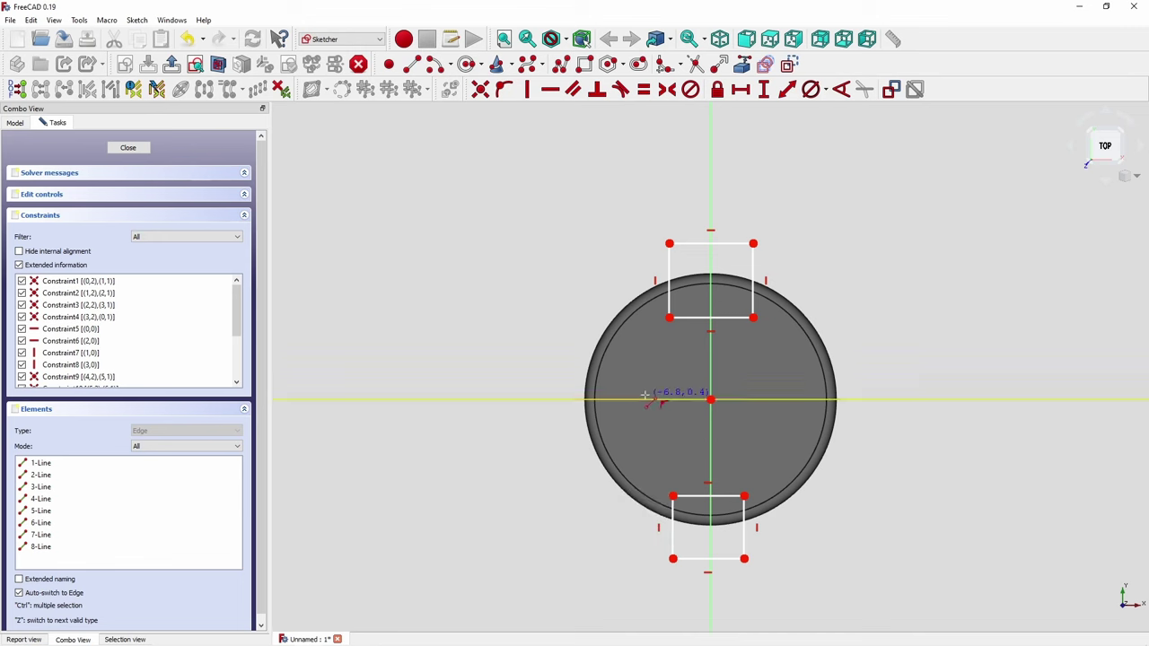
left_click(710, 399)
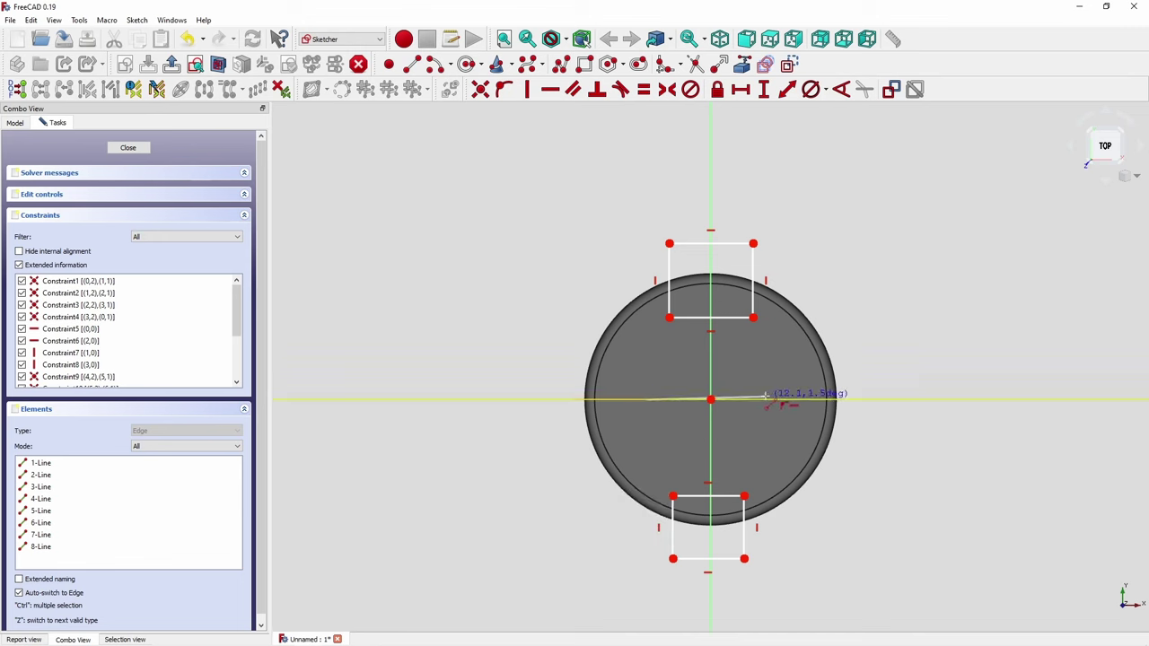
left_click(771, 399)
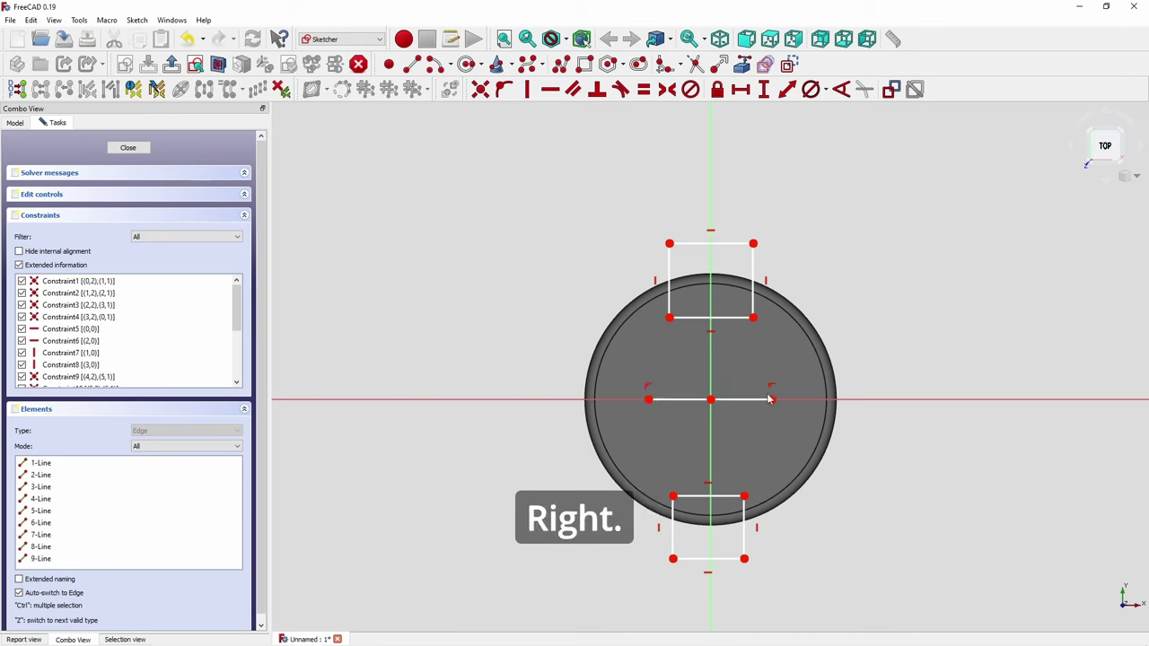
right_click(770, 399)
left_click(763, 398)
left_click(740, 88)
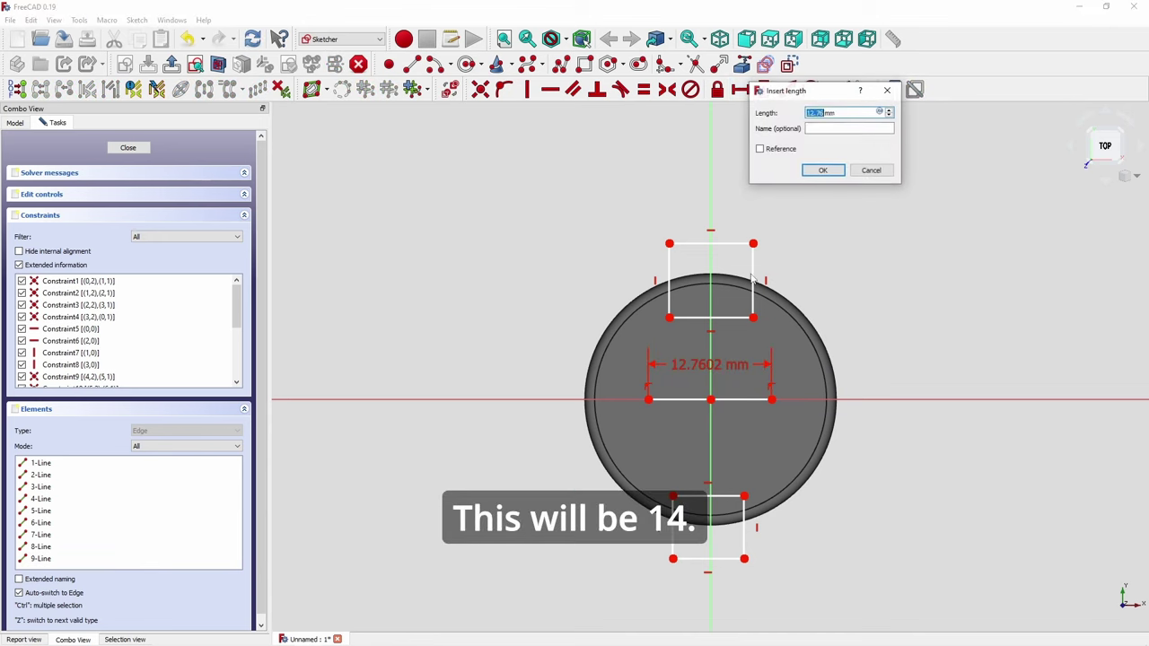
type("14")
key("Return")
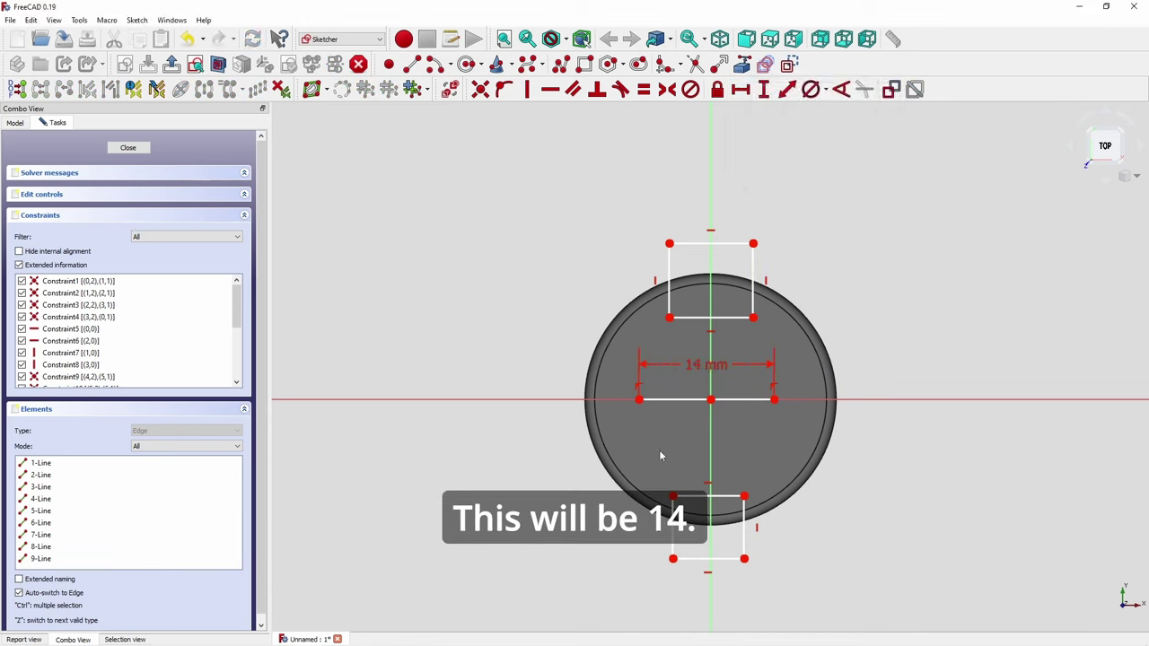
left_click(638, 399)
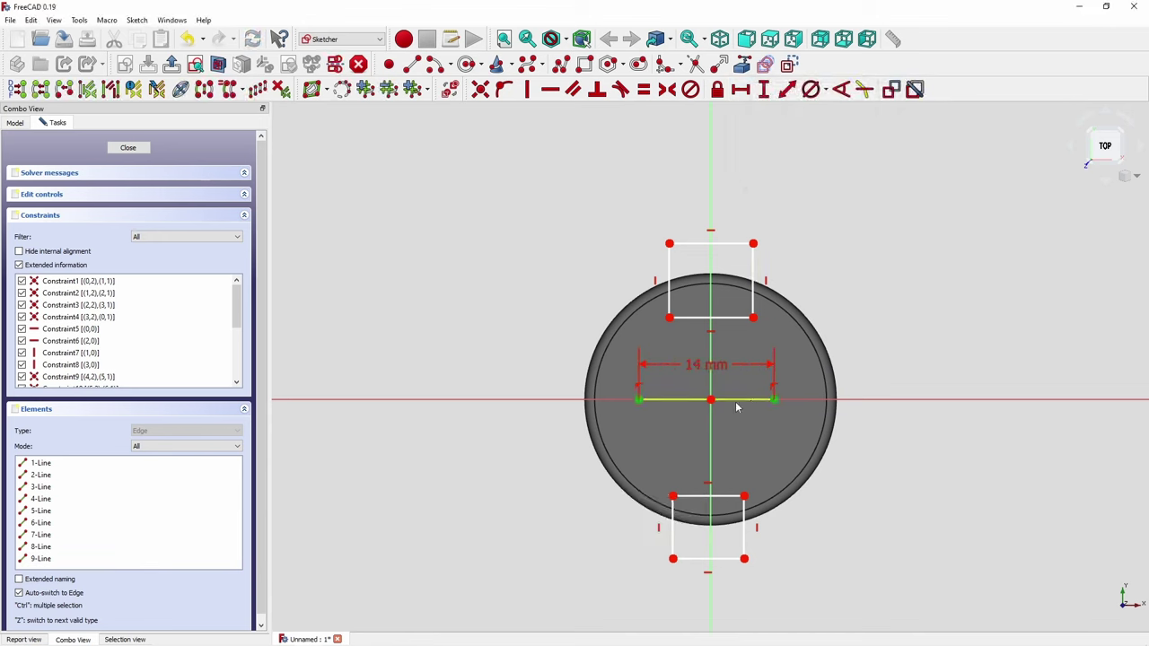
left_click(774, 400)
left_click(710, 413)
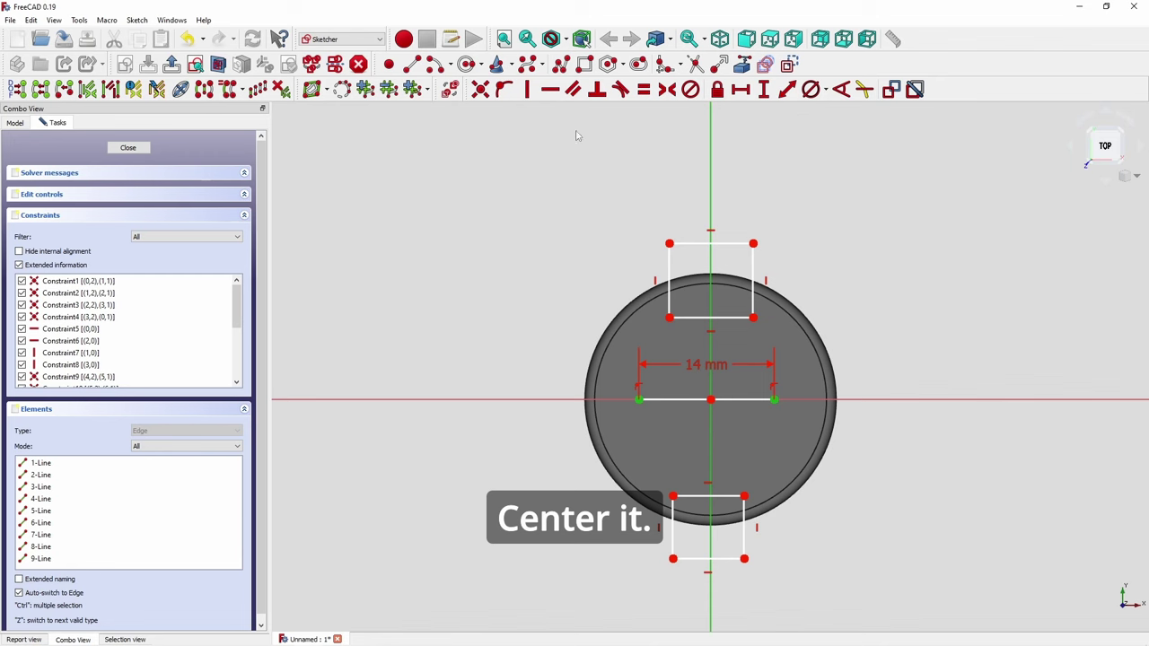
left_click(666, 89)
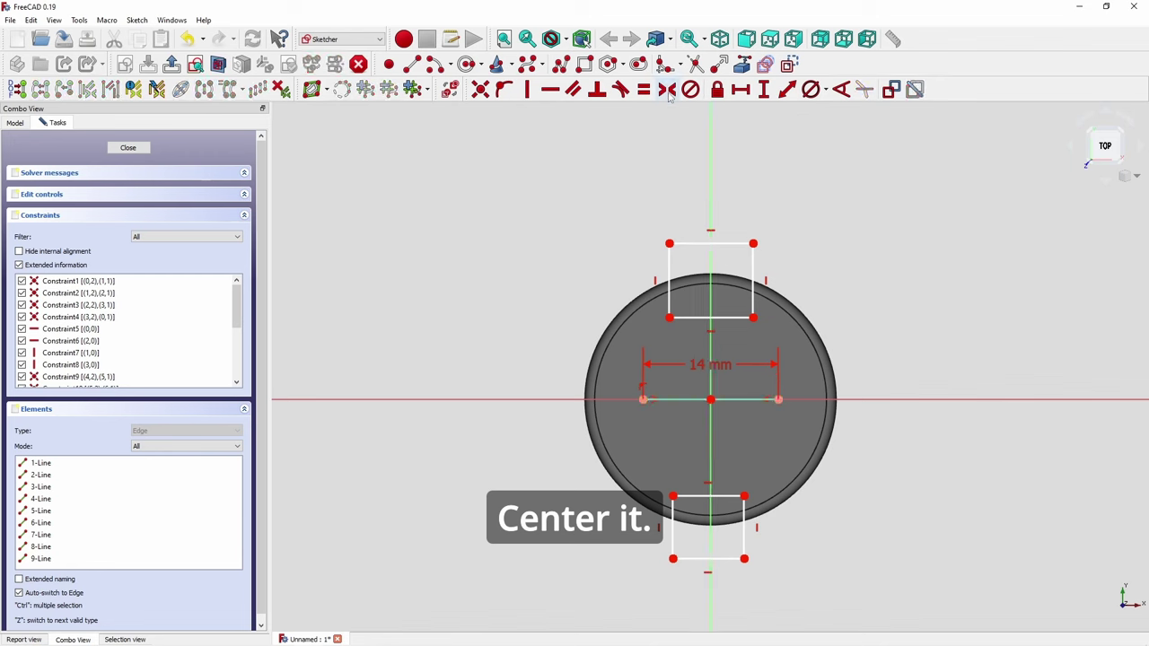
- Make the top rectangle 7 mm wide and centred on the vertical axis
left_click(689, 246)
left_click(741, 89)
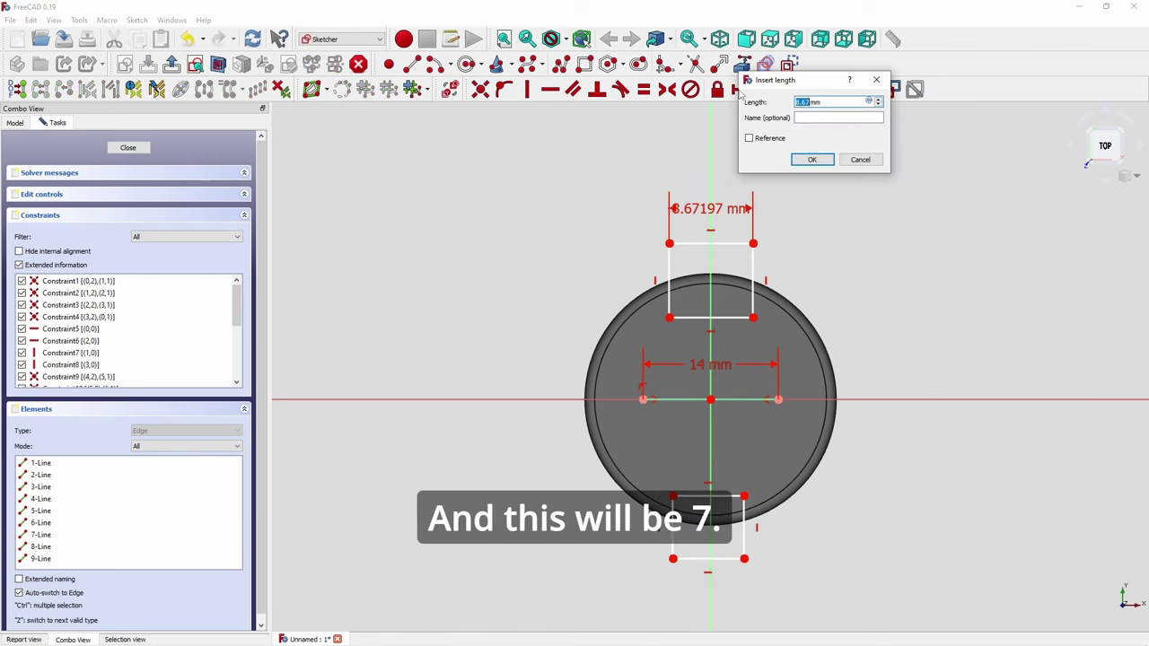
type("7")
key("Return")
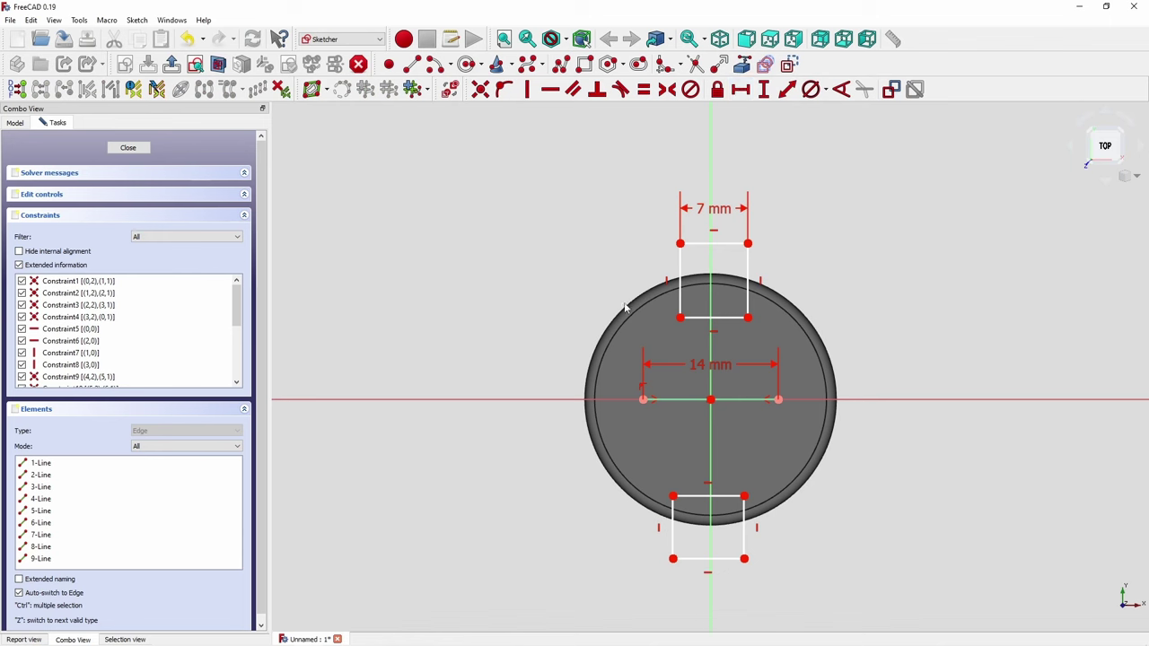
left_click(679, 318)
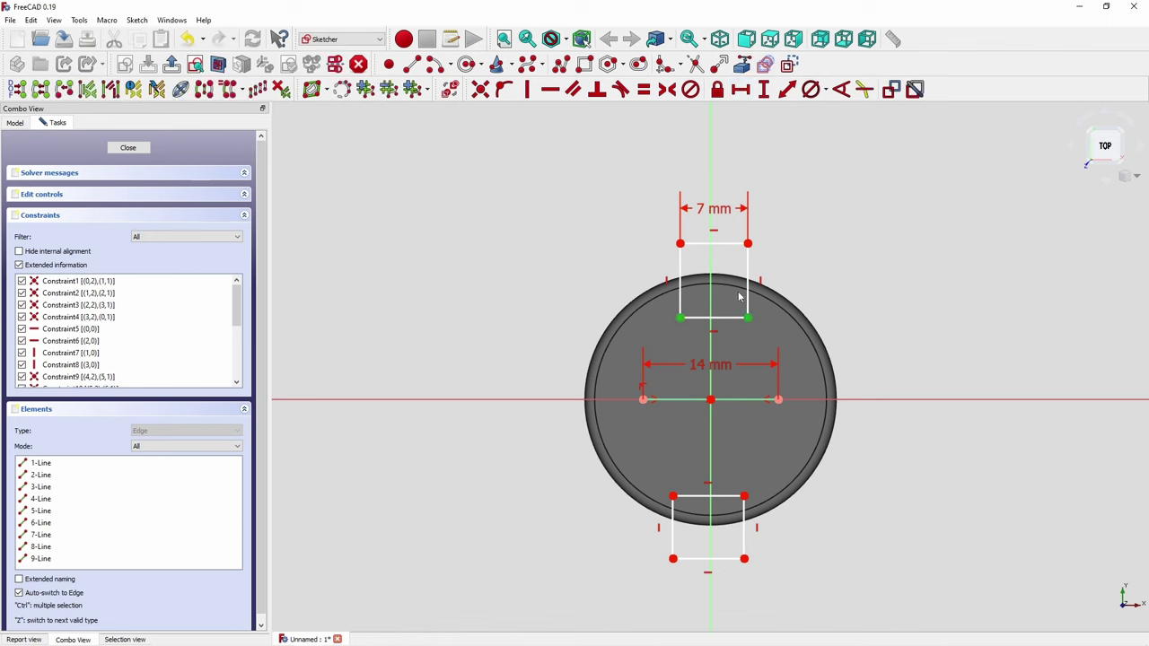
left_click(712, 153)
key("s")
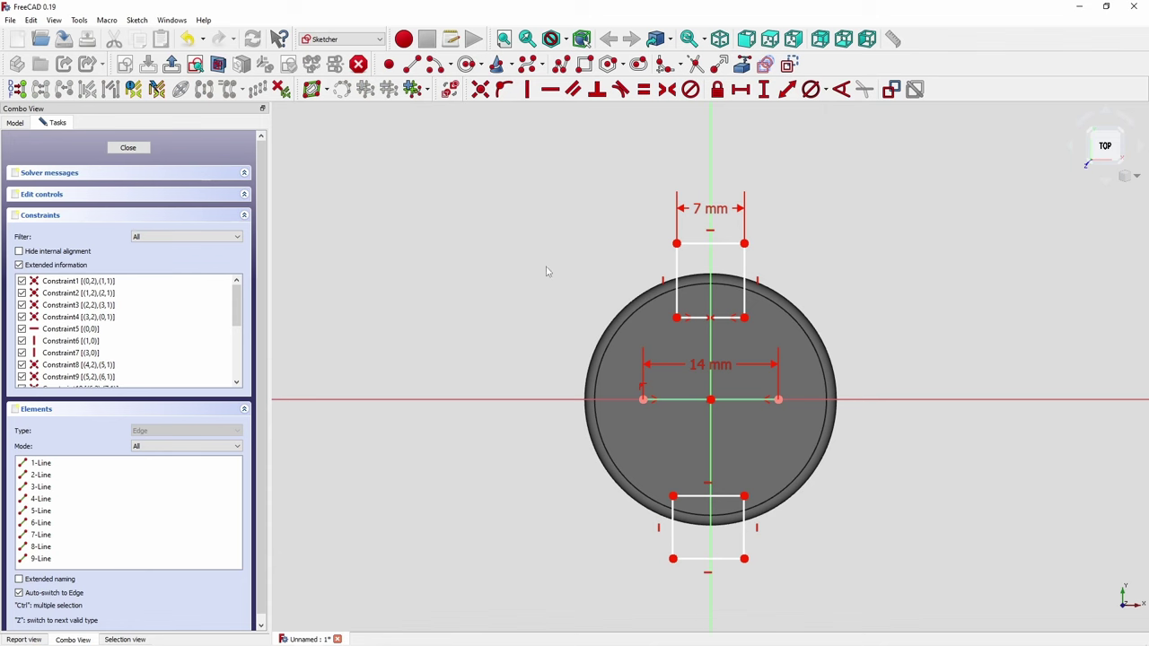
- Centre the bottom rectangle on the vertical axis and make it 9 mm wide
left_click(673, 559)
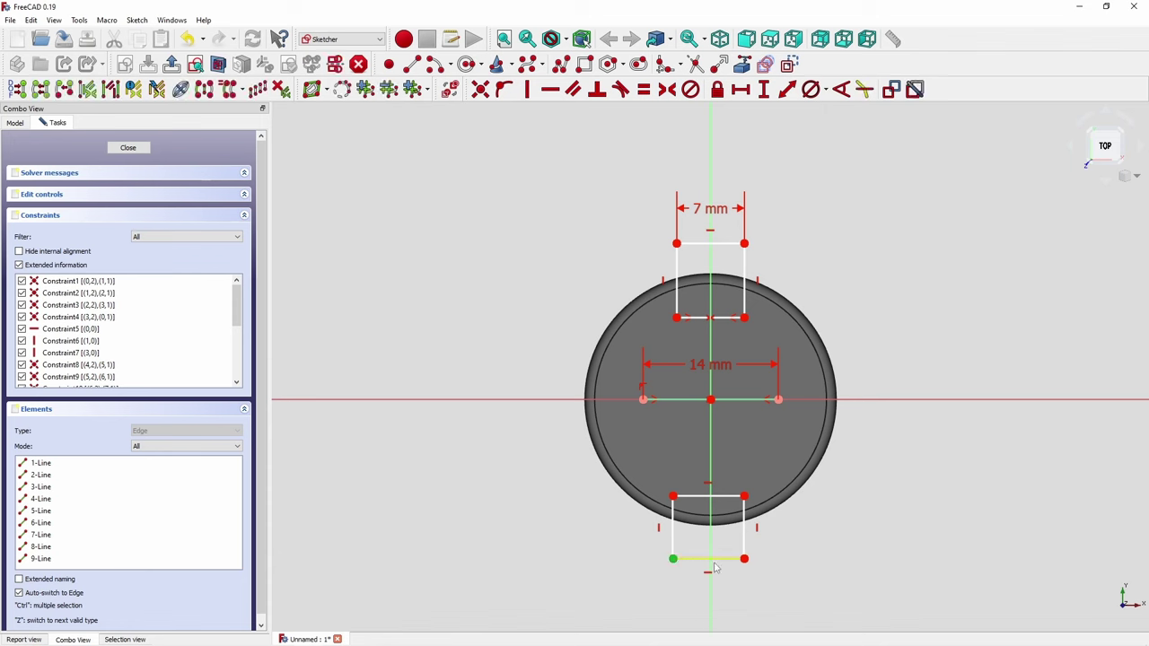
left_click(744, 560)
left_click(710, 600)
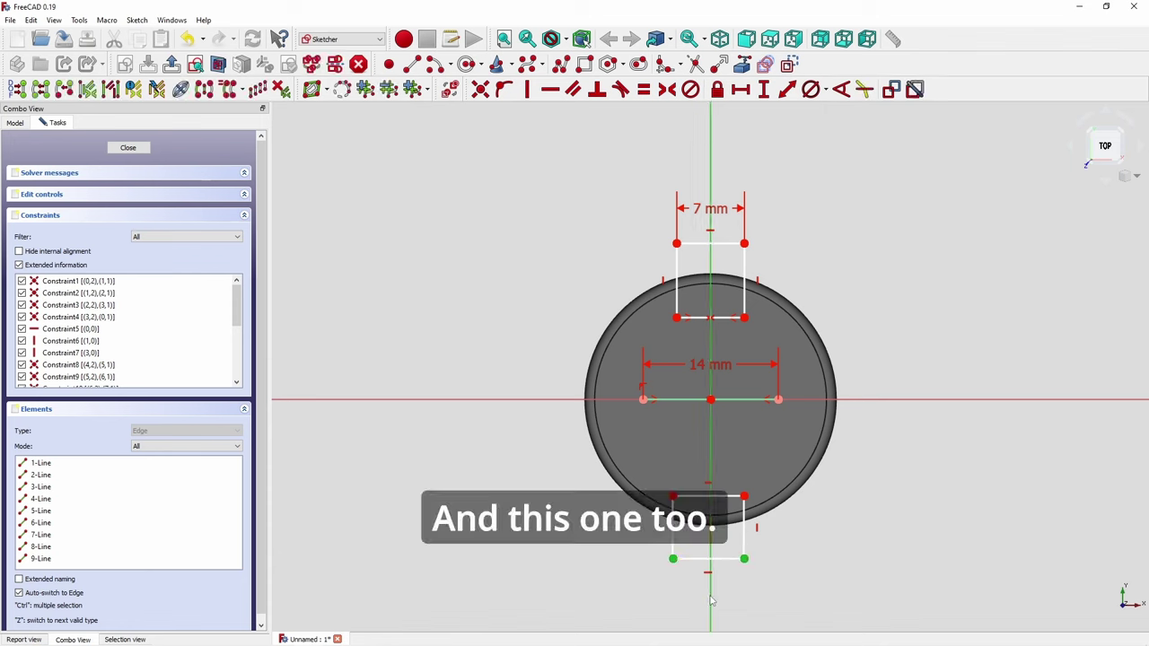
left_click(665, 91)
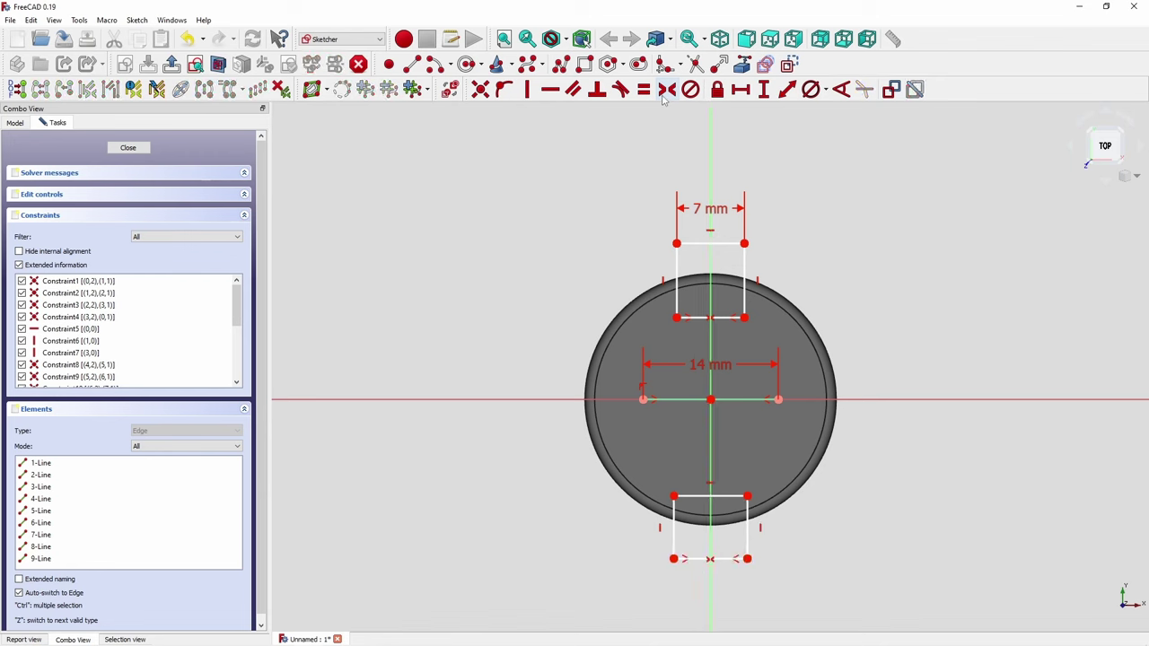
right_click(549, 285)
left_click(766, 469)
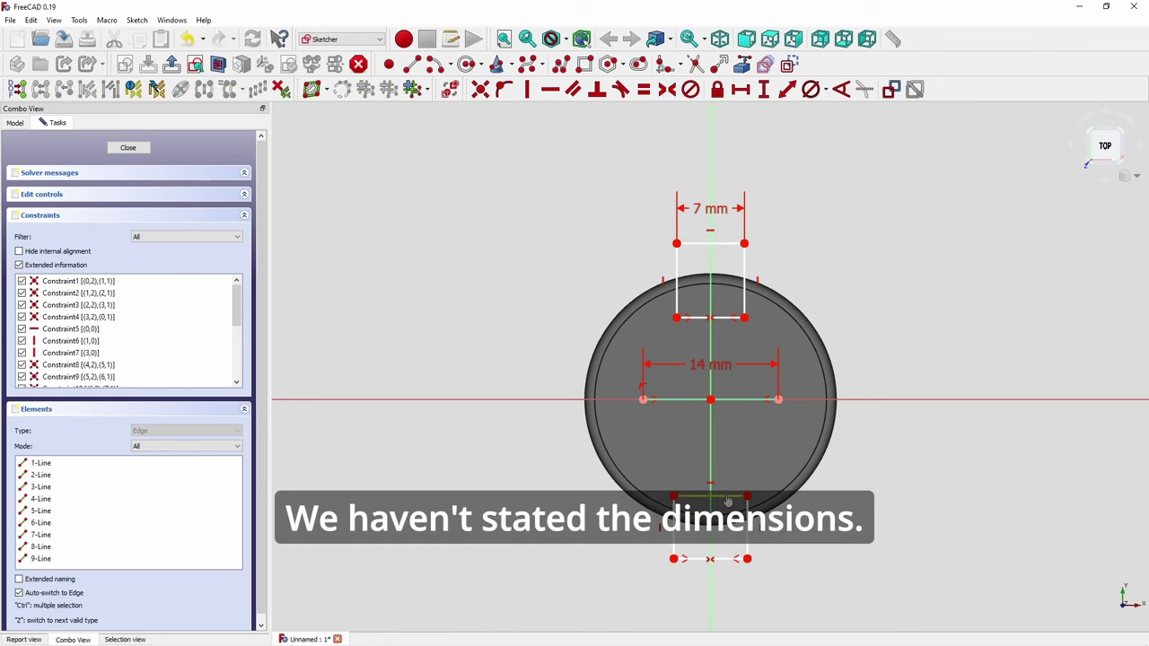
left_click(728, 497)
left_click(741, 89)
type("9")
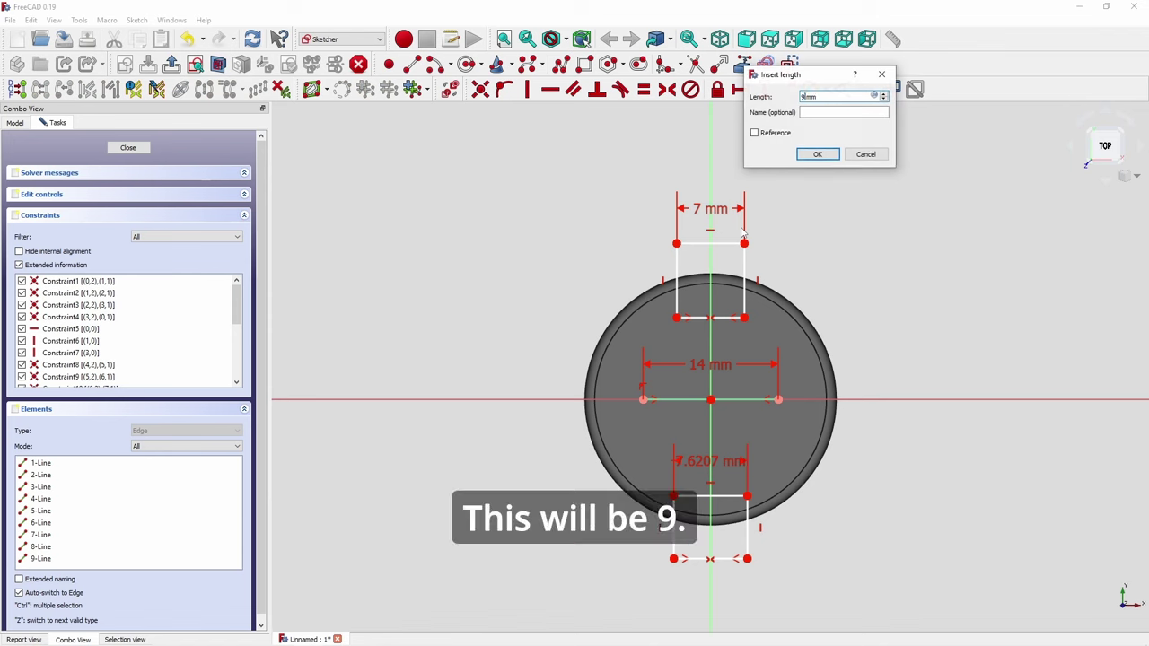
key("Return")
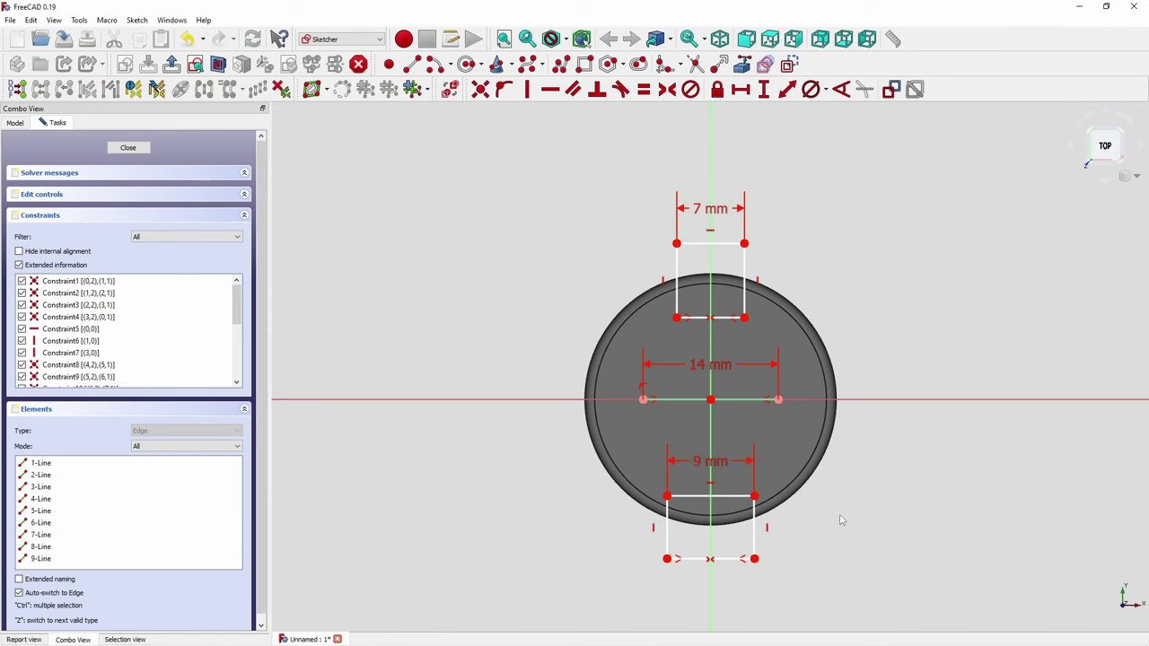
key("alt+Tab")
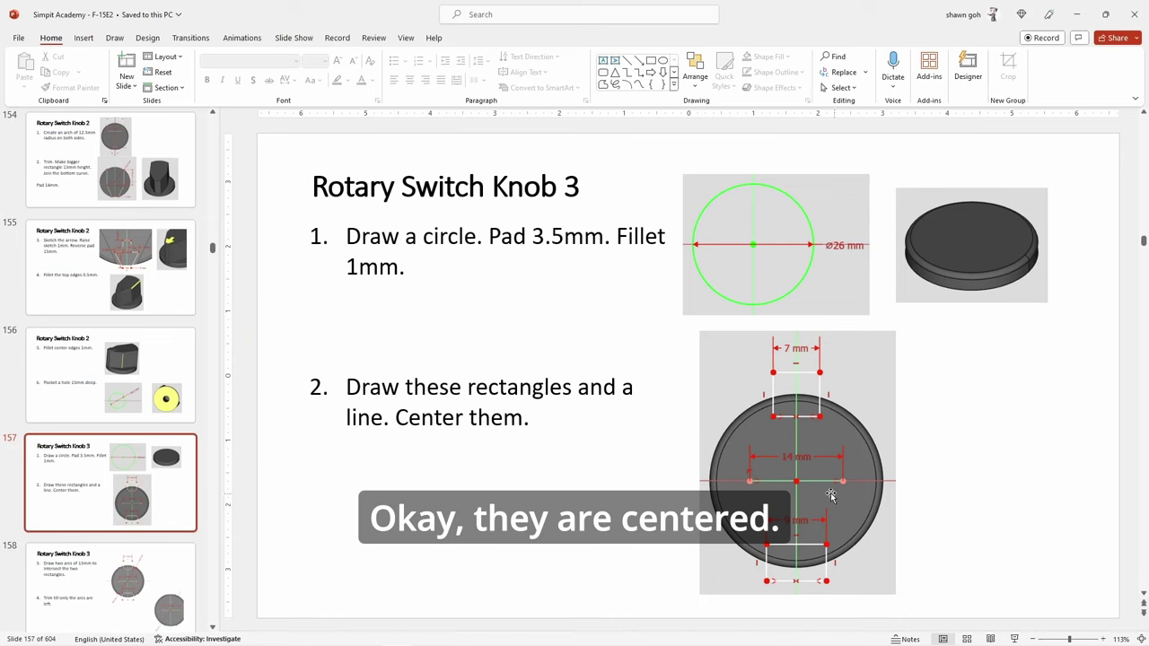
- Scroll to slide 158's 13 mm arc instructions, then go back to the FreeCAD sketch
scroll(702, 483, "down", 1)
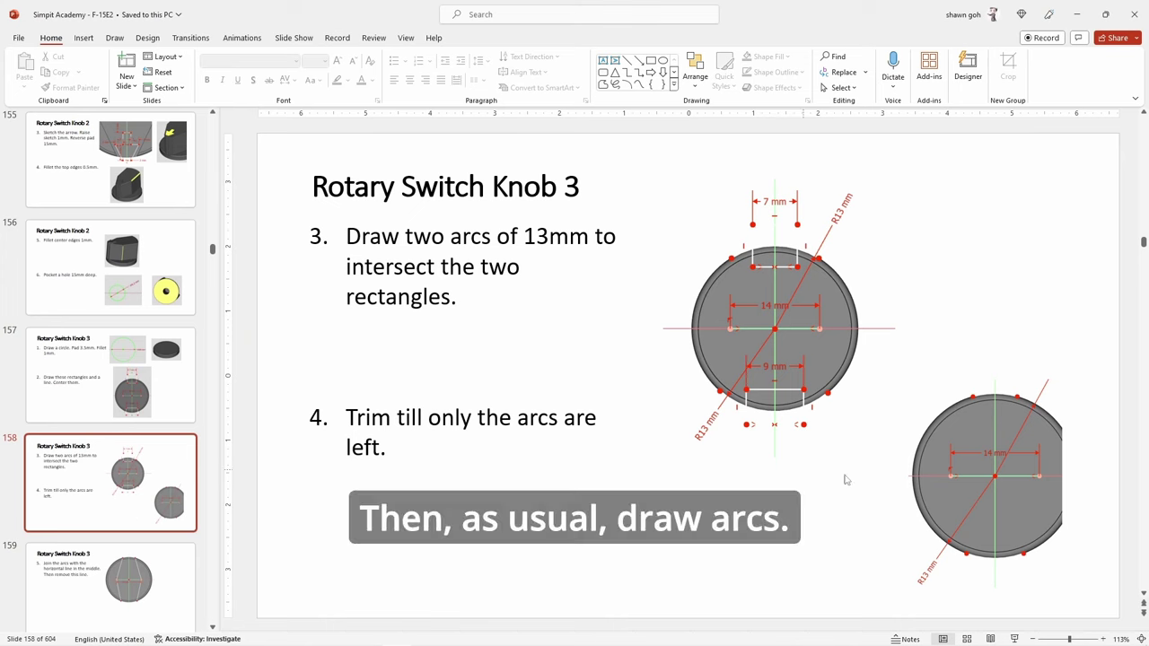
key("alt+Tab")
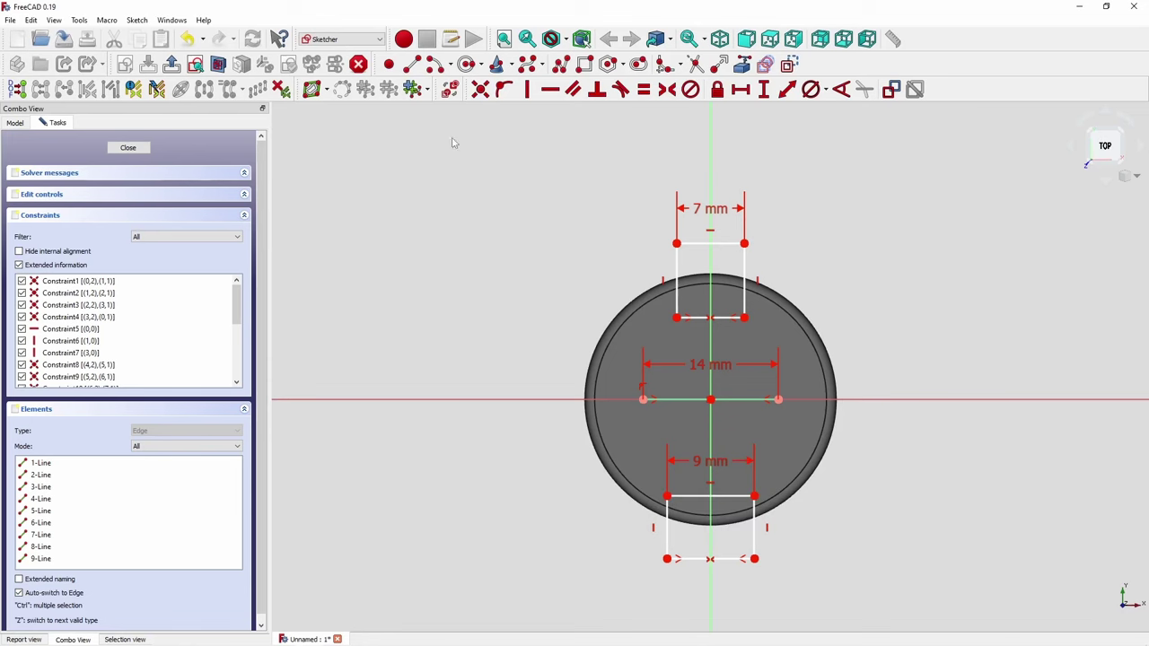
left_click(436, 64)
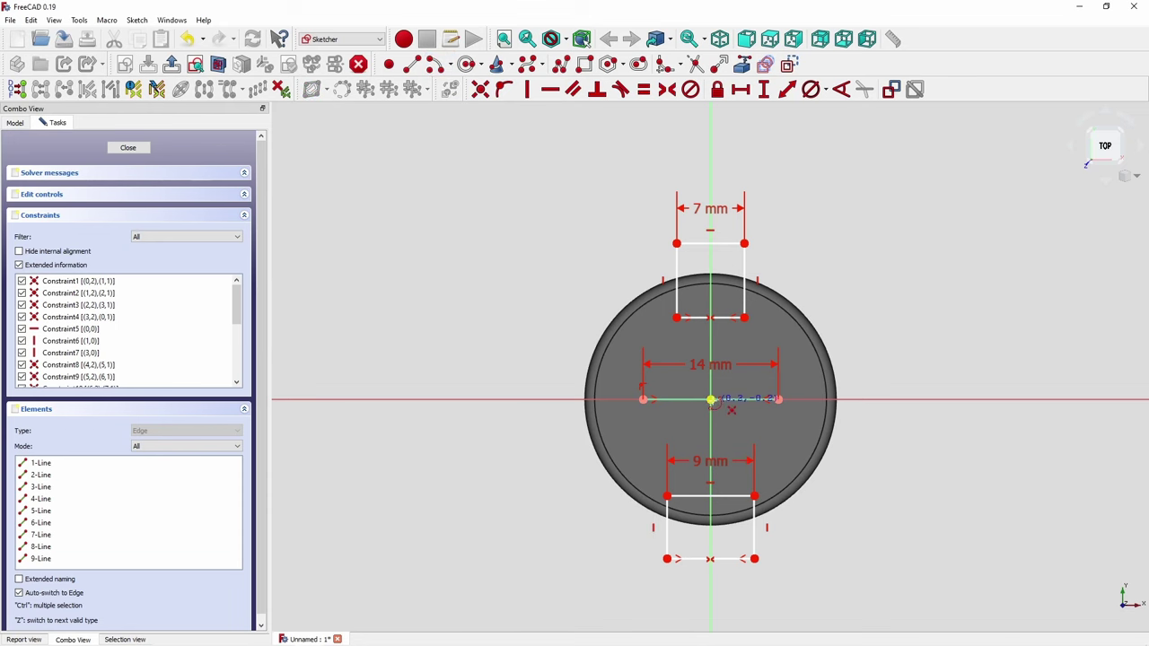
- Draw two origin-centred arcs, one across each rectangle's left and right sides
left_click(711, 400)
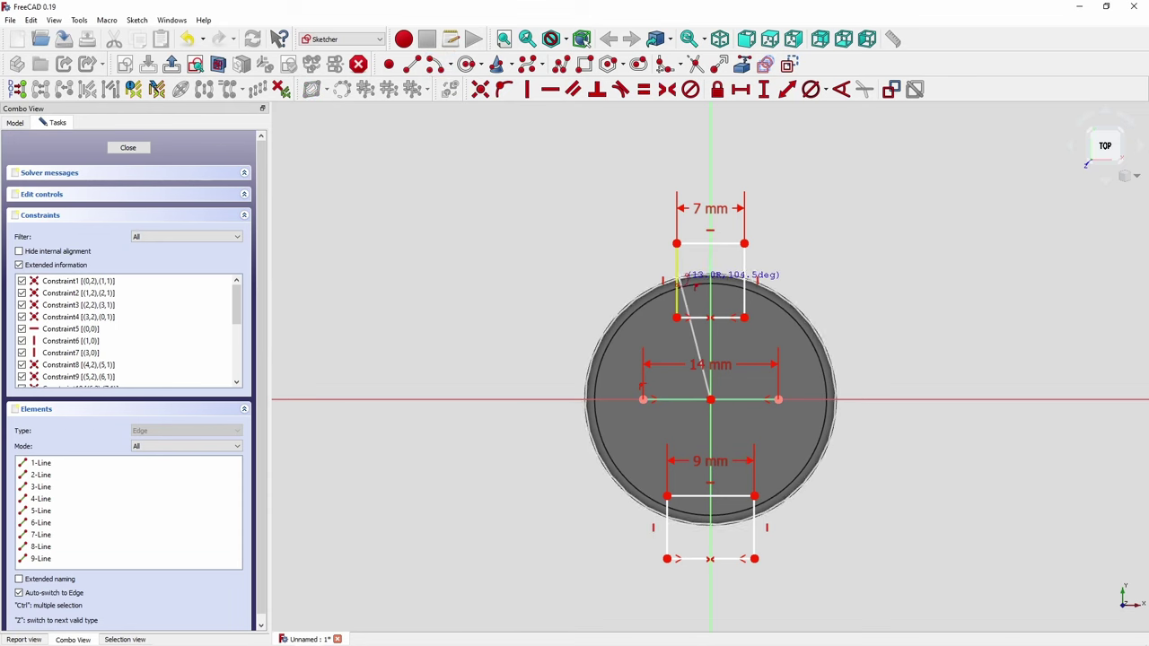
left_click(678, 281)
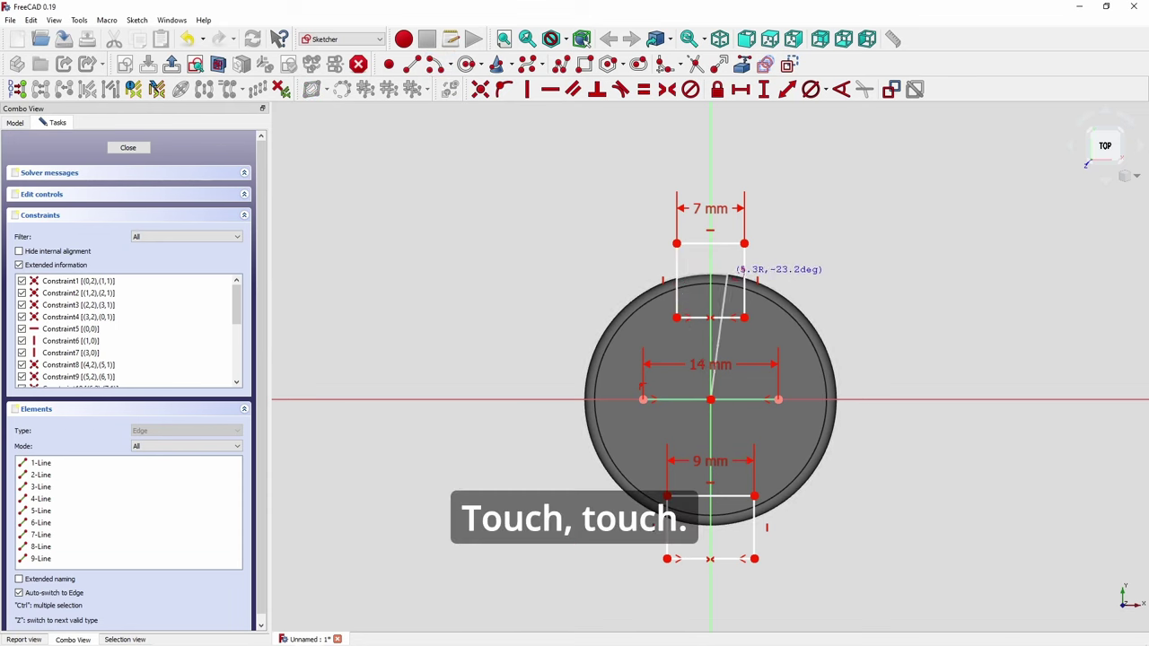
left_click(744, 280)
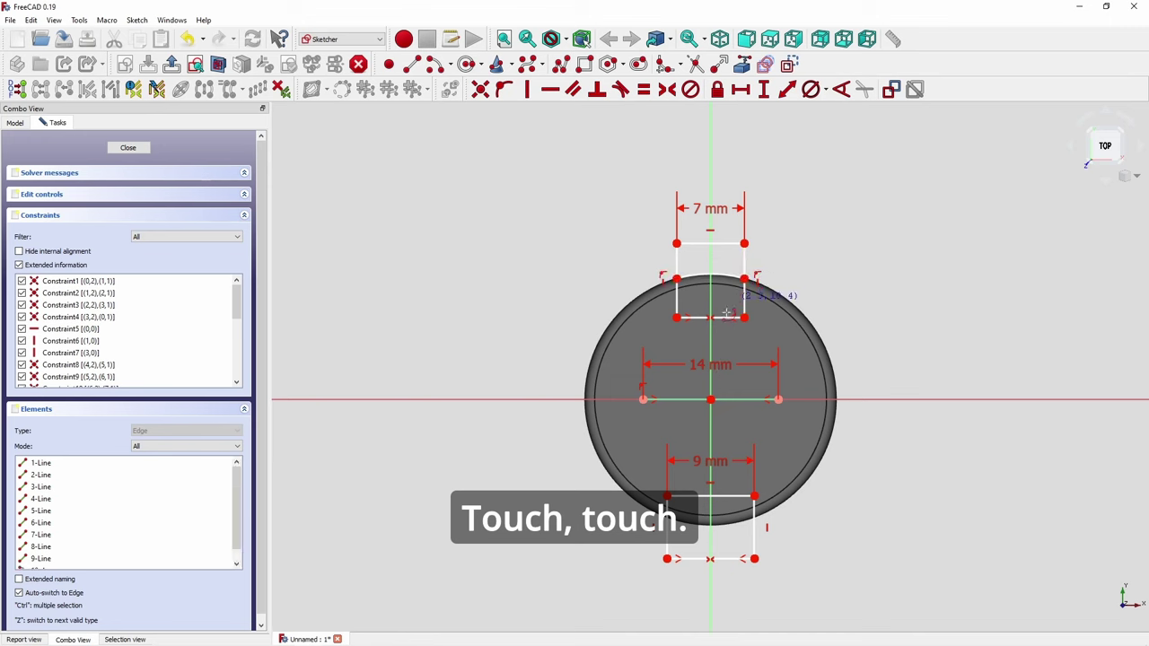
left_click(711, 400)
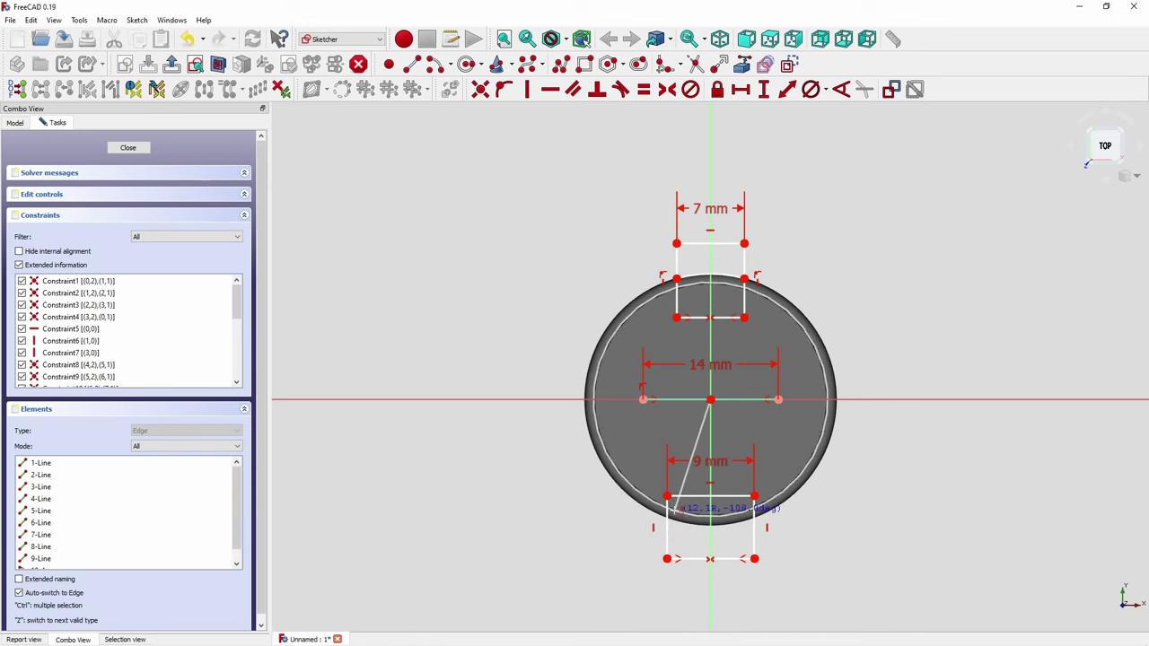
left_click(668, 518)
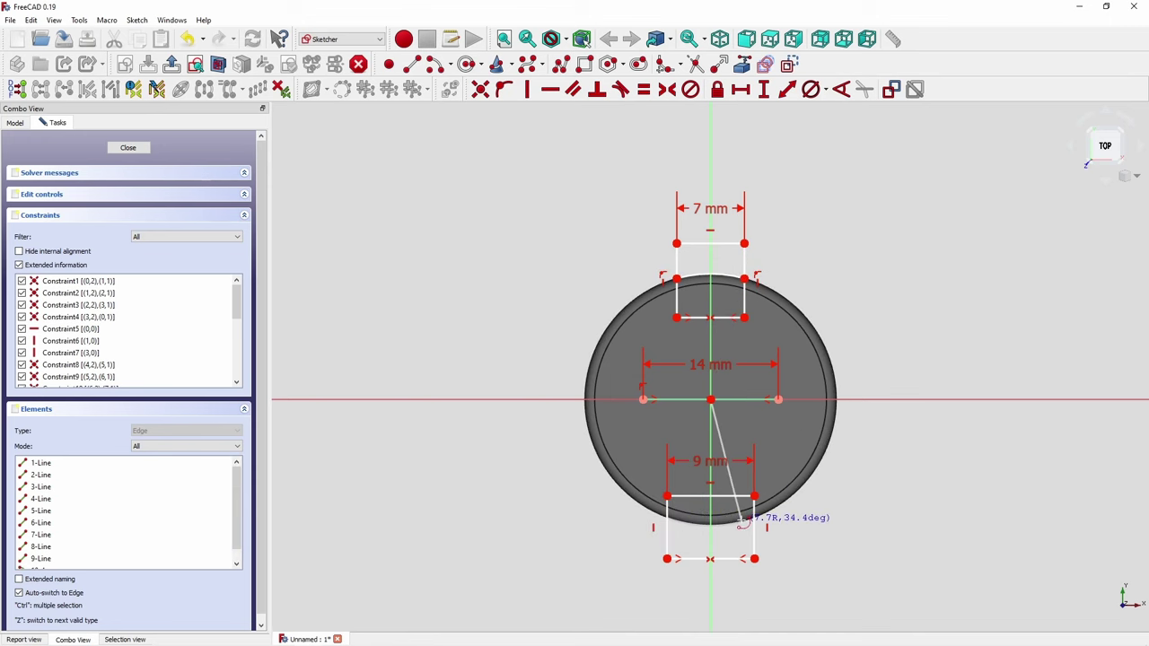
left_click(755, 518)
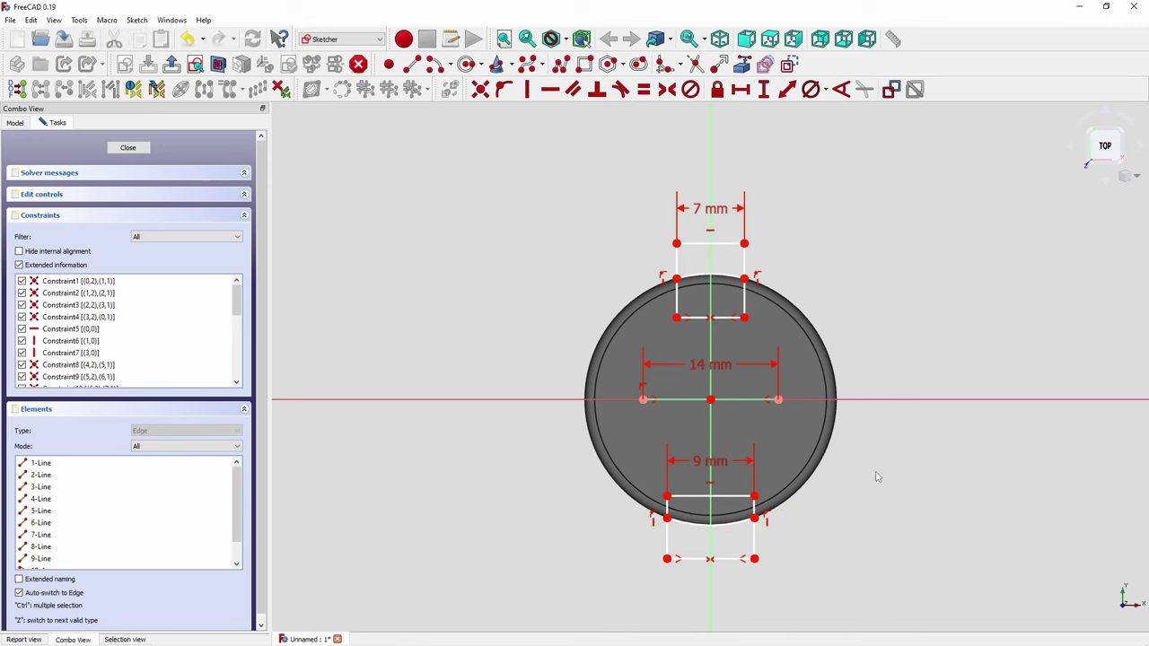
left_click(697, 65)
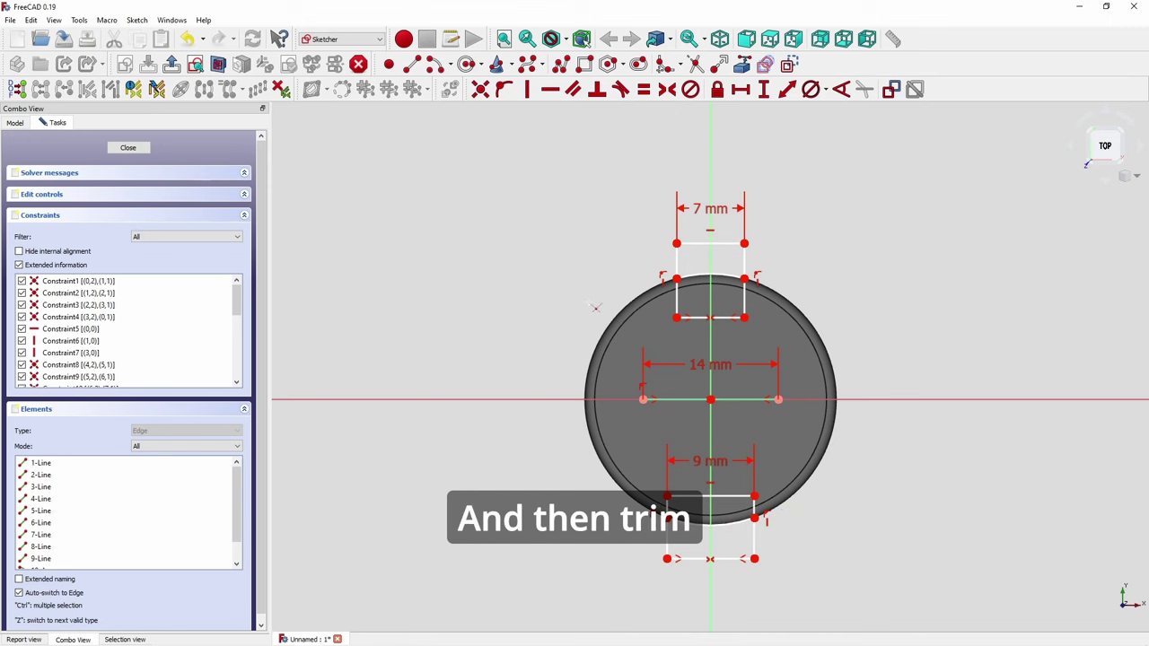
- Trim the rectangle sides outside the circle and delete the outer top and bottom lines
left_click(678, 261)
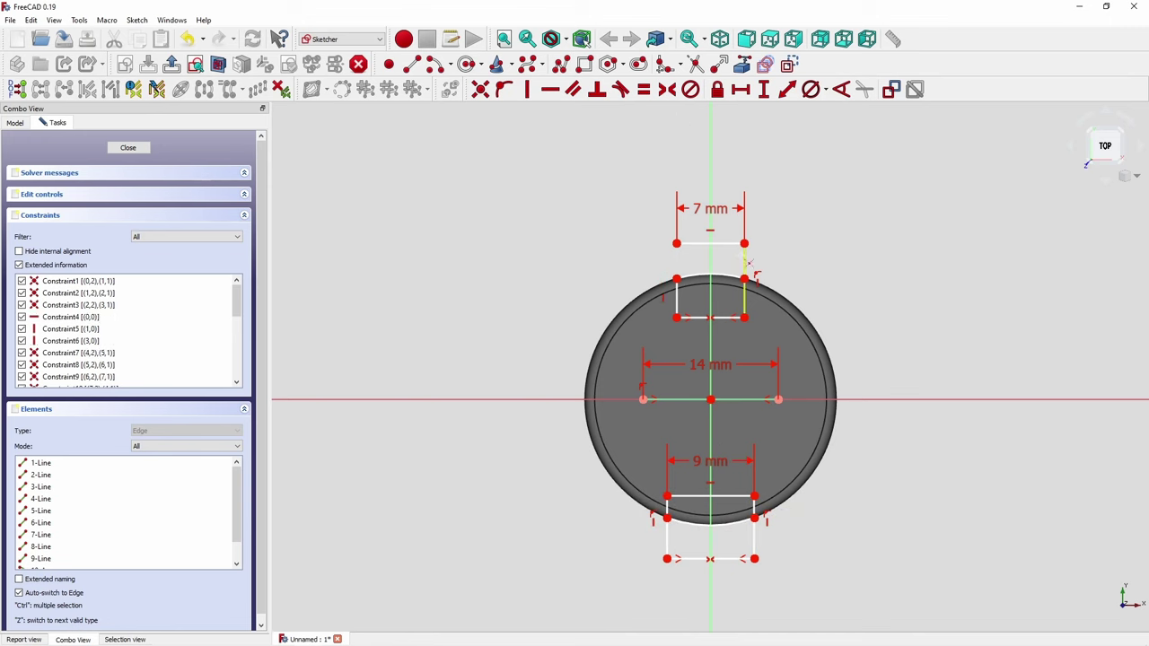
left_click(744, 261)
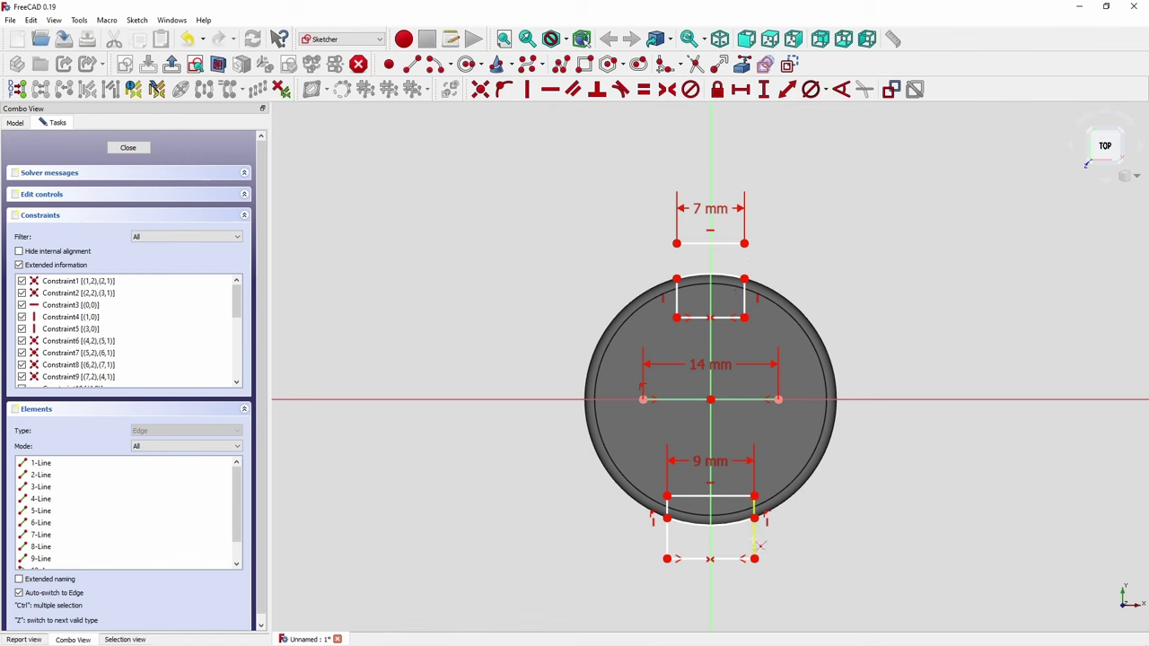
left_click(755, 544)
left_click(667, 539)
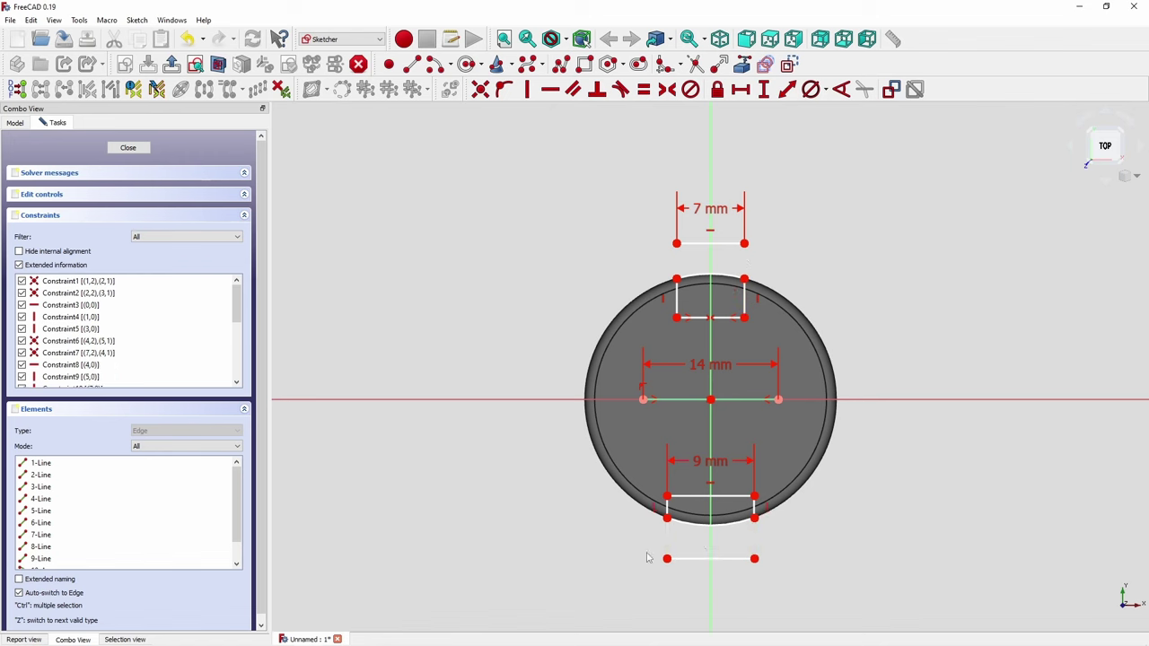
left_click(686, 558)
left_click(700, 243)
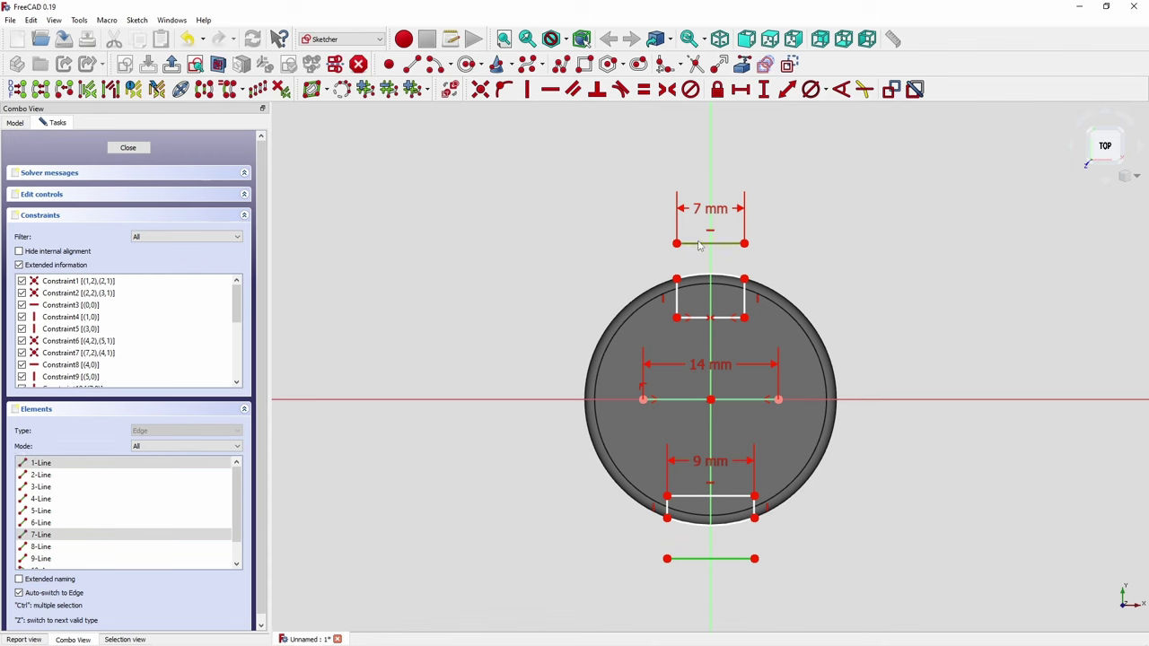
key("Delete")
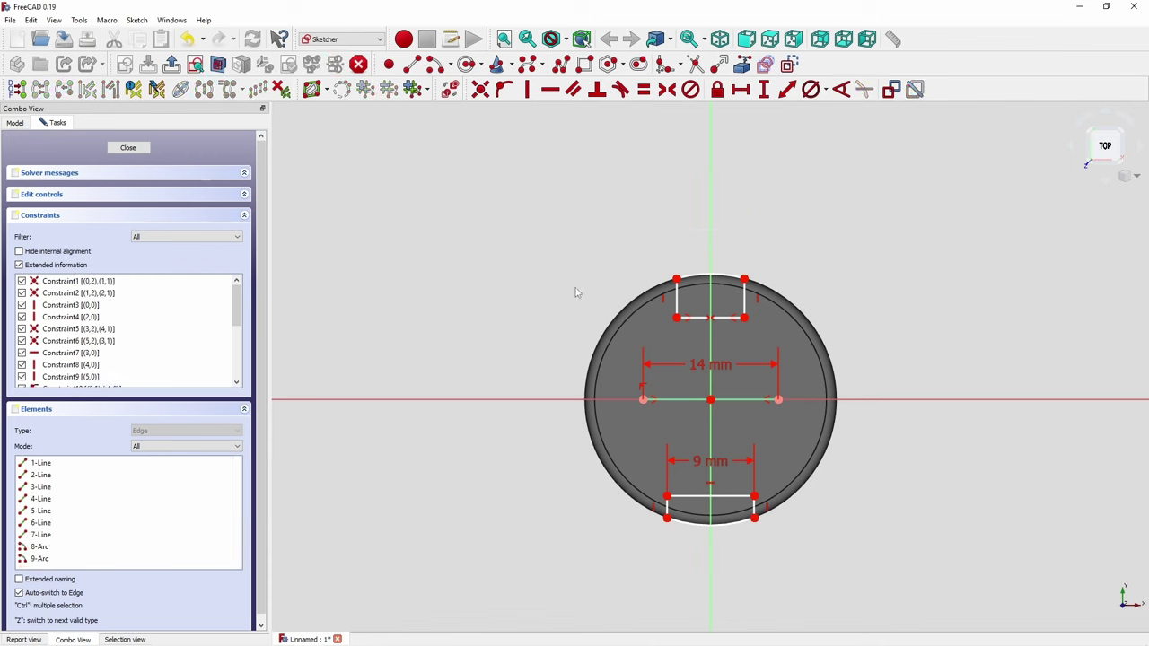
- Delete the remaining rectangle lines inside the circle, leaving the arcs and 14 mm line
left_click(676, 299)
left_click(699, 320)
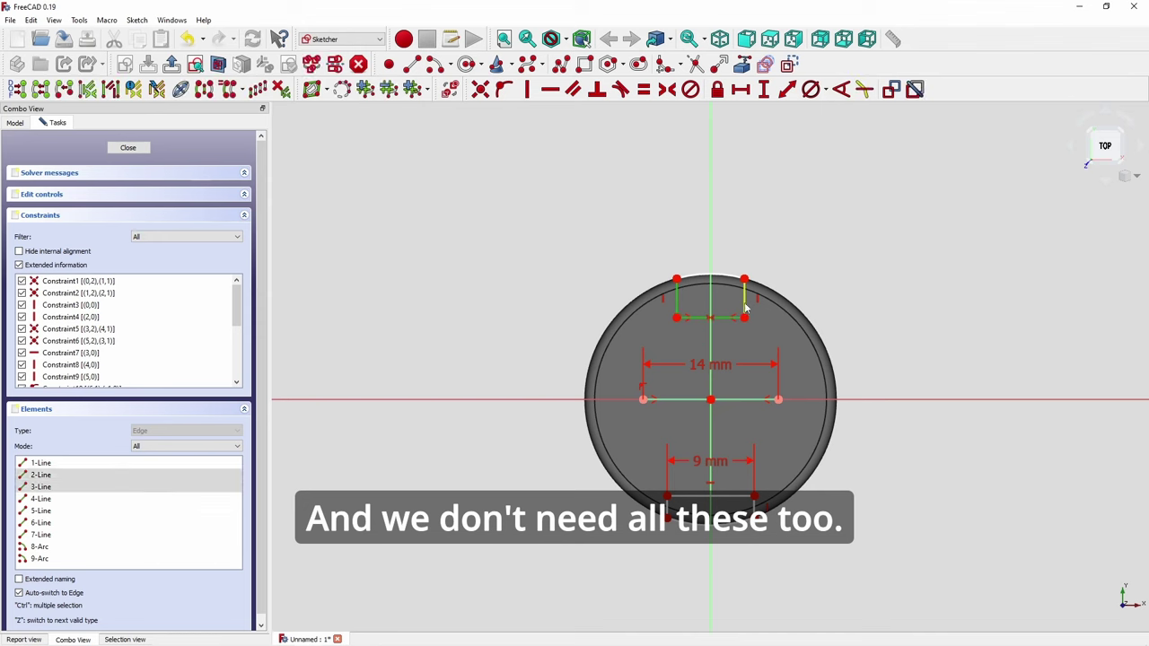
left_click(745, 300)
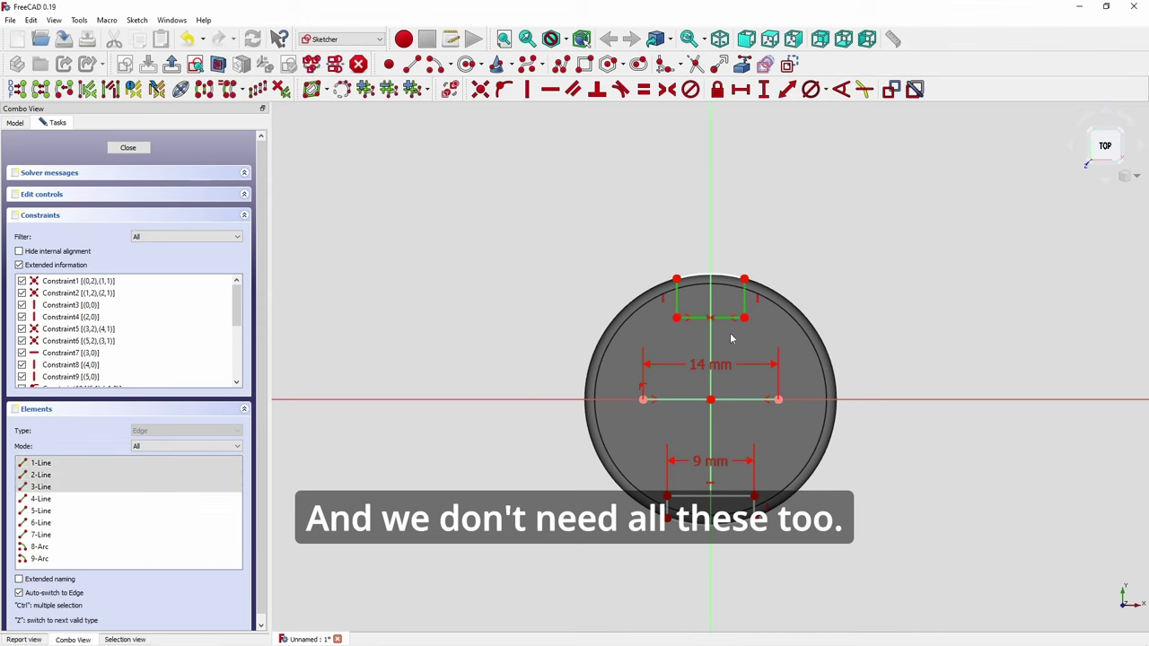
left_click(683, 499)
left_click(667, 508)
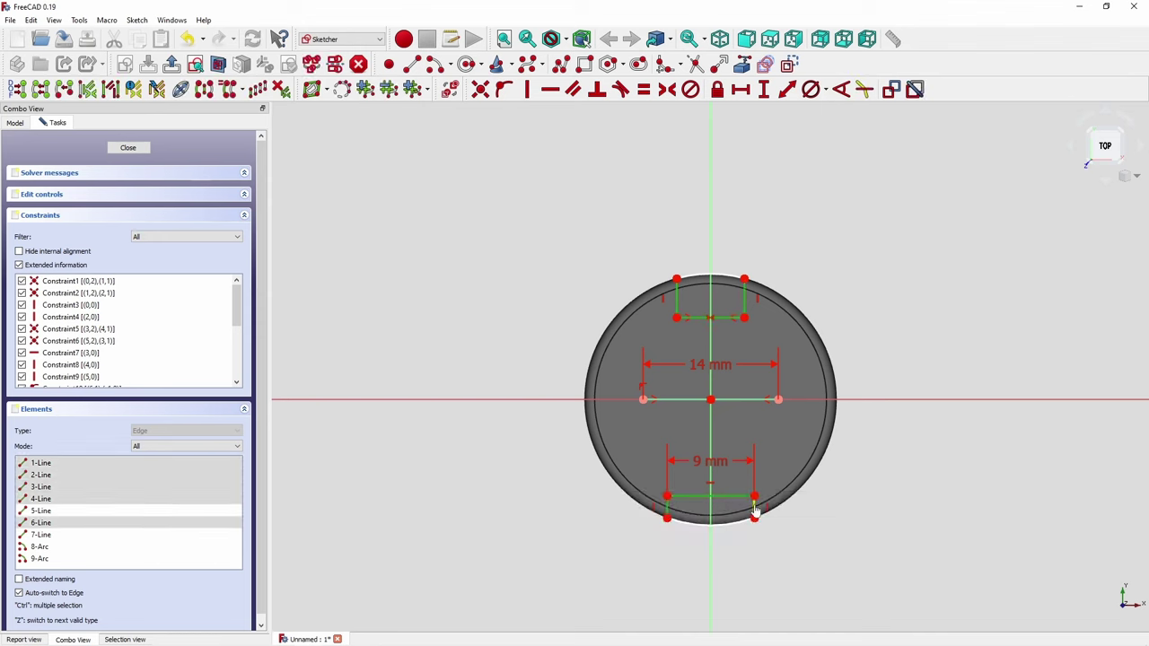
left_click(755, 510)
key("Delete")
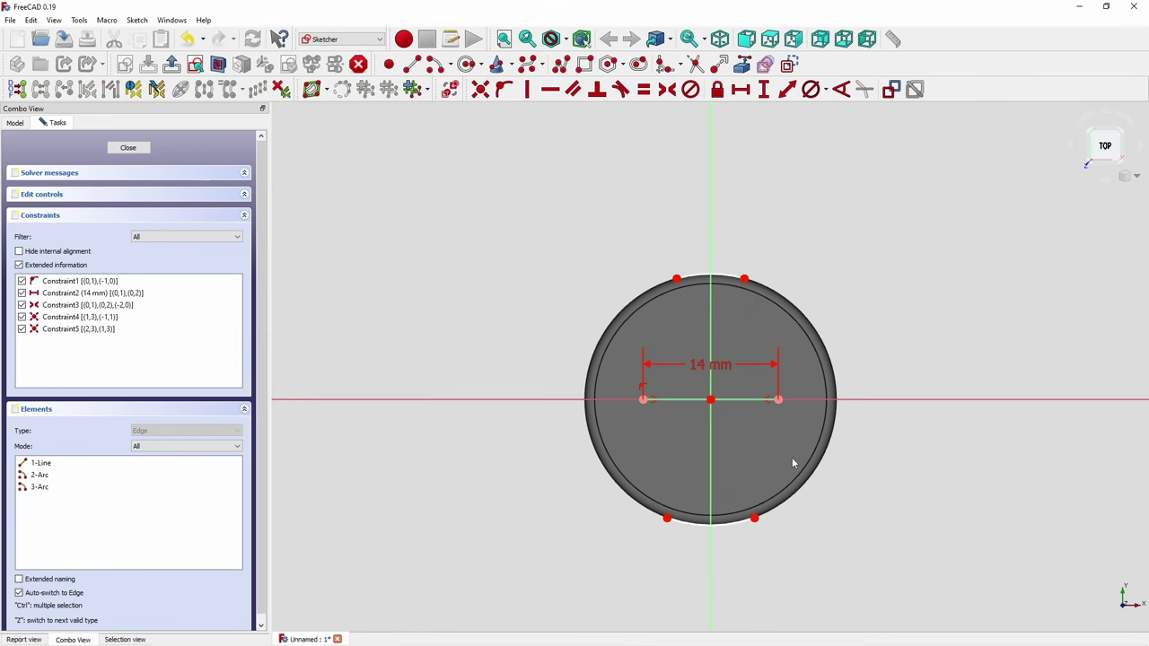
key("alt+Tab")
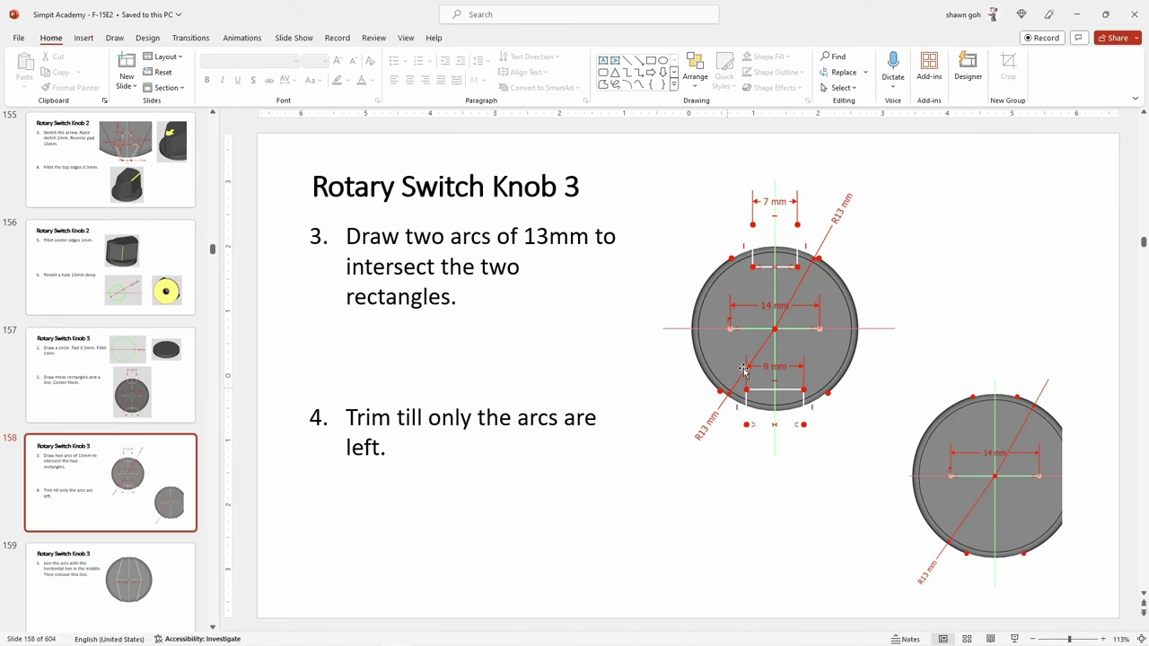
scroll(868, 484, "down", 1)
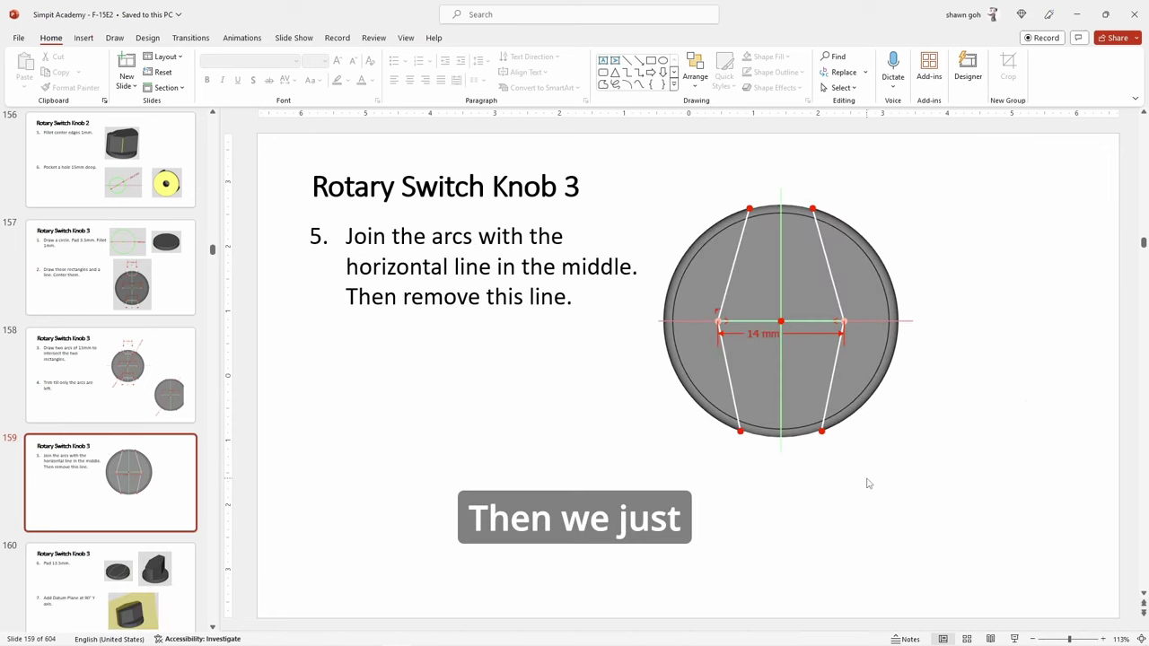
key("alt+Tab")
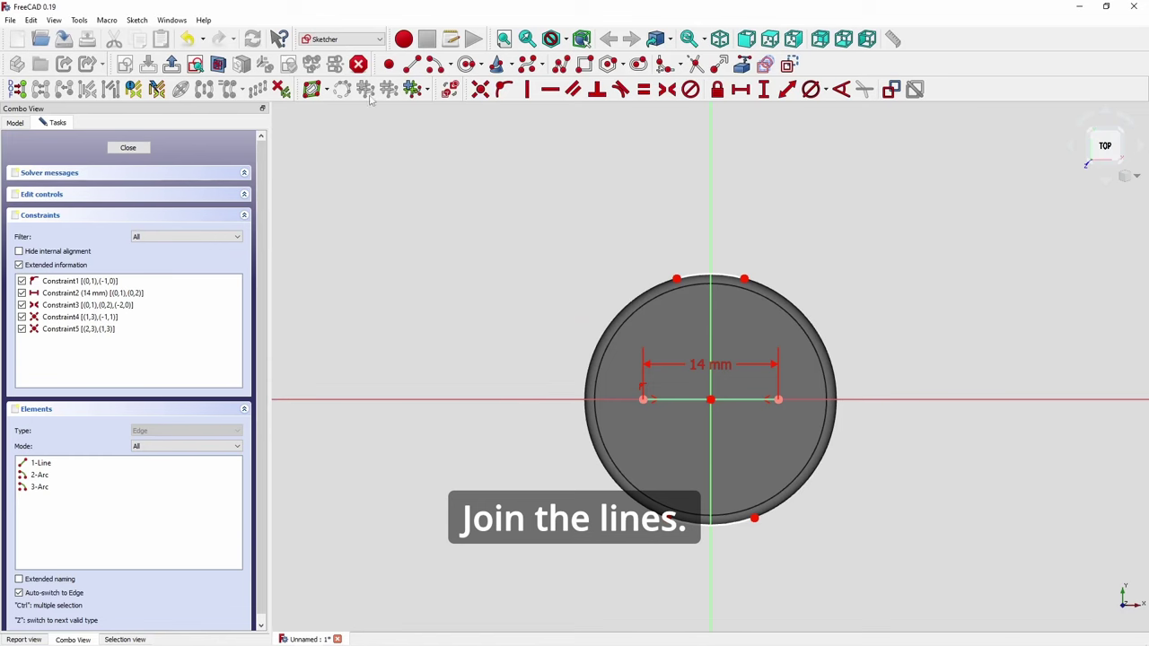
- Draw four lines joining the arc ends to the 14 mm middle line's ends
left_click(411, 64)
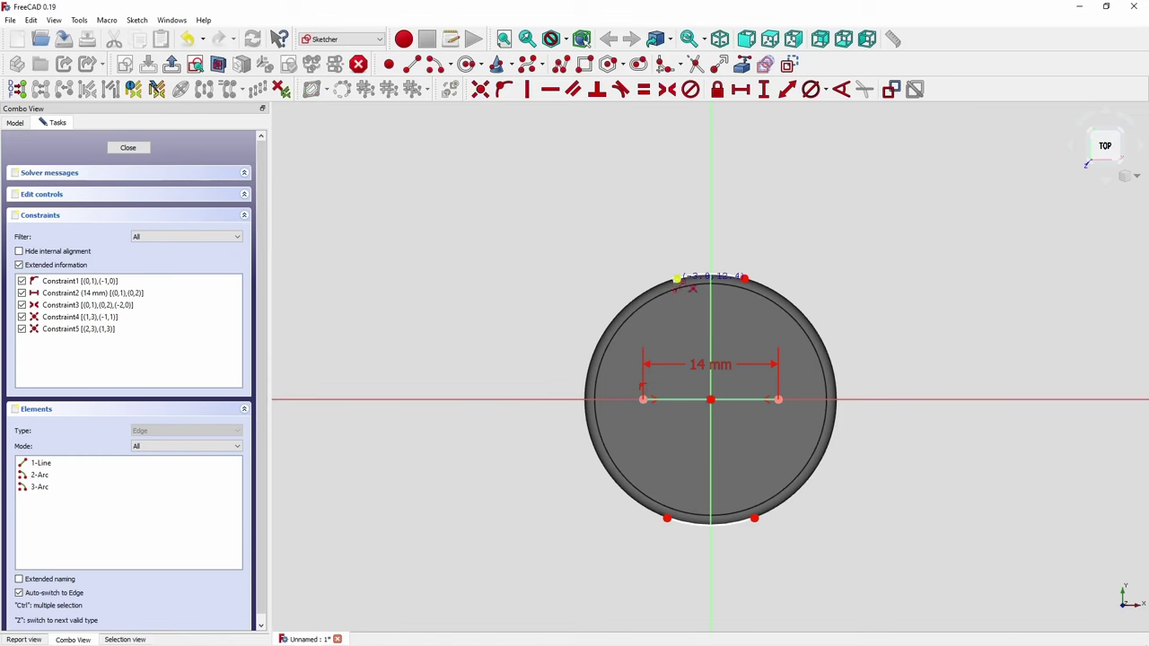
left_click(676, 280)
left_click(642, 400)
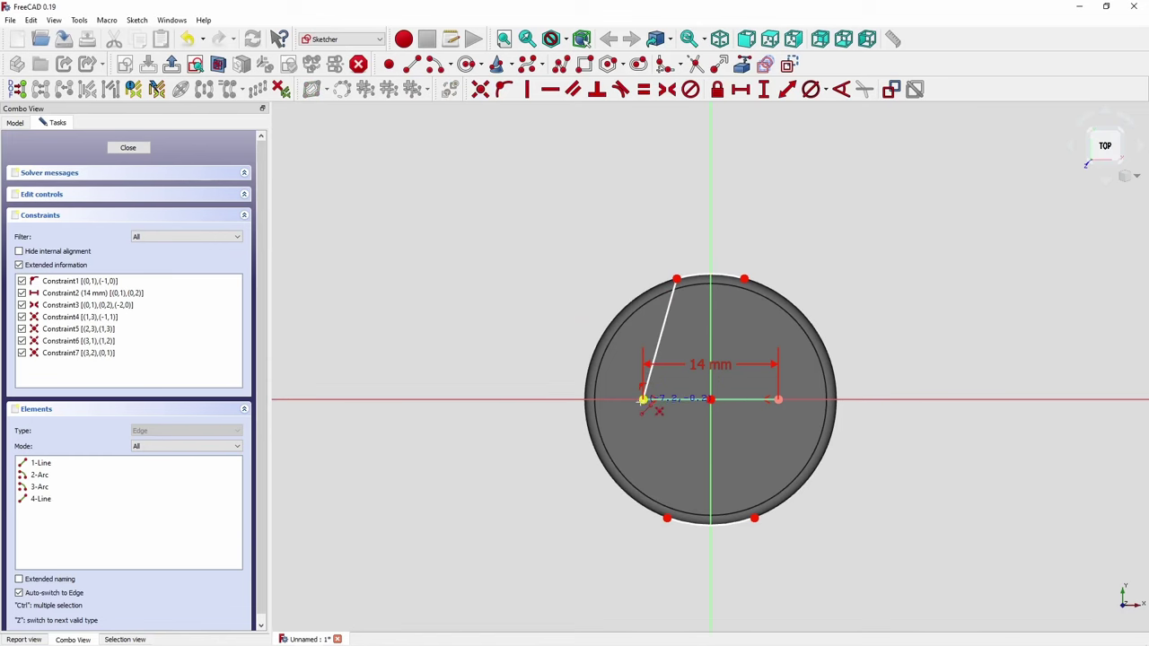
left_click(643, 399)
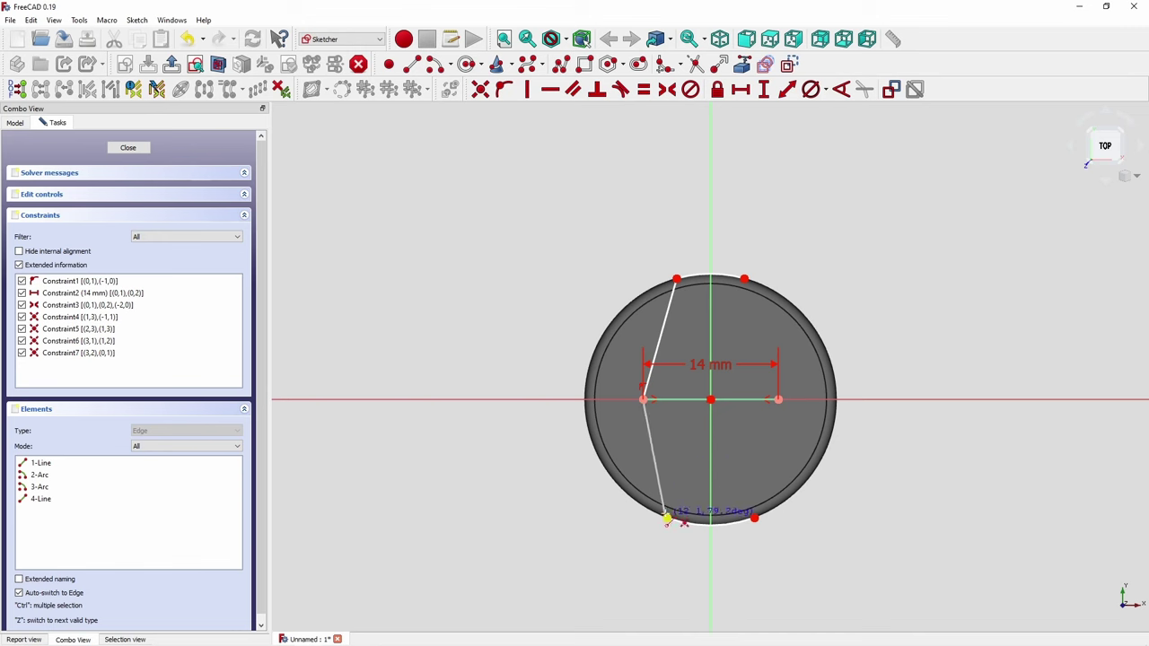
left_click(666, 518)
left_click(754, 519)
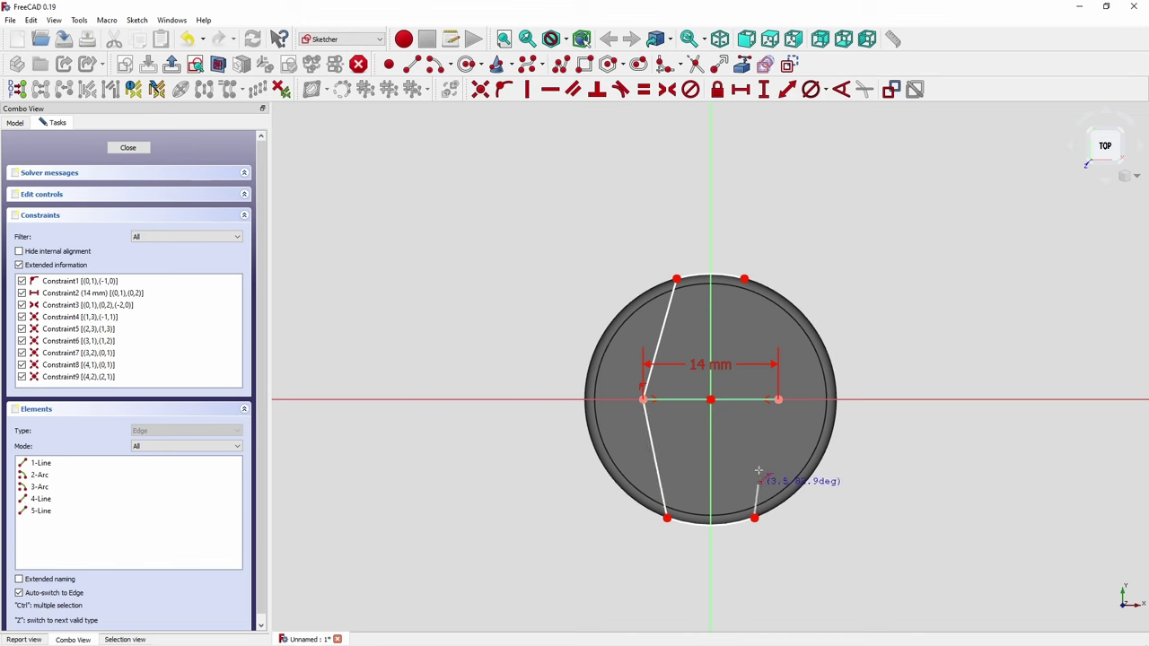
left_click(778, 400)
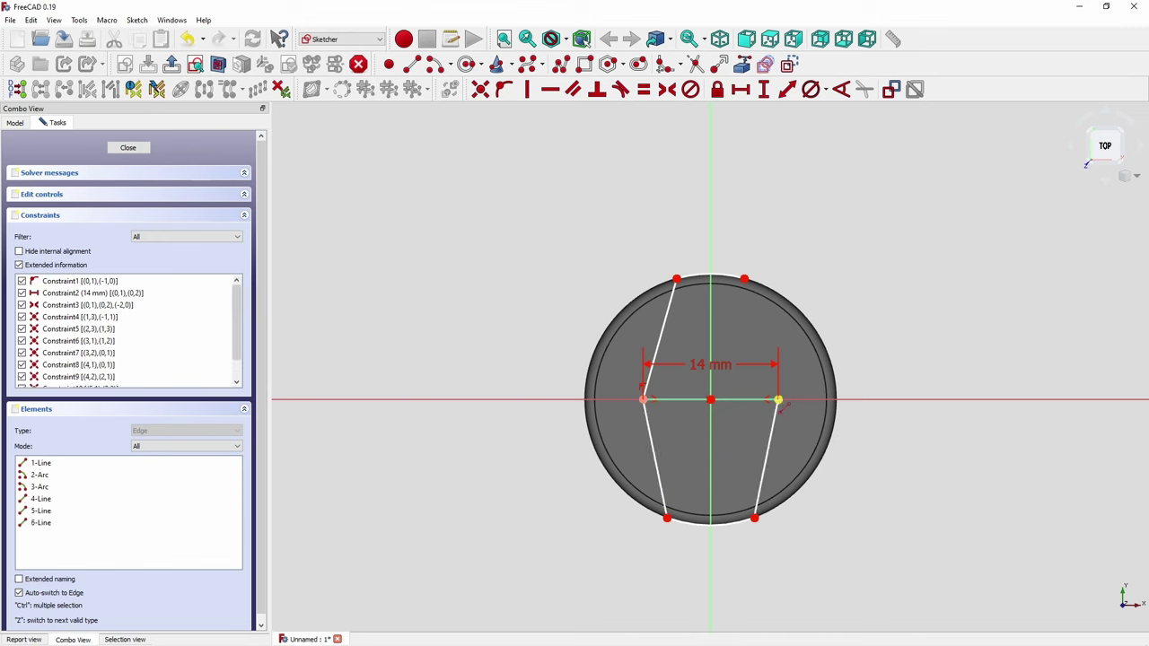
left_click(745, 279)
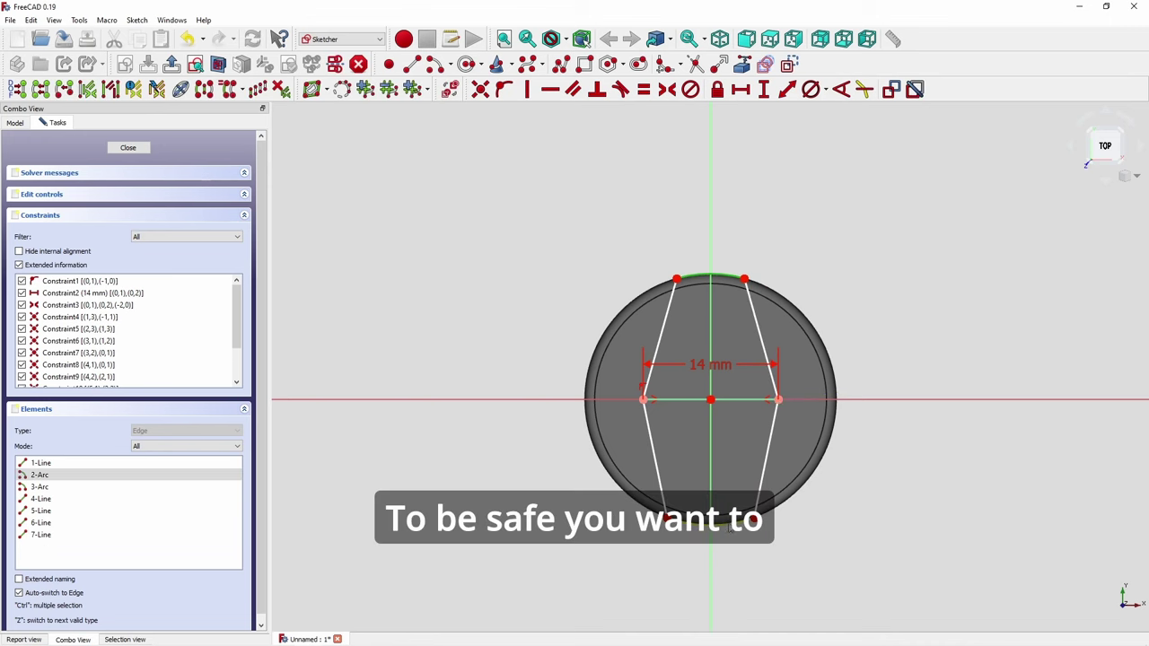
- Make both arcs equal with a 13 mm radius
left_click(724, 526)
left_click(825, 90)
left_click(831, 114)
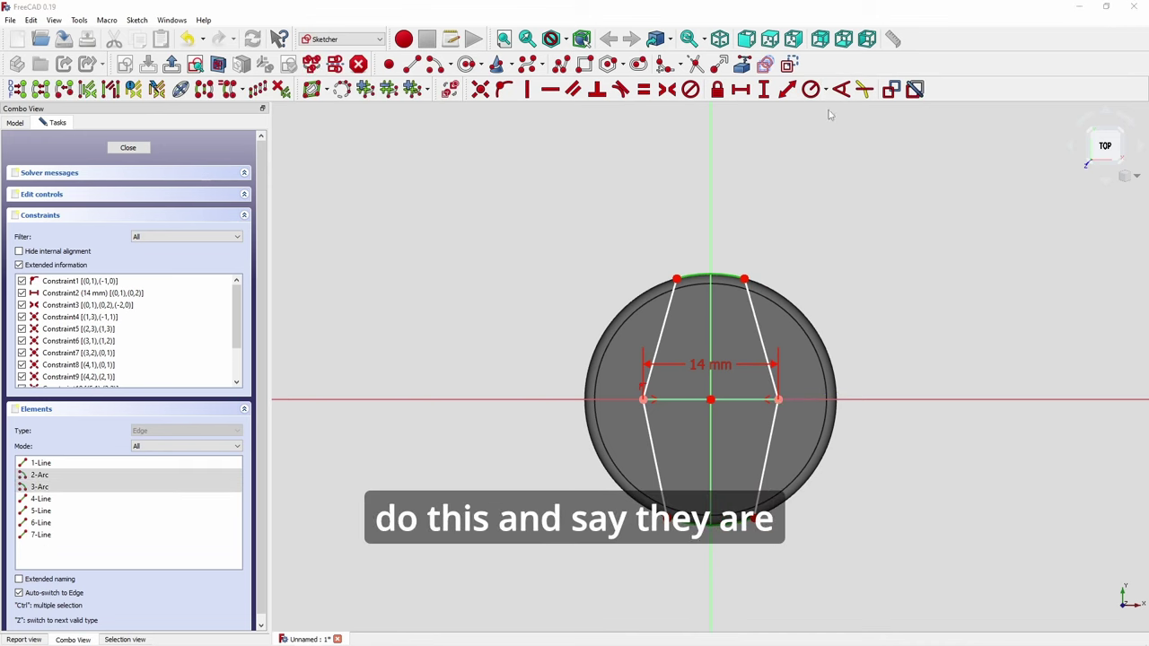
left_click(571, 348)
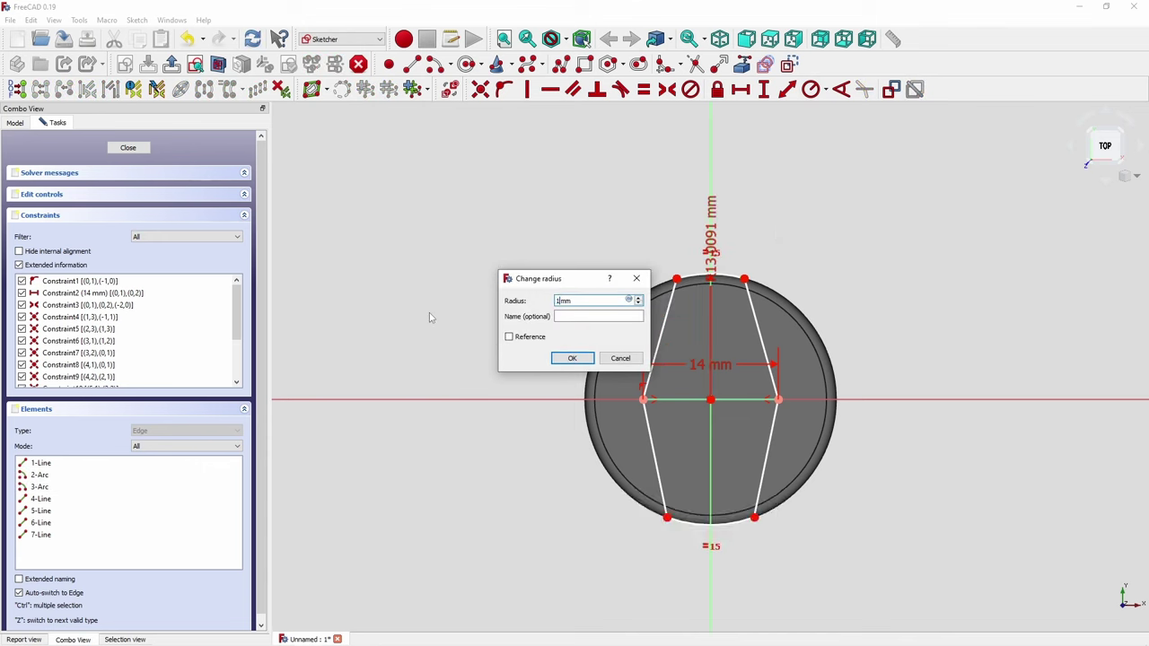
key("Return")
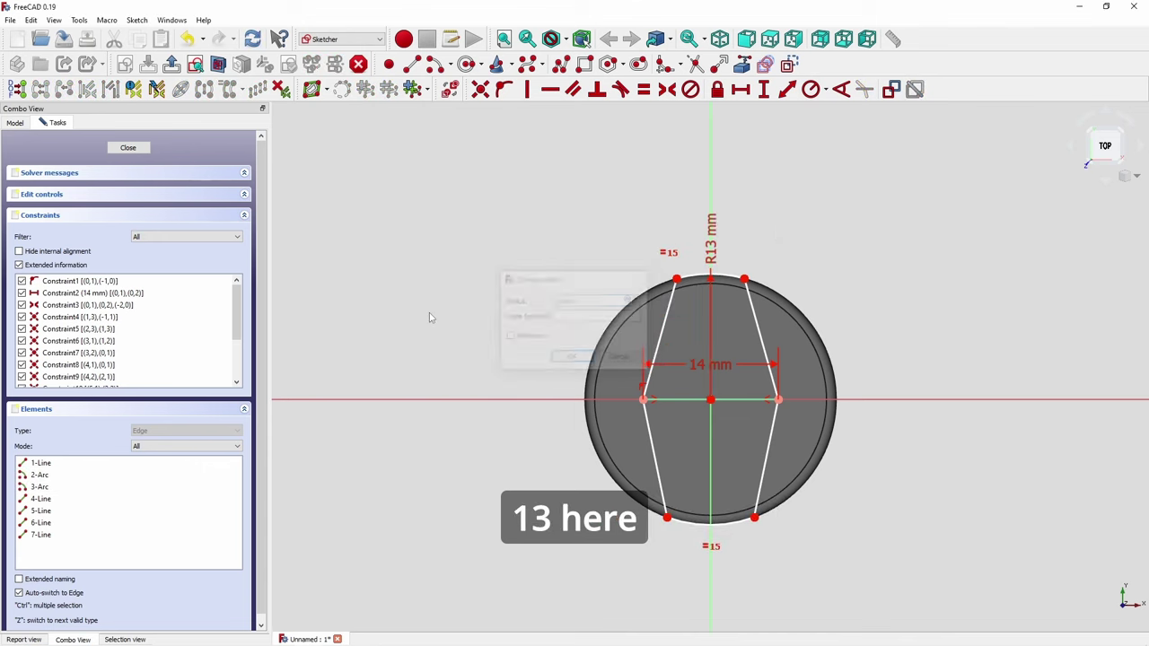
scroll(429, 317, "up", 1)
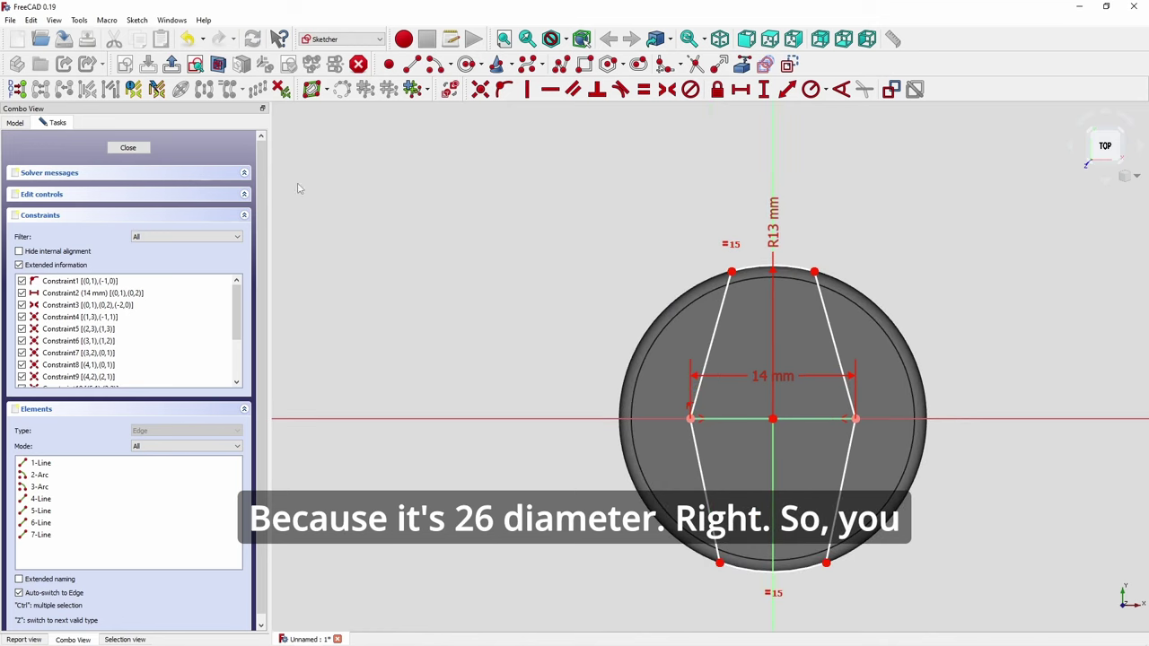
- Delete the horizontal middle line and close the sketch
left_click(732, 419)
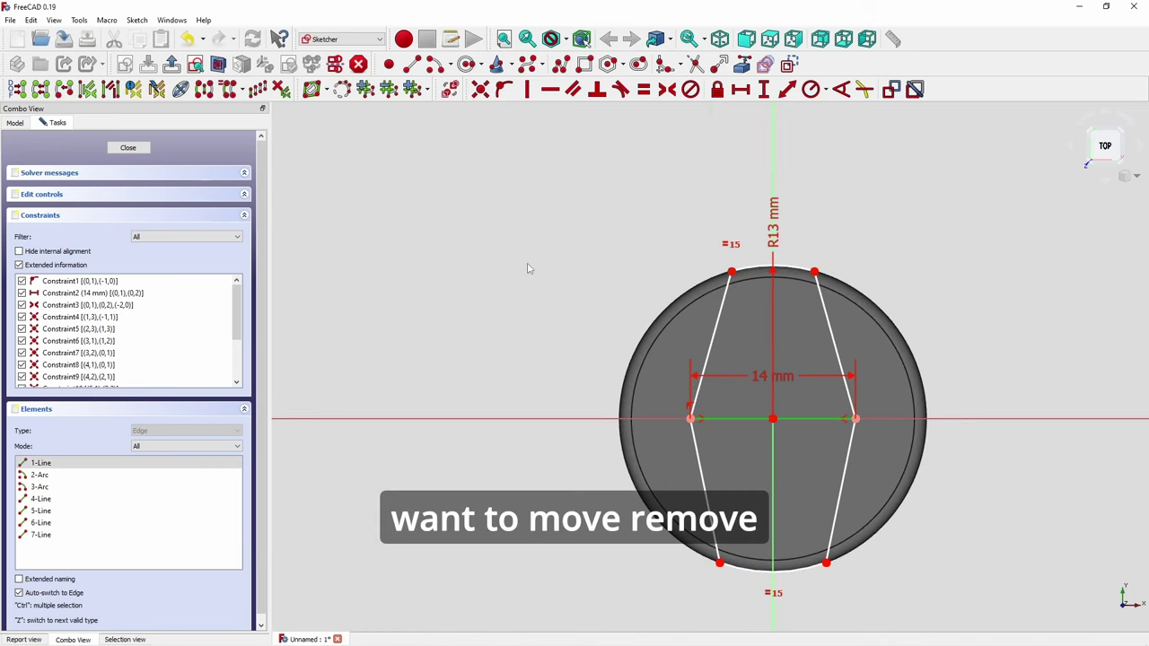
key("Delete")
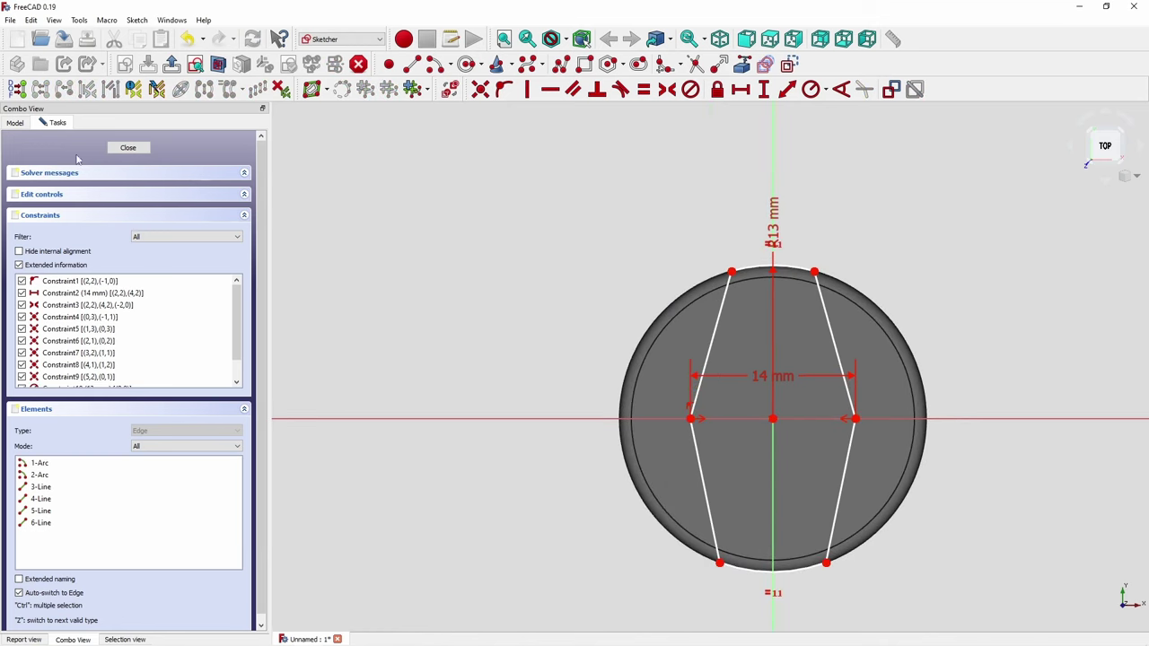
left_click(129, 146)
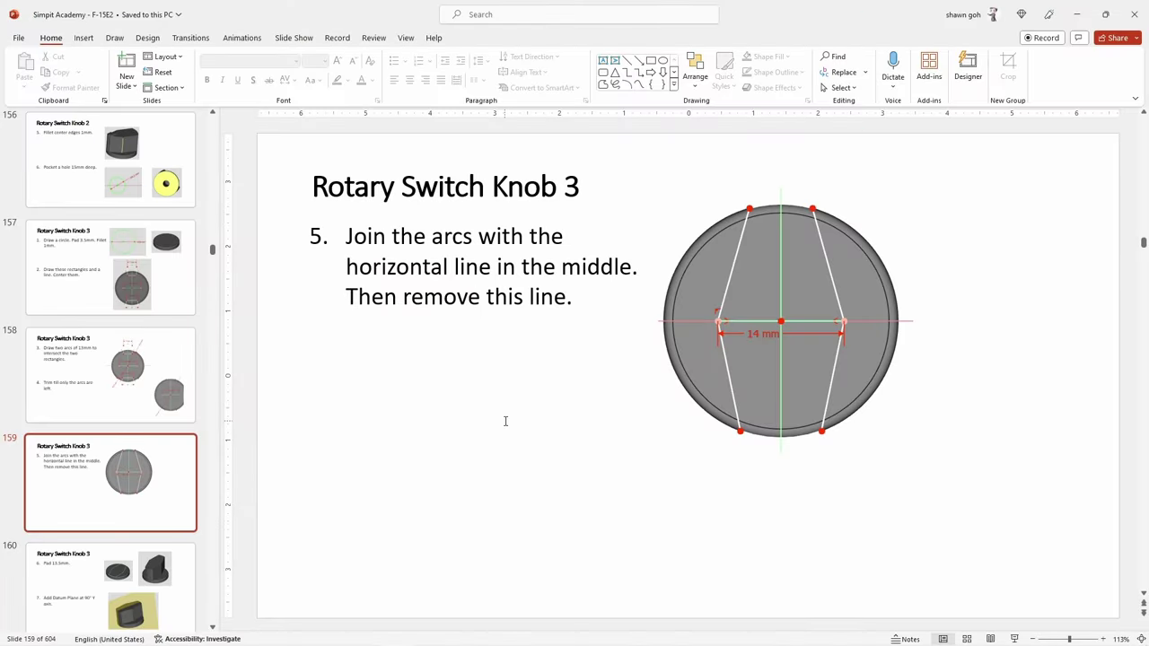
- Pad the closed sketch 13.5 mm to form the faceted block on the disc
scroll(506, 421, "down", 1)
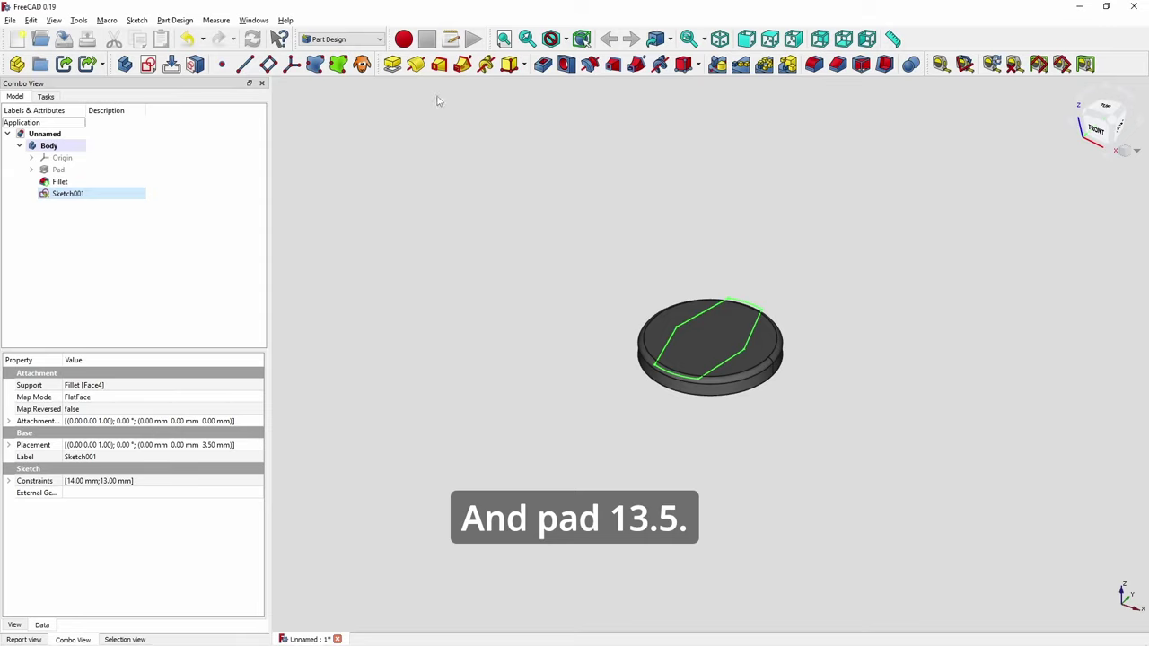
left_click(392, 64)
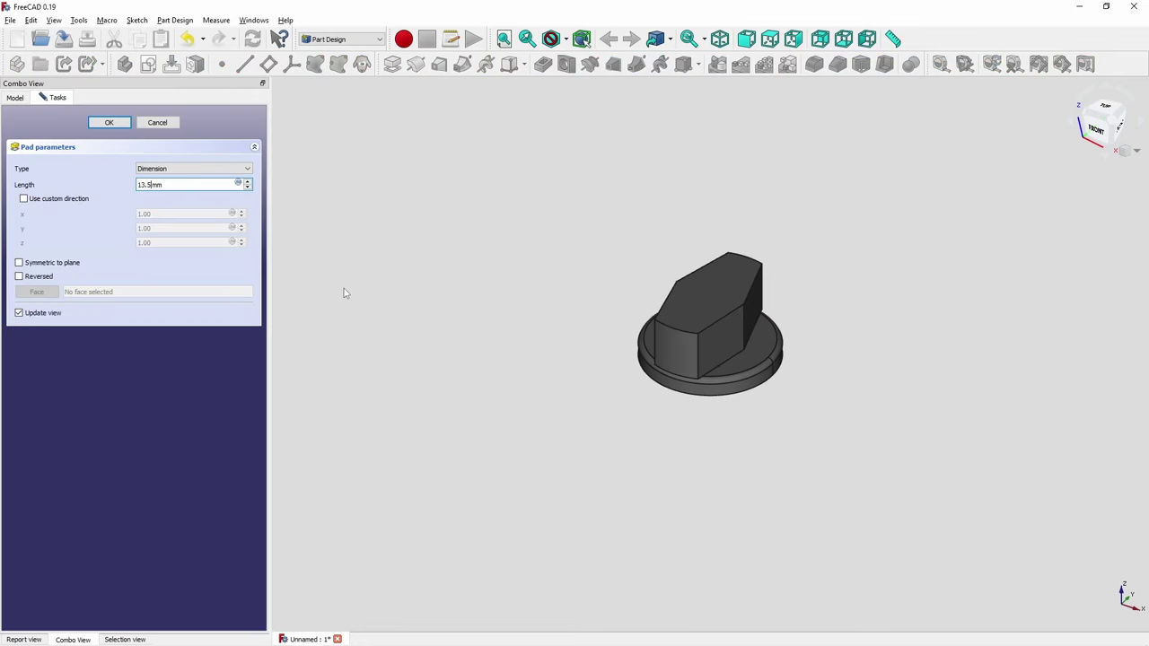
type("13.5")
key("Return")
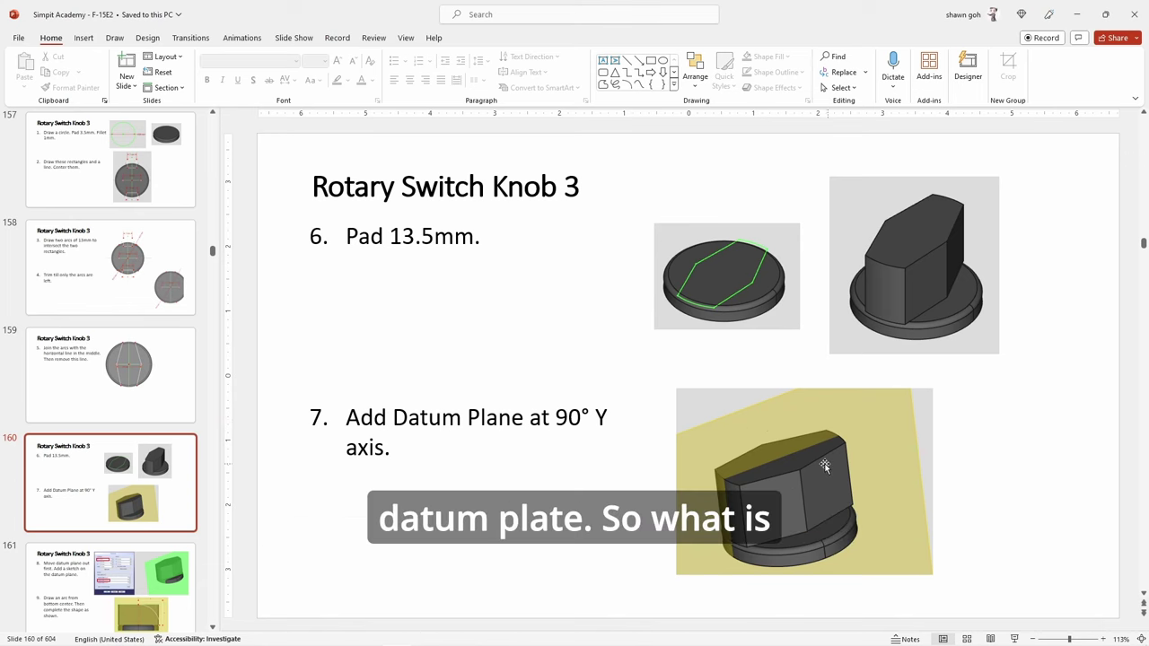
- Switch back to FreeCAD, where Pad001 shows the 13.5 mm block
key("alt+Tab")
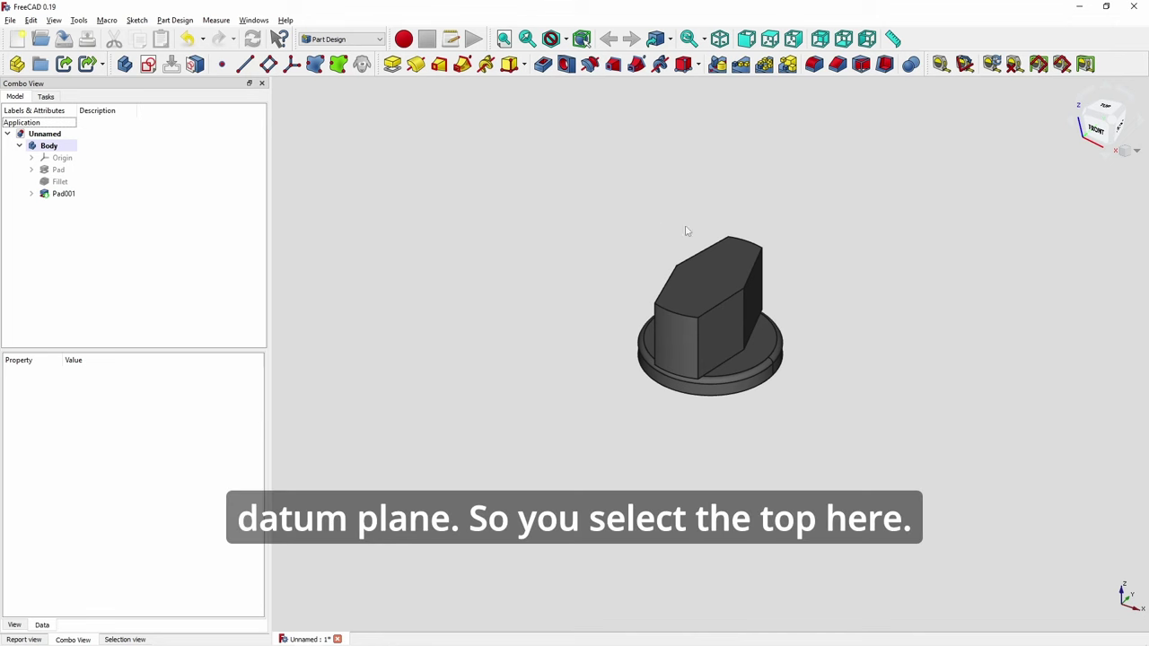
- Attach a datum plane to the knob's top face, rotated 90° around the y-axis
left_click(706, 273)
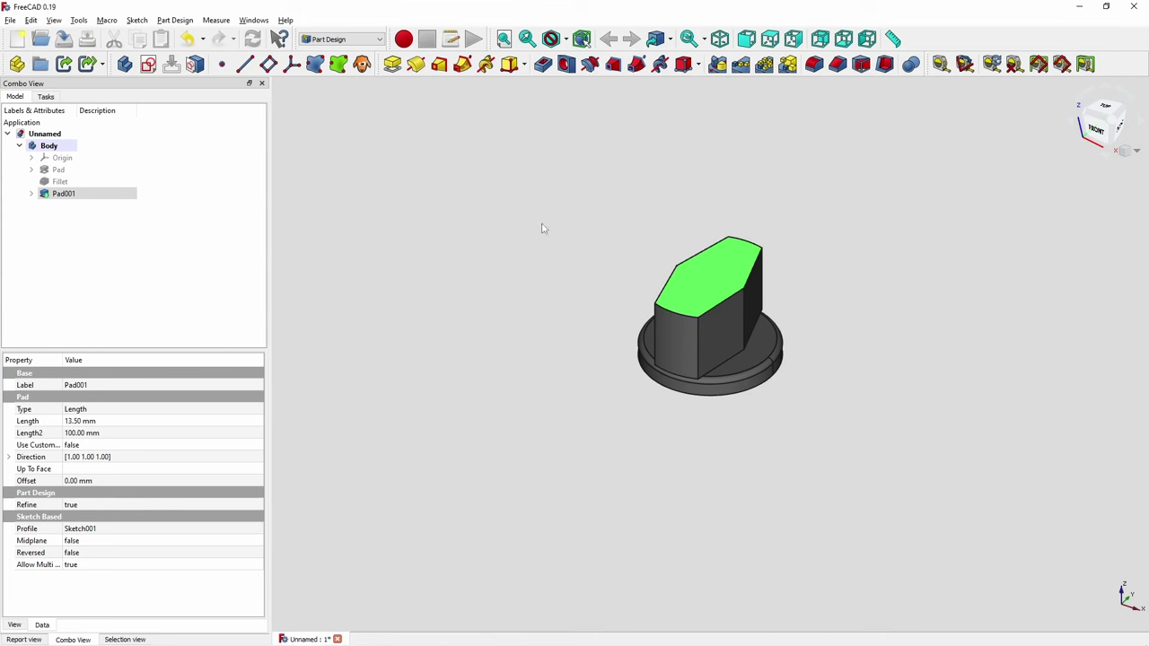
left_click(268, 64)
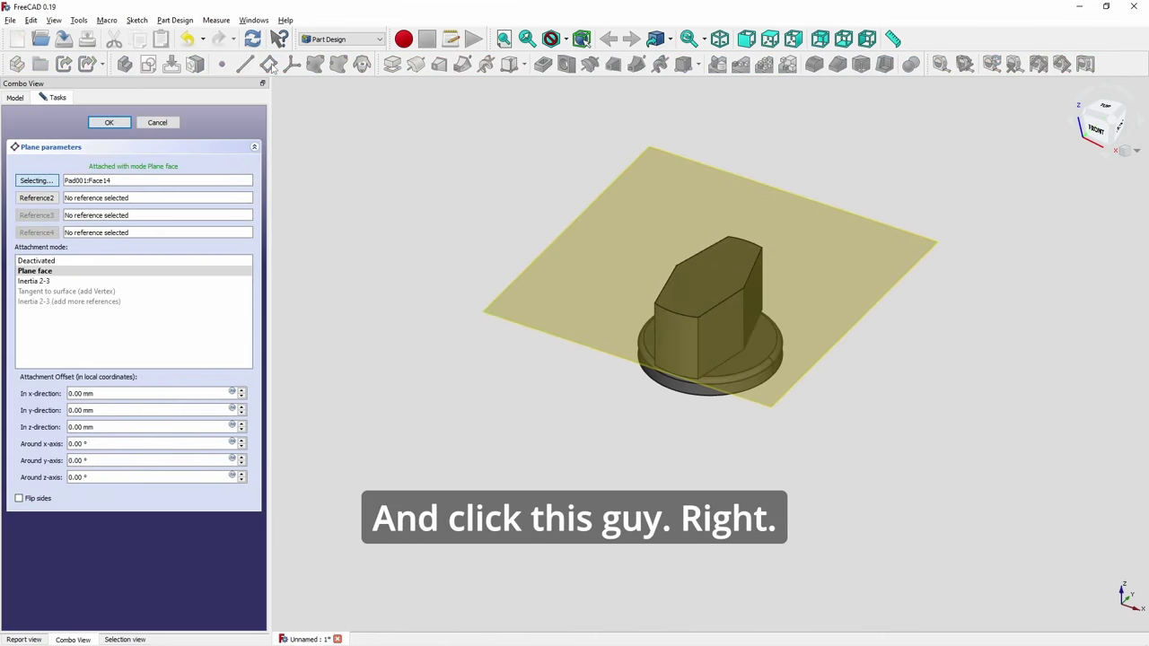
left_click(70, 460)
type("9")
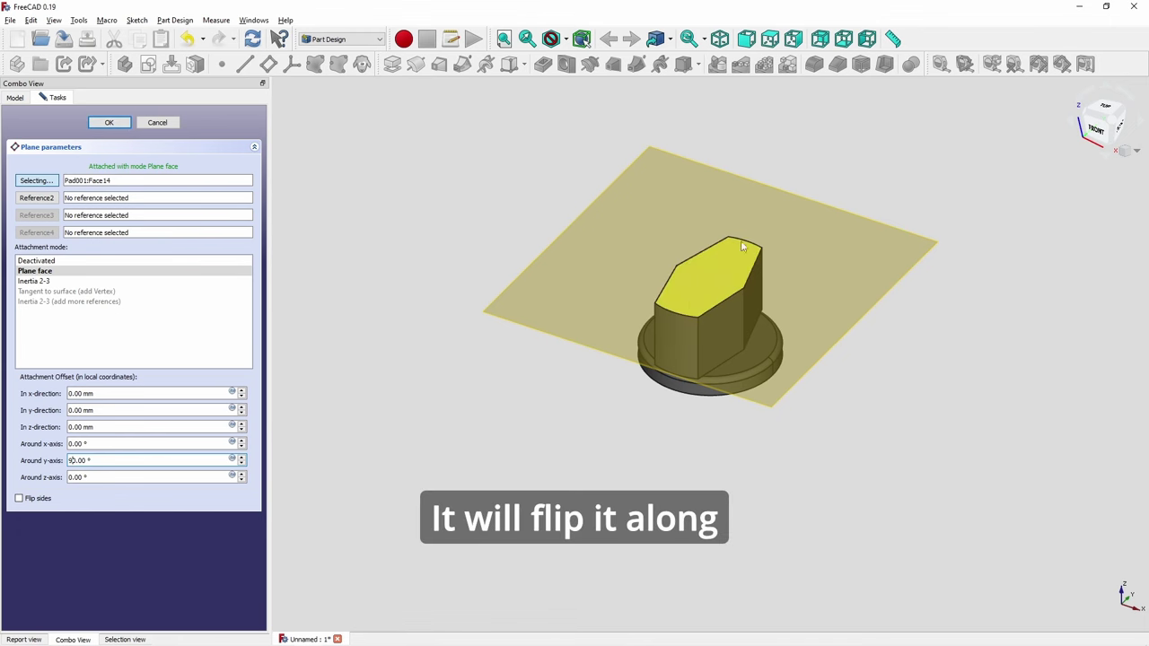
left_click(106, 124)
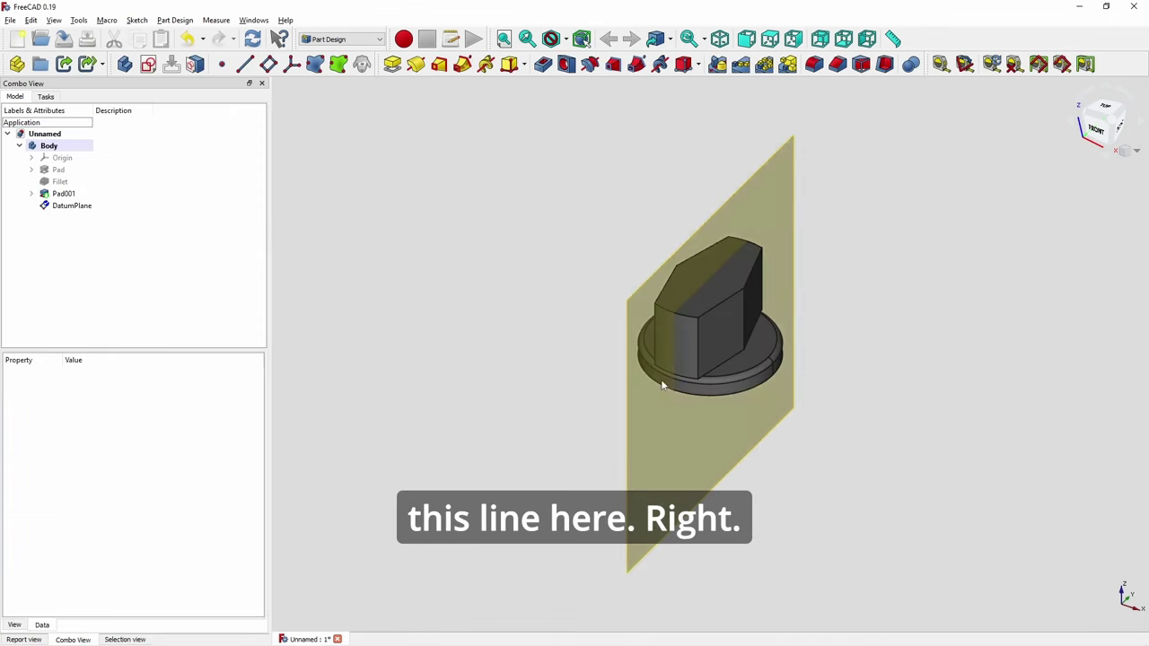
- Set the DatumPlane's Attachment Offset X translation to 8 mm
middle_click_drag(928, 411, 838, 377)
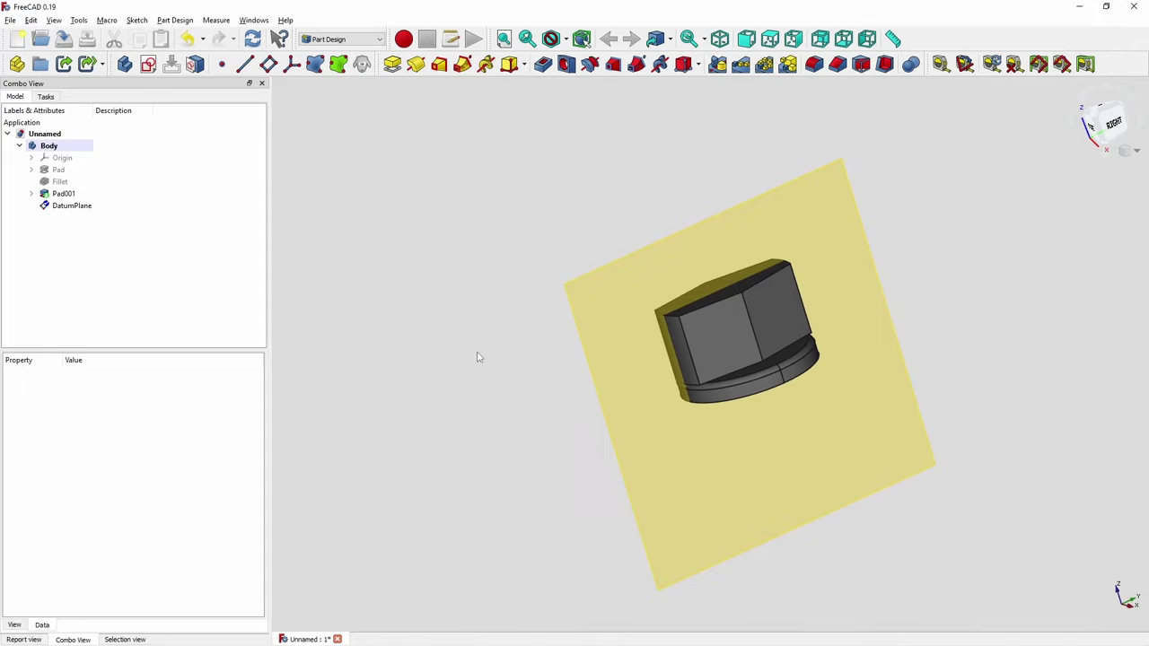
key("alt+Tab")
scroll(629, 417, "down", 1)
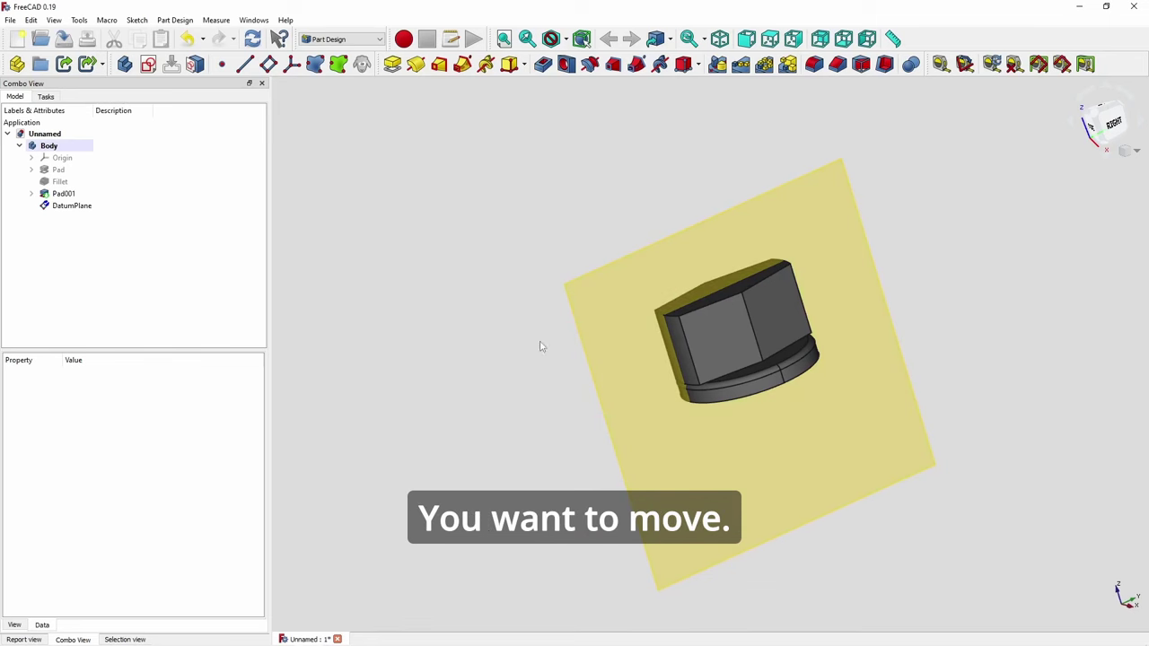
left_click(69, 205)
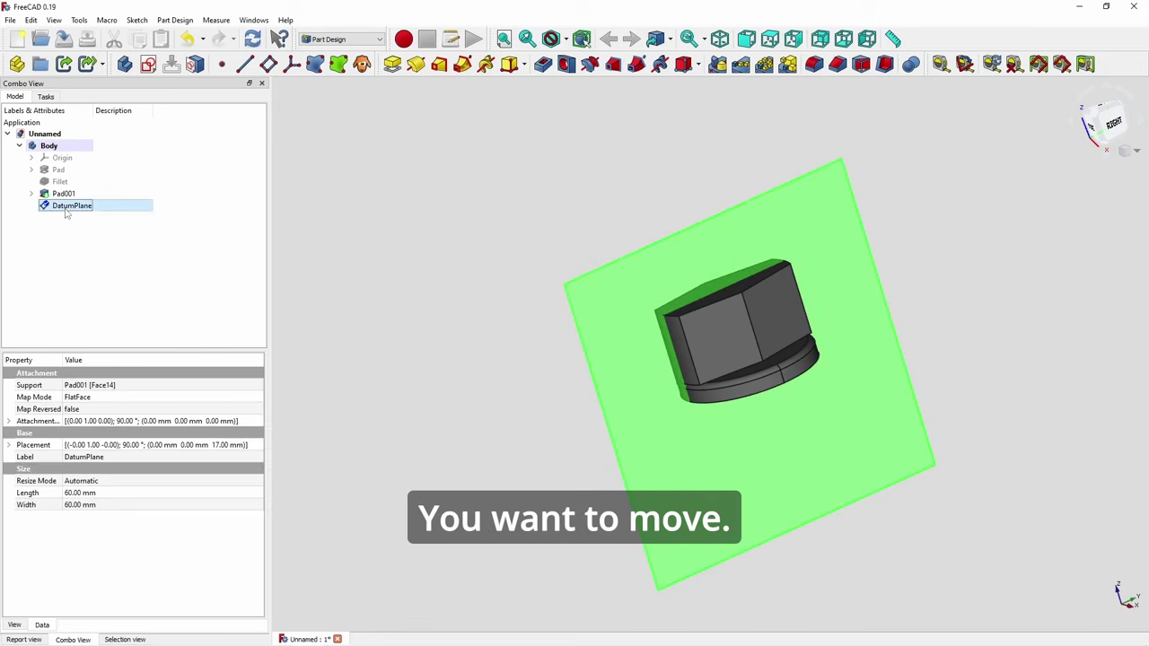
left_click(258, 423)
left_click(257, 423)
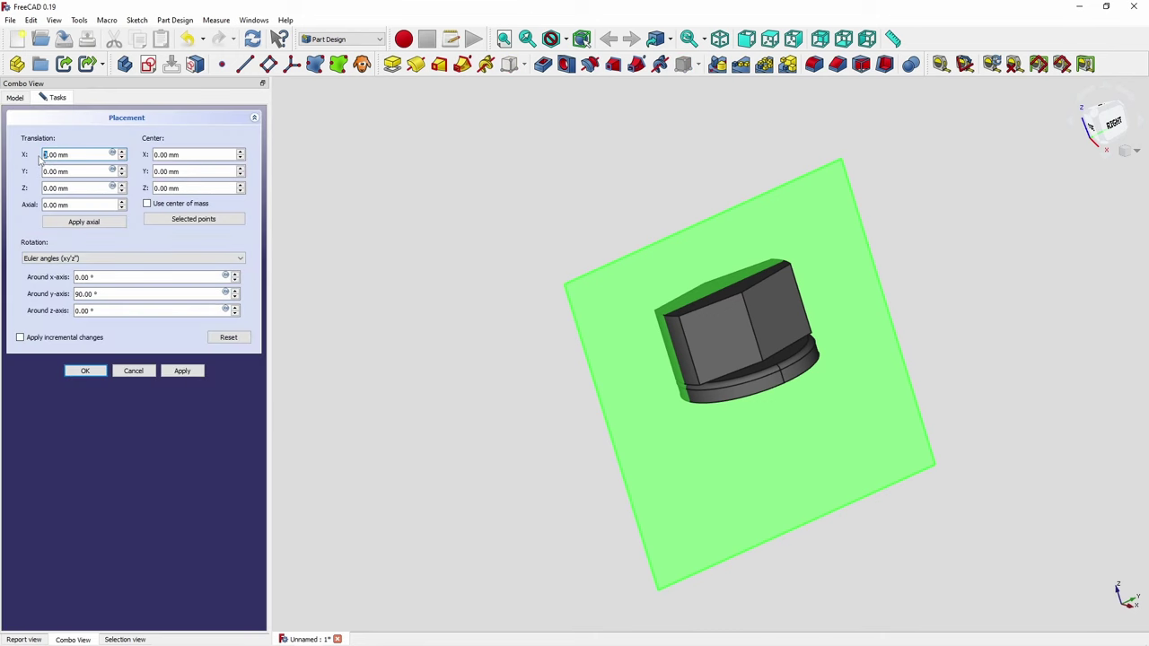
type("8")
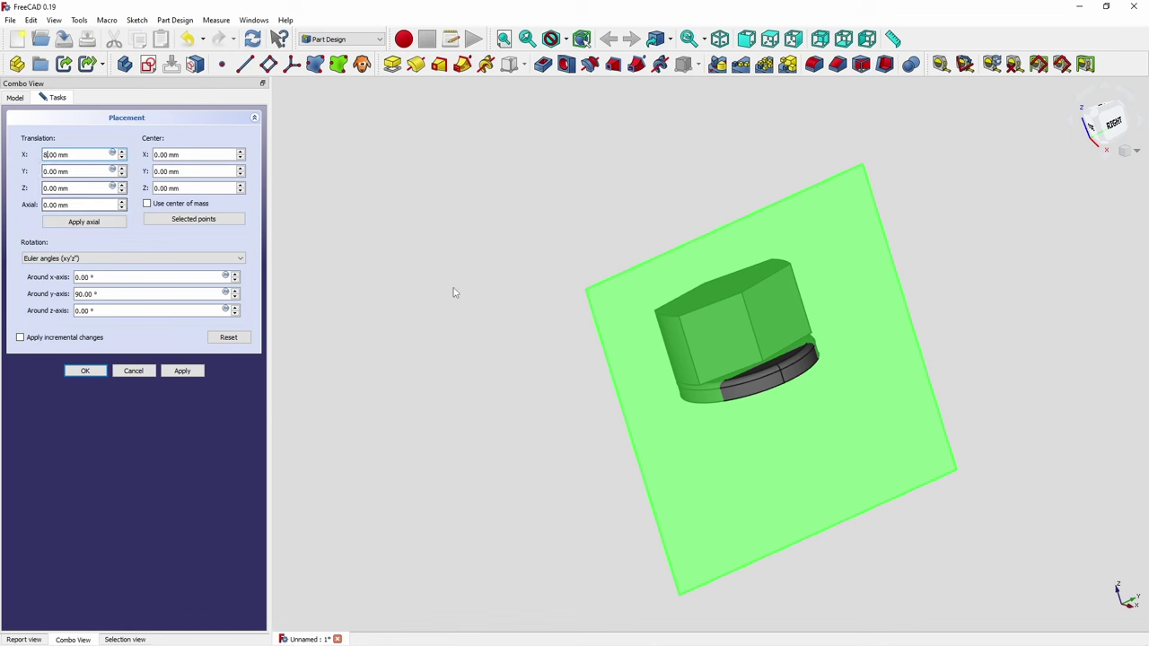
left_click(84, 371)
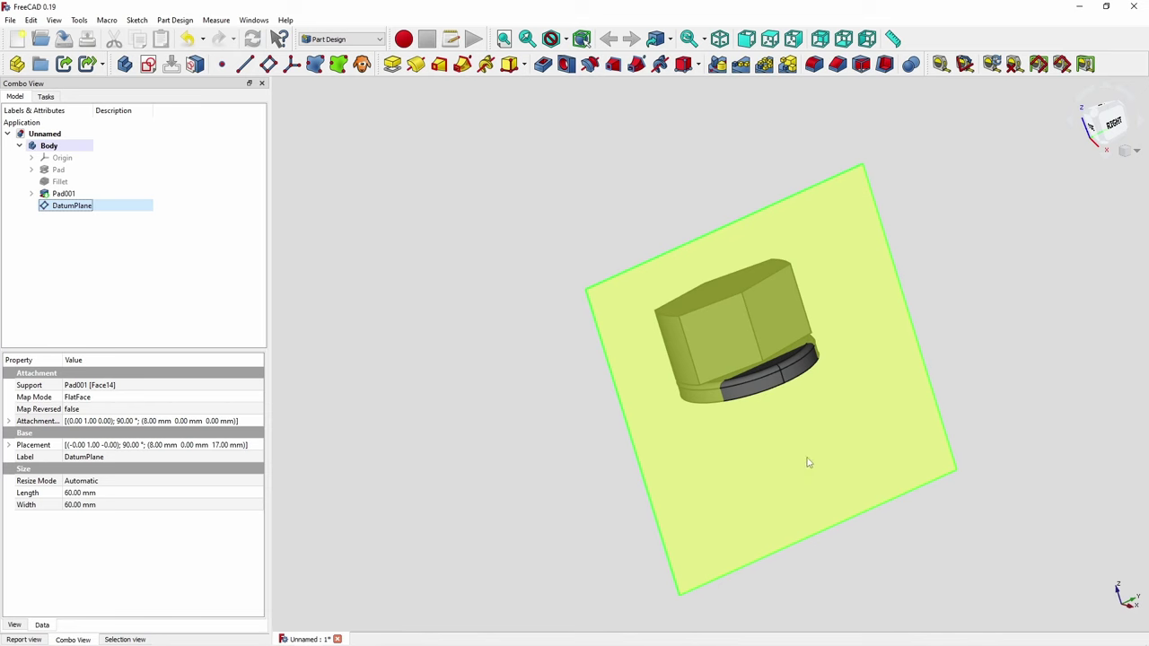
middle_click_drag(782, 472, 685, 417)
- Start a sketch on the selected offset datum plane, checking the tutorial slides alongside
left_click(797, 413)
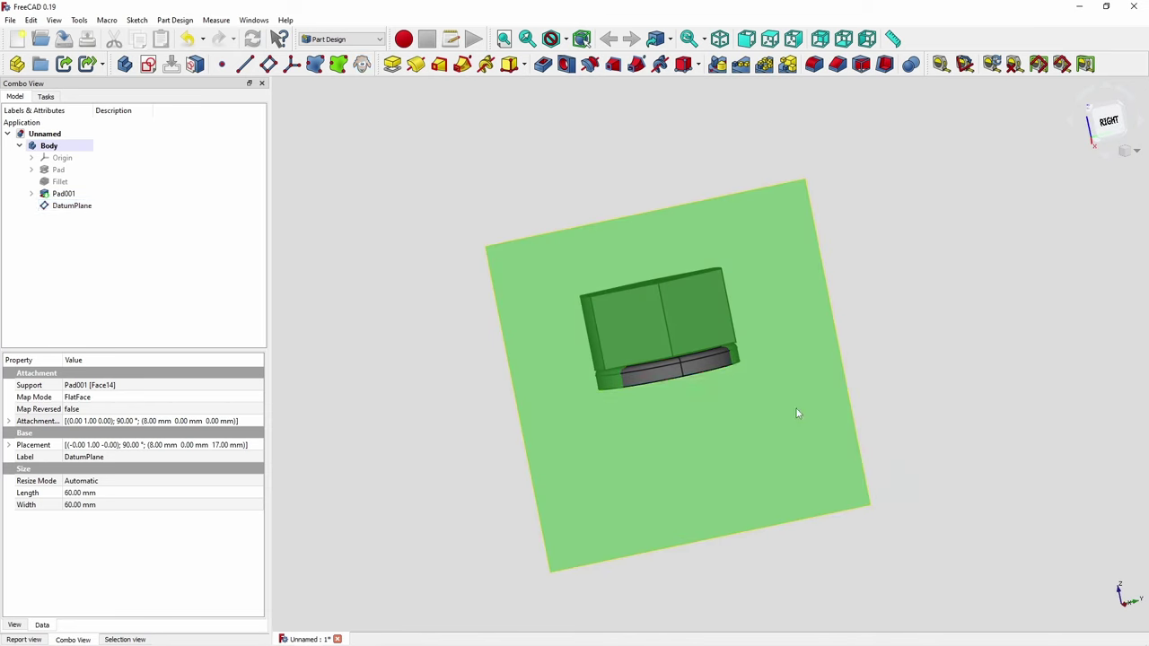
left_click(148, 65)
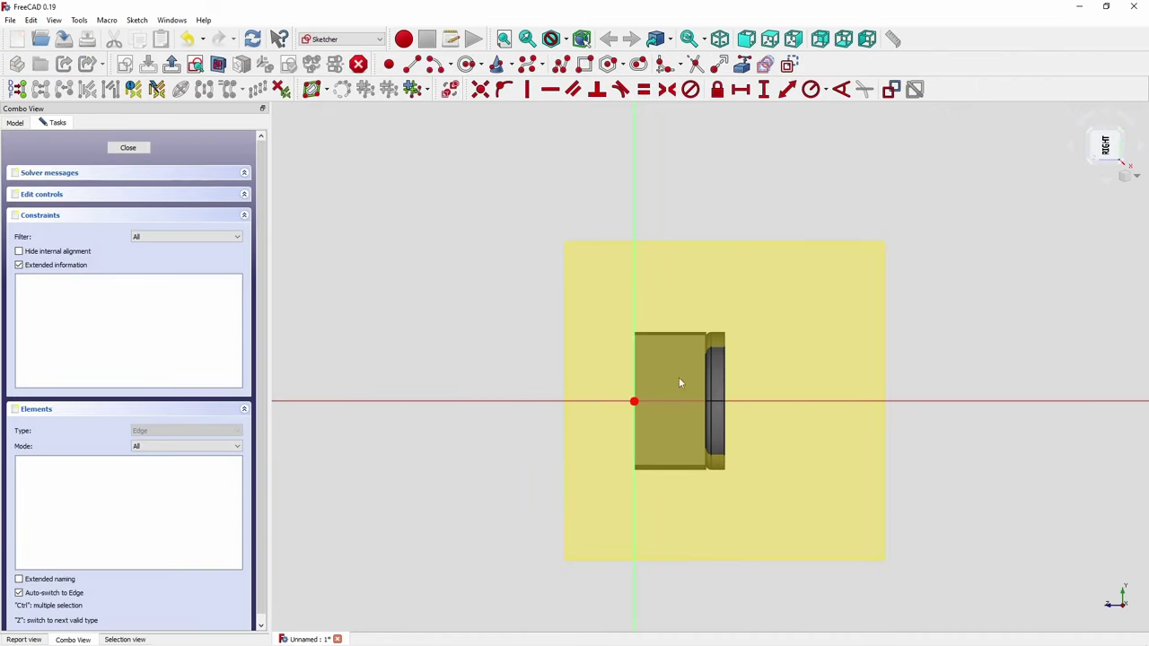
key("alt+Tab")
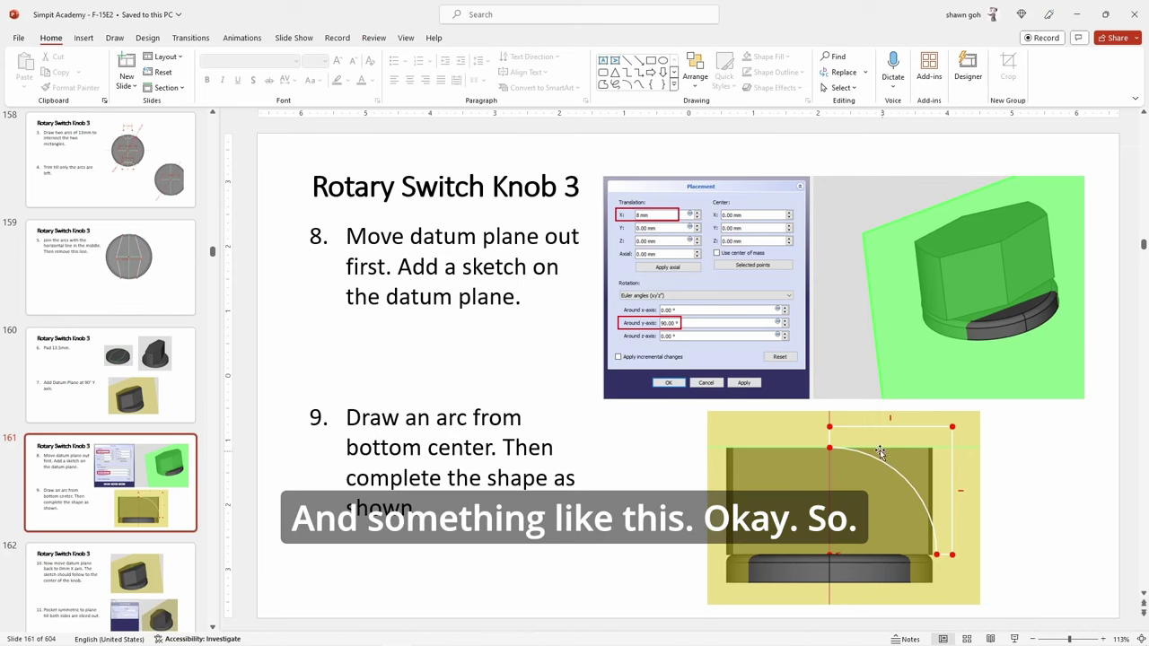
key("alt+Tab")
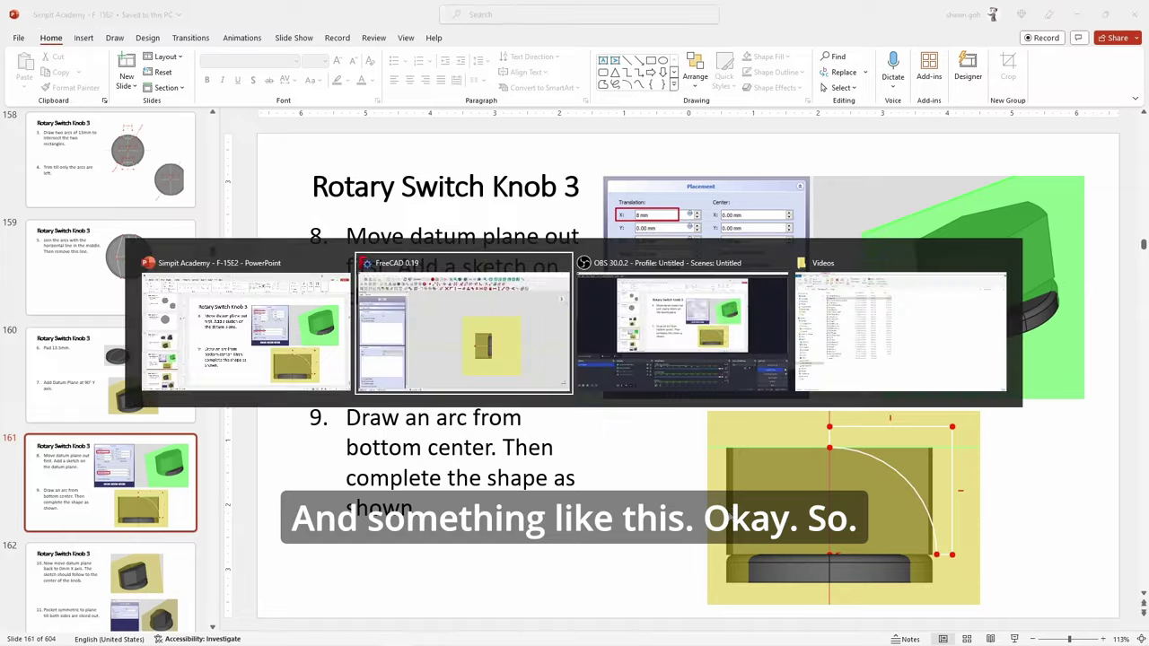
key("alt+Tab")
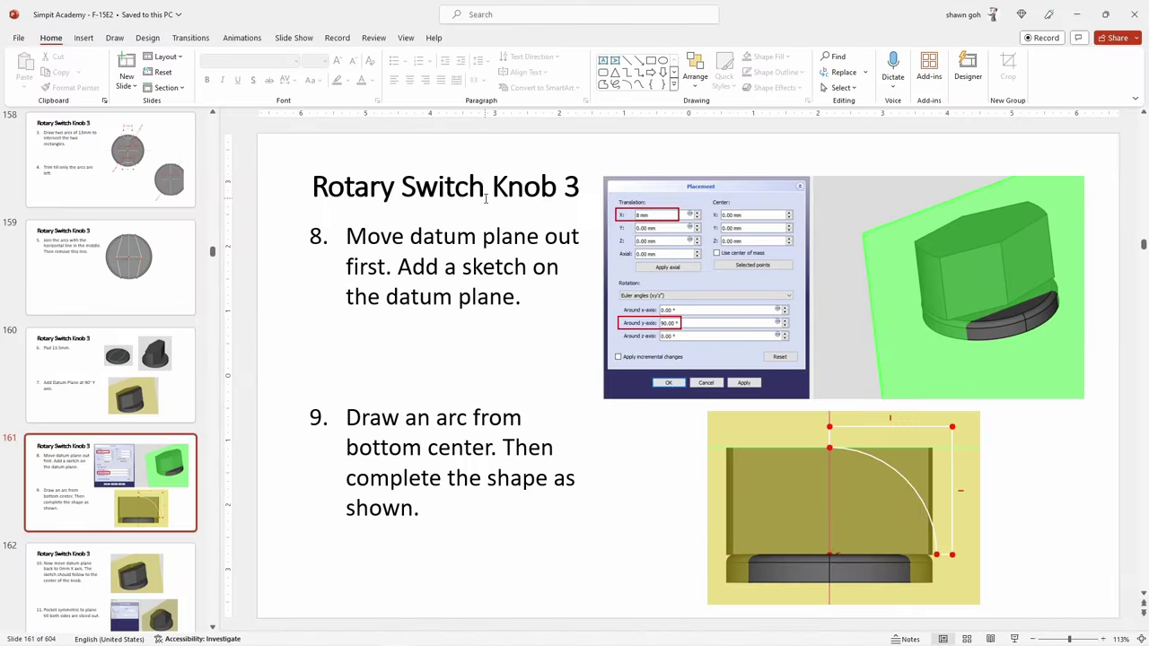
key("alt+Tab")
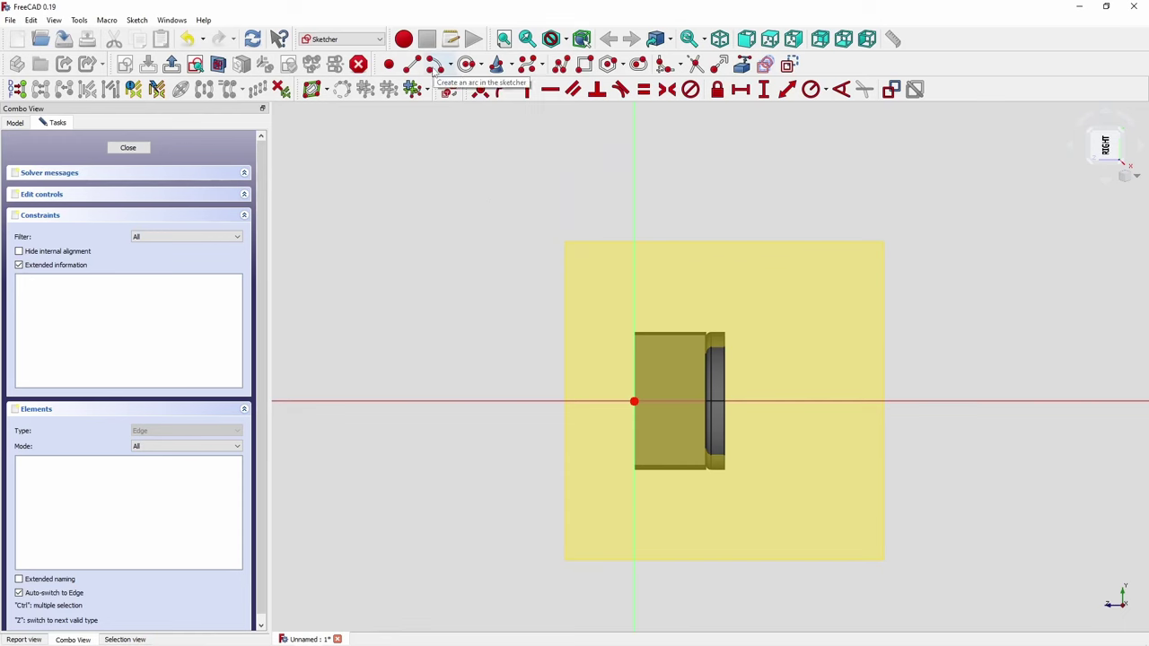
key("alt+Tab")
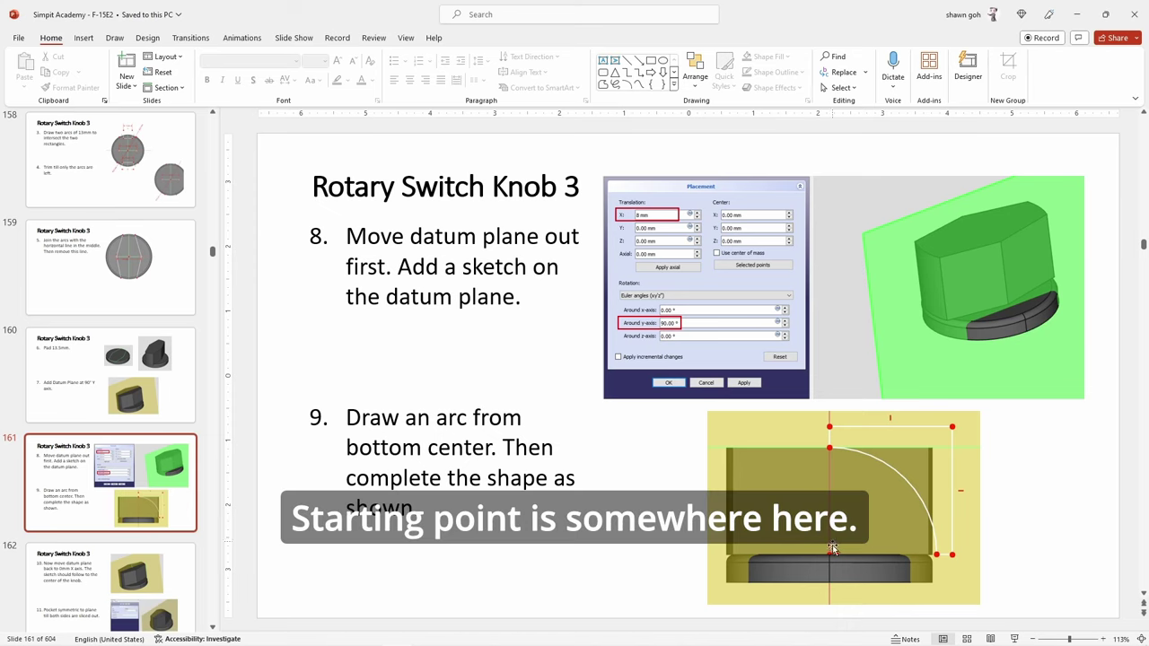
key("alt+Tab")
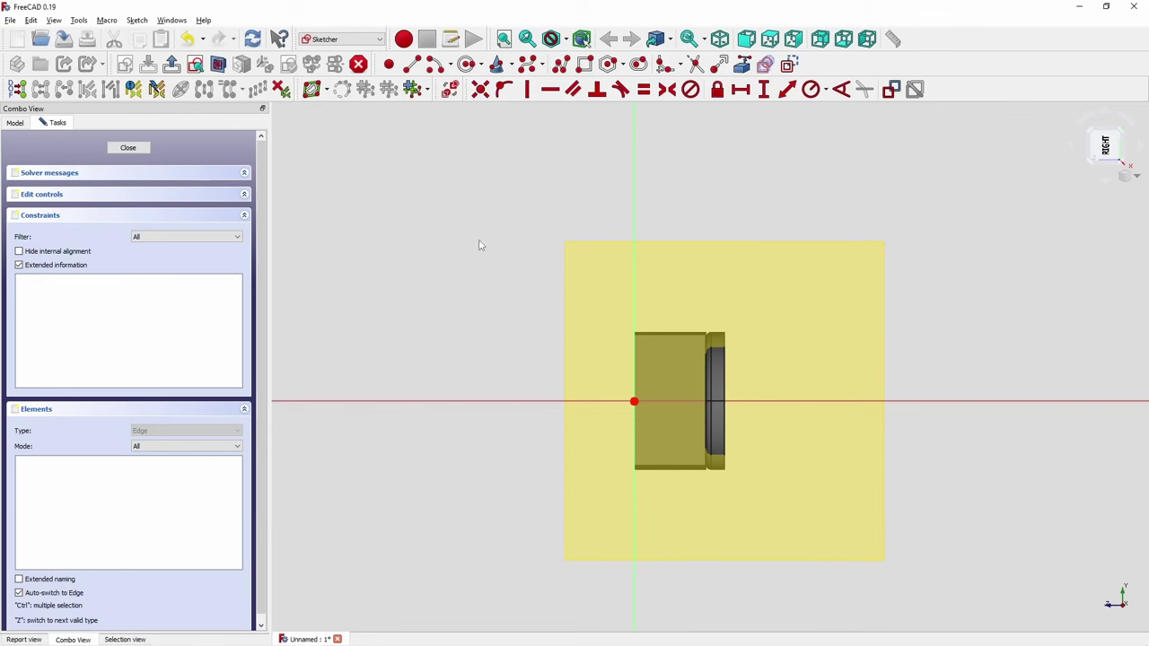
- Draw an arc centred on the horizontal axis, from the sketch origin to the knob's top edge
left_click(413, 61)
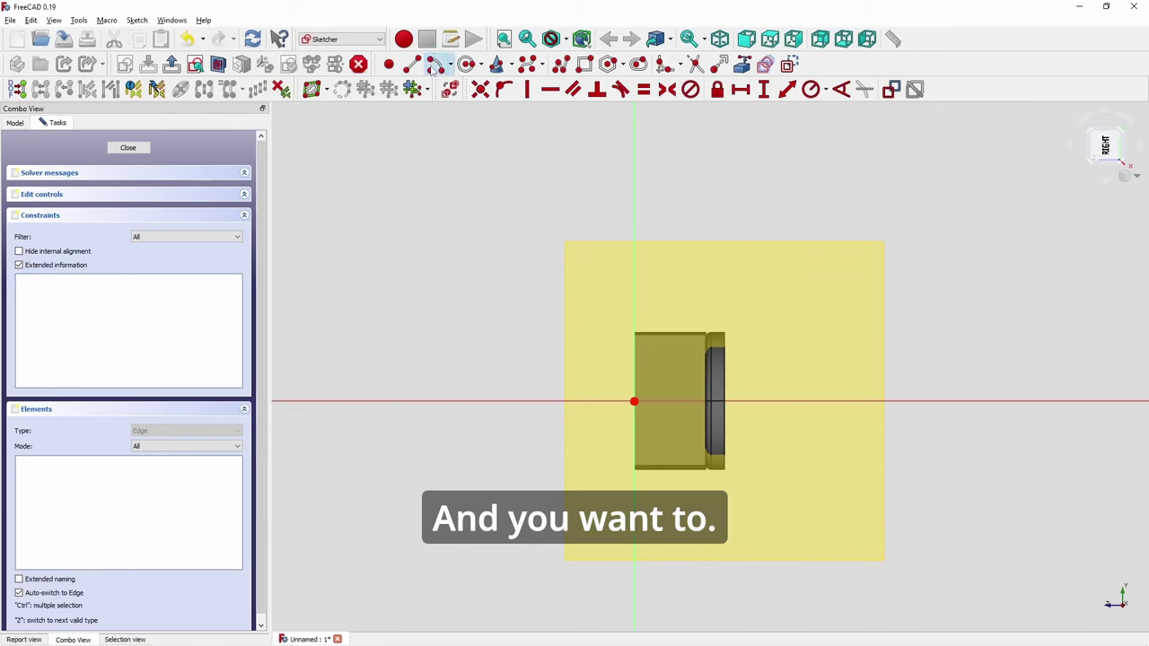
left_click(706, 403)
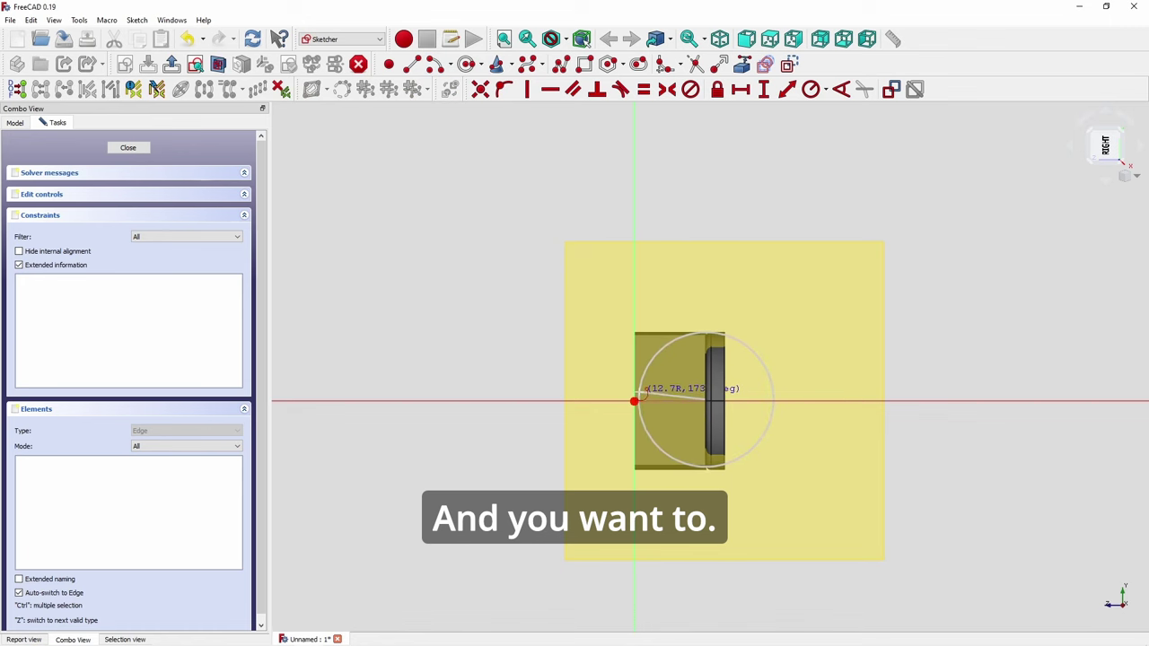
scroll(641, 393, "up", 5)
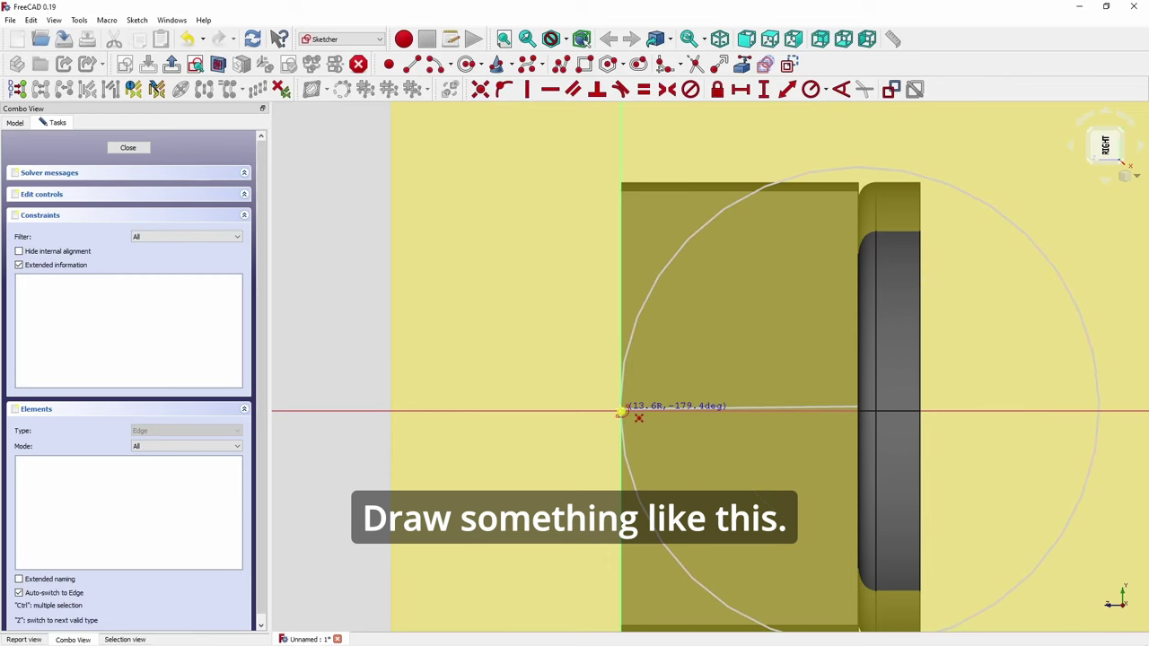
left_click(620, 412)
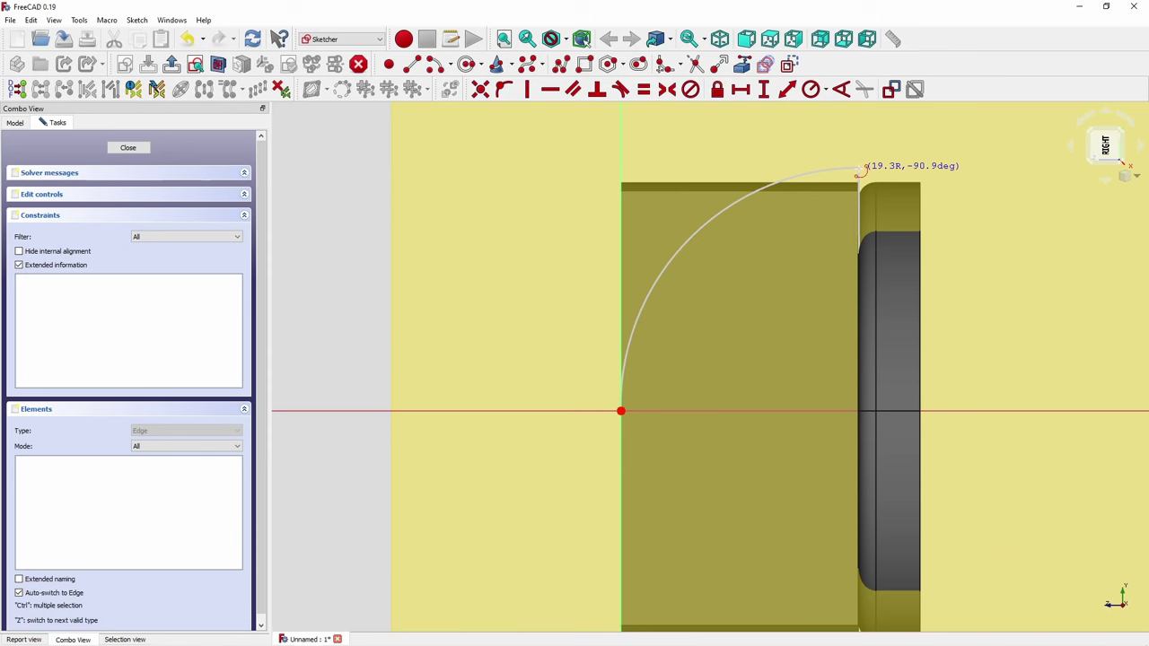
left_click(859, 172)
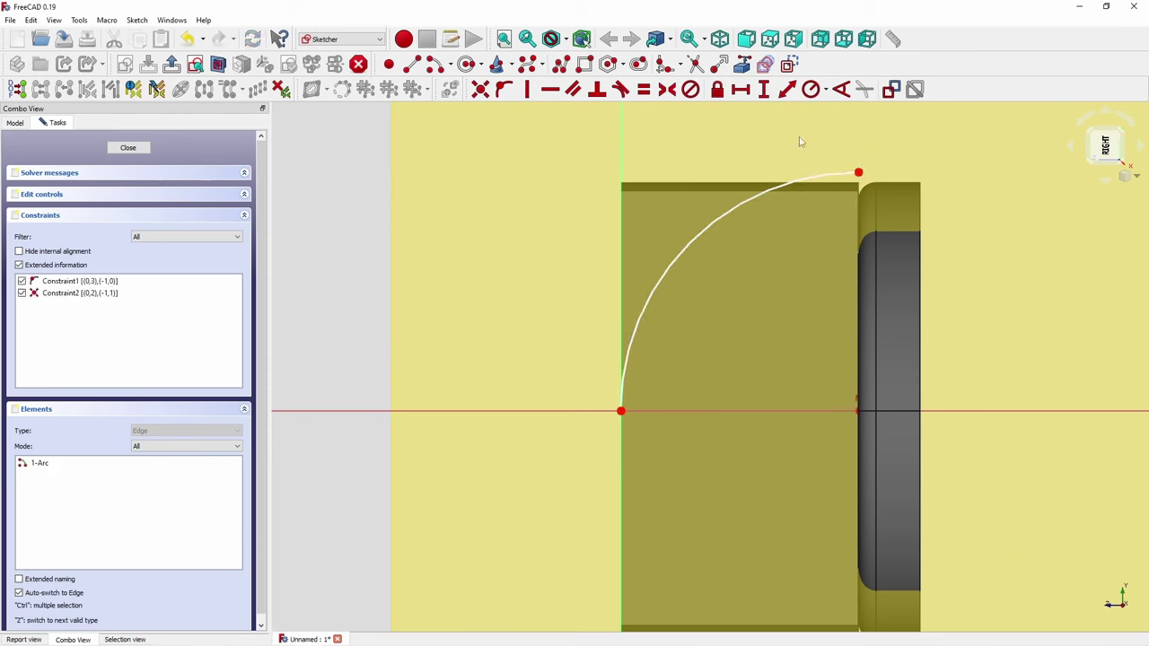
- Enclose the arc with four lines: up, left along the top, down, and back to the origin
left_click(411, 64)
left_click(859, 172)
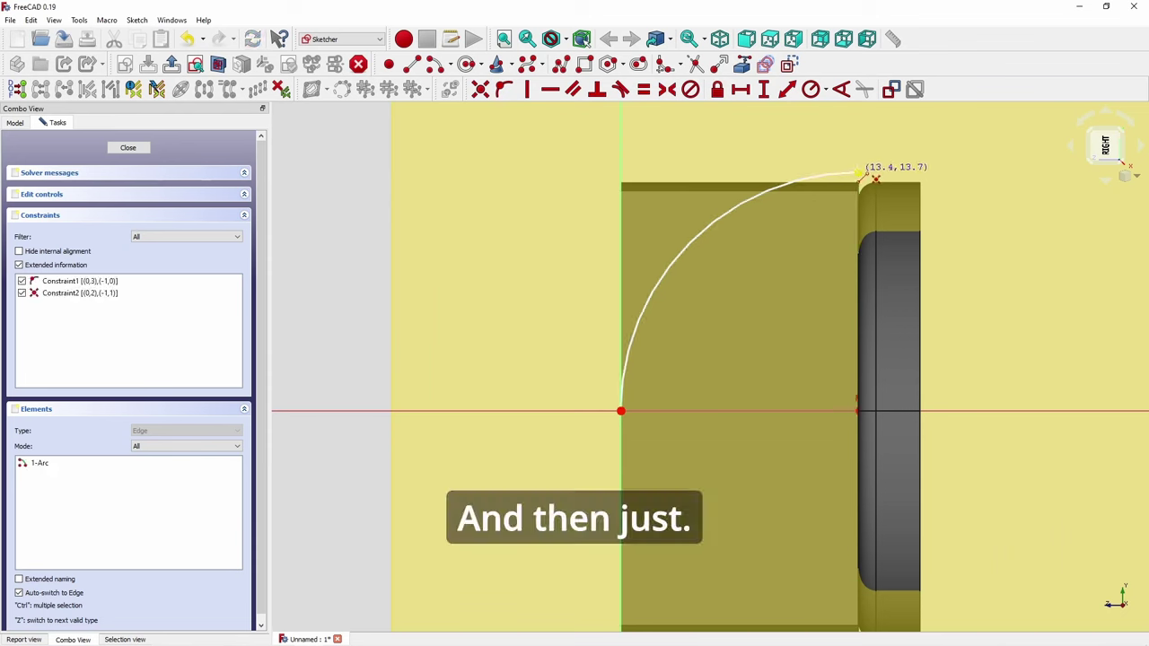
left_click(858, 124)
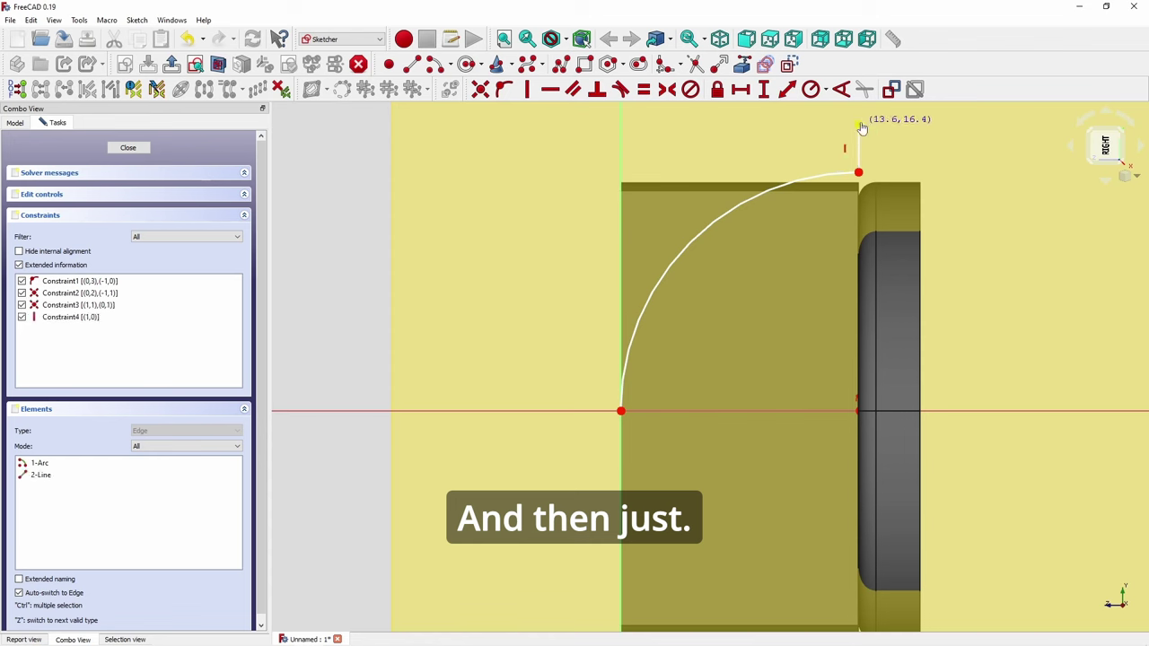
left_click(577, 124)
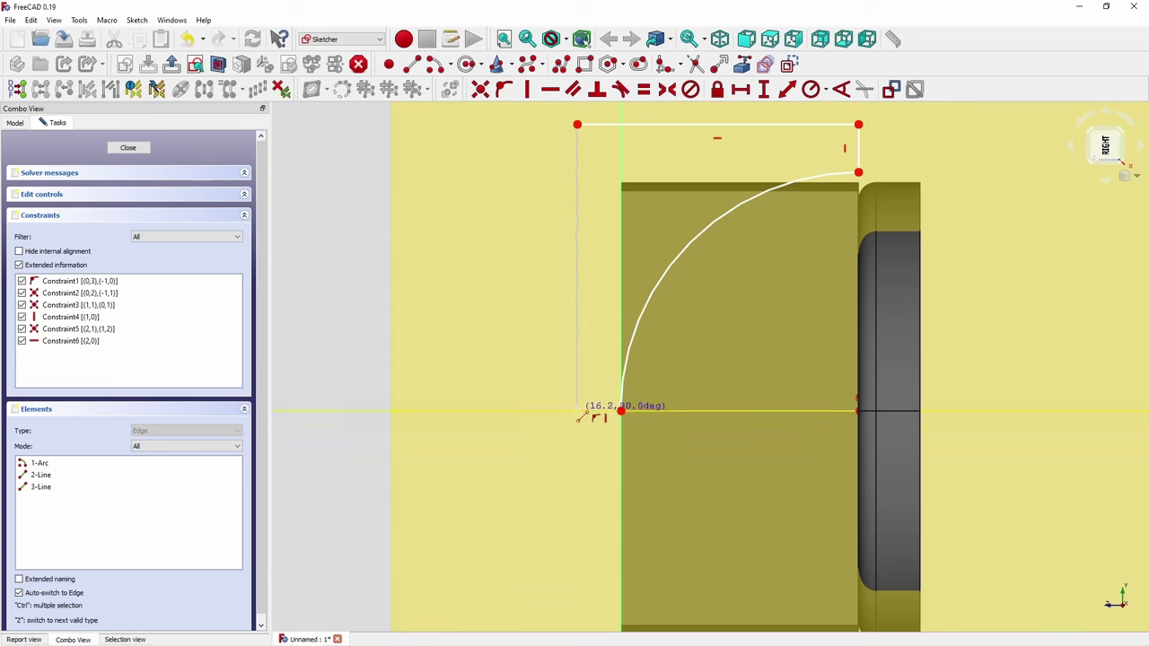
left_click(578, 412)
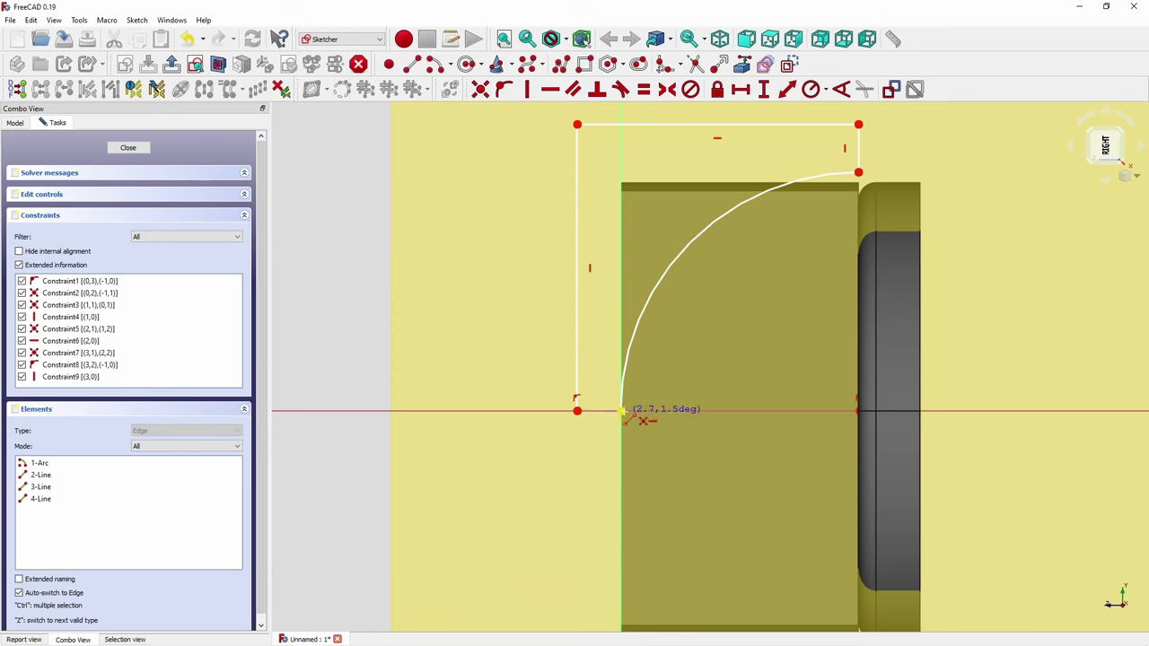
left_click(621, 411)
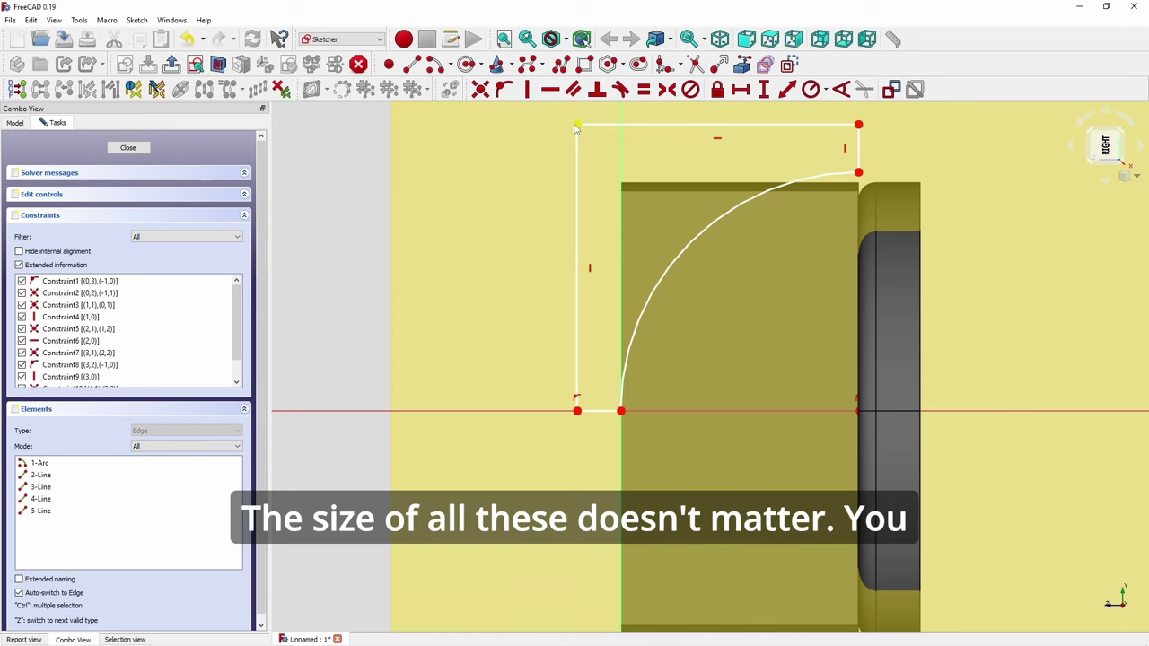
- Fine-tune the profile by dragging its top-left corner and the arc's upper endpoint
mouse_move(577, 124)
left_mouse_down()
mouse_move(559, 108)
mouse_move(569, 124)
left_mouse_up()
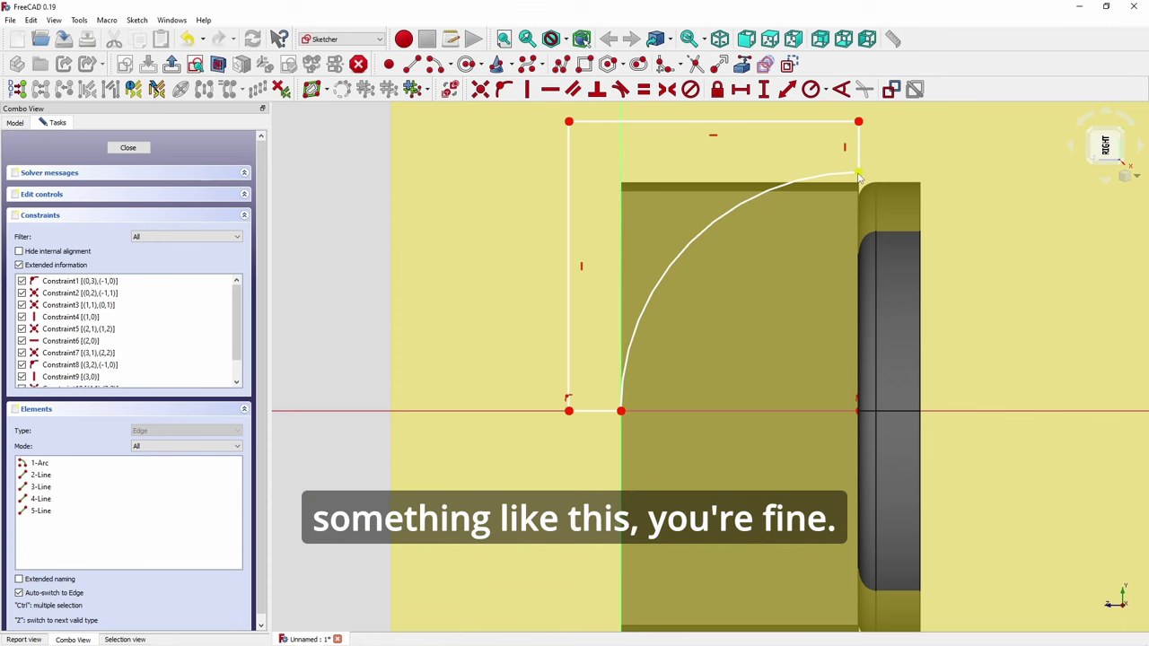
left_click_drag(860, 177, 856, 182)
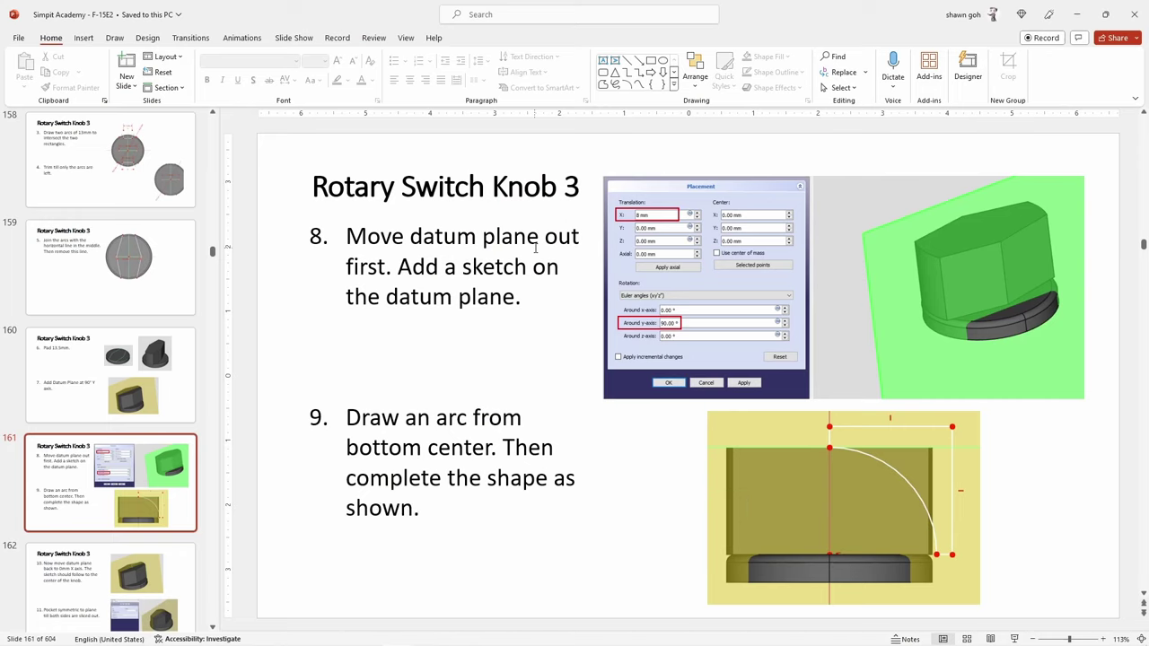
key("Down")
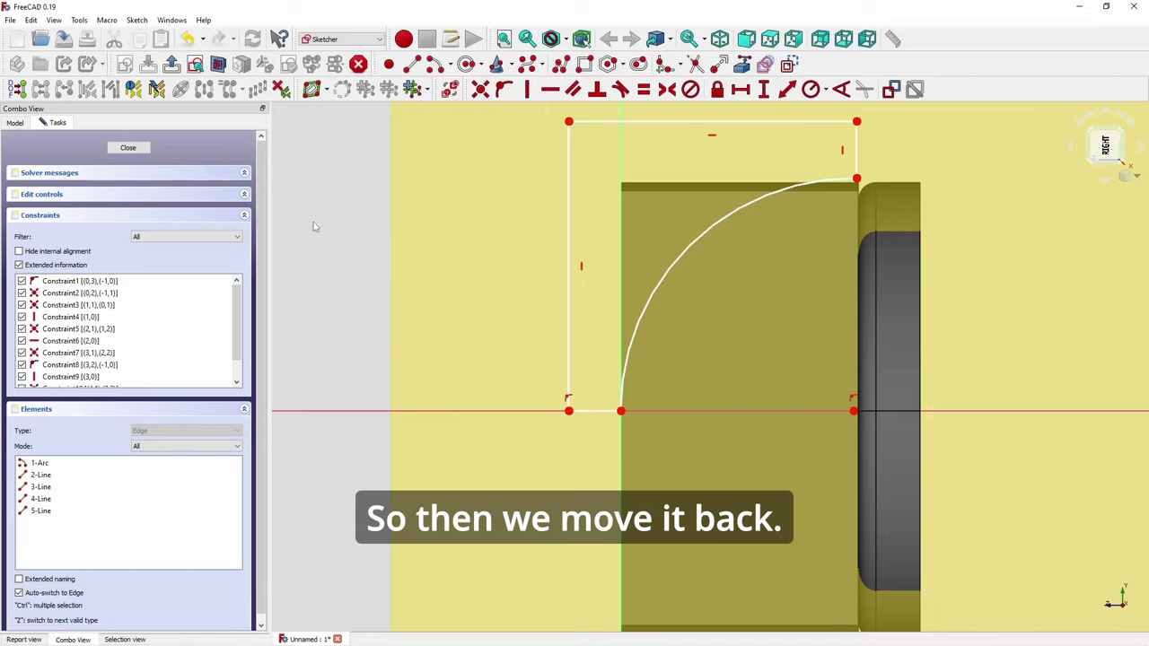
- Close the sketch and set the DatumPlane attachment offset X to 0 mm
left_click(128, 148)
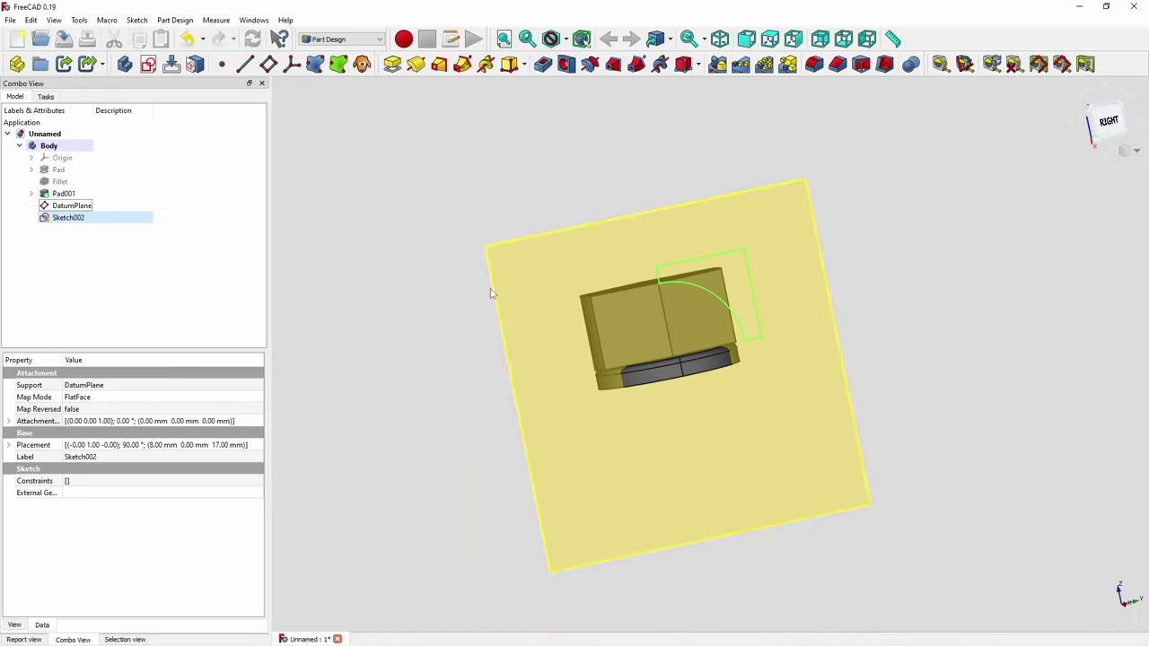
left_click(75, 206)
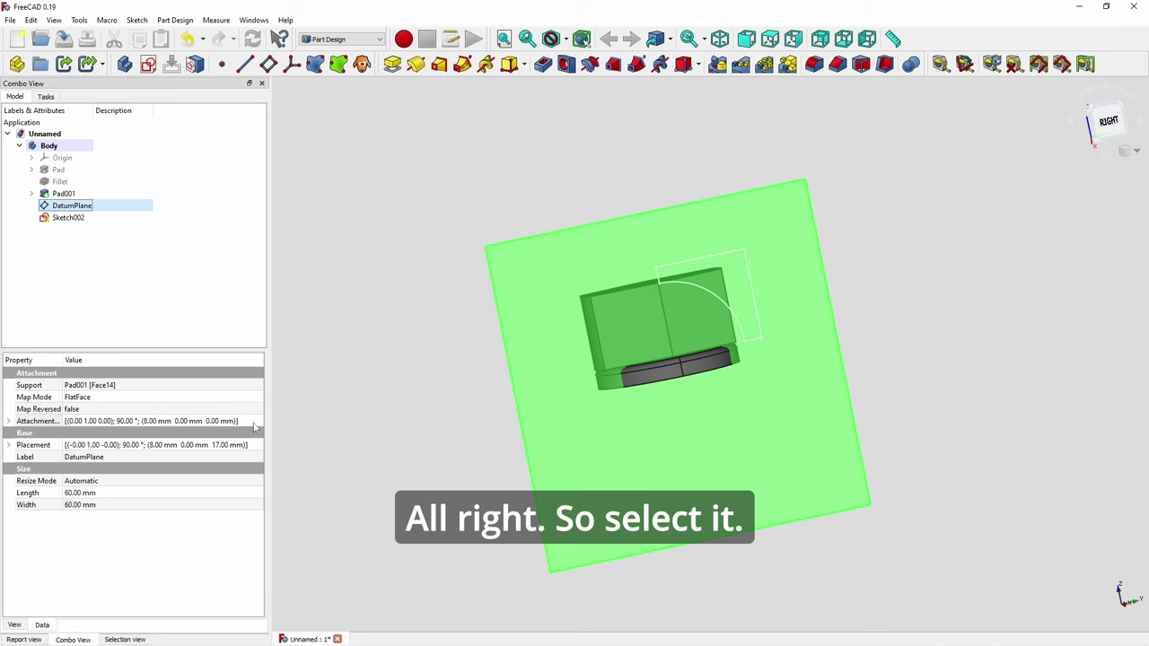
left_click(255, 423)
left_click(258, 422)
left_click_drag(98, 155, 2, 155)
type("0")
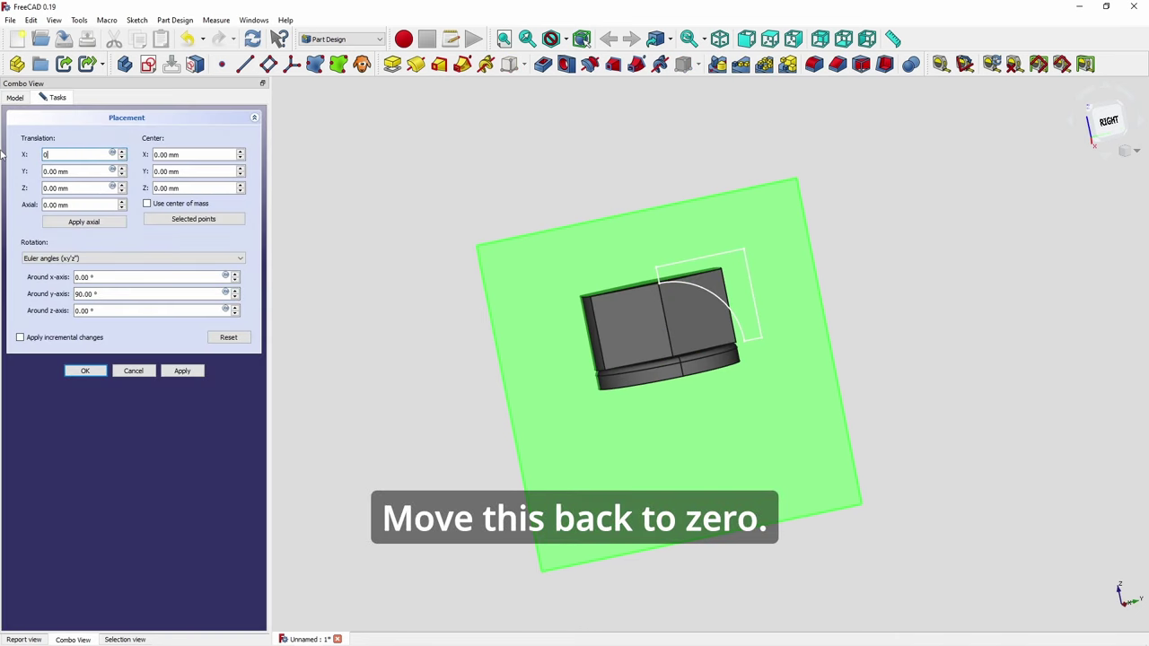
left_click(85, 370)
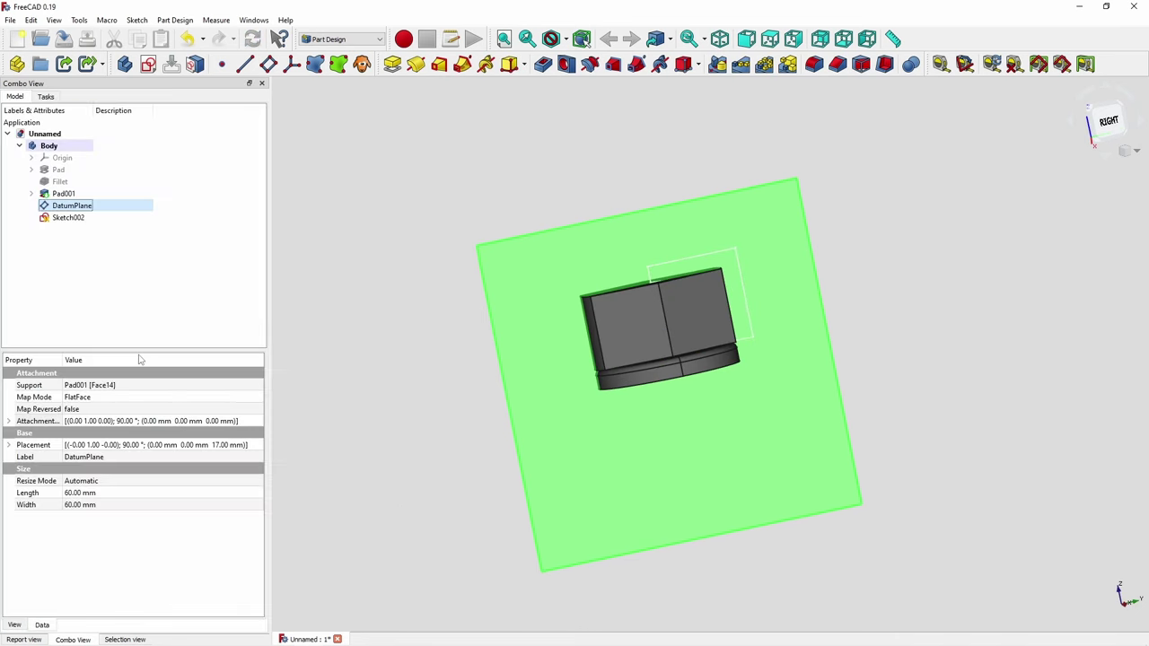
- Orbit to an angled view and select the arc sketch Sketch002
left_click(123, 251)
middle_click_drag(490, 333, 586, 333)
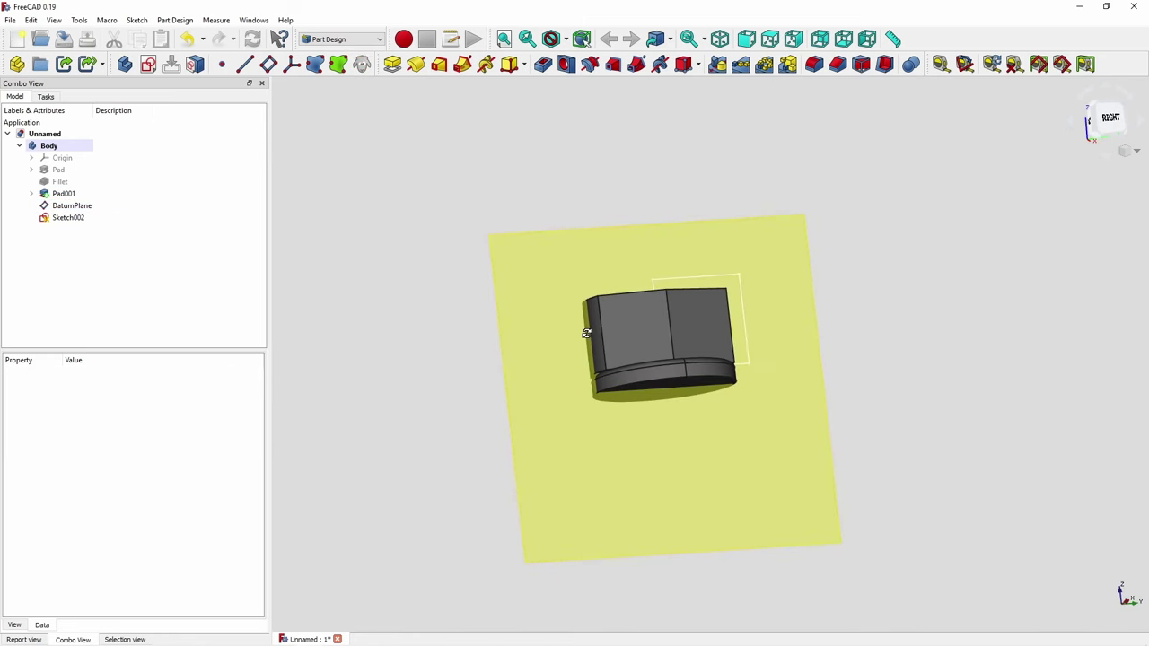
left_click(68, 218)
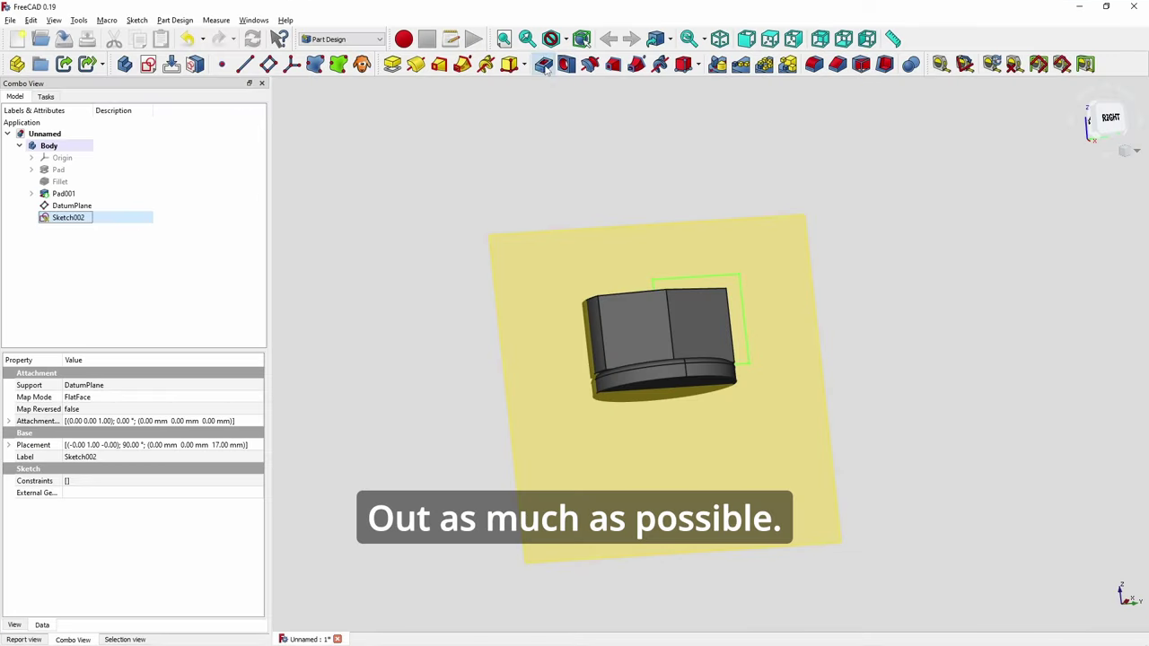
- Pocket Sketch002 symmetric to plane through the knob's top, then hide the first datum plane
left_click(543, 64)
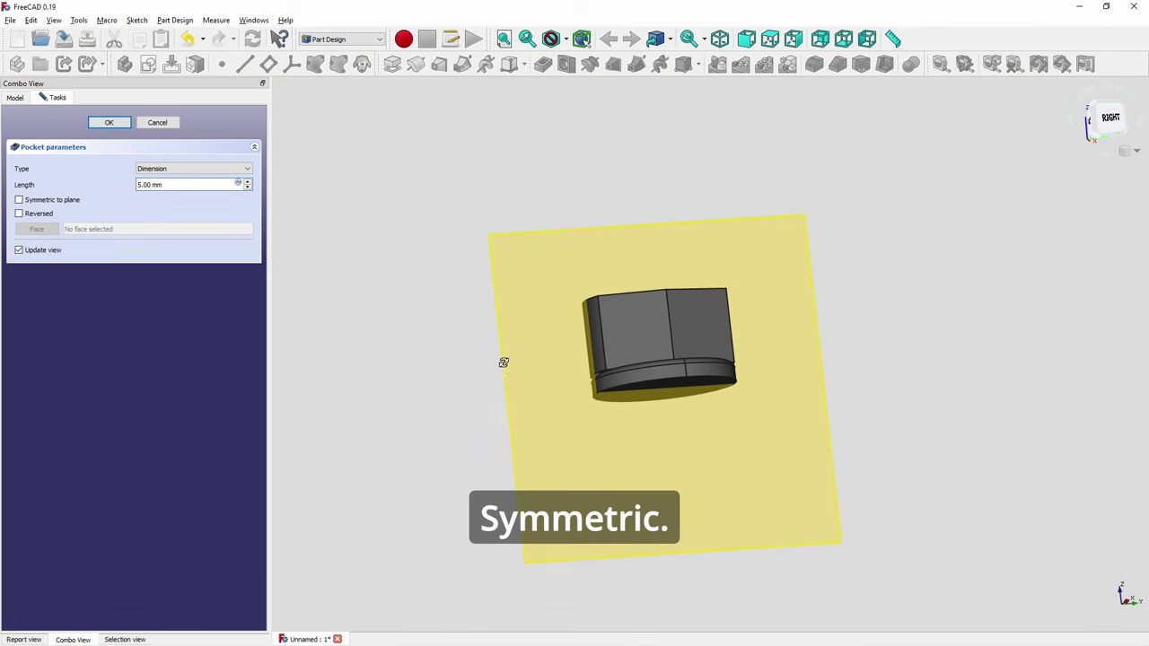
middle_click_drag(503, 362, 610, 247)
scroll(611, 247, "up", 3)
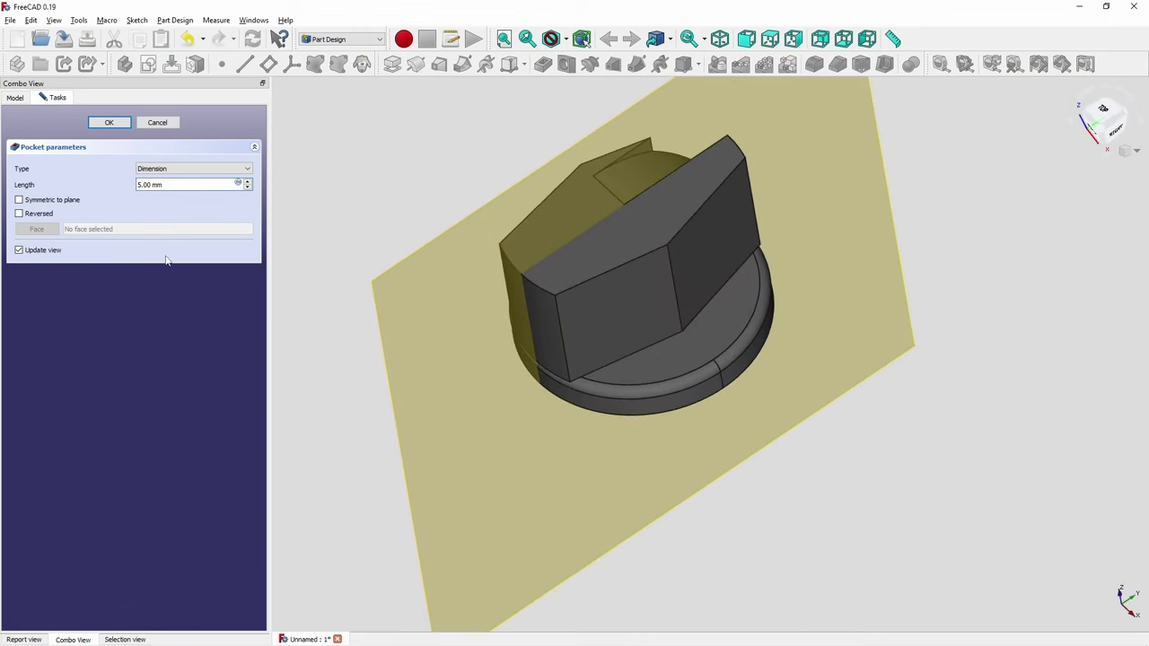
left_click(33, 201)
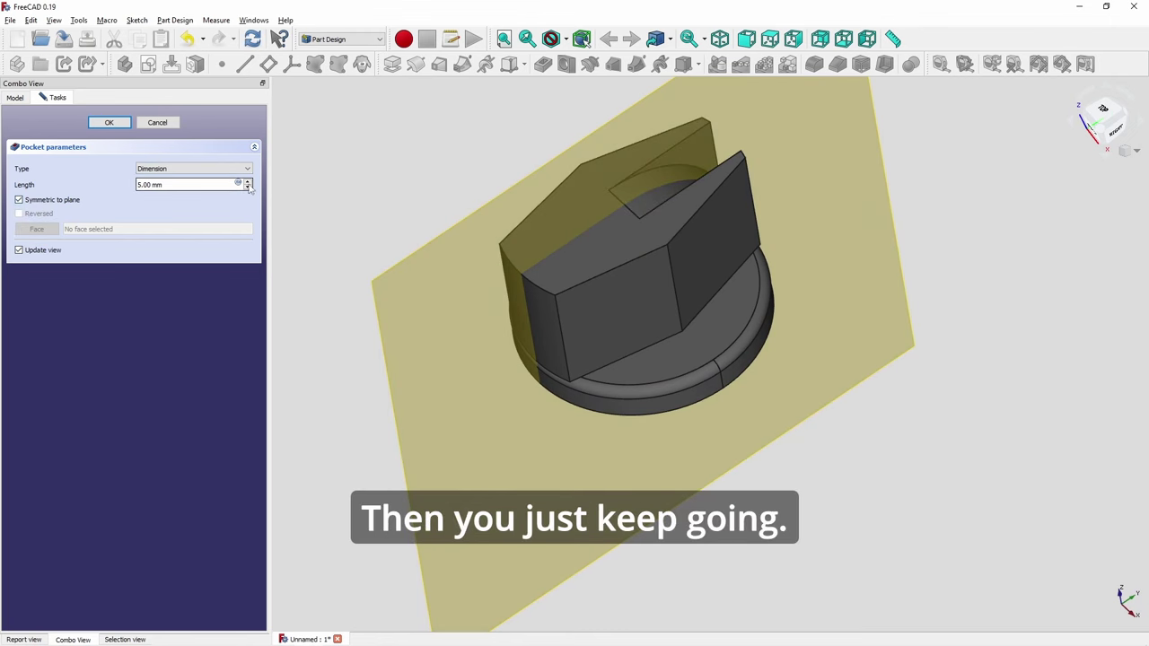
scroll(250, 186, "up", 10)
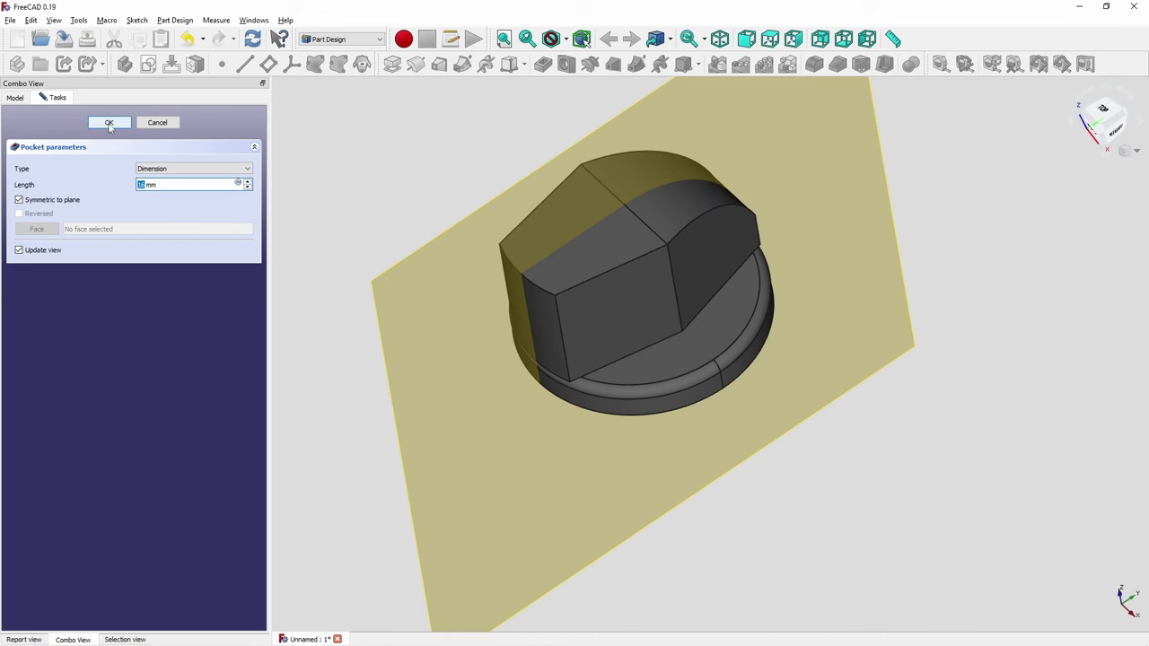
left_click(109, 123)
left_click(77, 207)
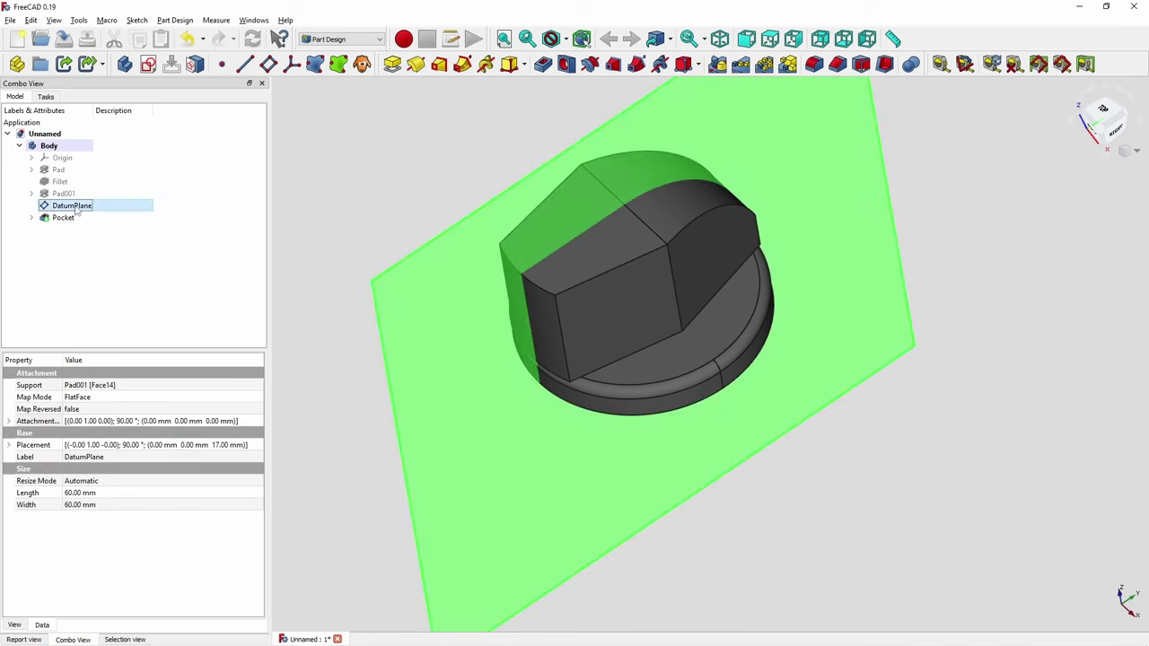
key("space")
- Add DatumPlane001 on the knob's flat top face with a 10 mm X attachment offset
middle_click_drag(539, 377, 721, 321)
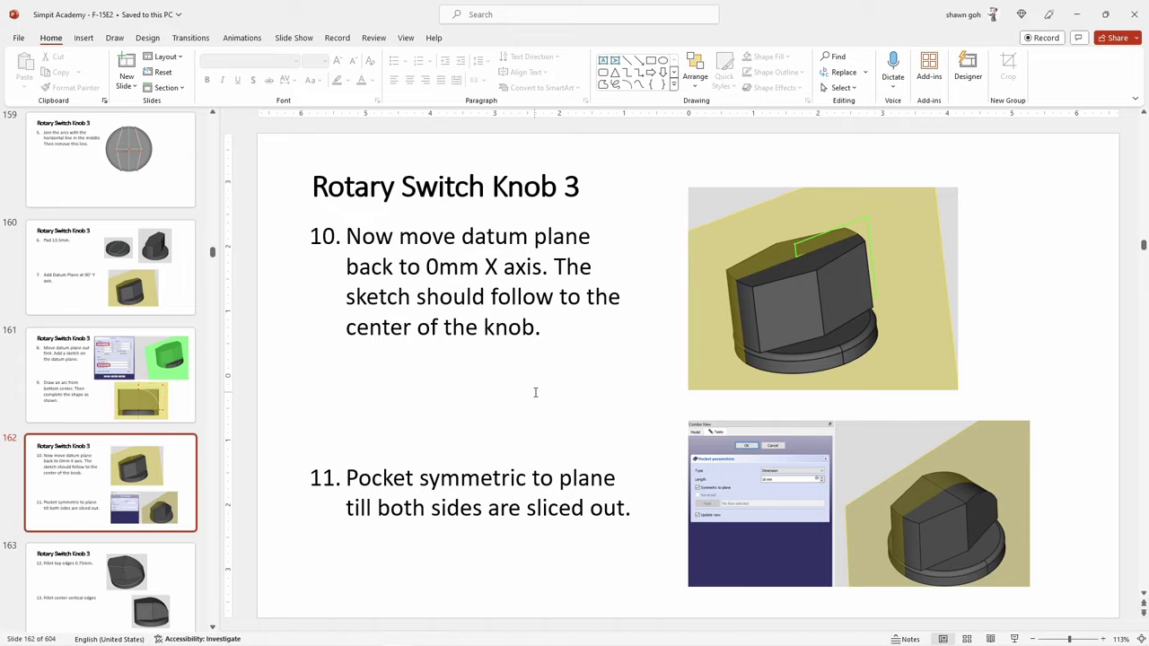
key("Page_Down")
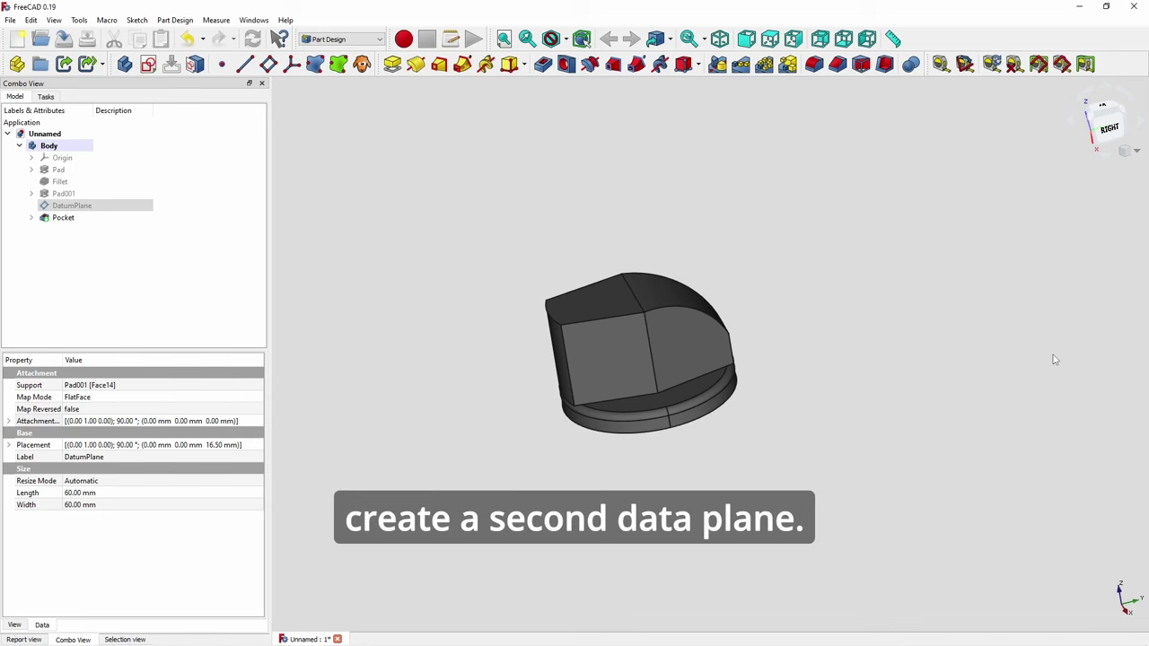
left_click(591, 311)
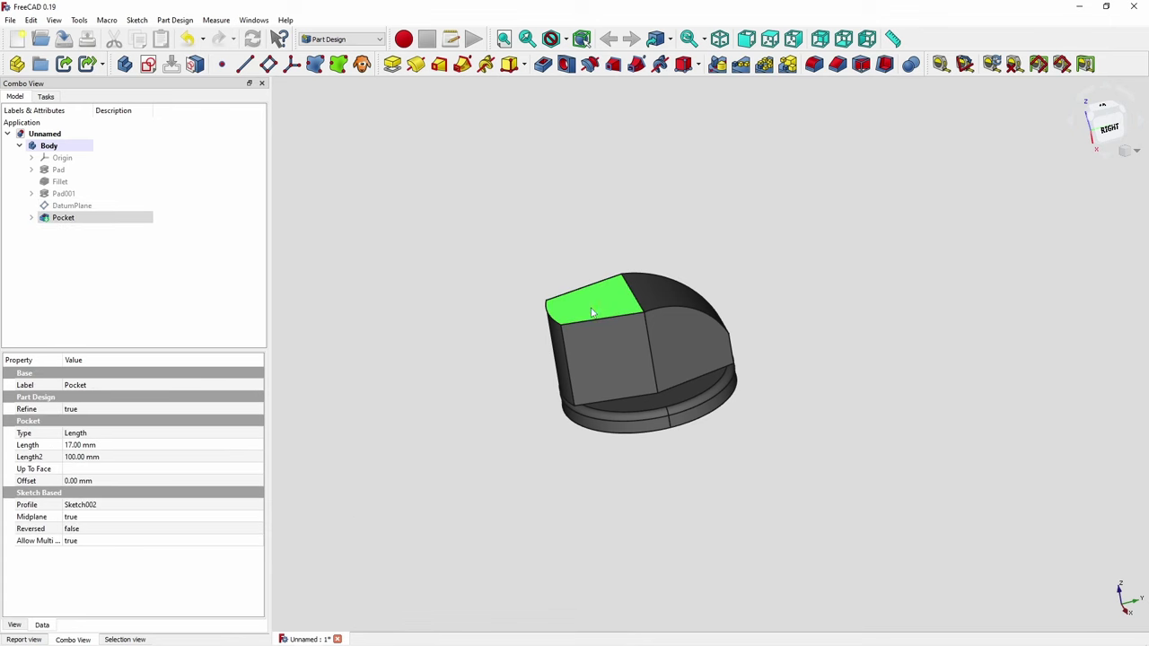
left_click(268, 64)
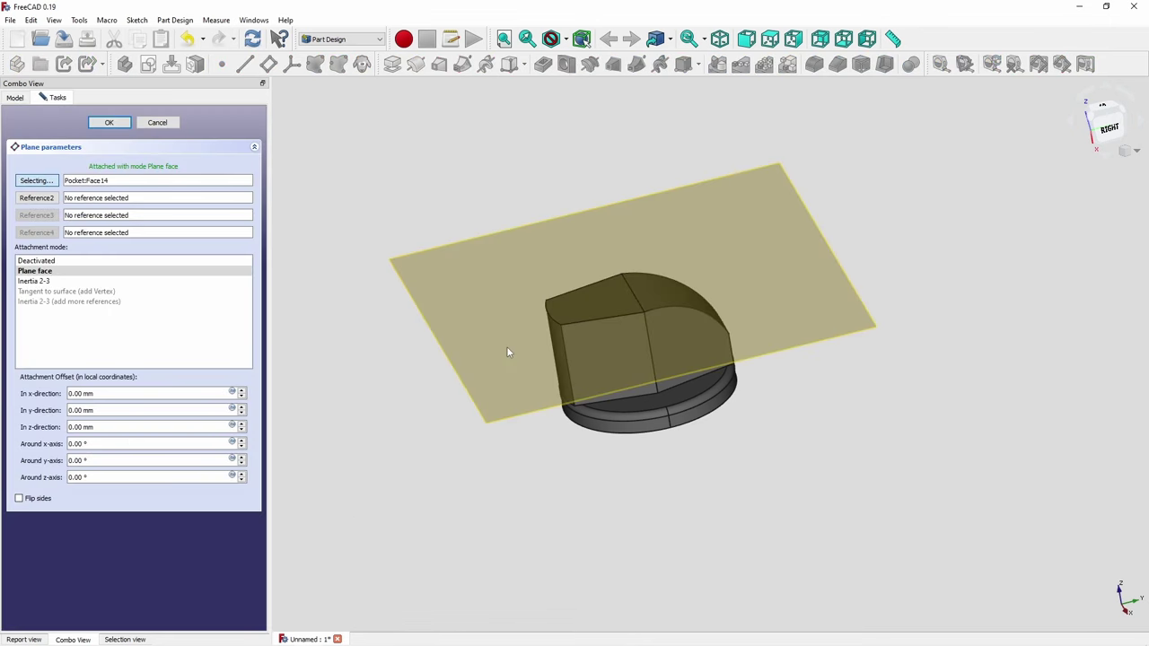
left_click(101, 123)
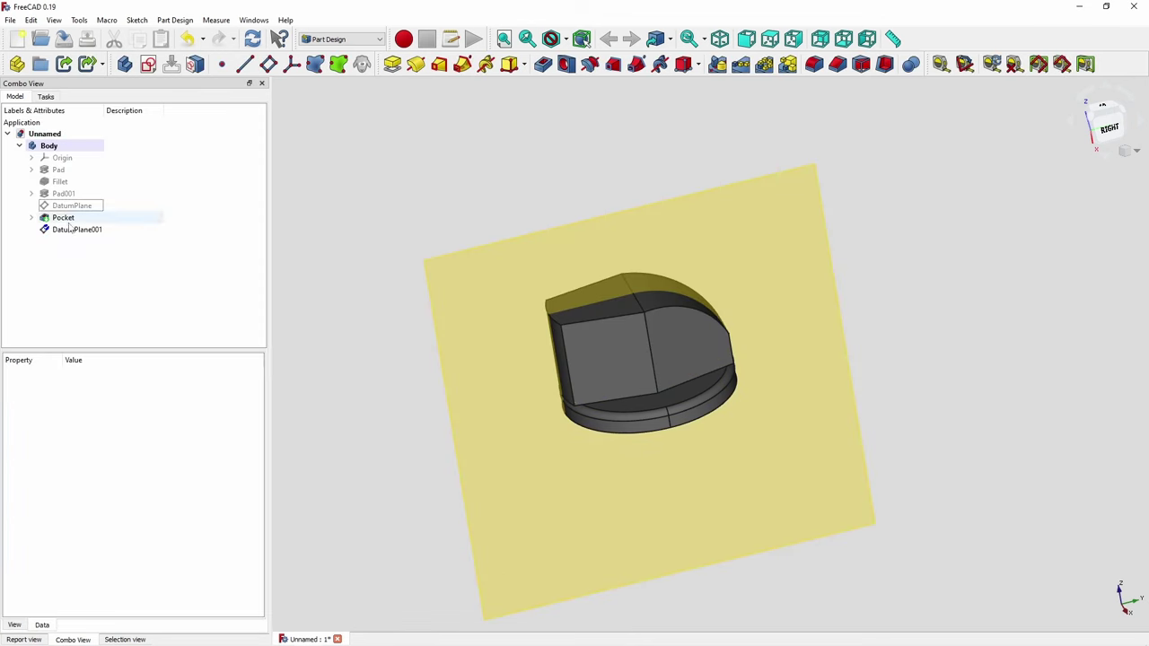
left_click(135, 230)
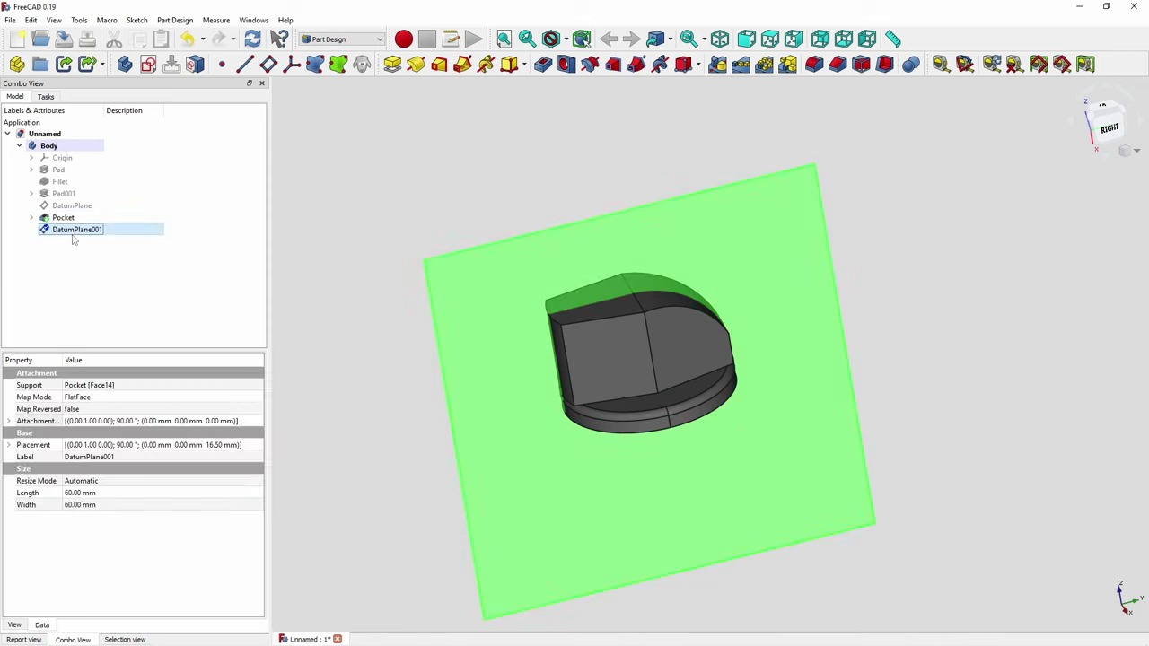
left_click(257, 423)
left_click(258, 421)
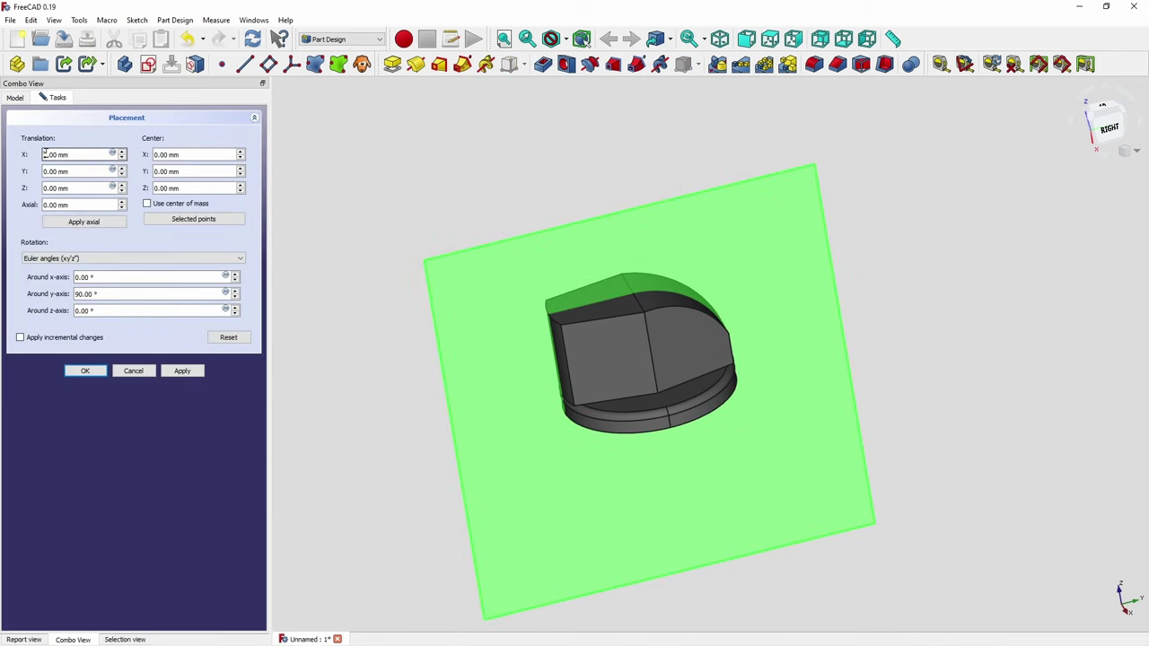
left_click(85, 370)
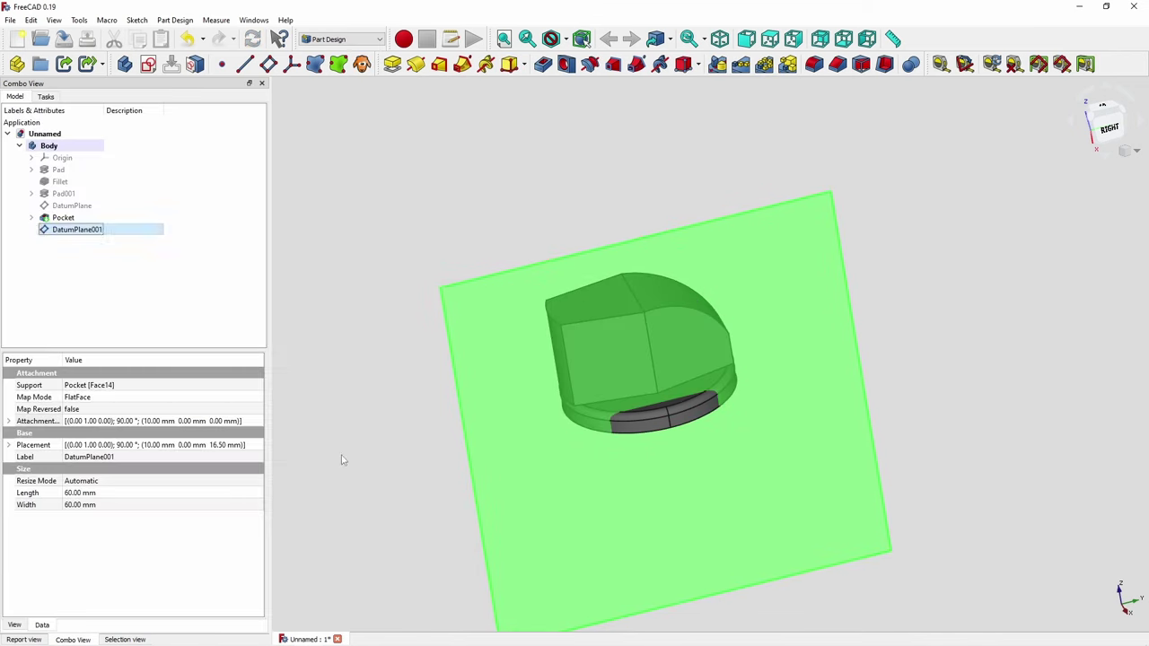
- Start a new sketch on DatumPlane001 and move on to the next tutorial slide
left_click(341, 460)
left_click(527, 451)
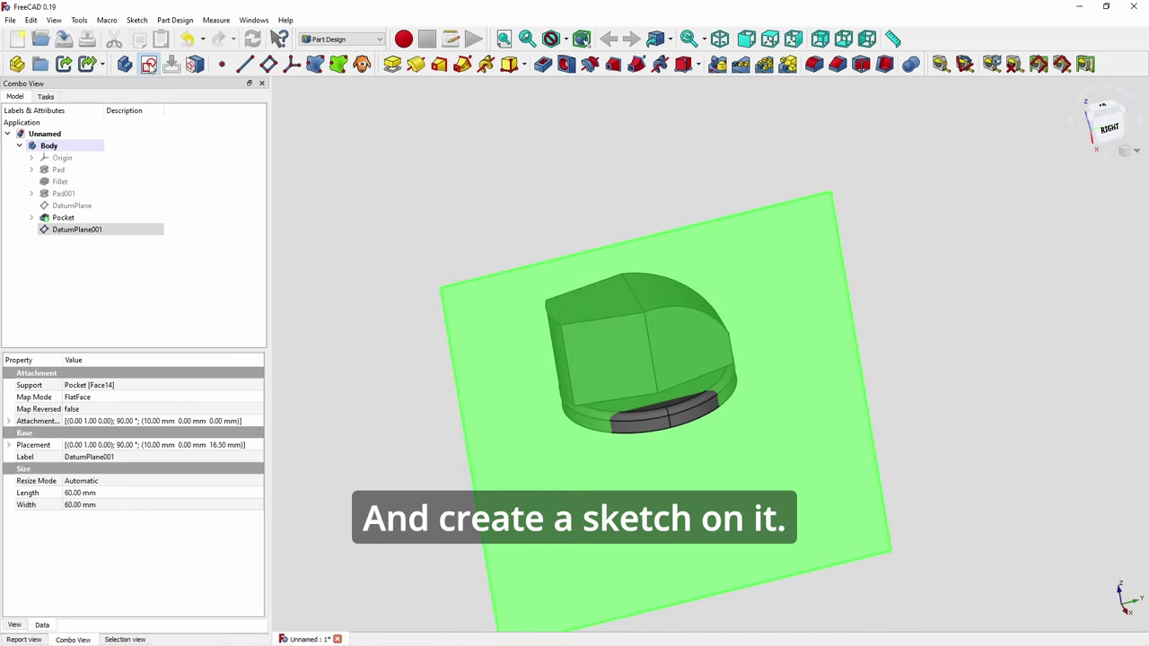
left_click(149, 64)
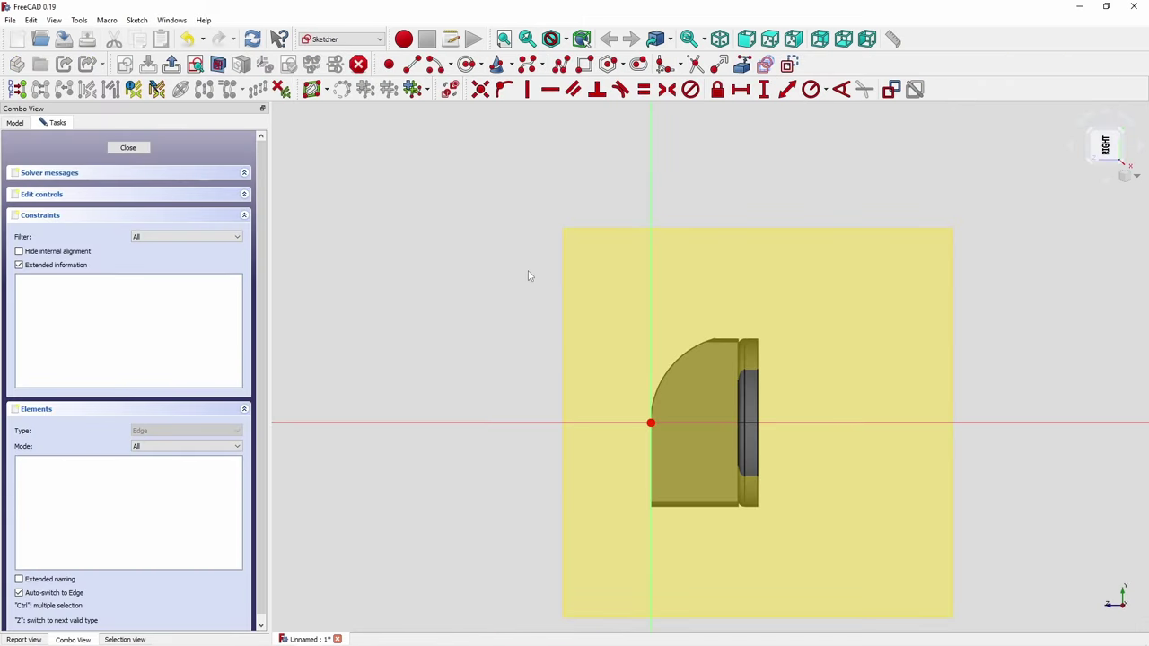
key("alt+Tab")
key("alt+Tab")
key("Page_Down")
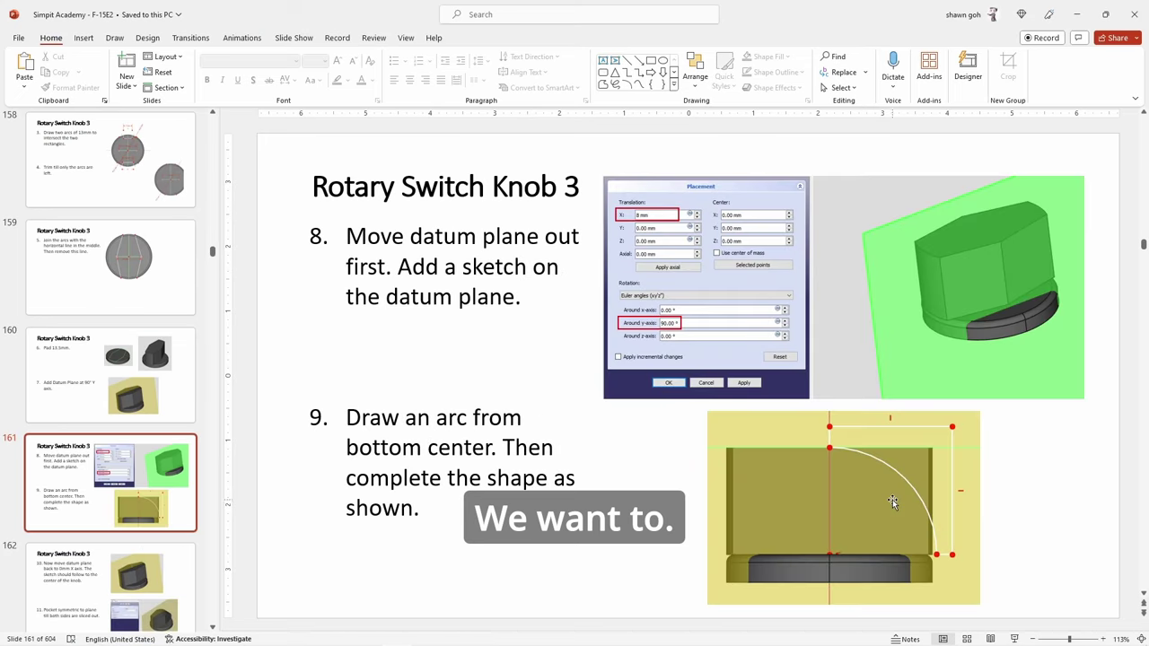
- Page to slide 164 on filleting back edges, then return to the FreeCAD sketch
key("Page_Down")
key("Page_Down")
key("Page_Down")
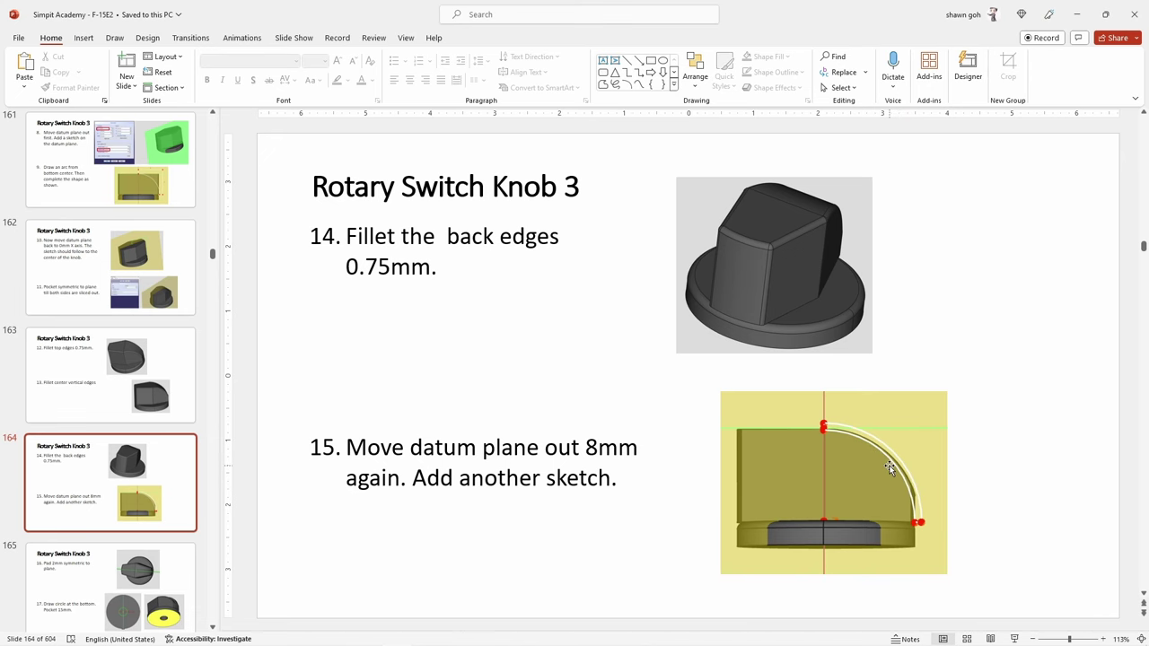
key("alt+Tab")
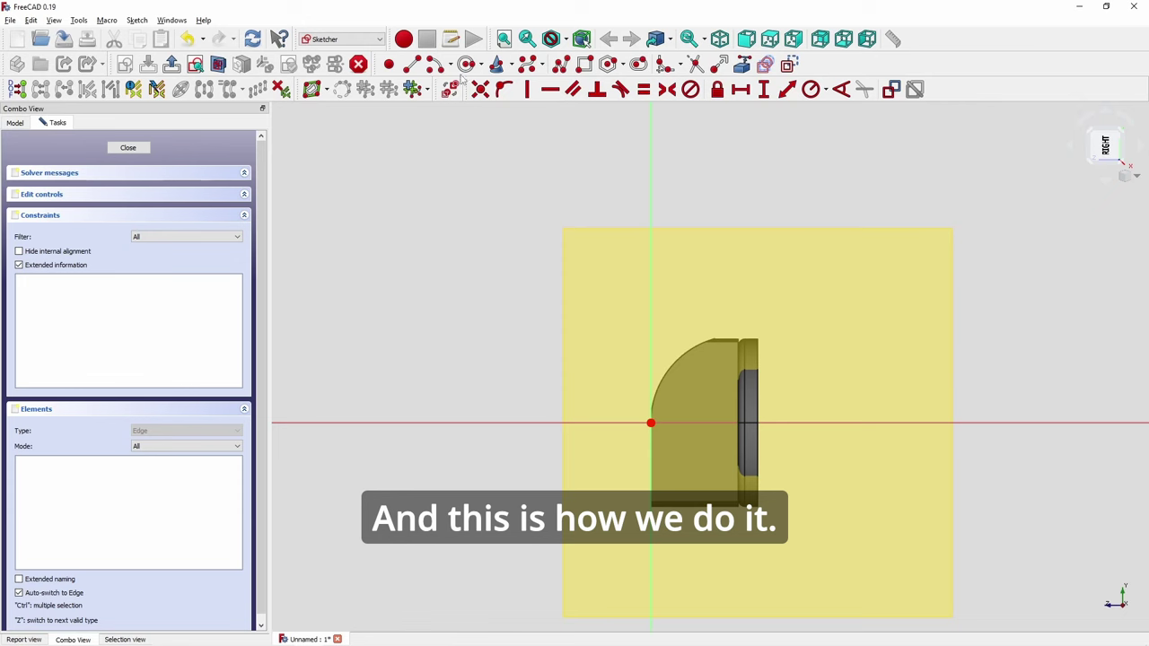
left_click(434, 64)
- Draw two concentric arcs centred on the horizontal axis, the outer one slightly larger
scroll(740, 409, "up", 4)
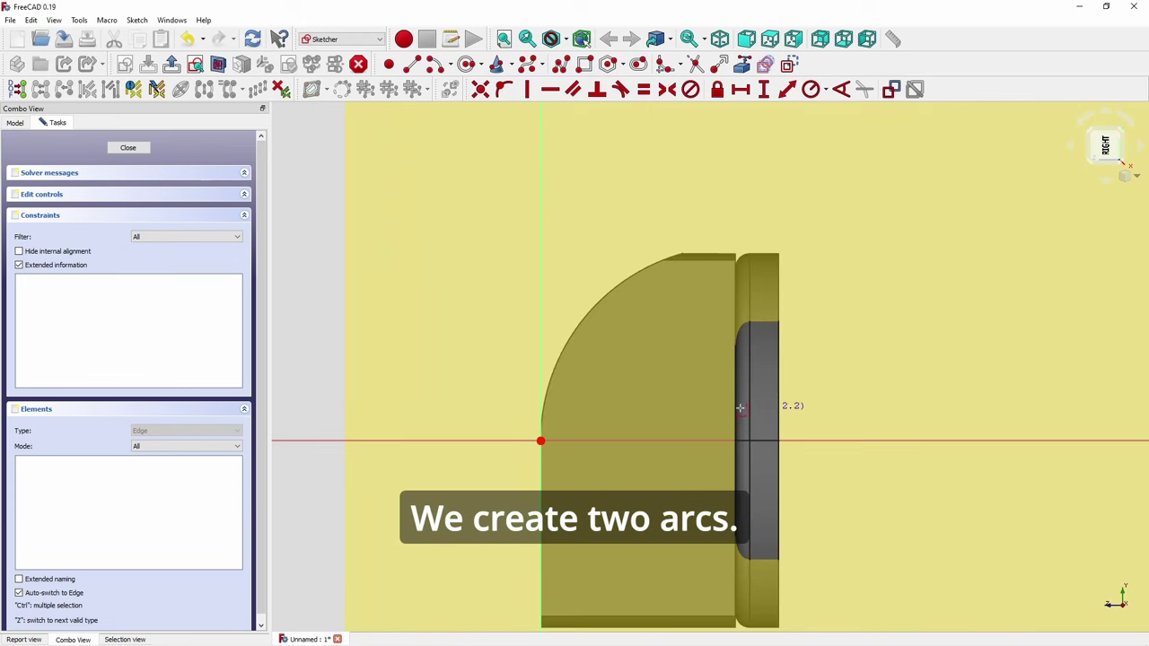
left_click(735, 440)
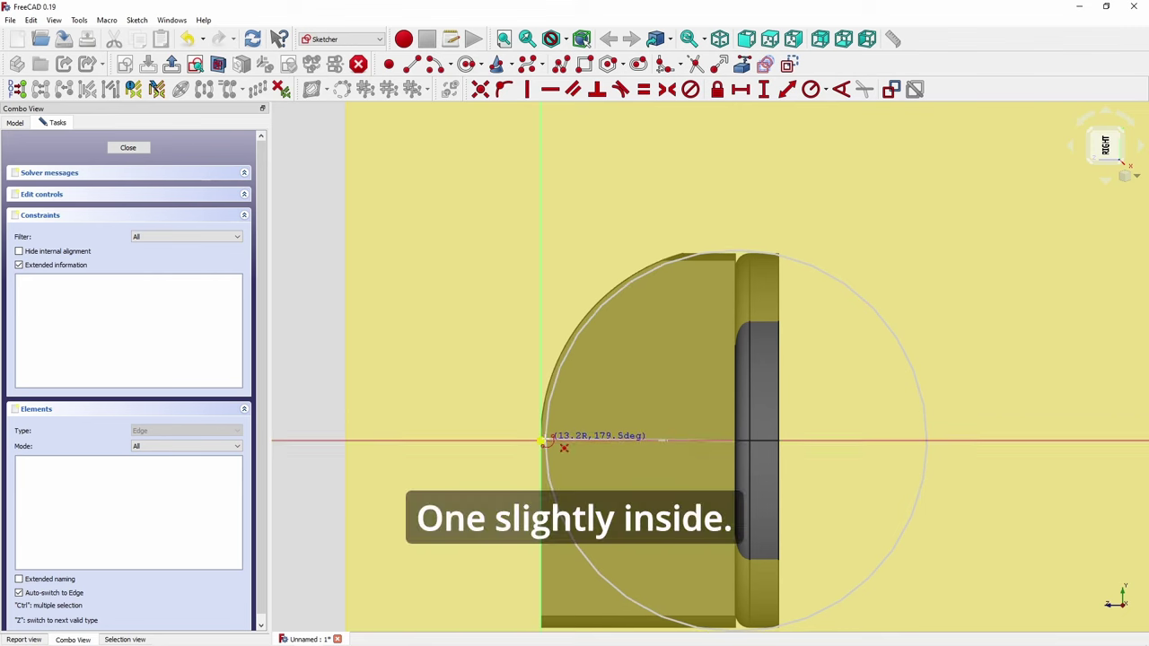
left_click(546, 439)
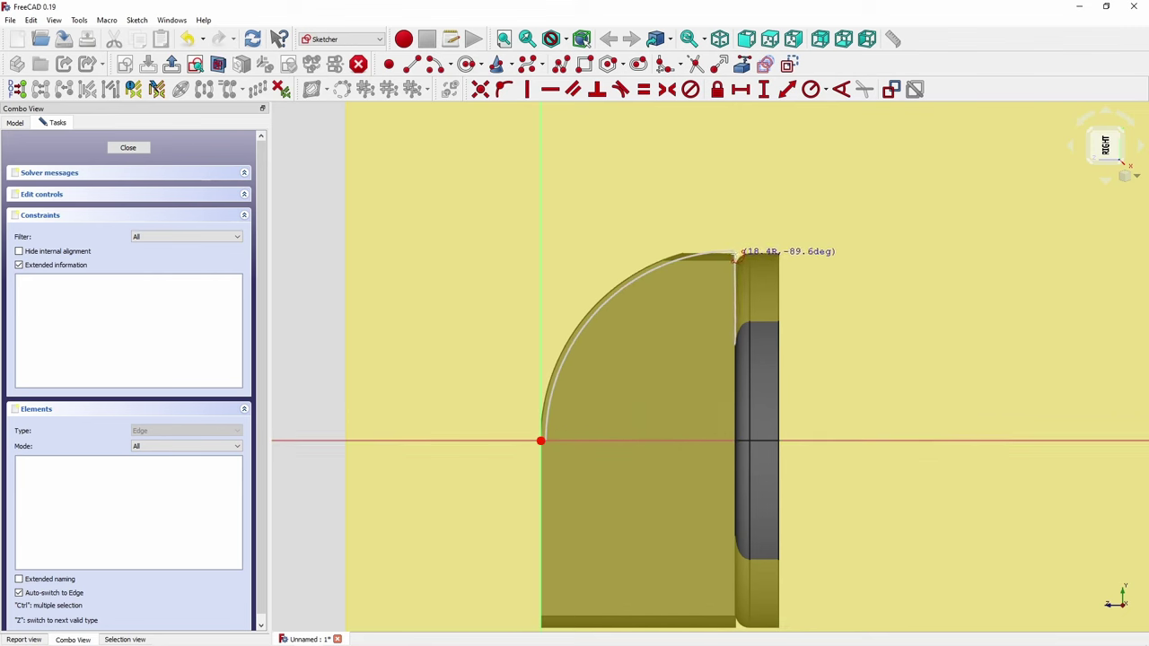
left_click(734, 257)
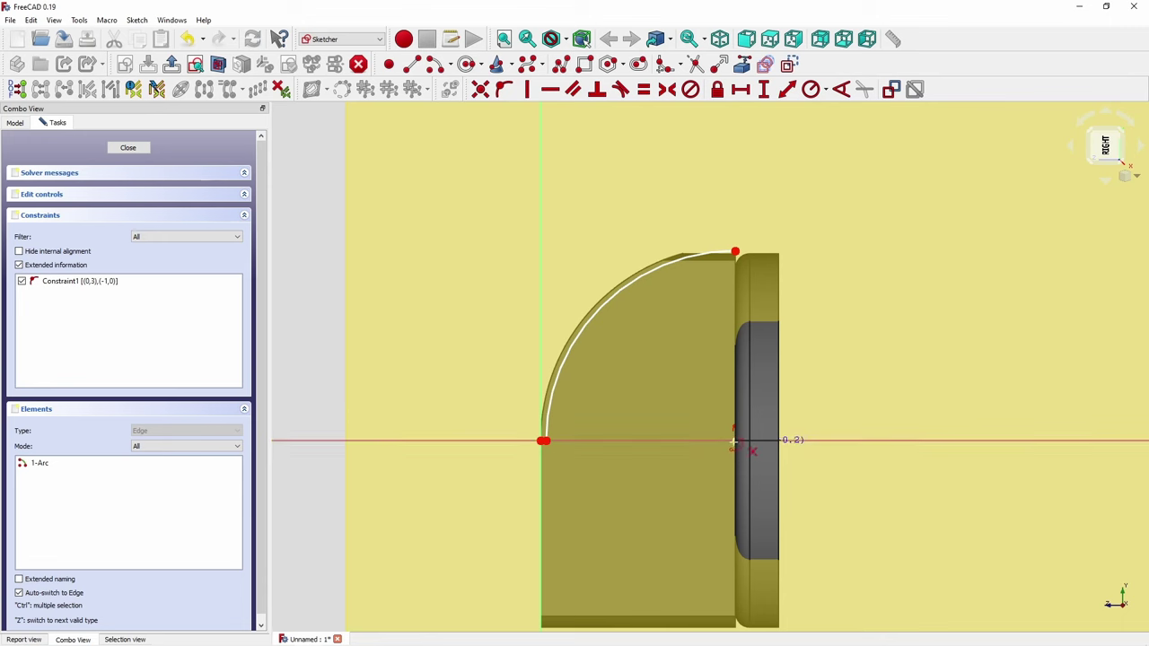
left_click(734, 440)
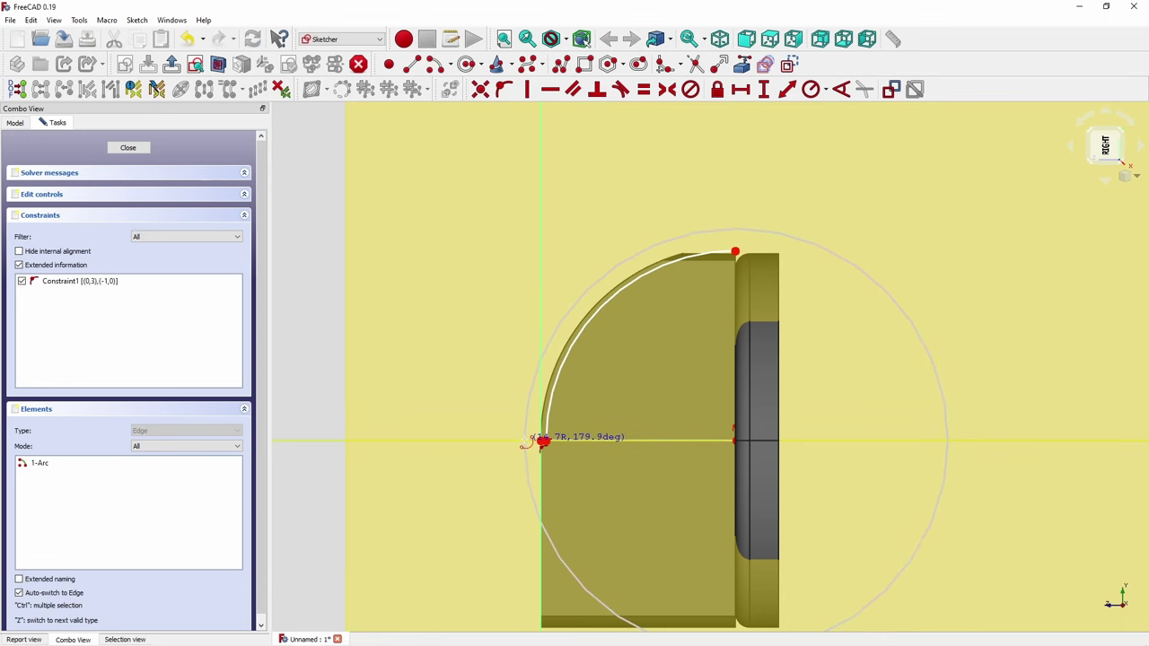
left_click(529, 440)
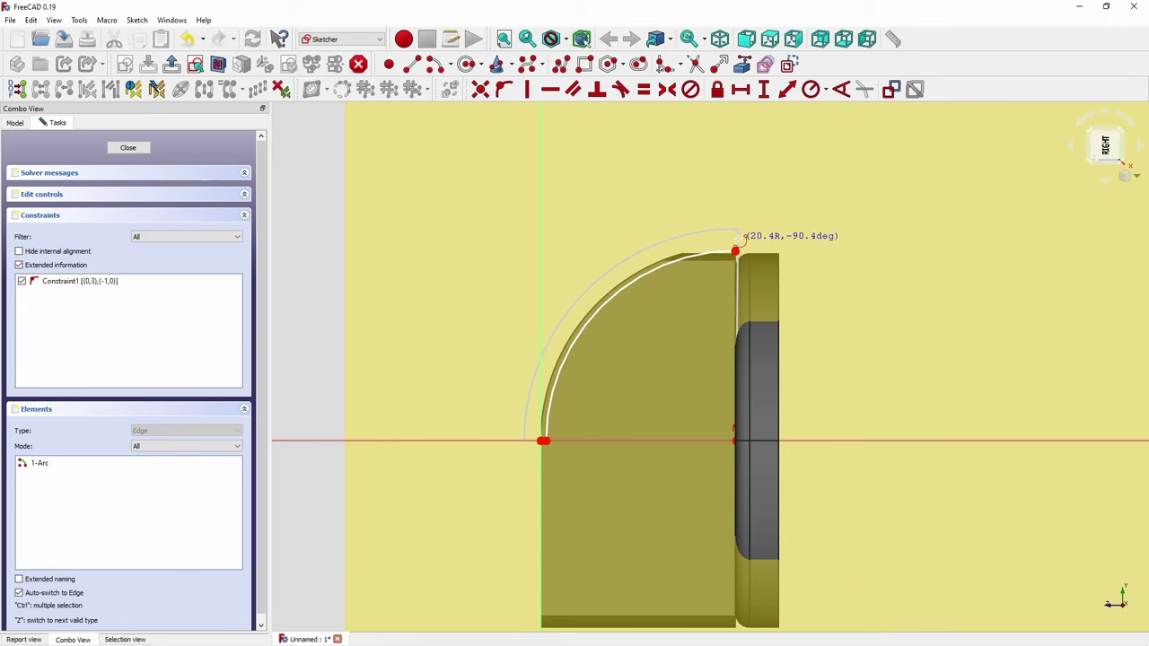
left_click(736, 231)
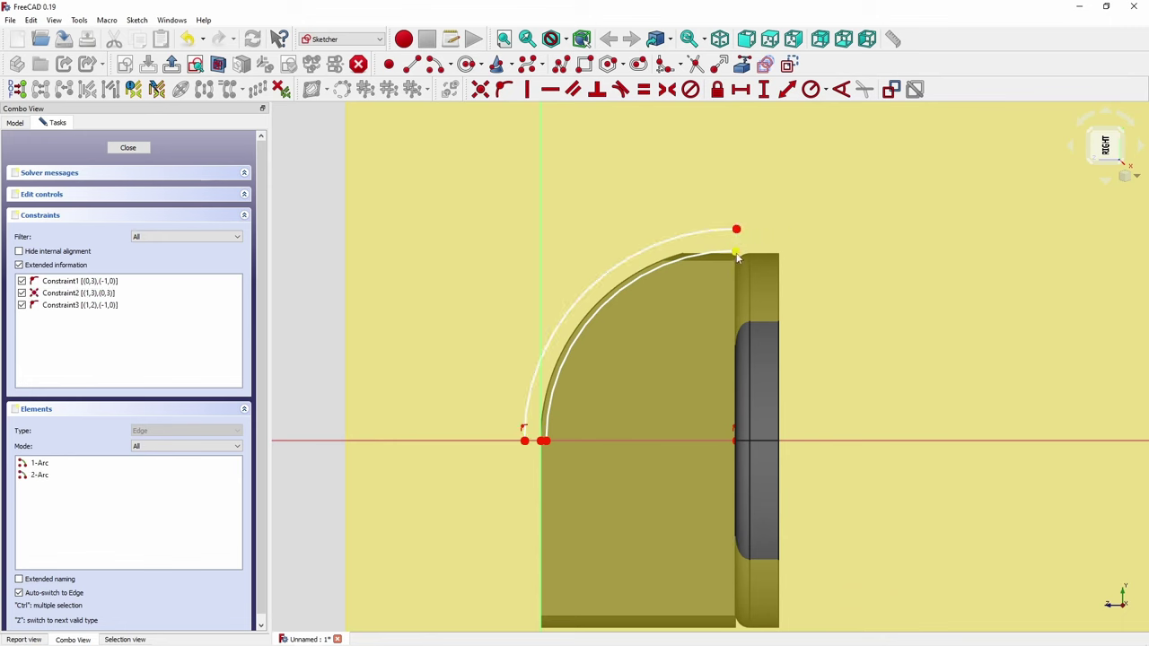
- Join the arcs' top ends with a line constrained vertical
left_click(734, 258)
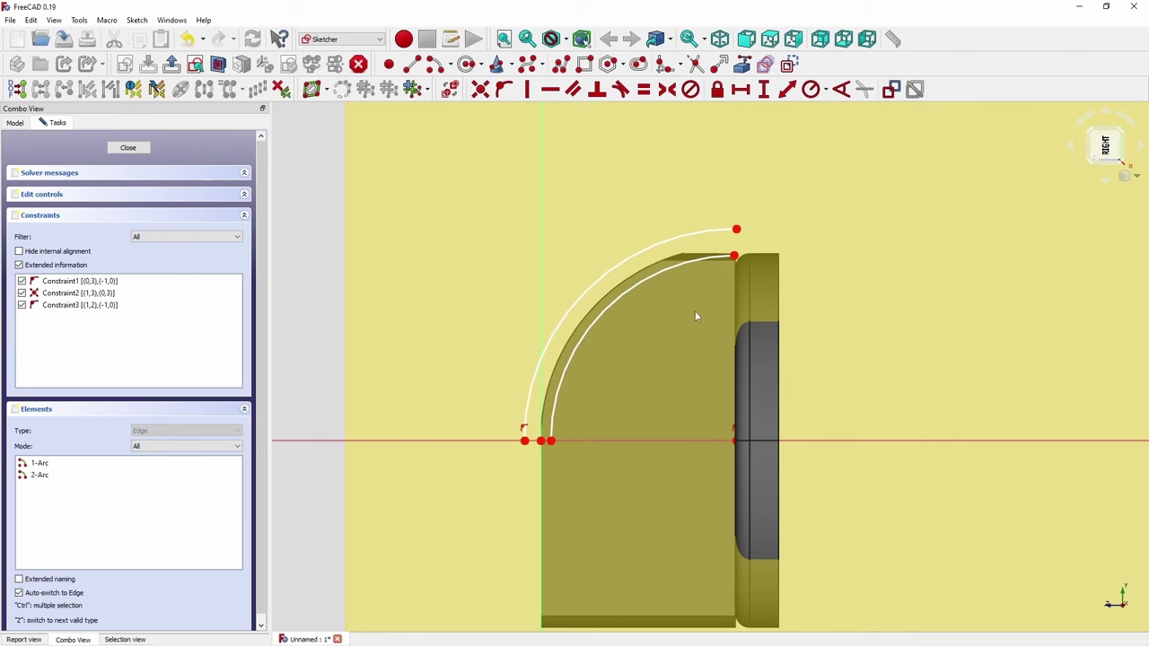
scroll(736, 258, "up", 3)
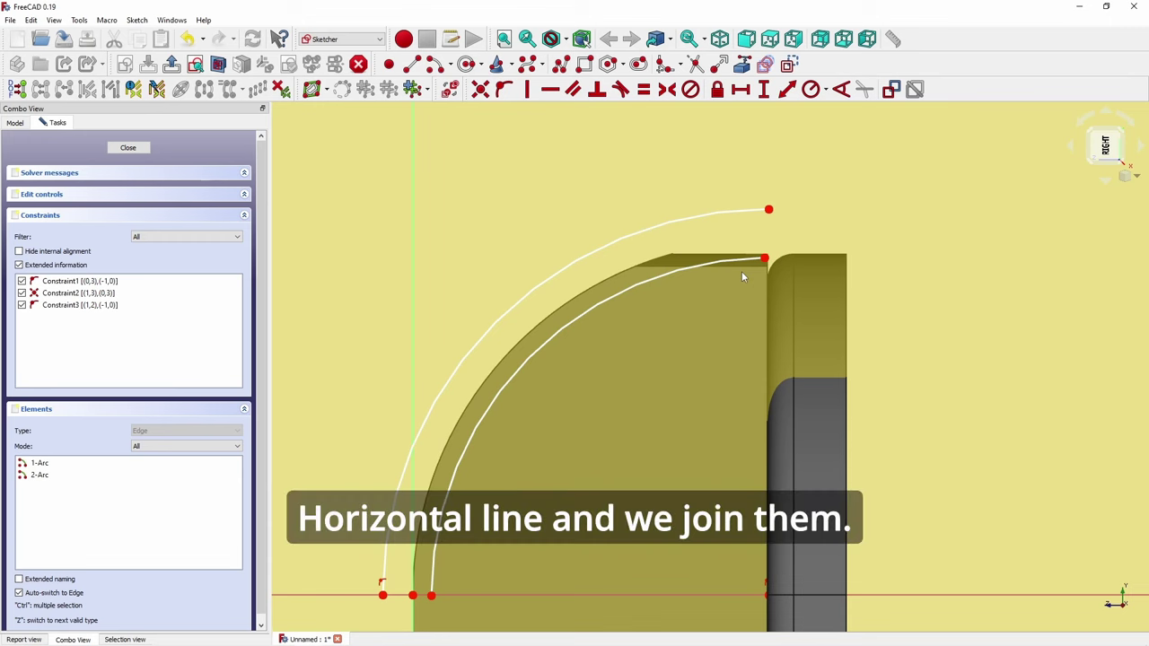
left_click(412, 63)
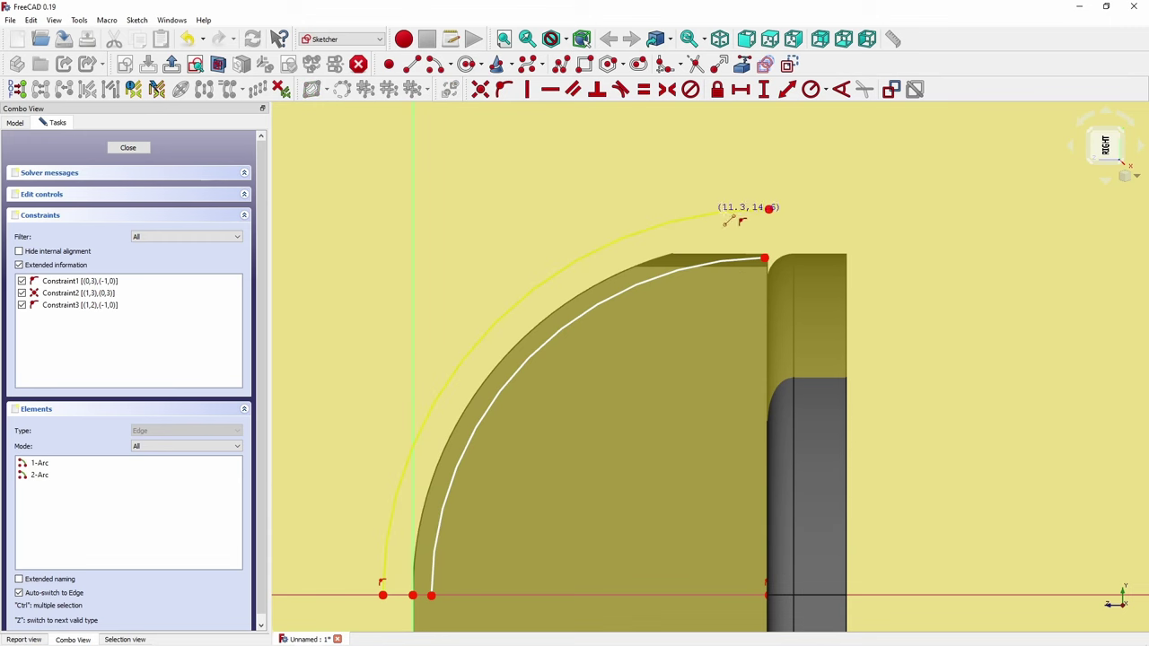
left_click(768, 210)
left_click(764, 259)
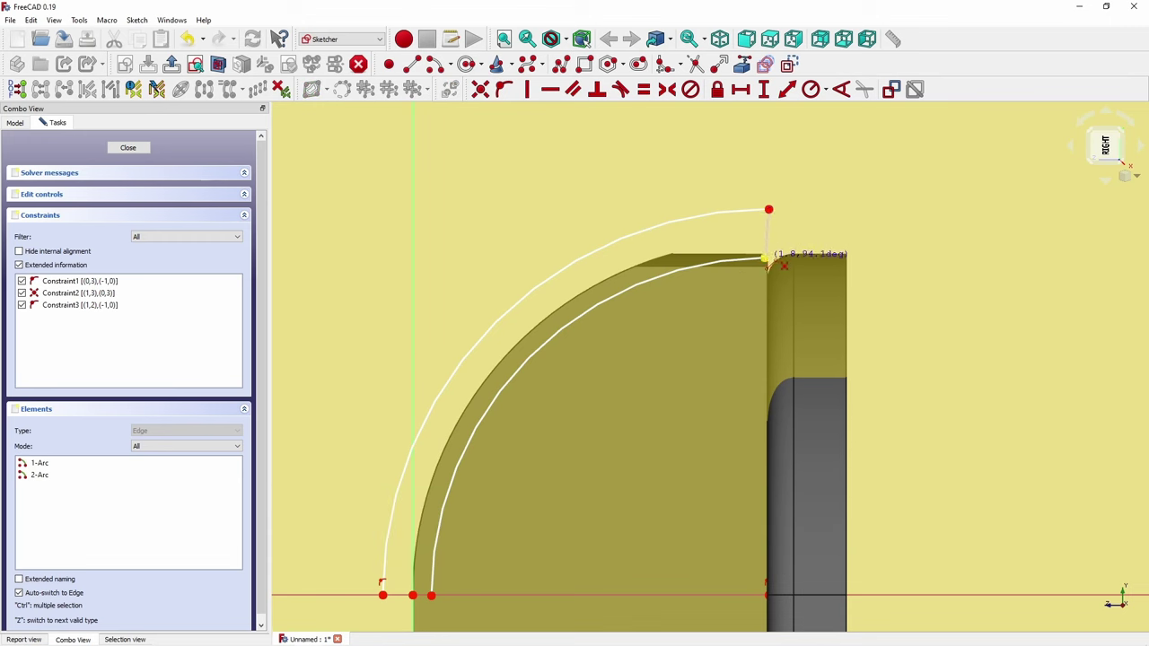
right_click(769, 204)
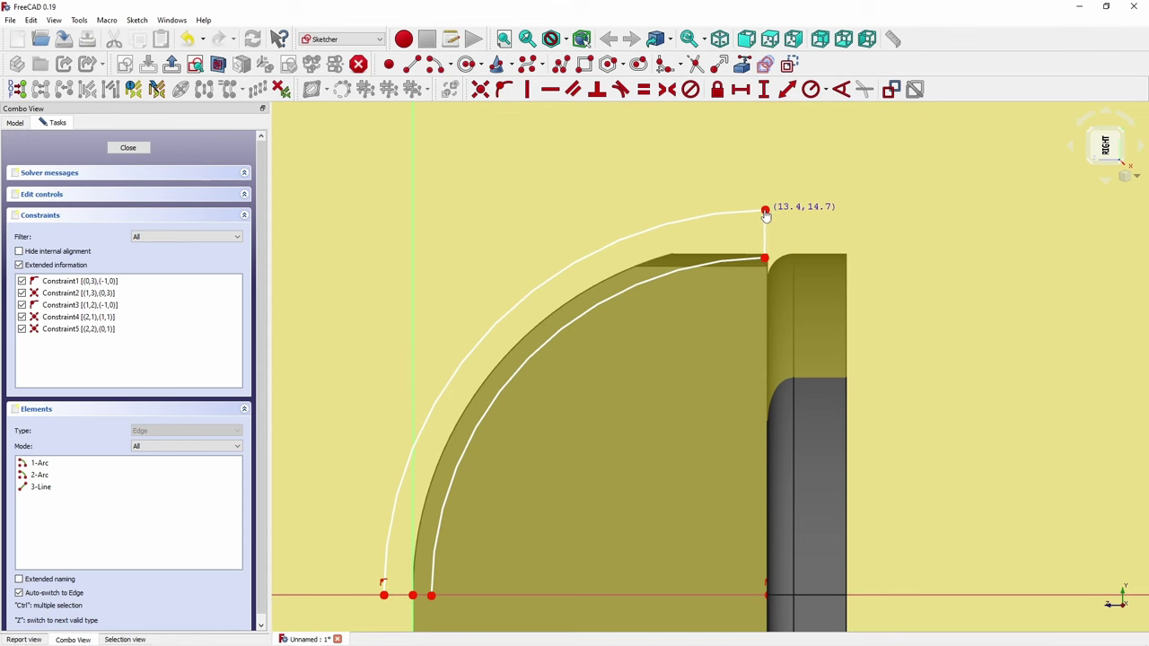
right_click(767, 226)
left_click(766, 236)
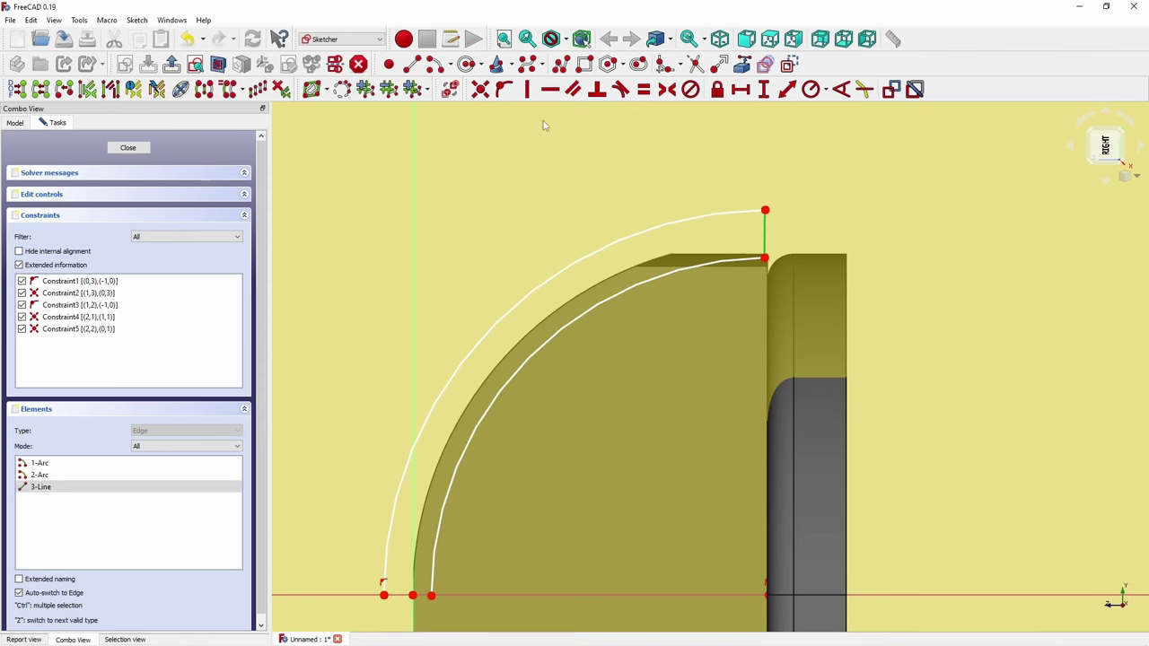
left_click(527, 89)
- Connect the arcs' bottom ends with a short line and close Sketch003
middle_click_drag(377, 467, 346, 243)
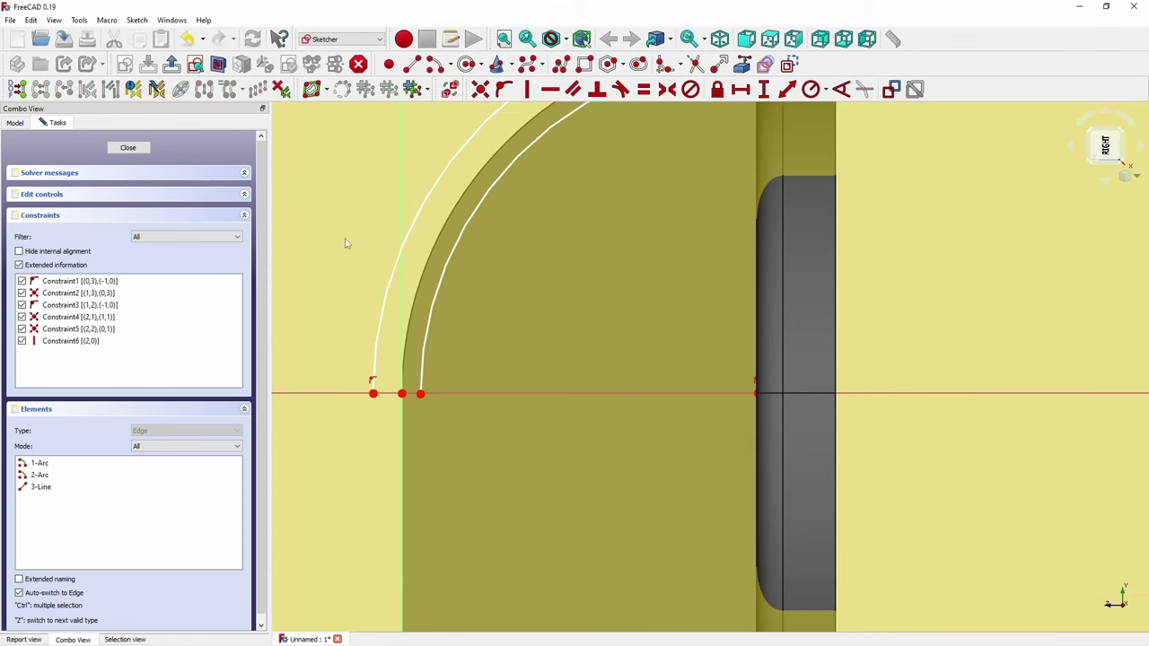
left_click(411, 64)
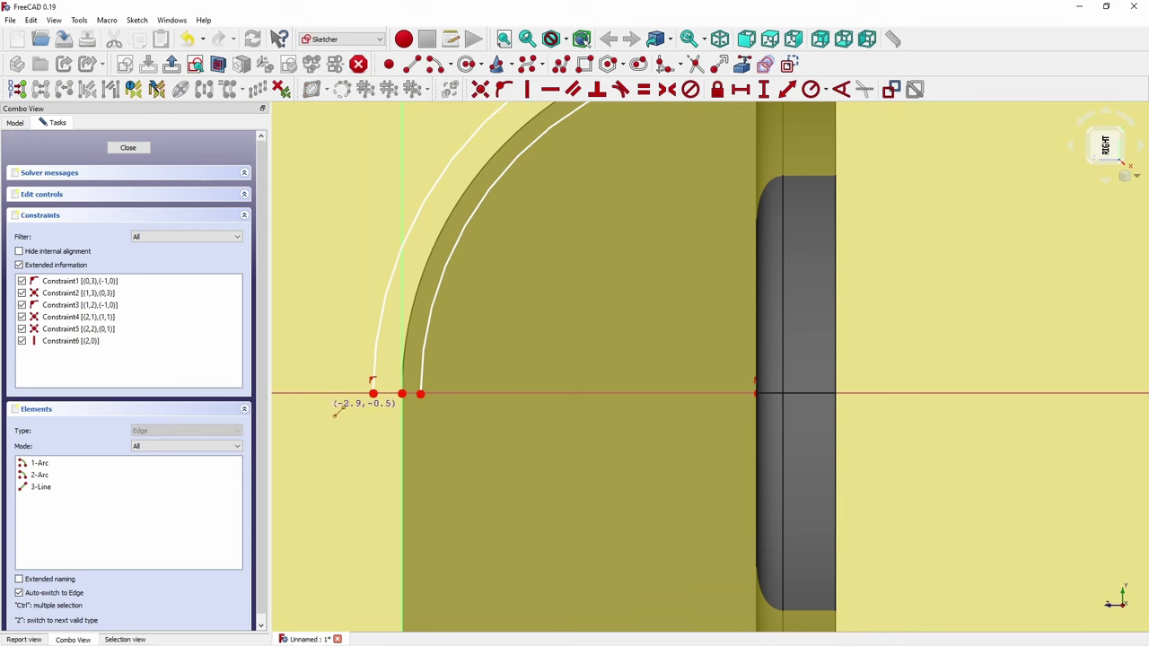
left_click(373, 393)
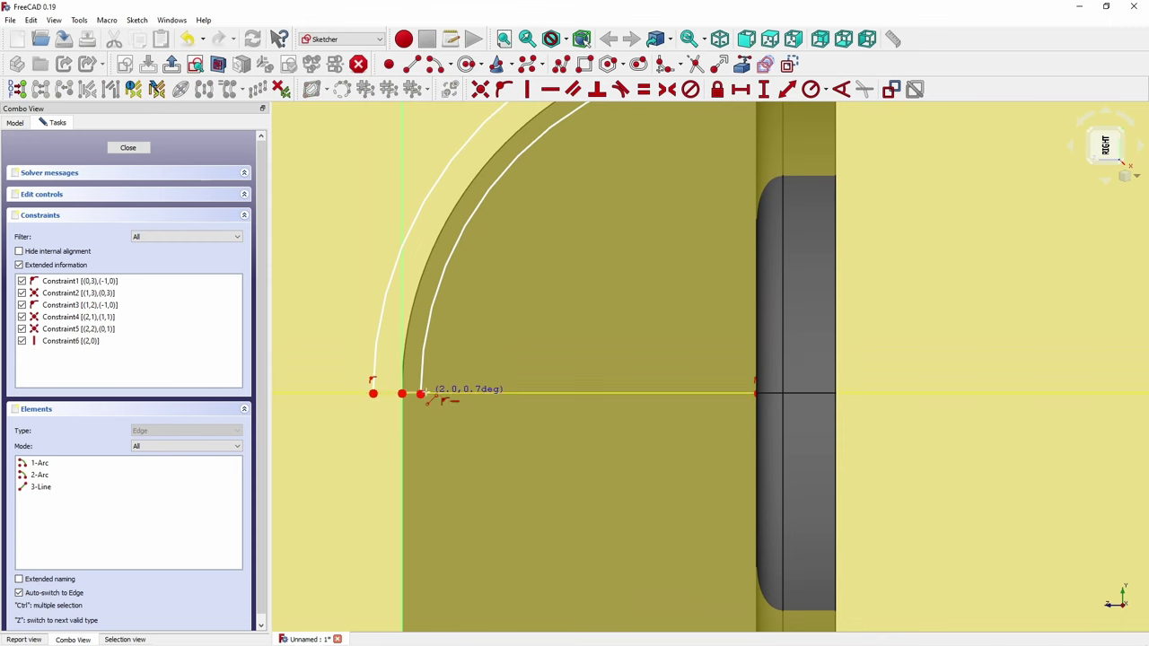
left_click(421, 393)
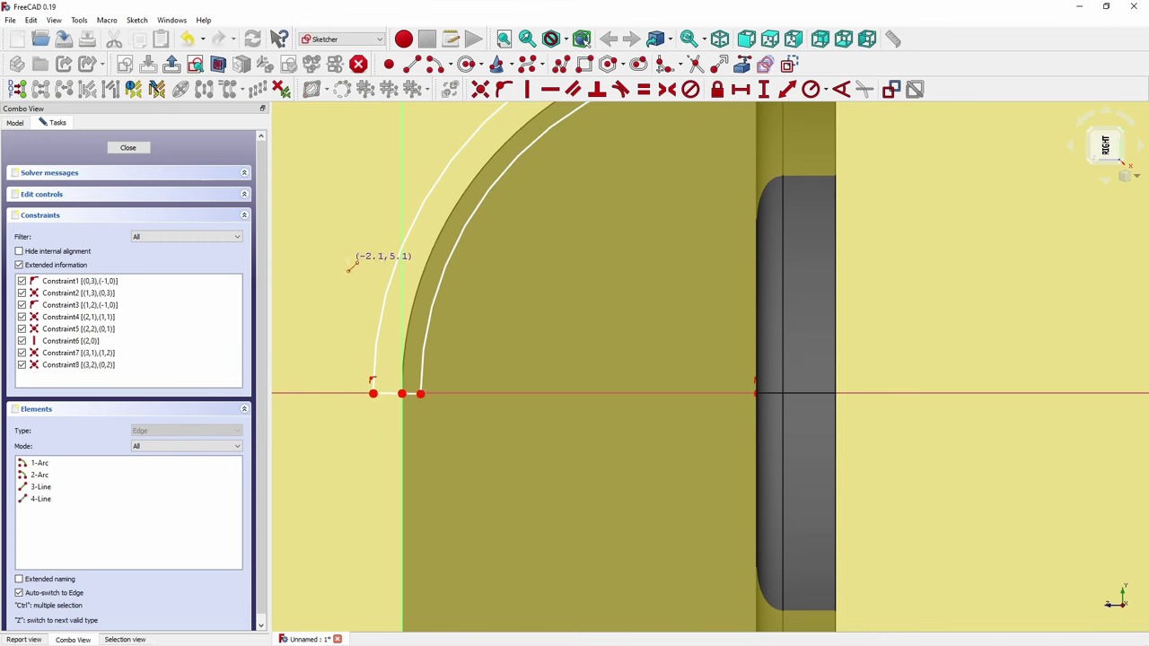
scroll(348, 259, "down", 5)
middle_click_drag(338, 226, 431, 291)
left_click(131, 149)
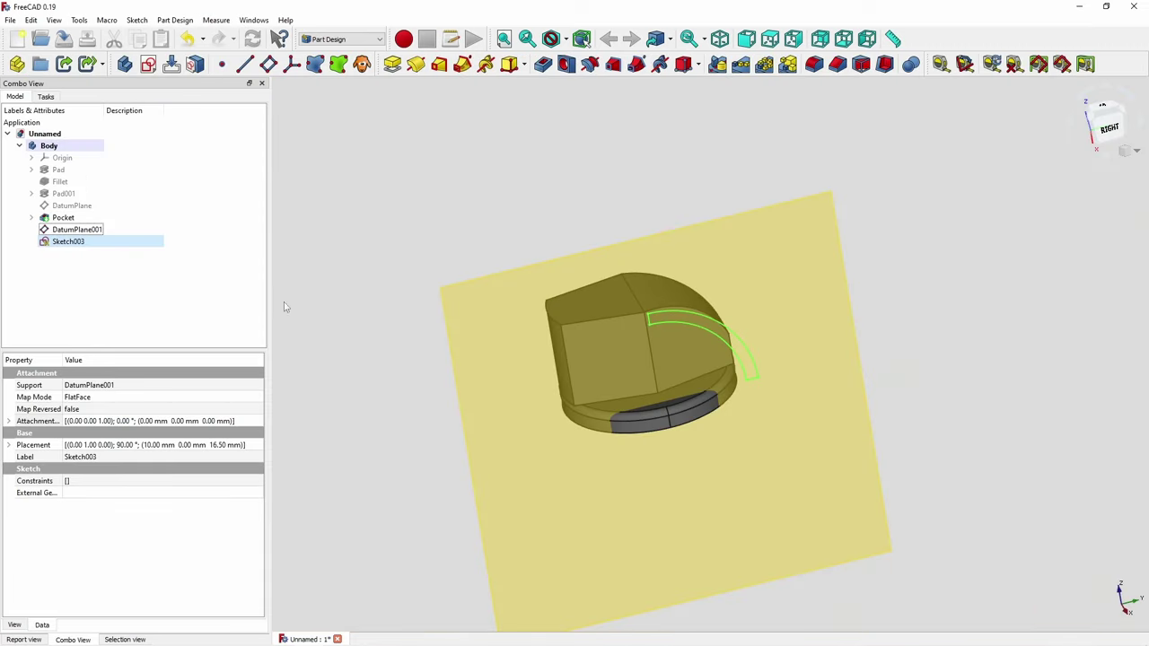
- Set DatumPlane001's attachment offset X back to 0
left_click(81, 230)
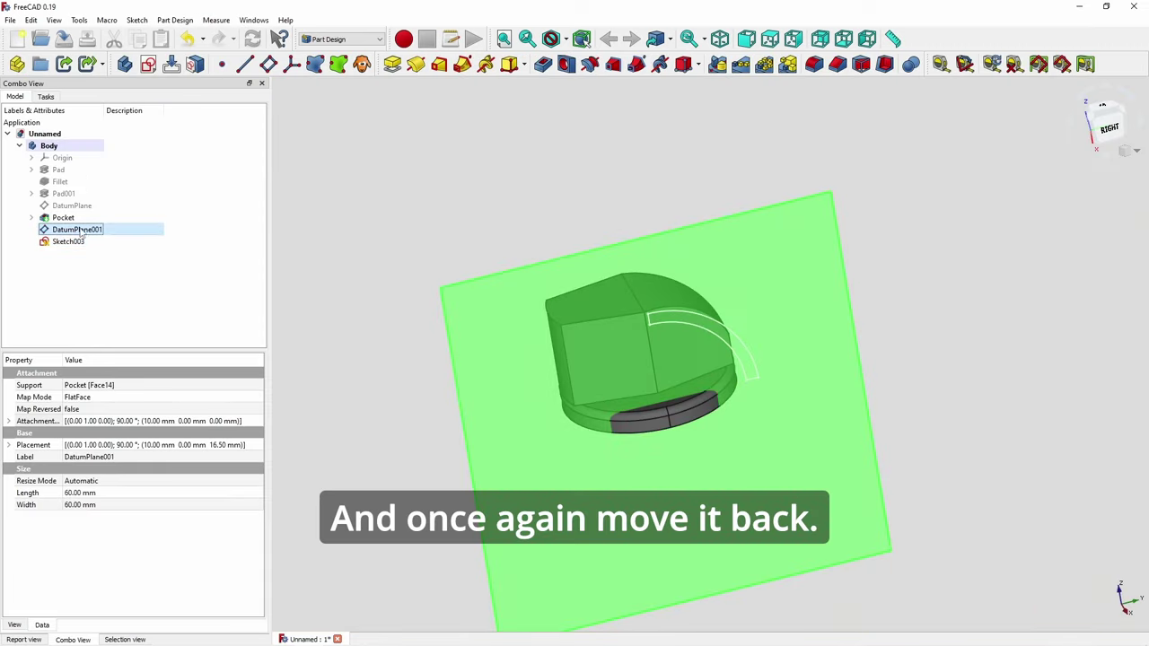
left_click(248, 421)
left_click(259, 421)
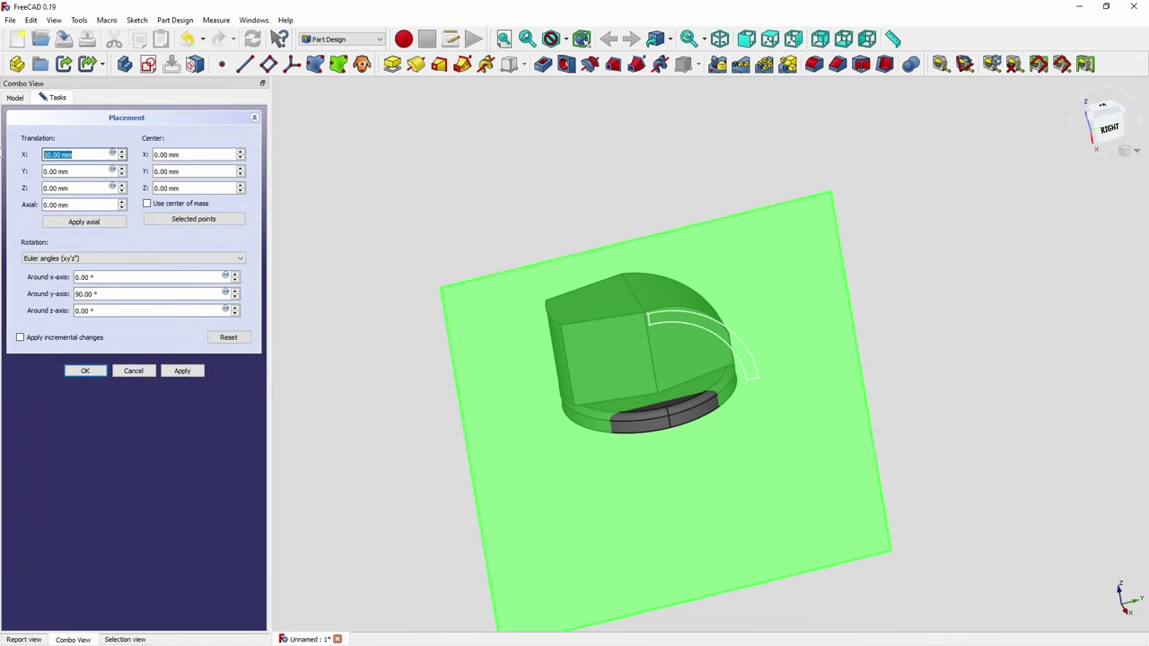
type("0")
key("Return")
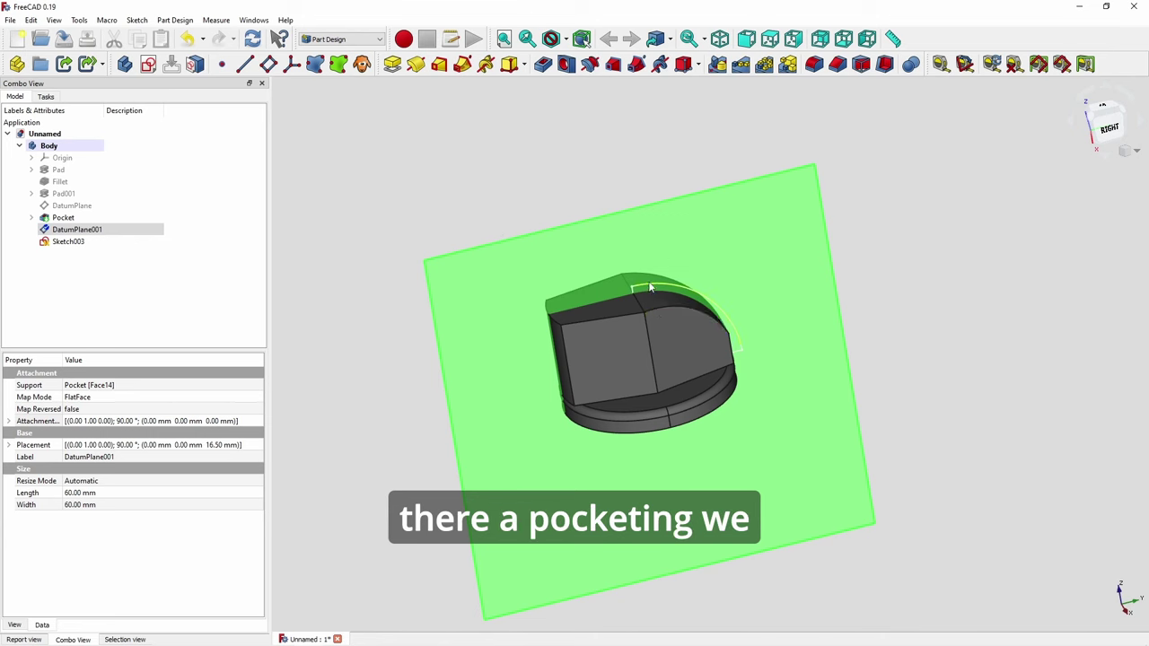
- Pad Sketch003 2 mm symmetric to the plane into a thin curved rim
left_click(393, 64)
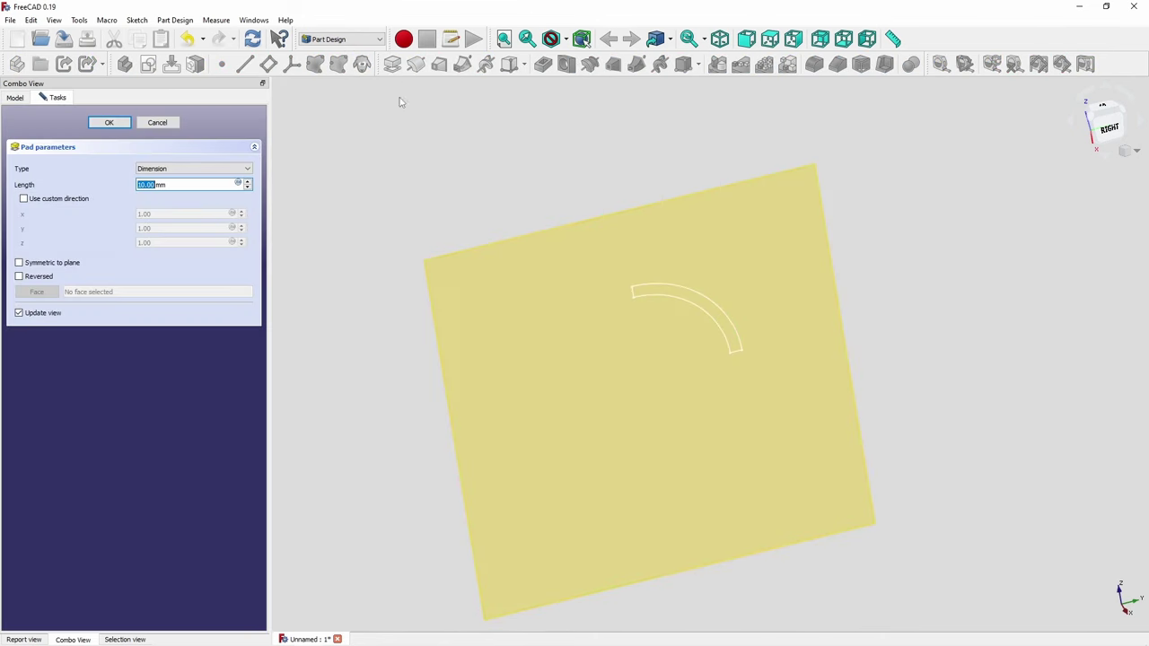
left_click(158, 123)
scroll(666, 295, "up", 6)
scroll(666, 290, "down", 2)
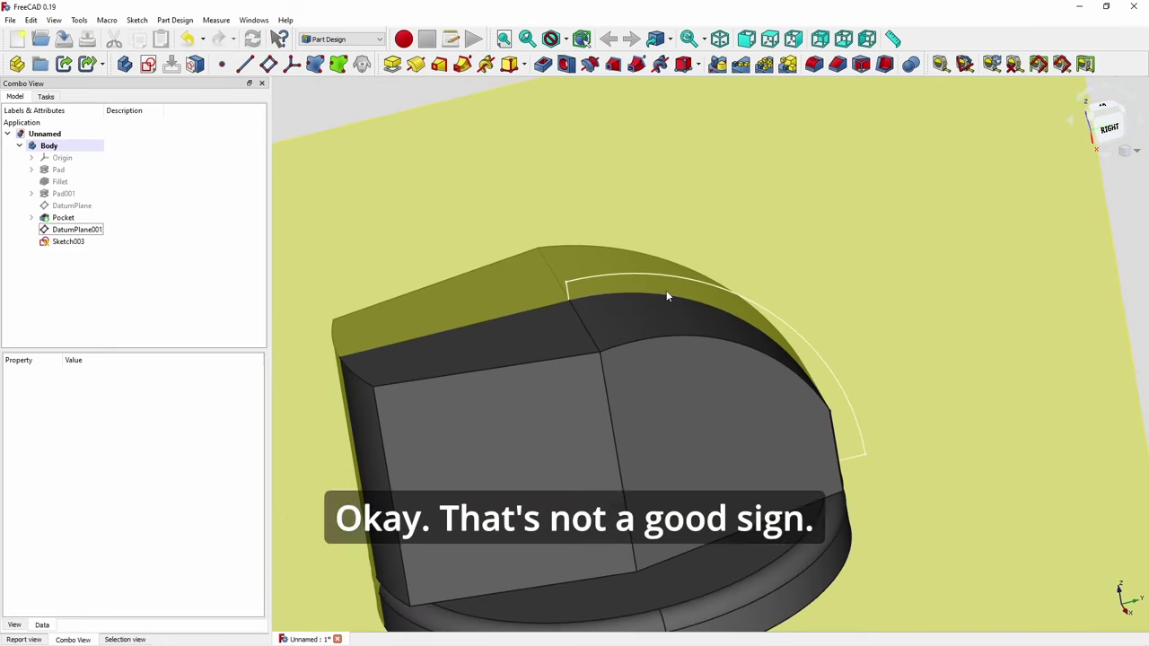
left_click(68, 241)
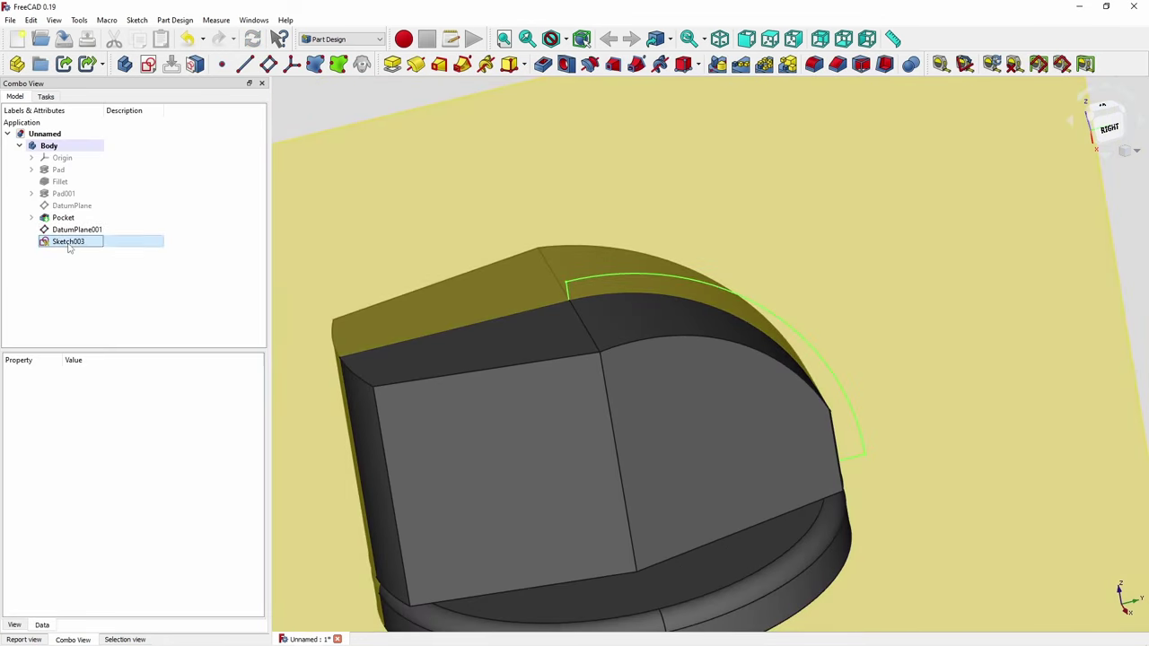
left_click(393, 64)
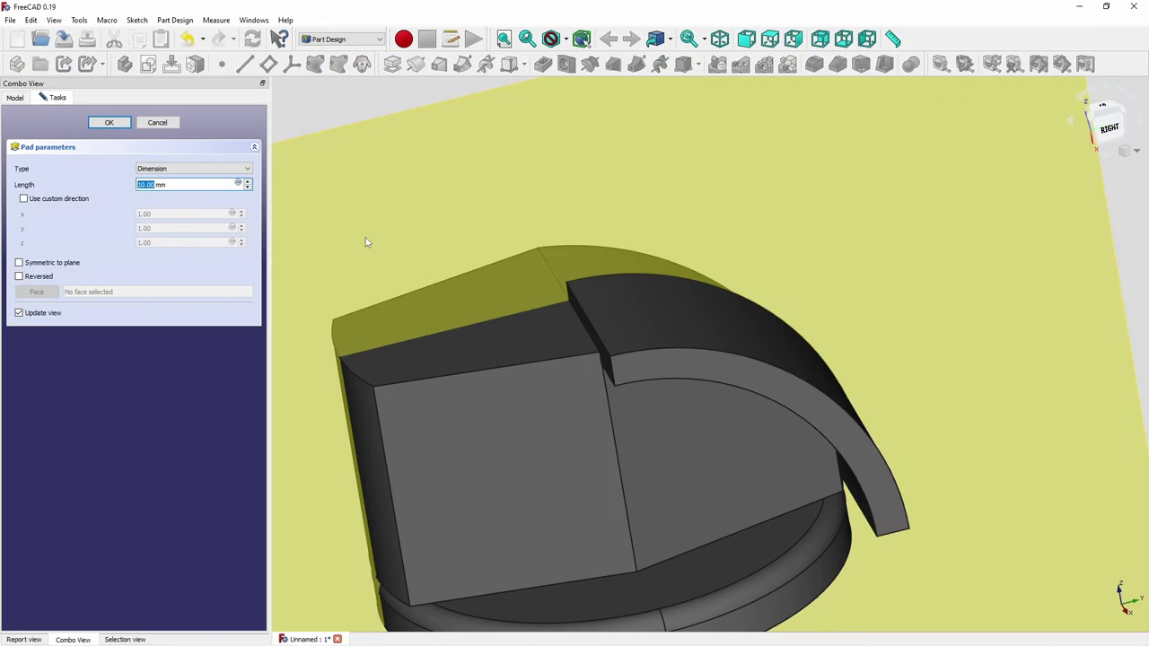
left_click(40, 263)
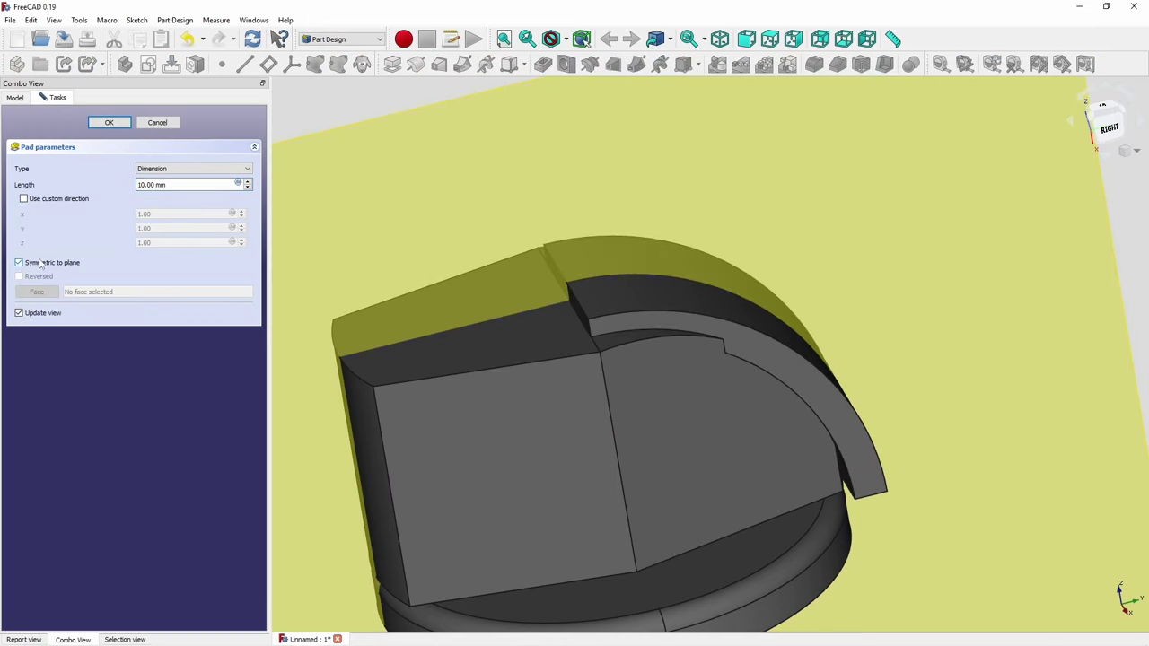
left_click(248, 187)
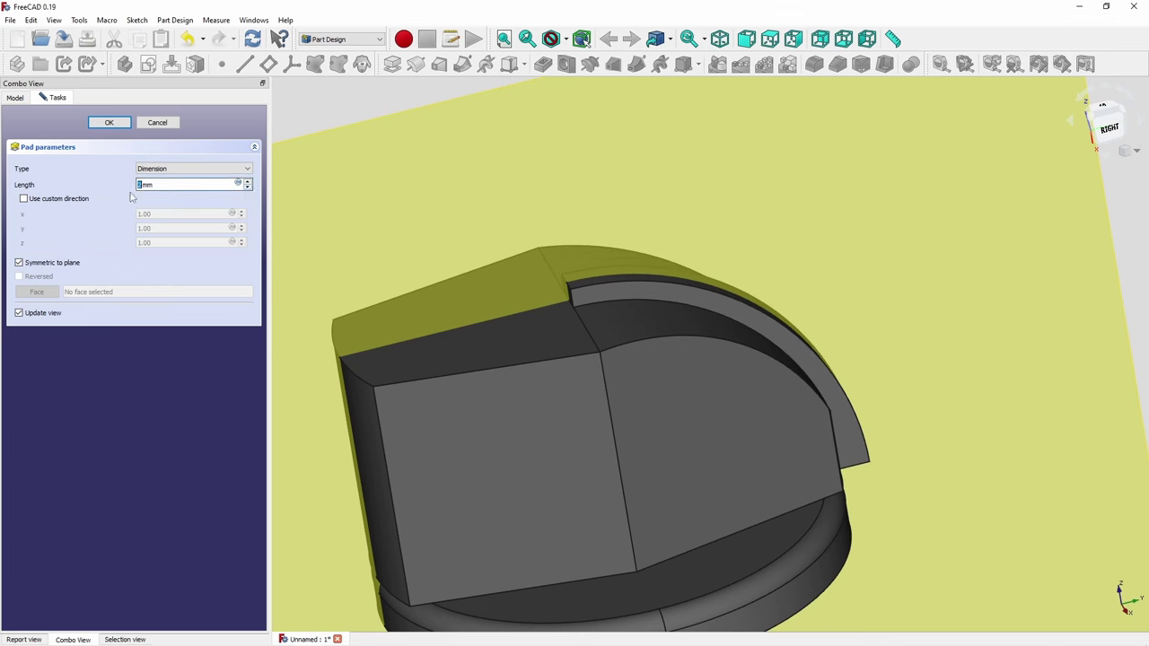
middle_click_drag(637, 299, 713, 351)
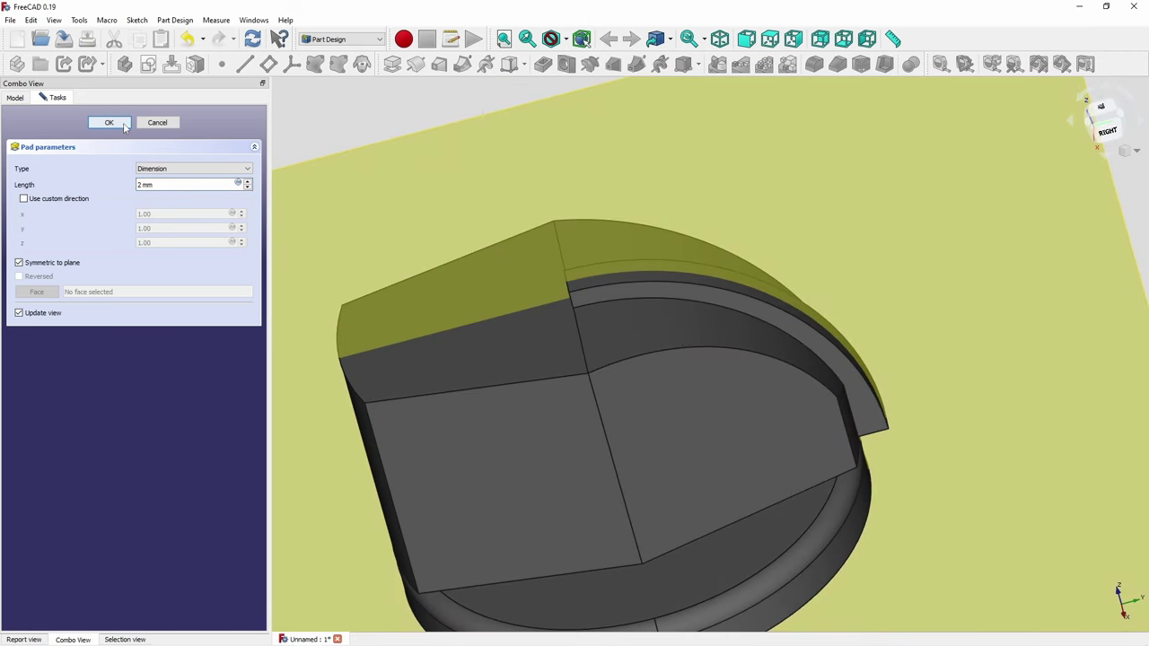
left_click(115, 123)
scroll(546, 356, "down", 3)
middle_click_drag(574, 360, 692, 359)
- Bring up slide 165 on the 2 mm symmetric pad and the 15 mm bottom circle pocket
key("alt+Tab")
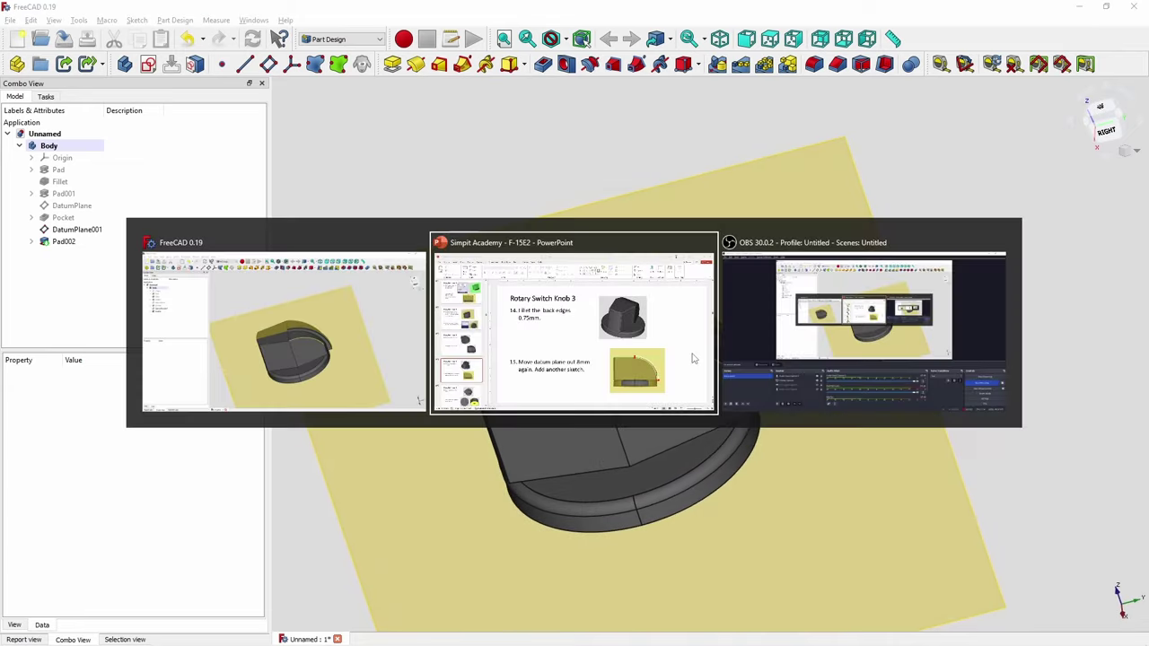
scroll(679, 449, "down", 1)
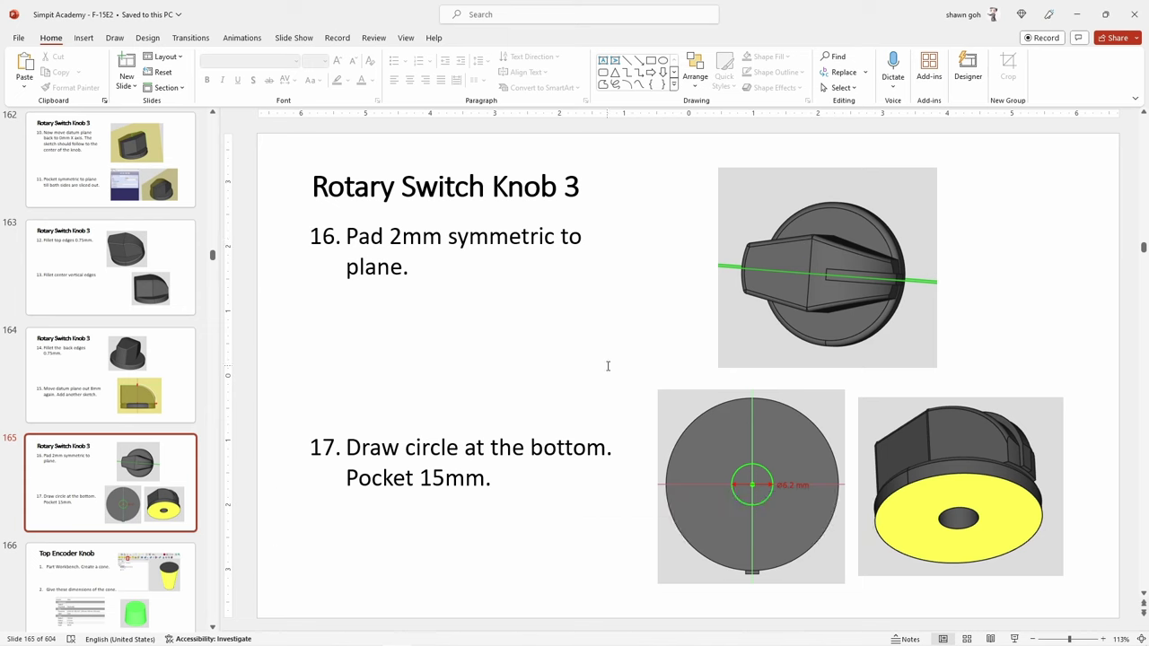
- Hide DatumPlane001 and orbit to inspect the knob from below
key("alt+Tab")
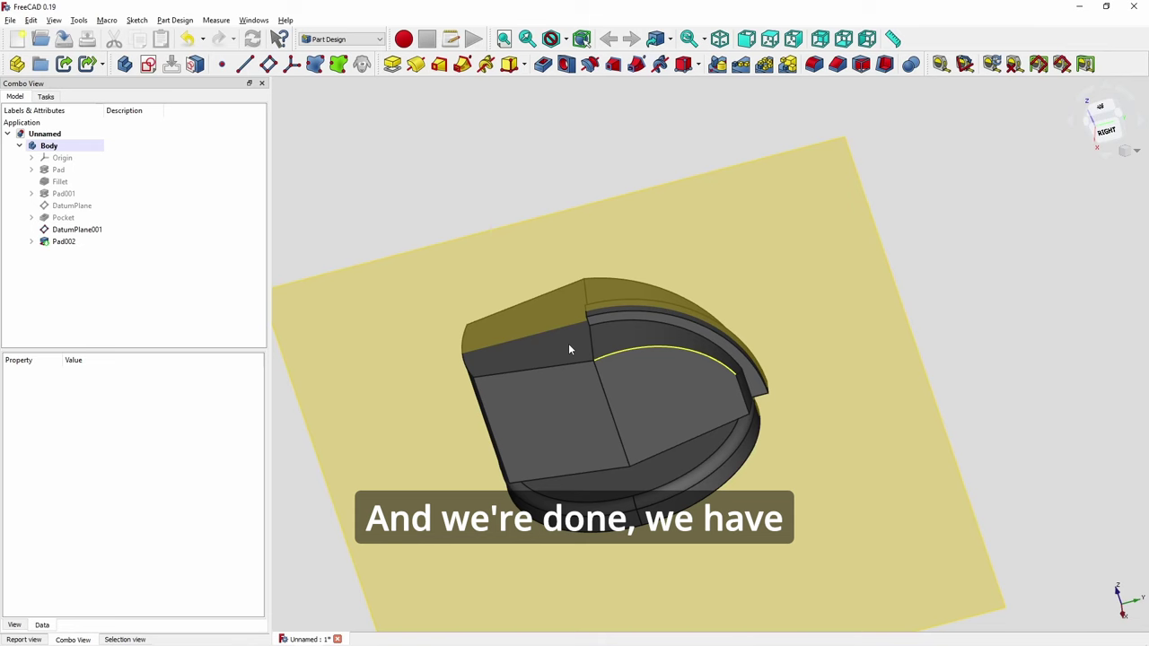
left_click(77, 230)
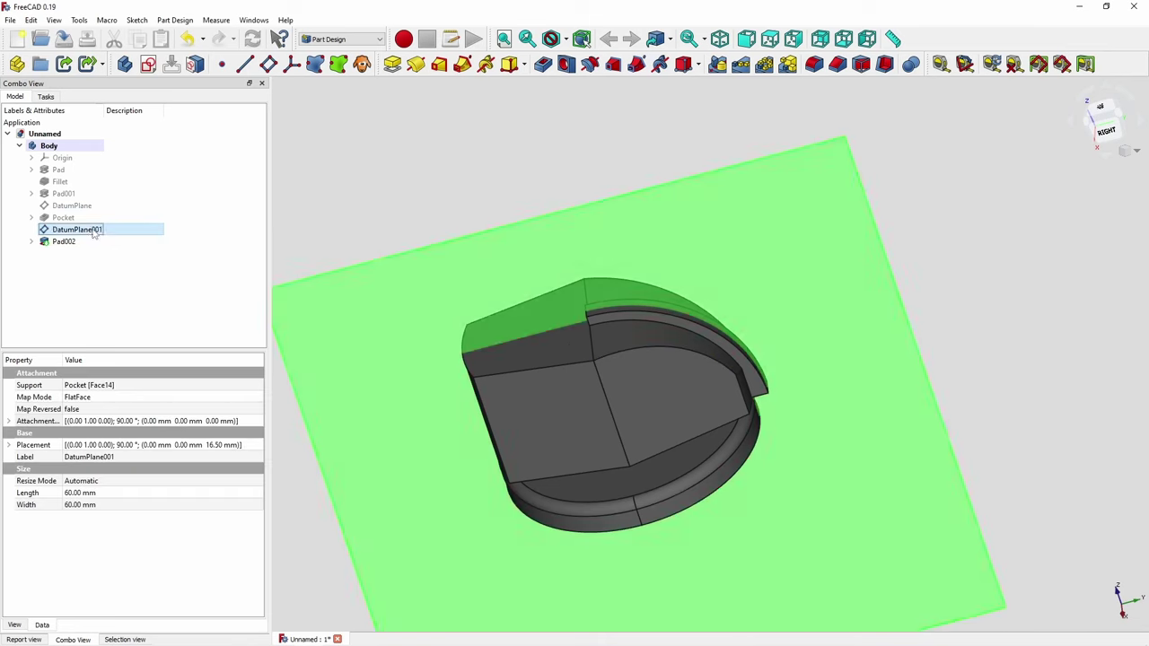
key("space")
middle_click_drag(512, 359, 667, 429)
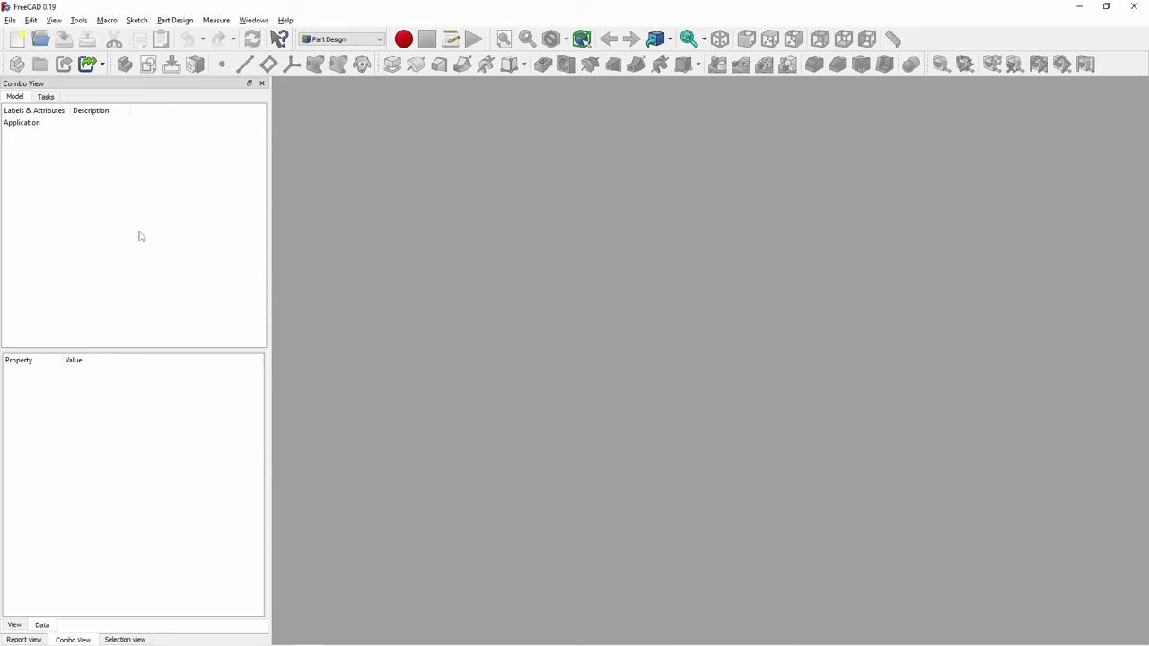
- Create a new document with a Body and a sketch on XY_Plane, then close the empty sketch
key("ctrl+n")
left_click(124, 63)
left_click(148, 63)
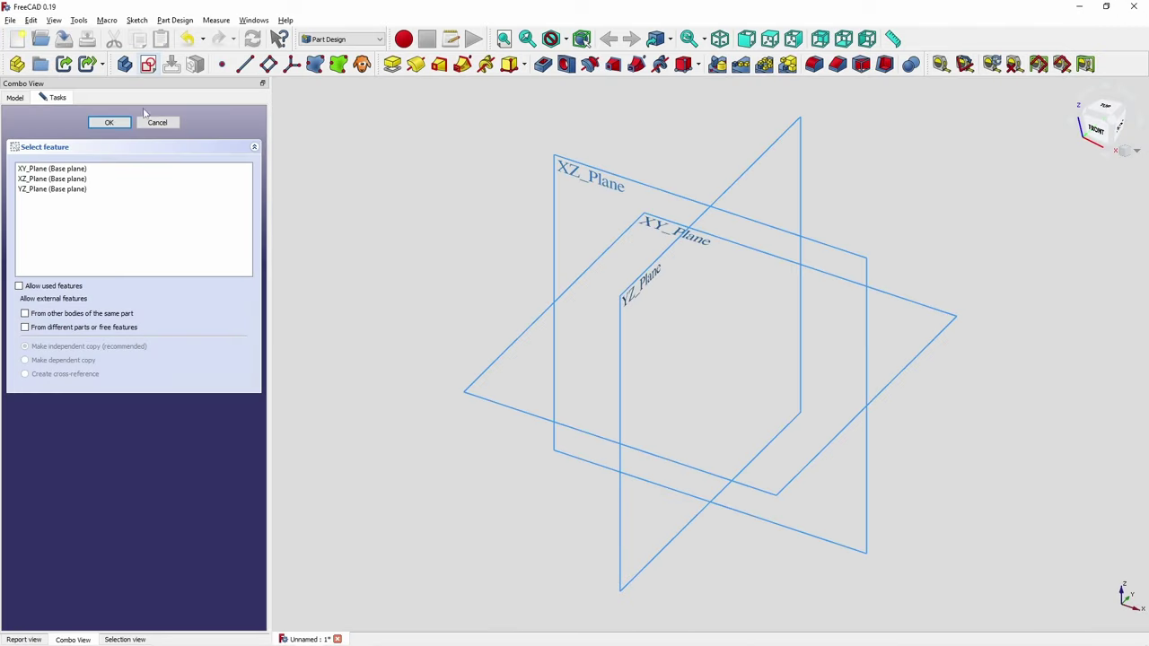
left_click(97, 170)
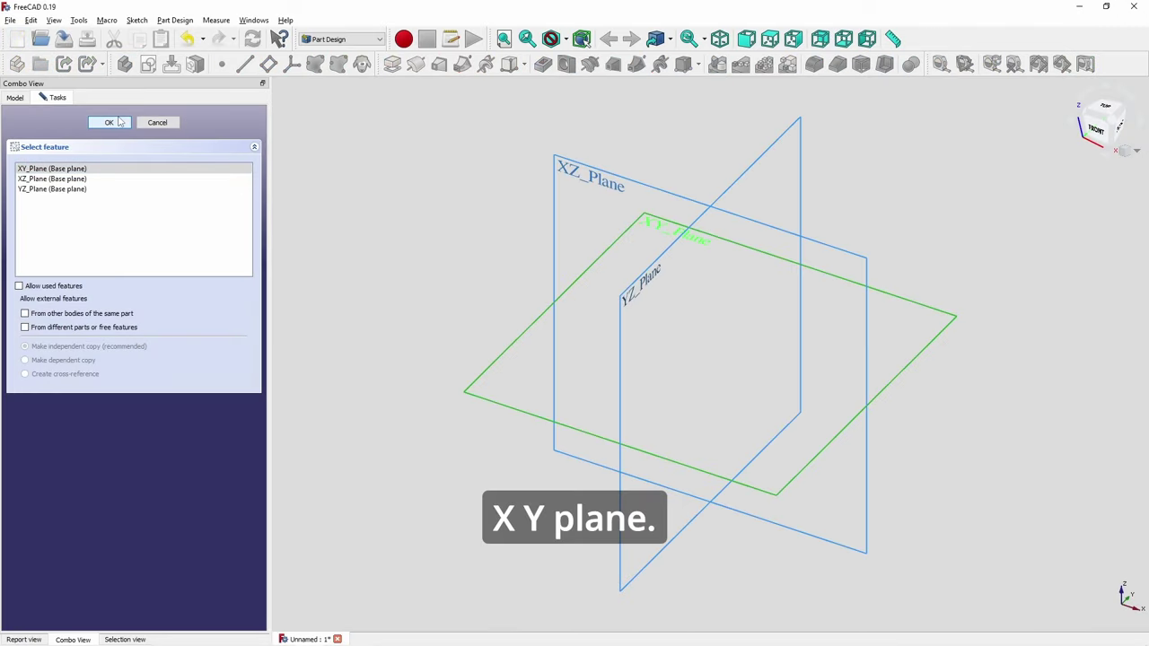
left_click(120, 123)
key("alt+Tab")
key("alt+Tab")
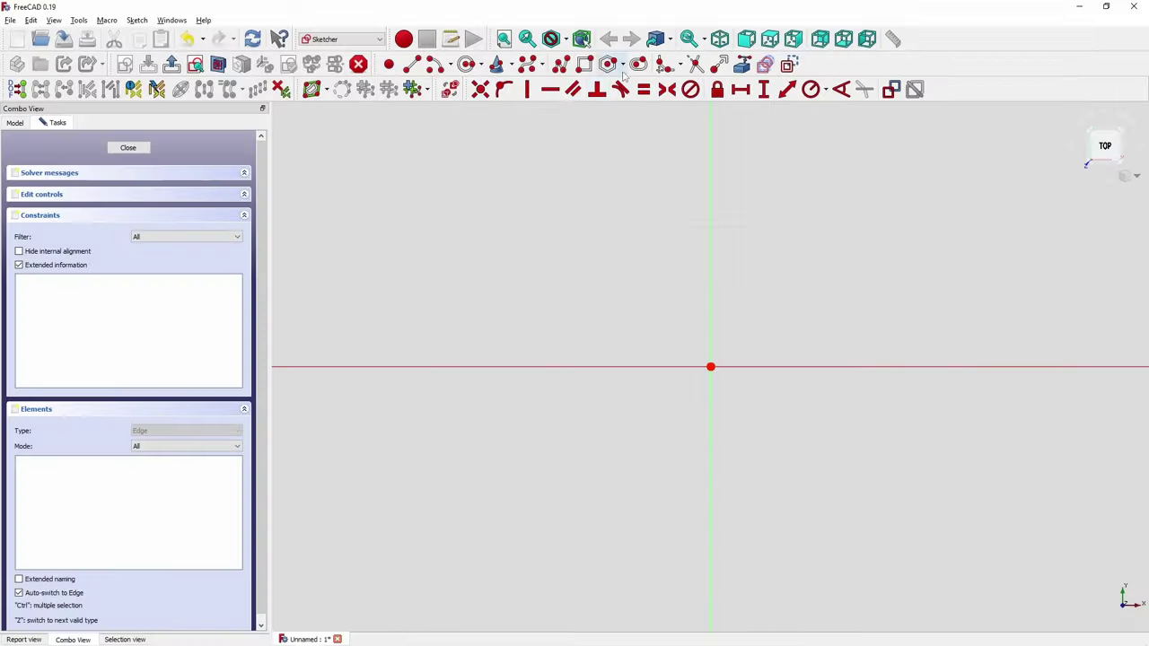
left_click(135, 148)
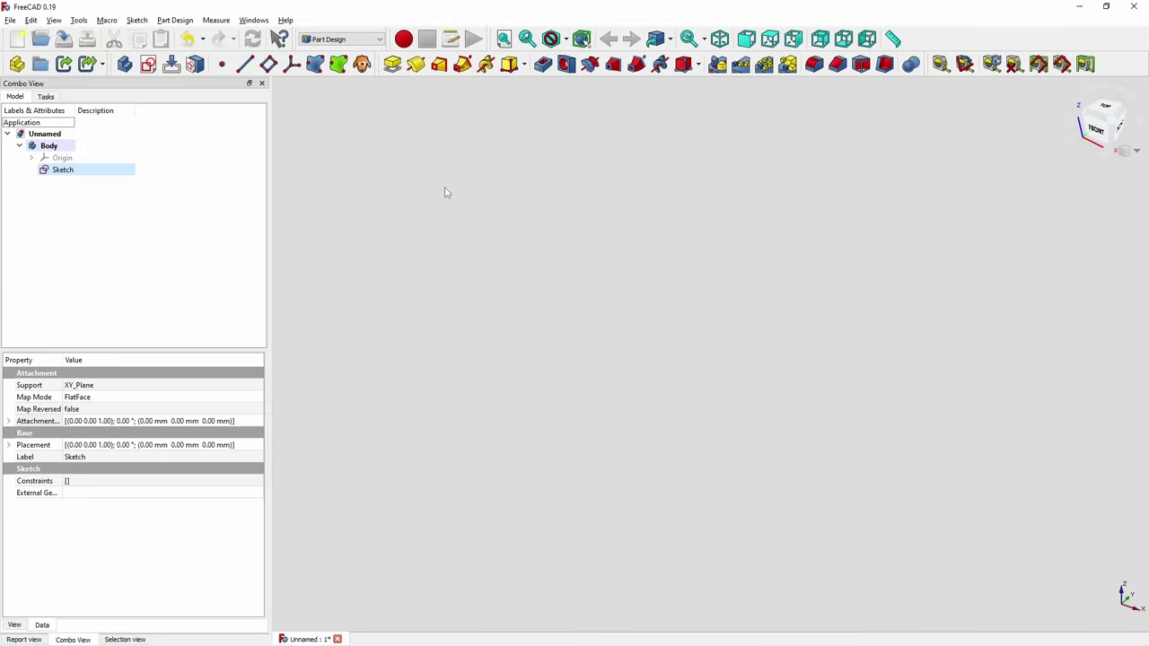
left_click(371, 40)
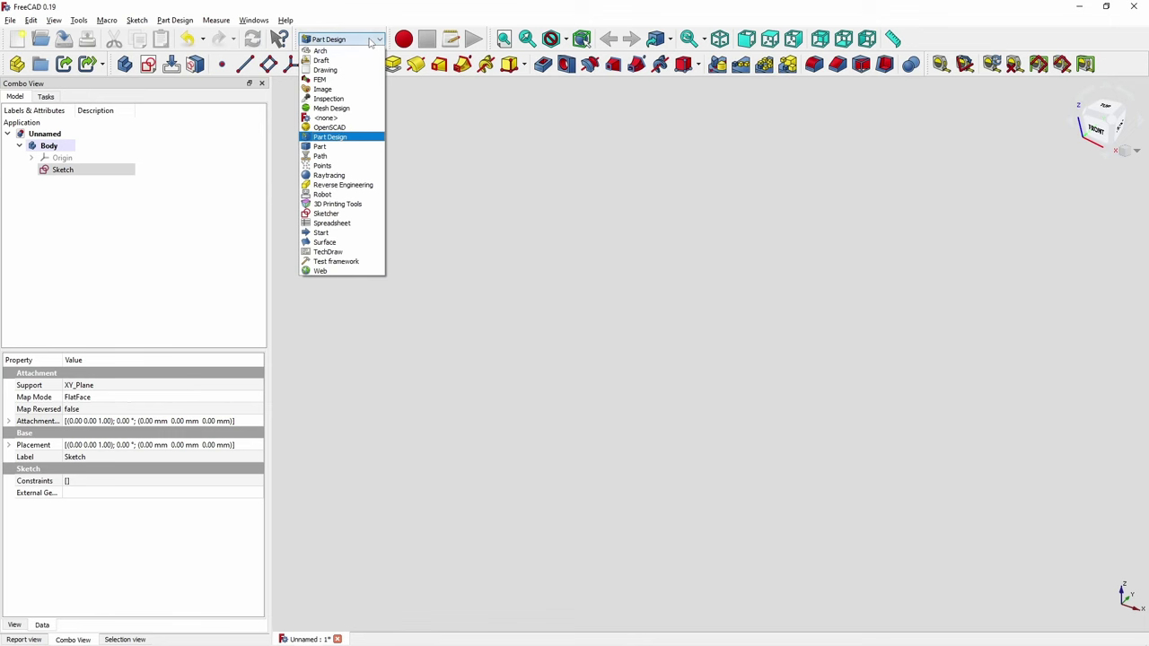
- In the Part workbench, add a cone and delete the unused sketch
left_click(320, 146)
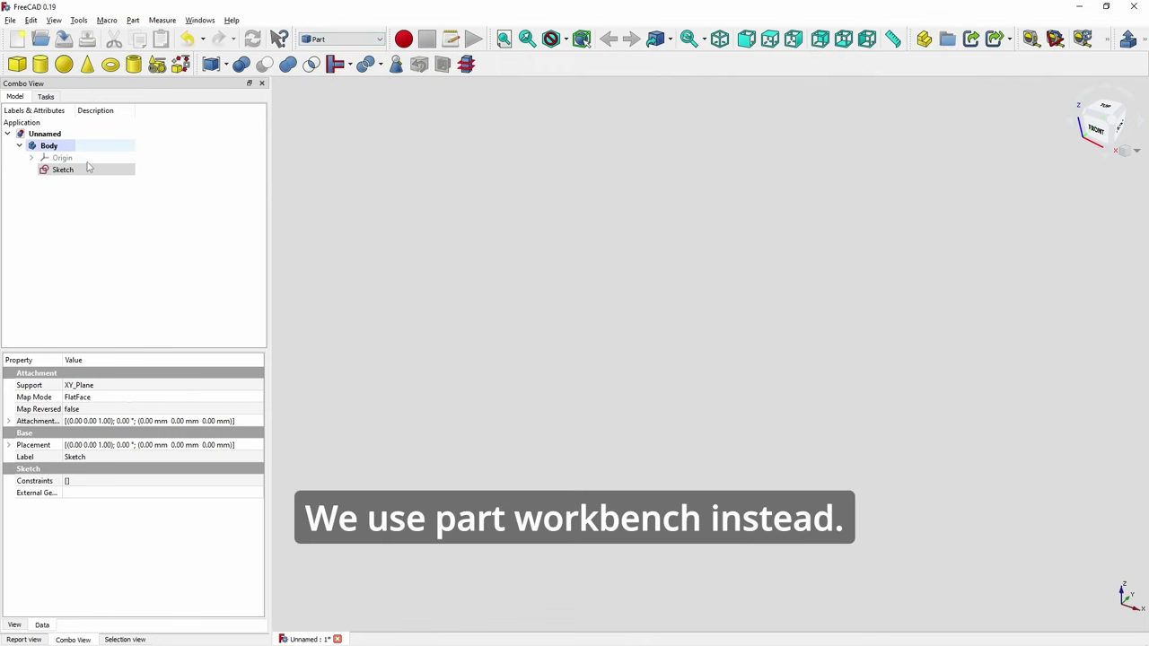
left_click(88, 65)
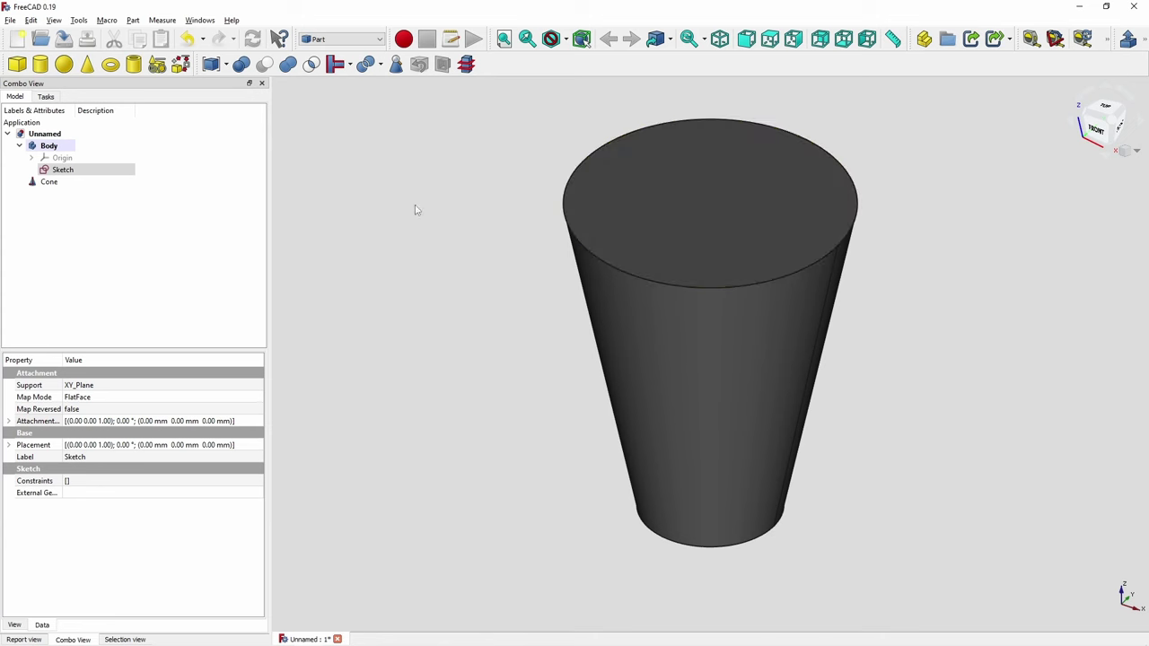
key("Delete")
left_click(54, 169)
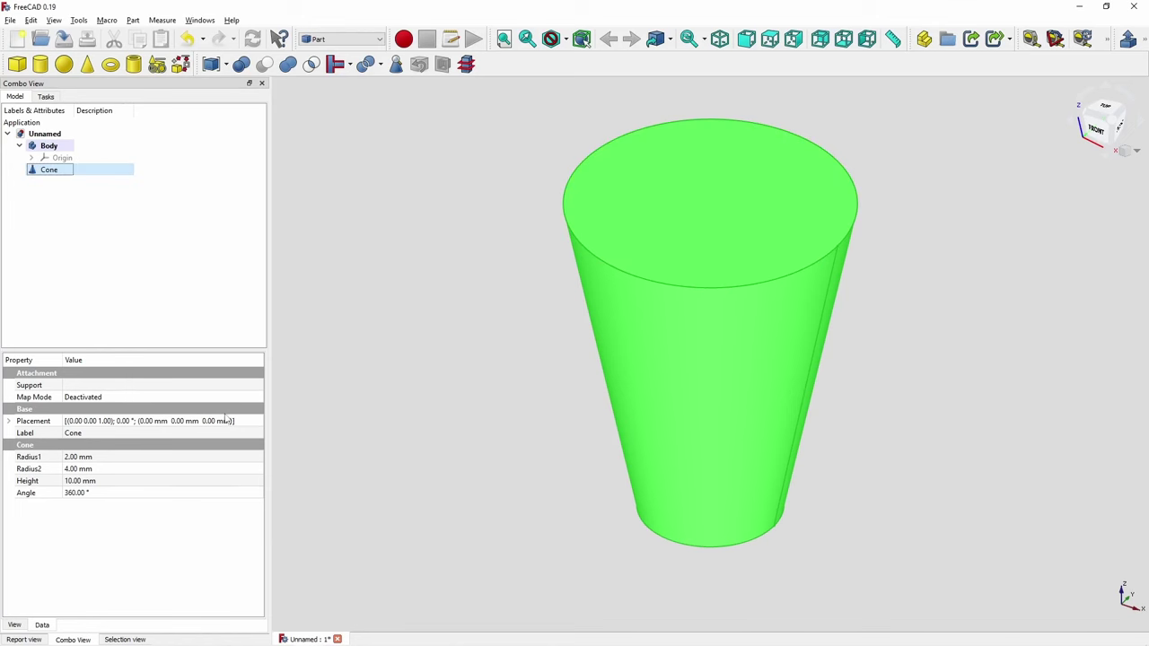
- Give the cone Radius1 7.5 mm, Radius2 6.75 mm and Height 11.5 mm, then add a cylinder
left_click(195, 456)
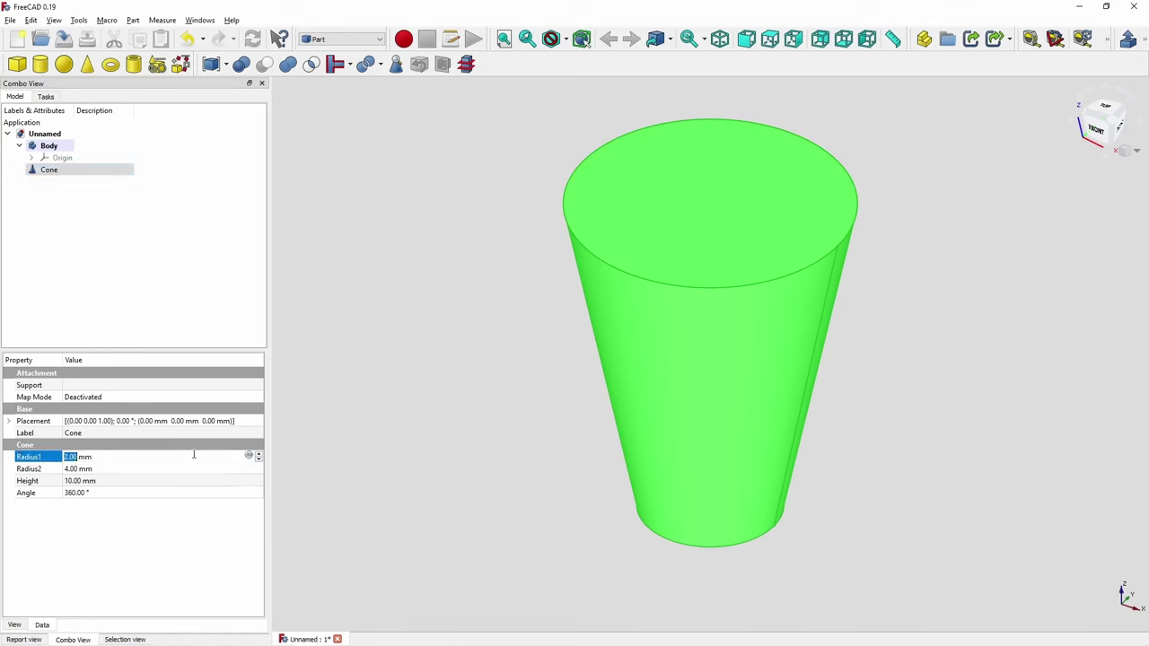
type("7.5")
key("Tab")
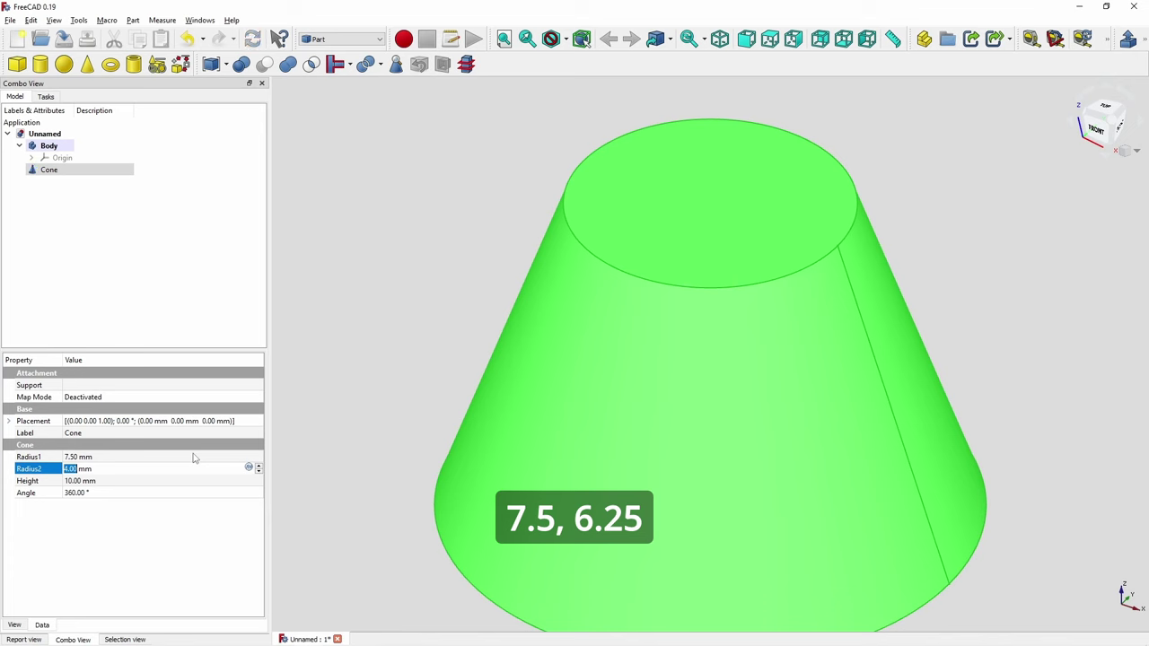
type("6.25")
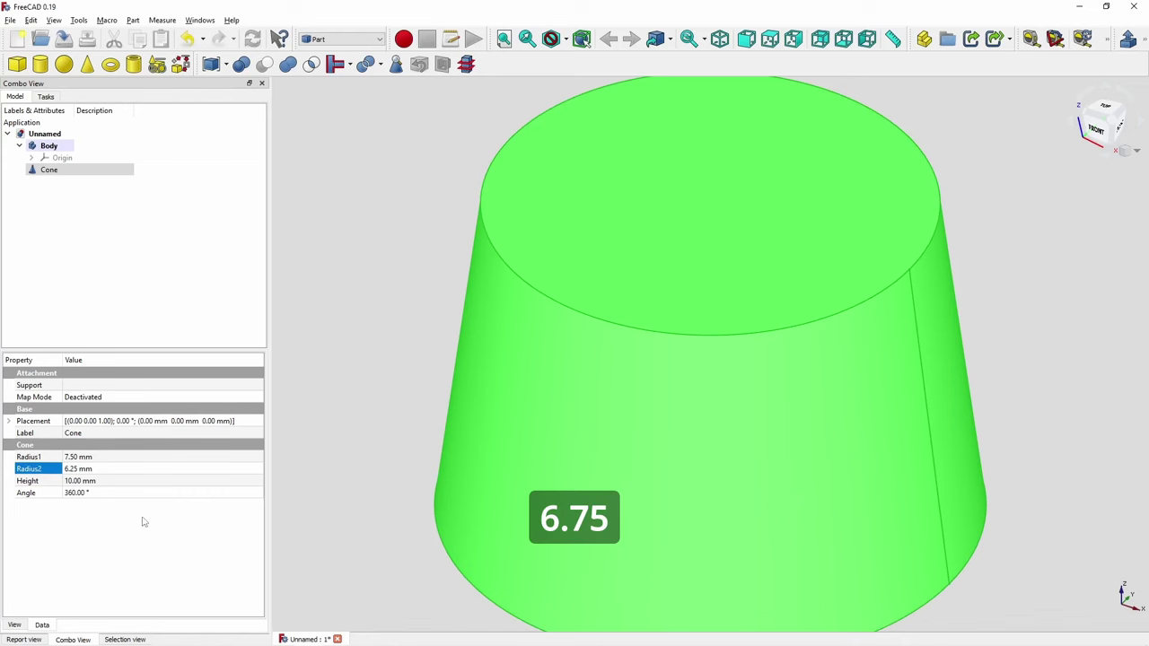
double_click(106, 469)
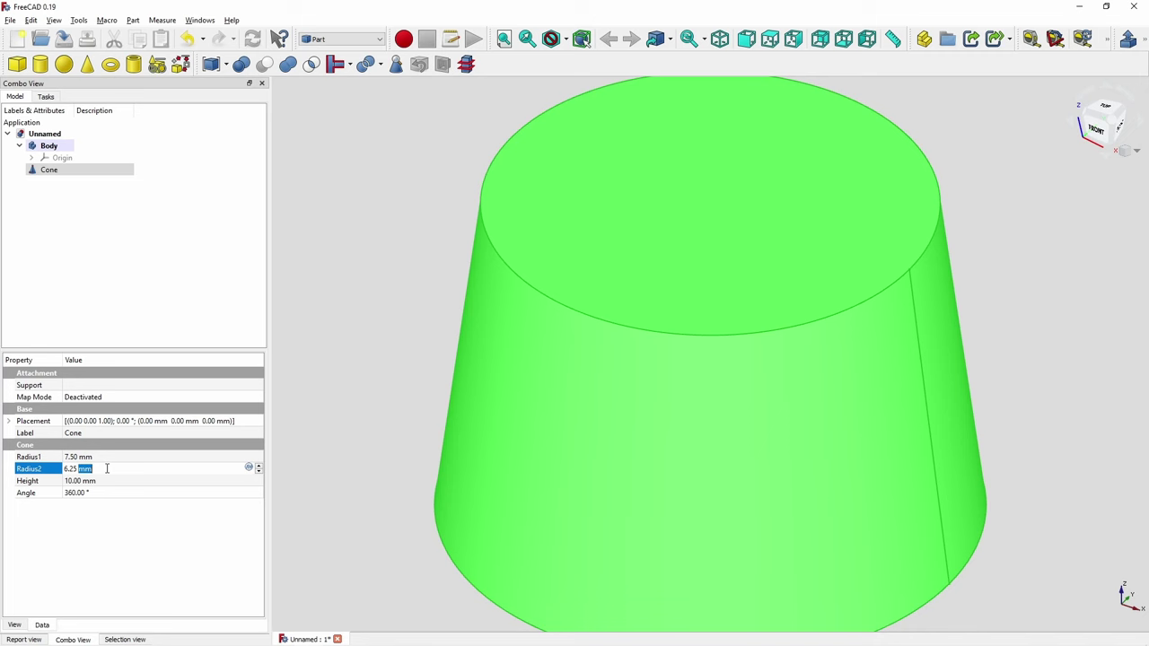
key("BackSpace")
key("BackSpace")
key("BackSpace")
key("BackSpace")
key("BackSpace")
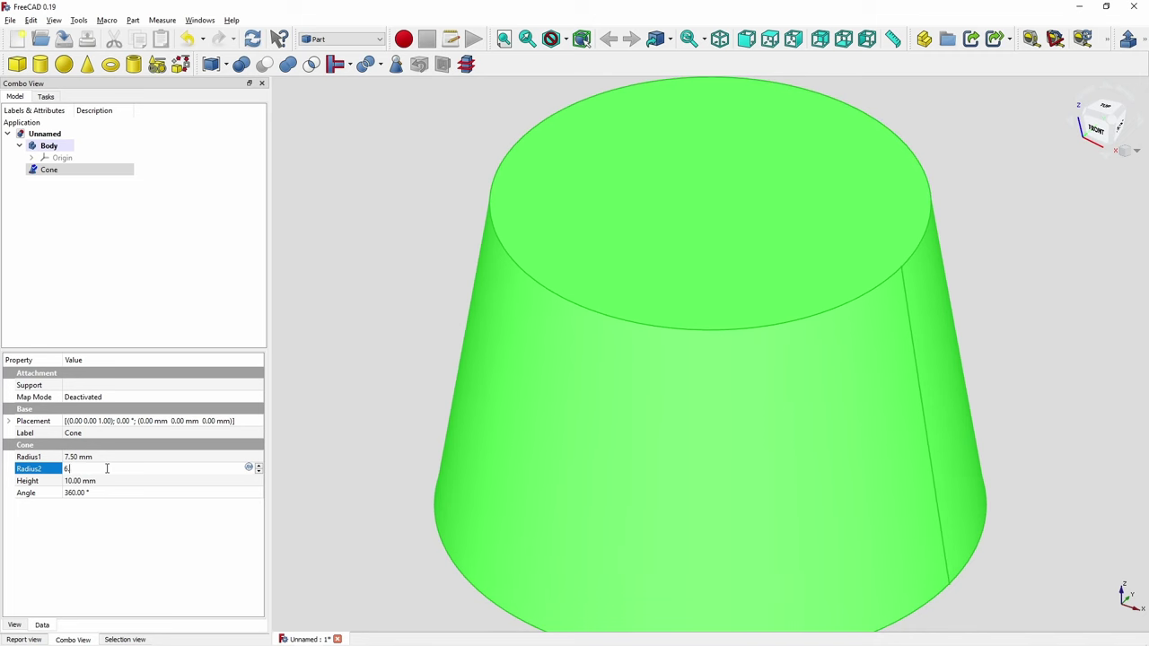
type(".75")
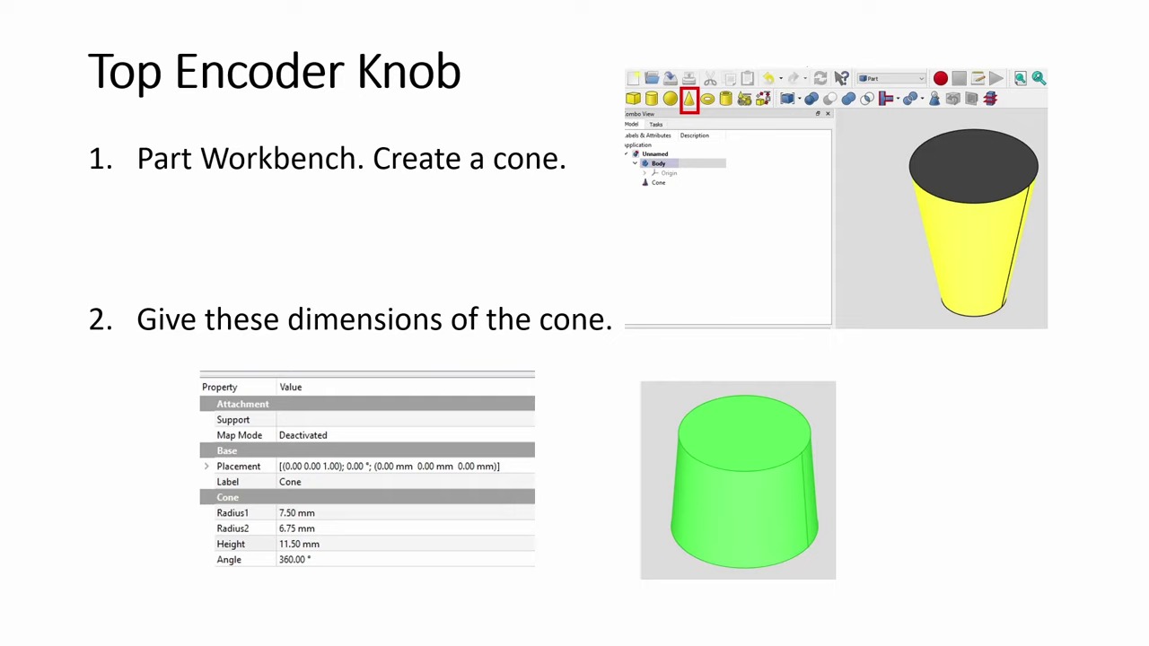
key("alt+Tab")
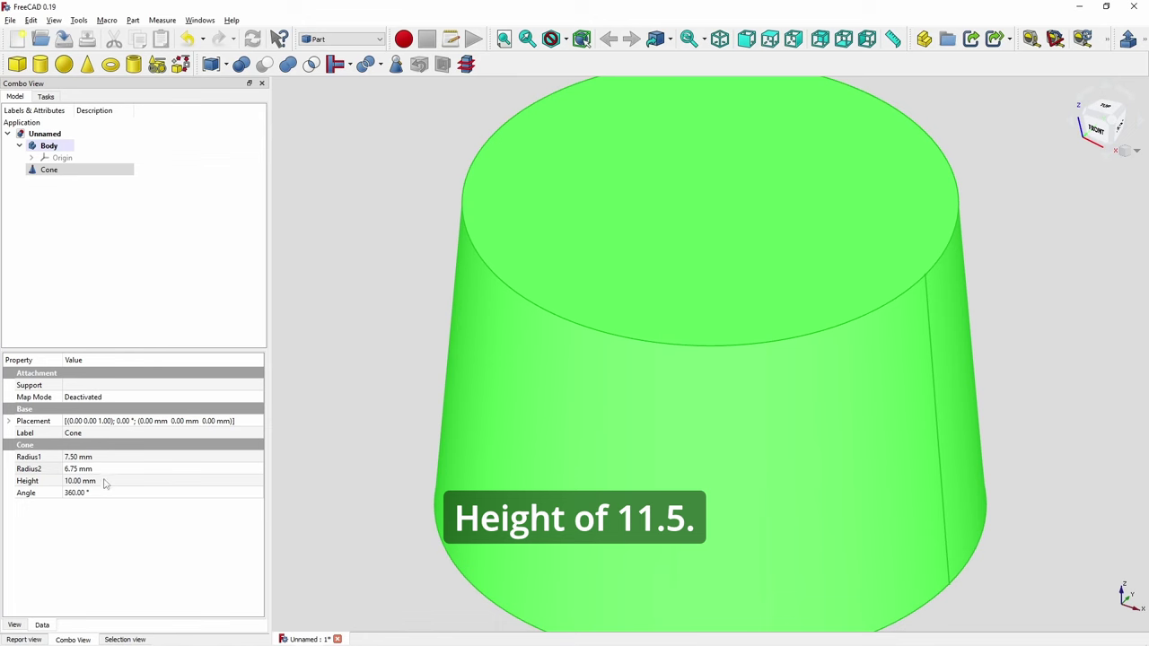
left_click(104, 485)
type("11.5")
key("Return")
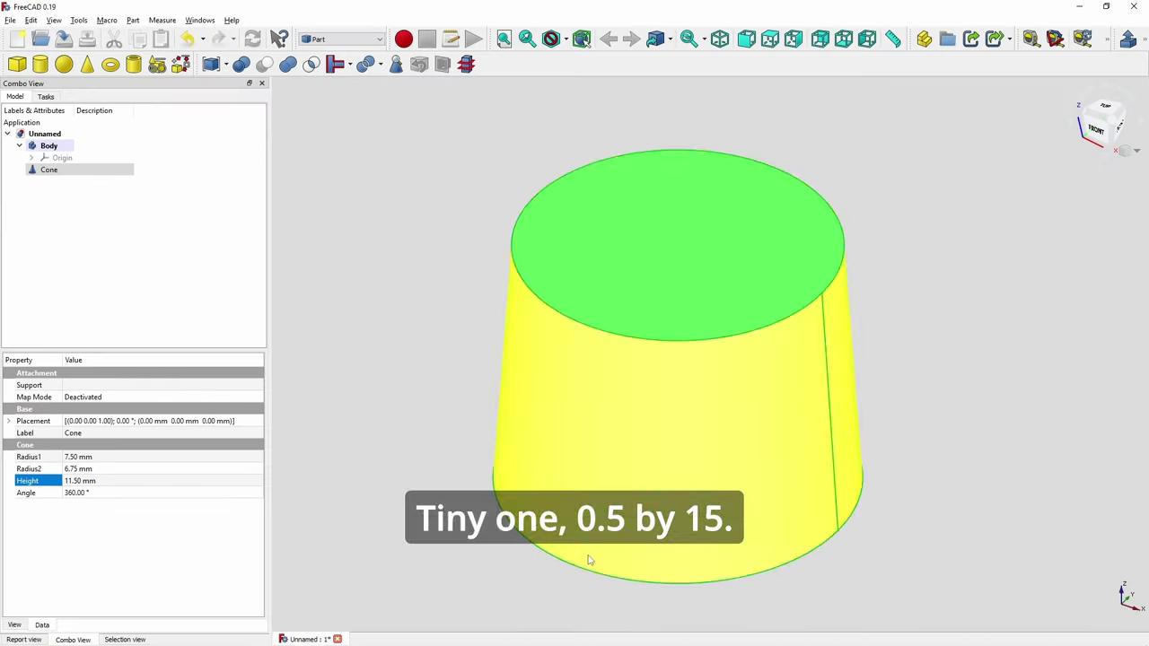
left_click(40, 64)
- Set the new cylinder's Radius to 0.5 mm and Height to 15 mm
left_click(56, 182)
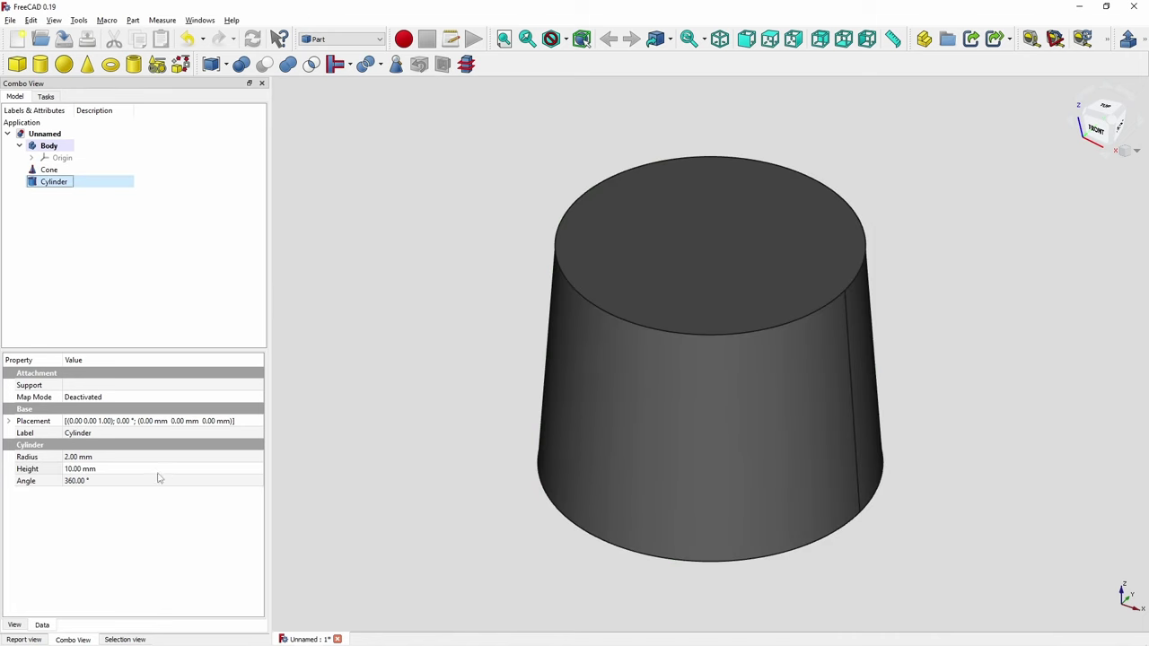
left_click(125, 457)
type("0.5")
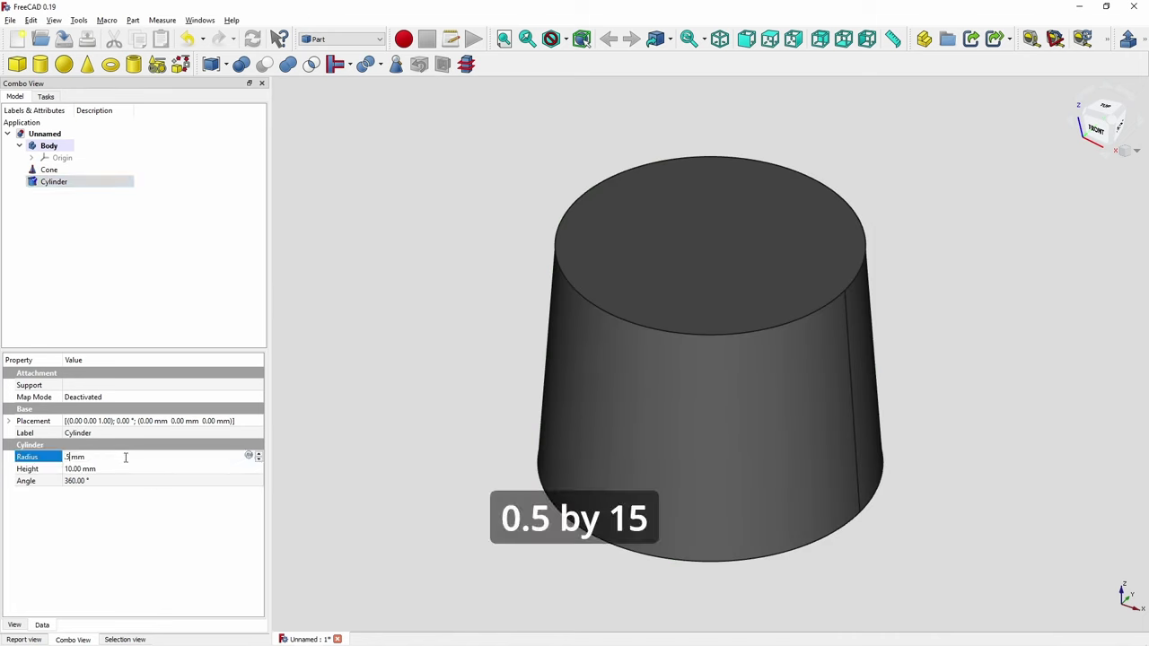
key("Tab")
type("15")
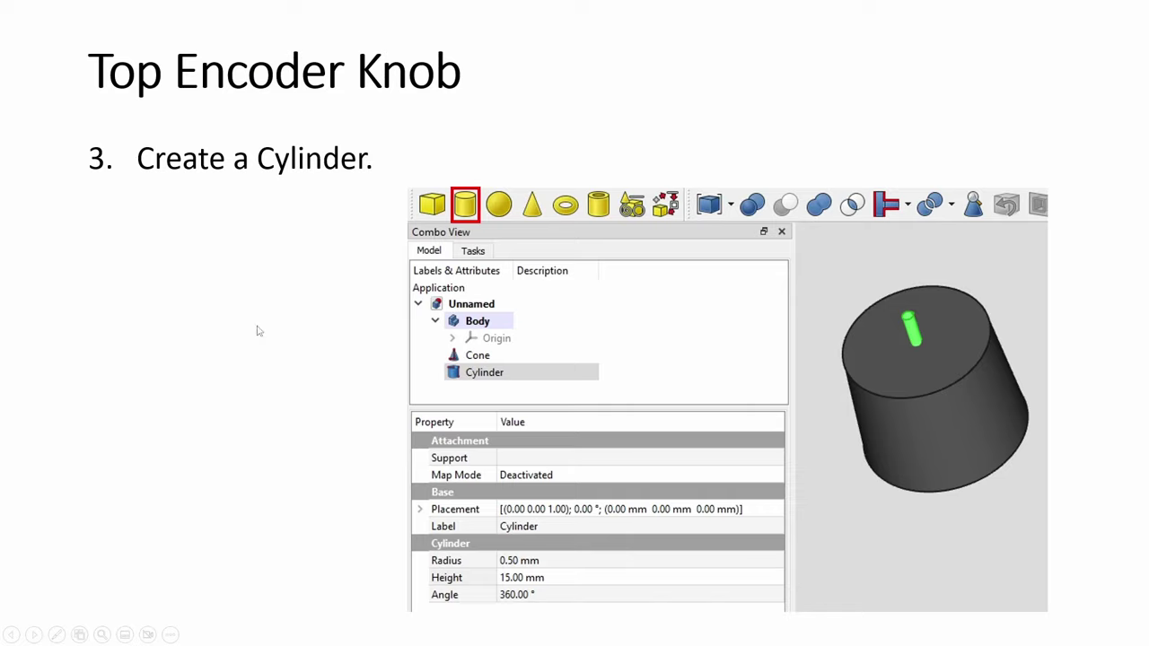
key("Right")
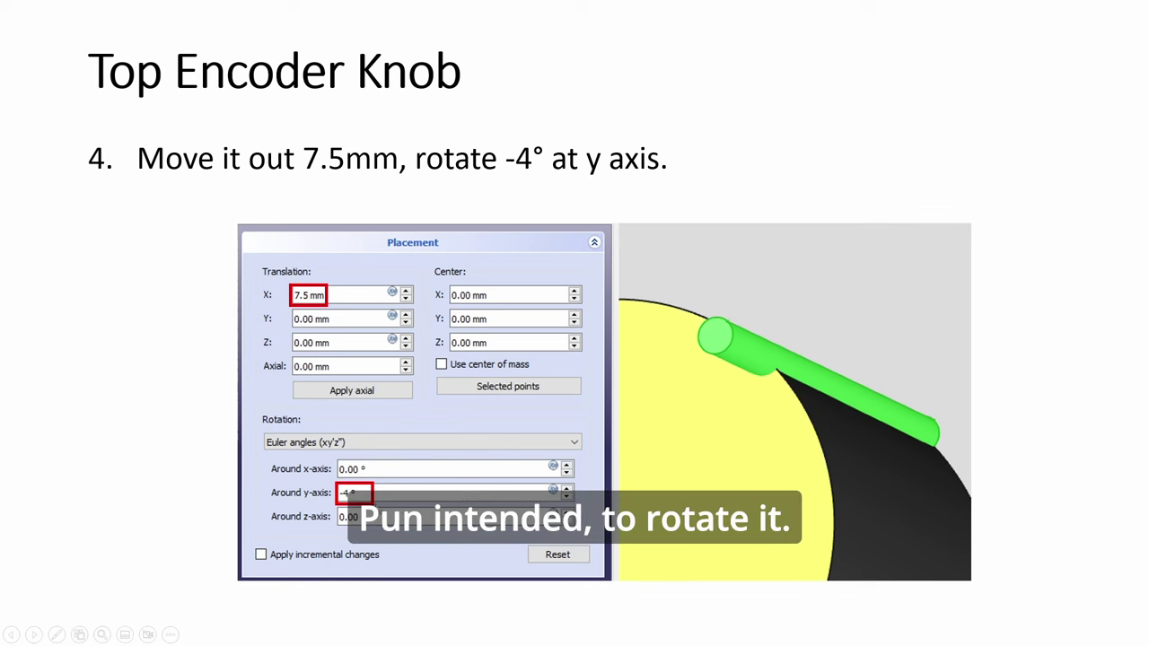
key("alt+Tab")
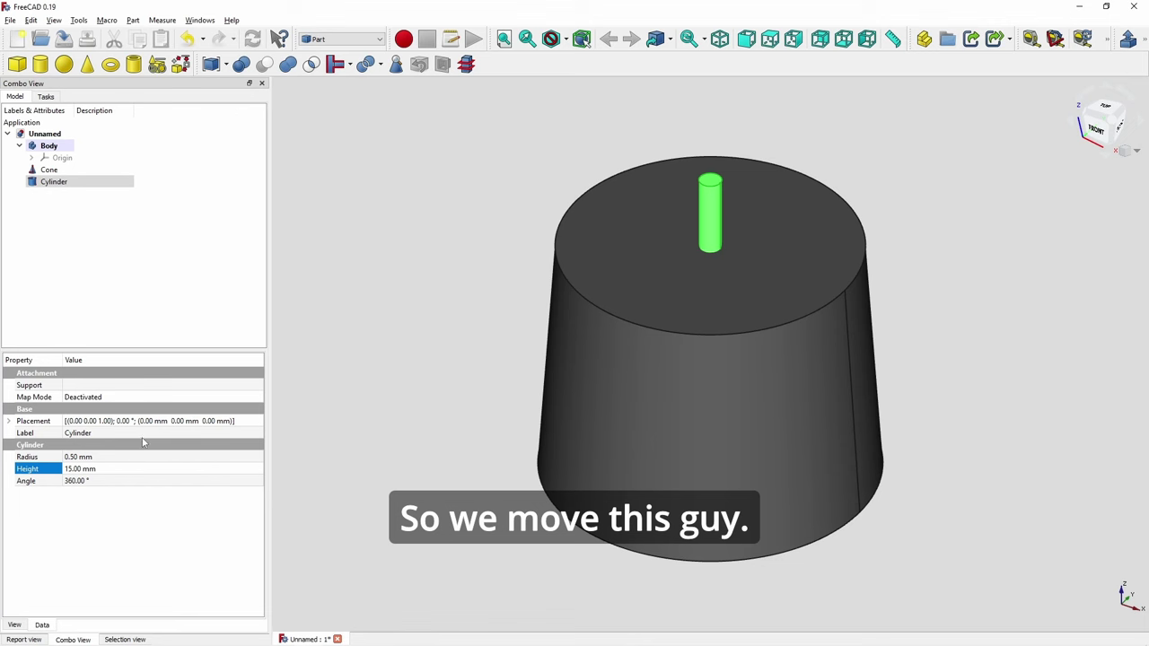
left_click(240, 422)
- Place the cylinder at X 7.5 mm and rotate it -4° about the y-axis
left_click(258, 422)
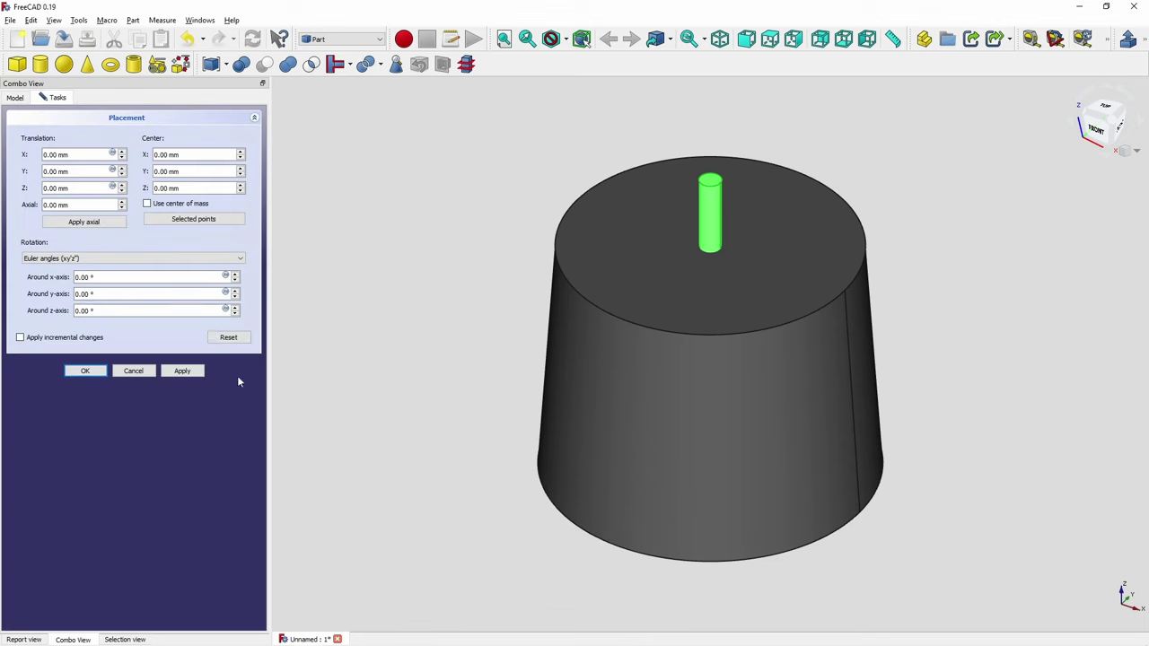
triple_click(64, 154)
type("7.5")
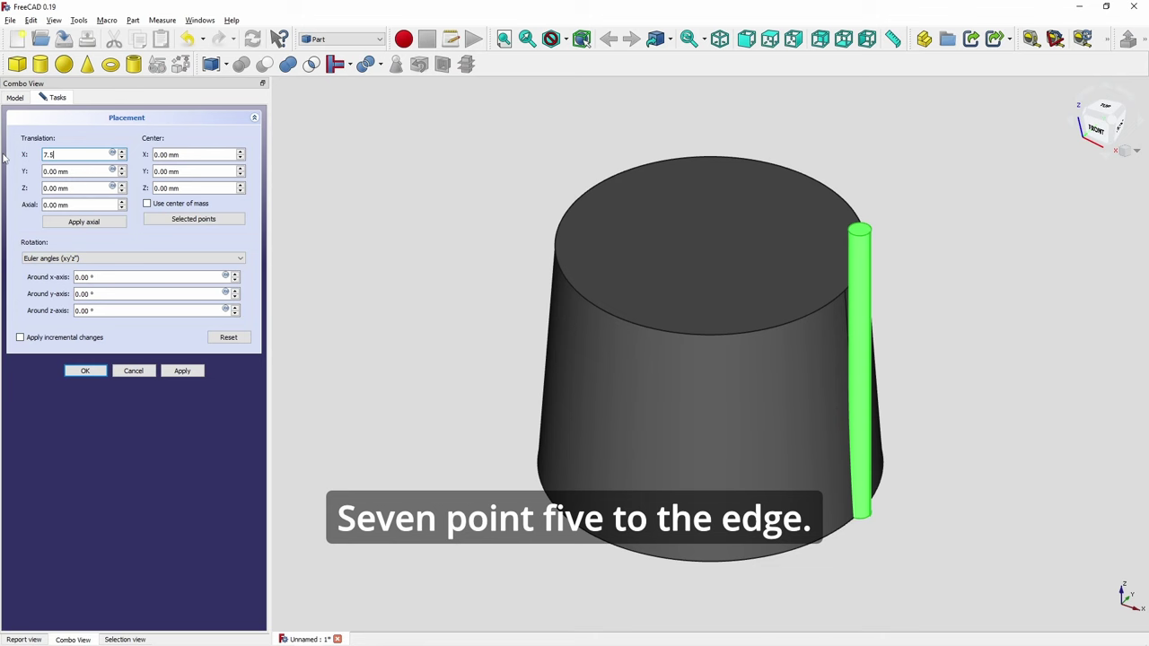
scroll(878, 322, "up", 2)
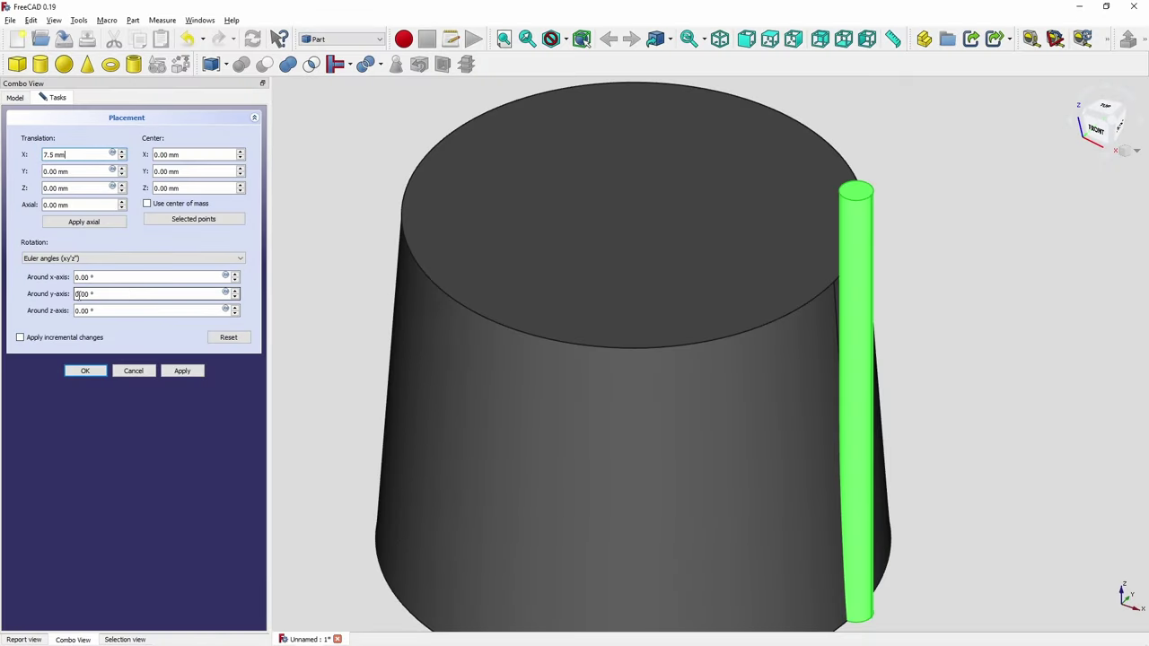
double_click(98, 294)
type("-4")
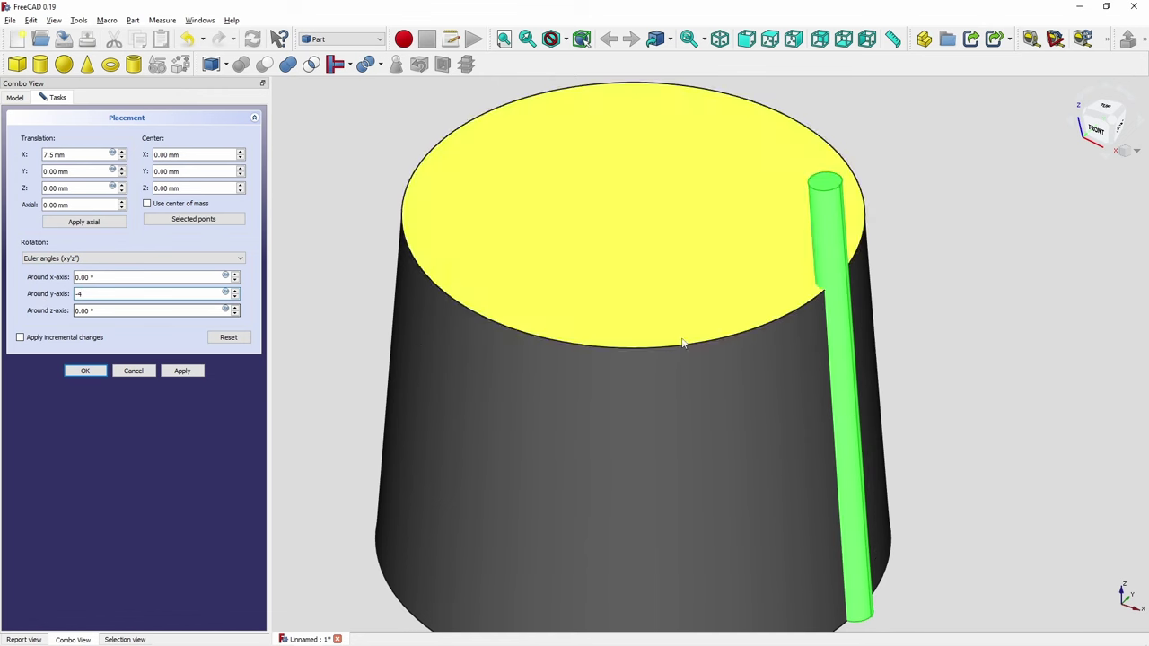
scroll(893, 210, "up", 5)
middle_click_drag(934, 266, 884, 278)
left_click(87, 371)
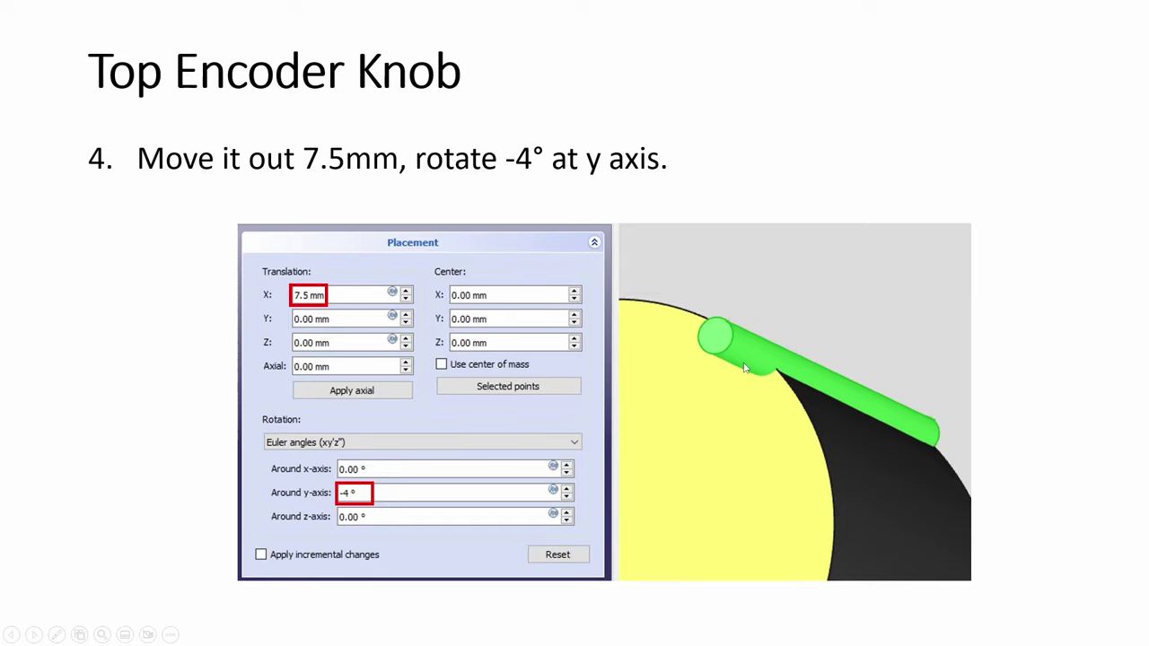
left_click(744, 368)
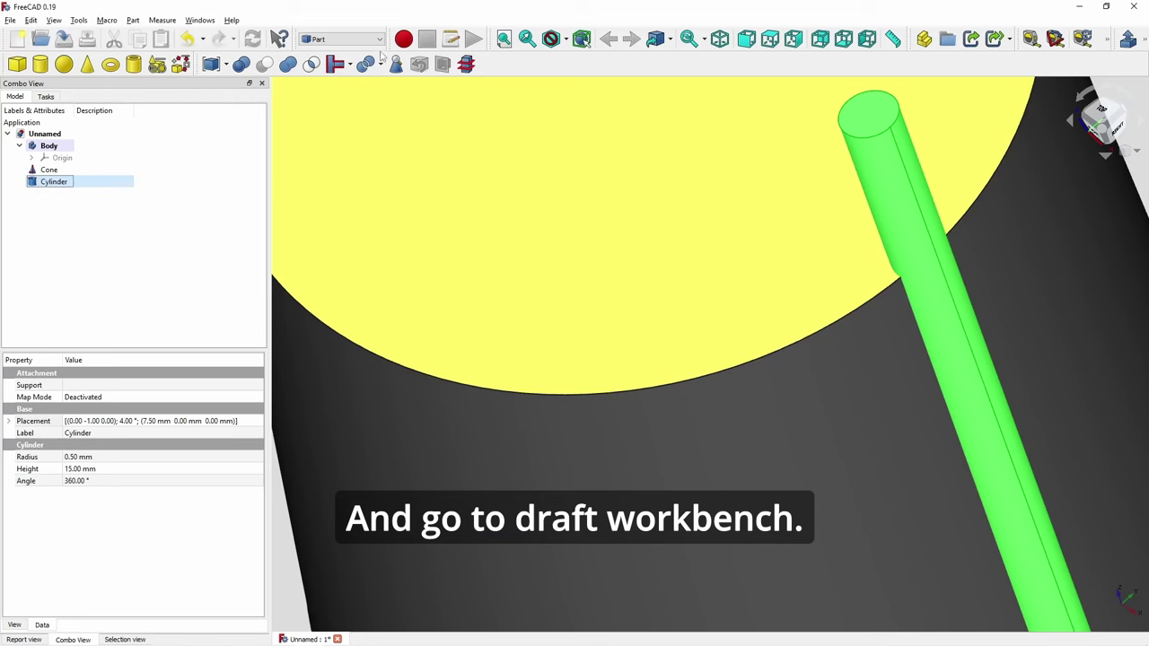
- In the Draft workbench, make a 15-element polar array of the thin cylinder
left_click(382, 41)
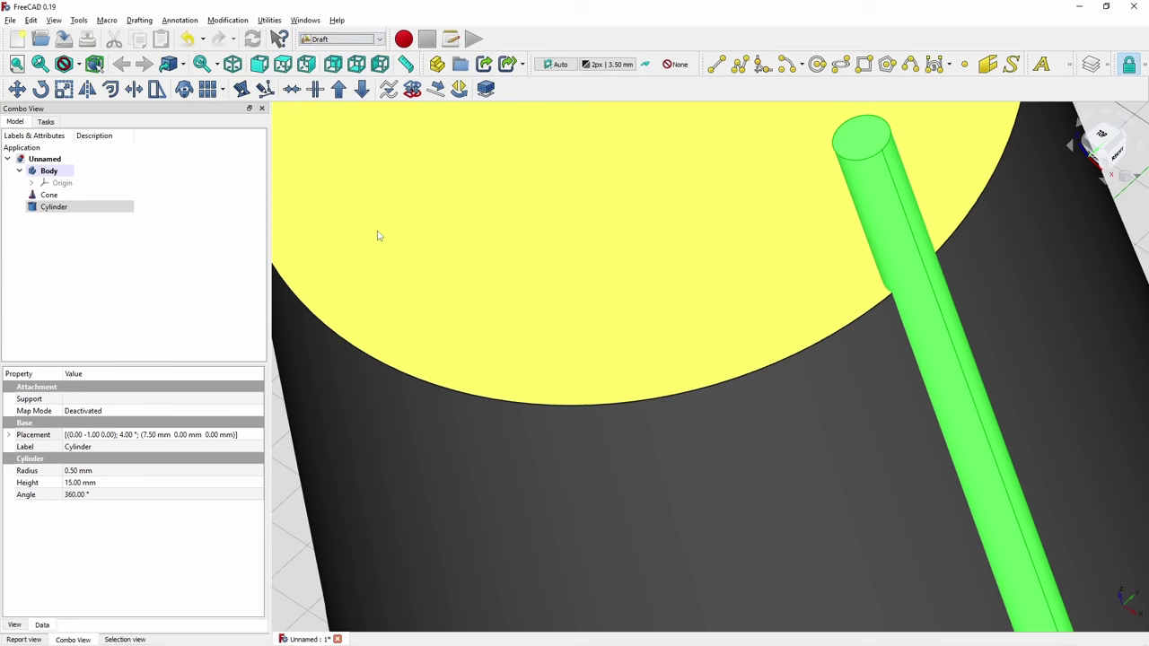
left_click(223, 90)
left_click(229, 123)
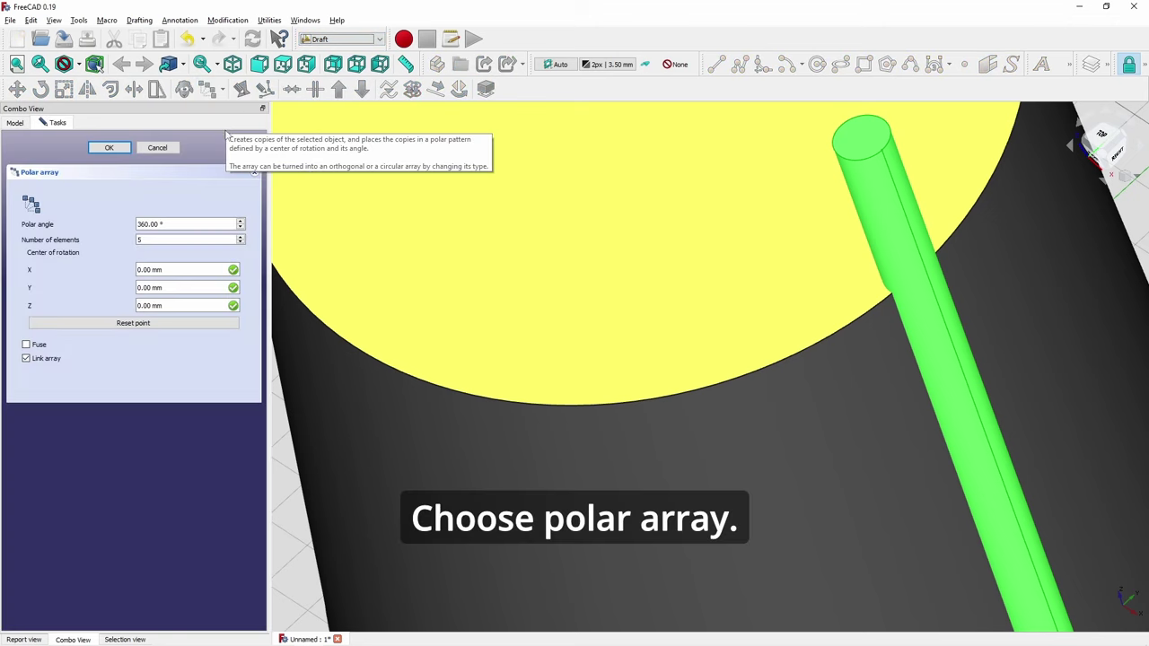
key("alt+Tab")
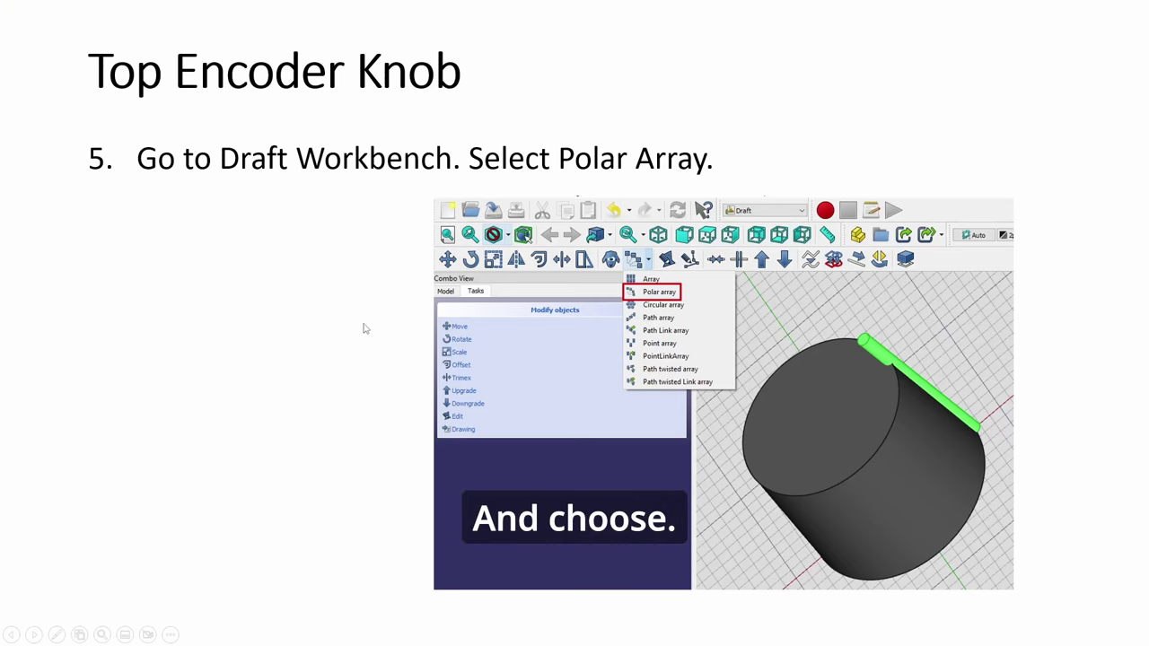
left_click(366, 329)
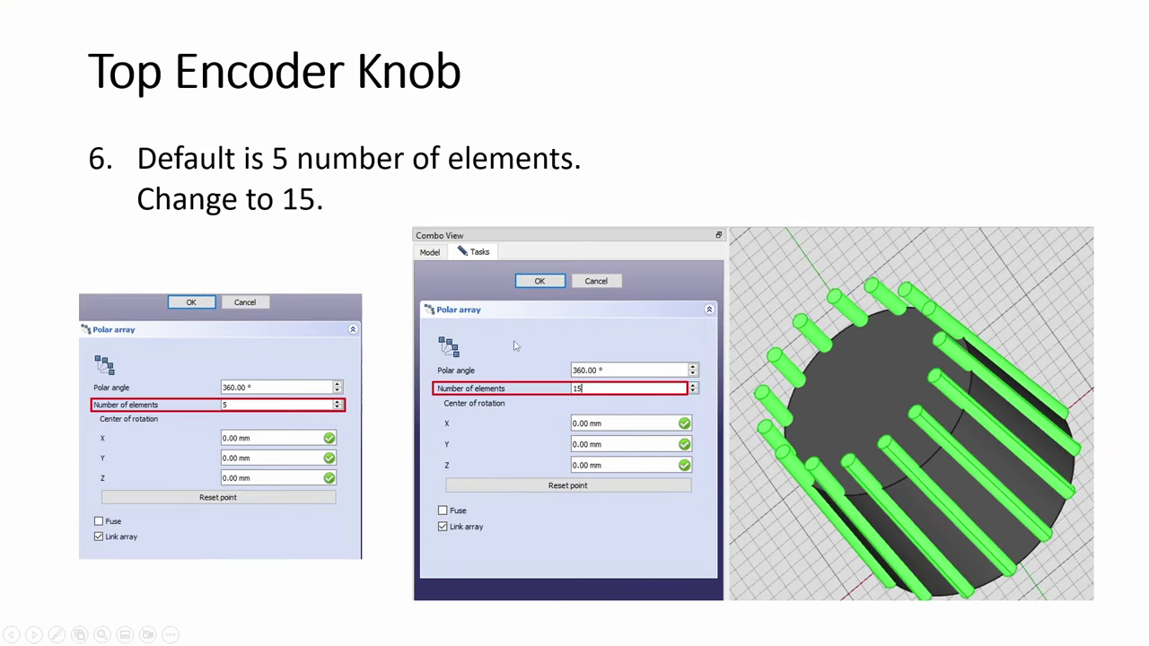
key("alt+Tab")
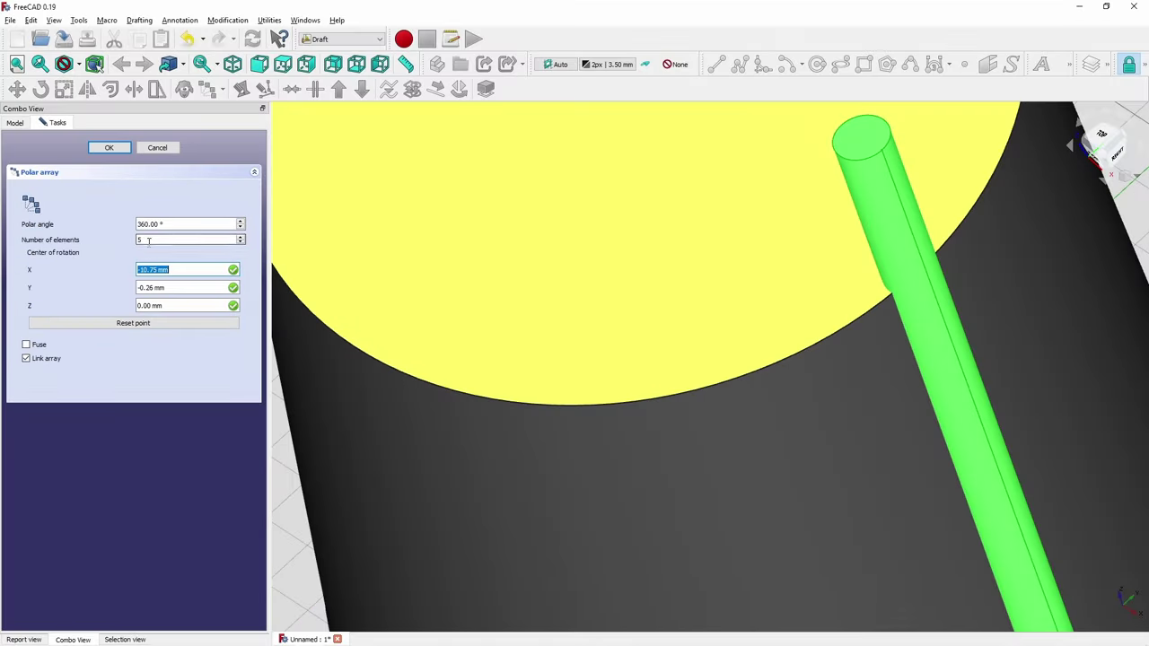
double_click(148, 241)
type("1")
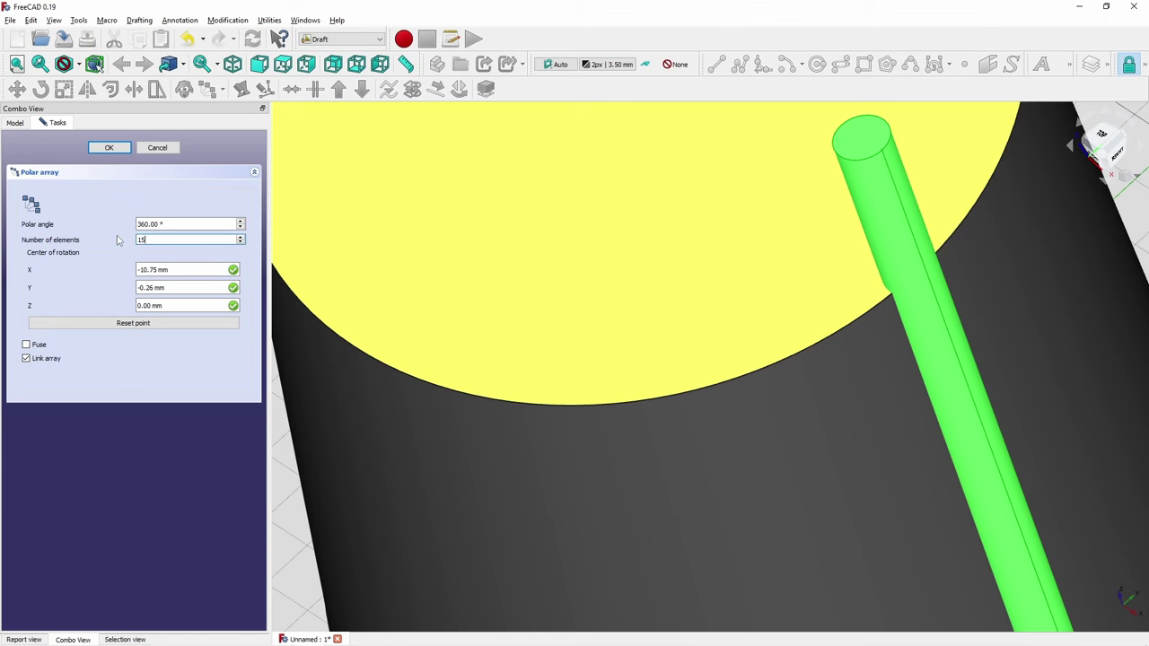
left_click(121, 148)
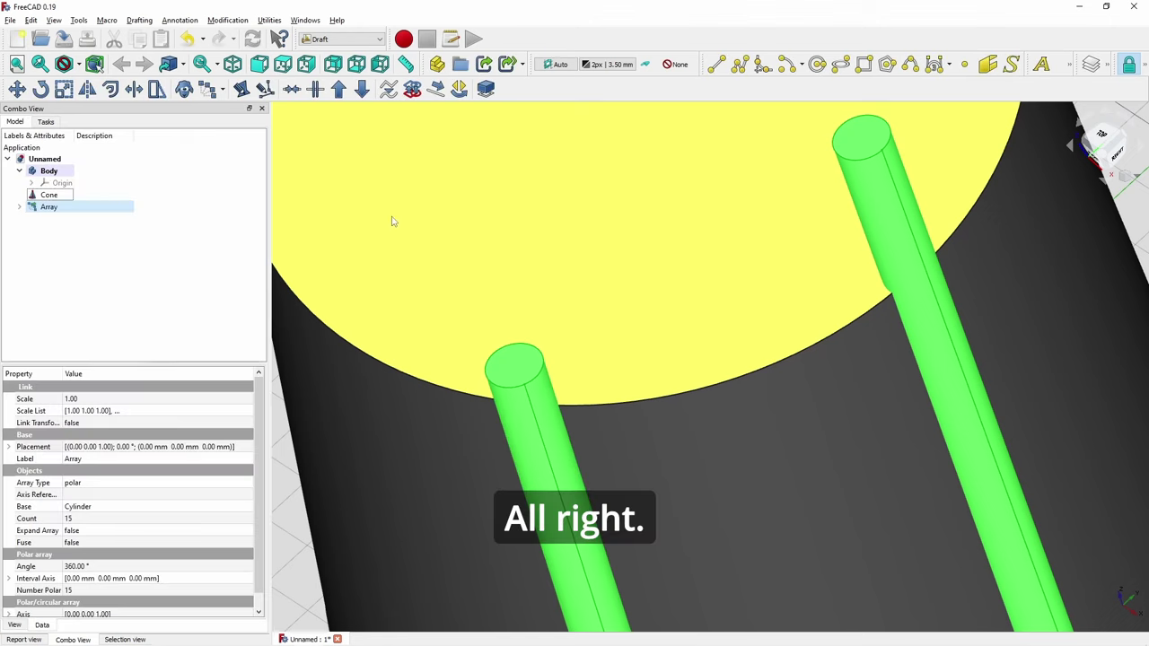
scroll(392, 221, "down", 8)
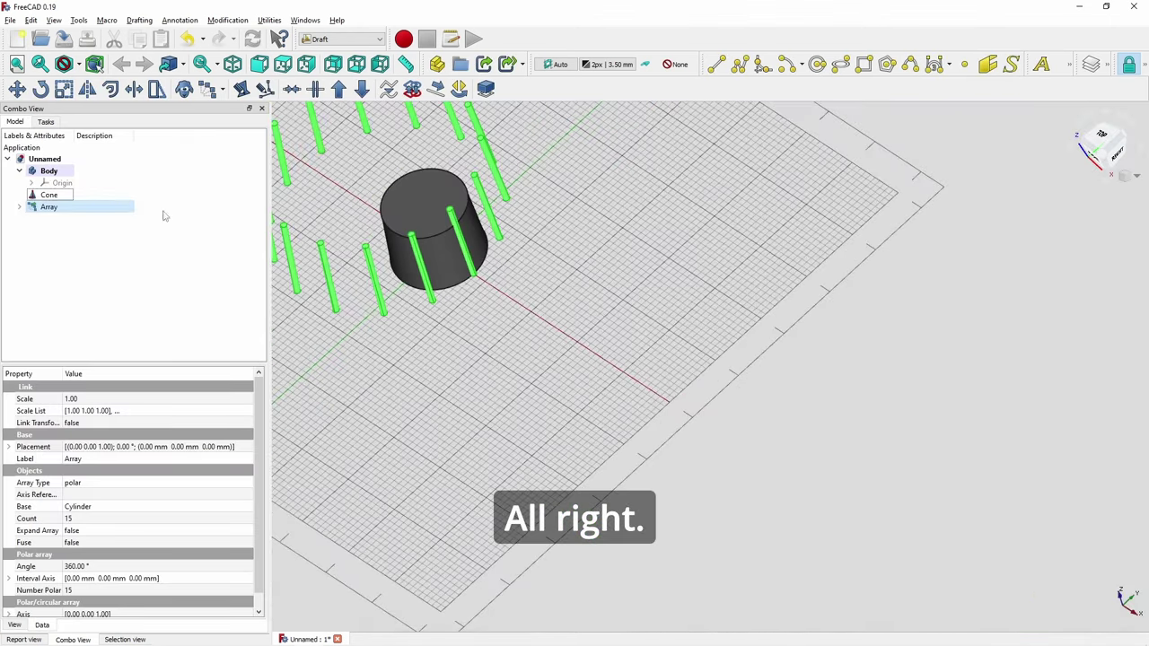
- Delete the off-centre array and recreate the 15-element polar array of the cylinder
key("Delete")
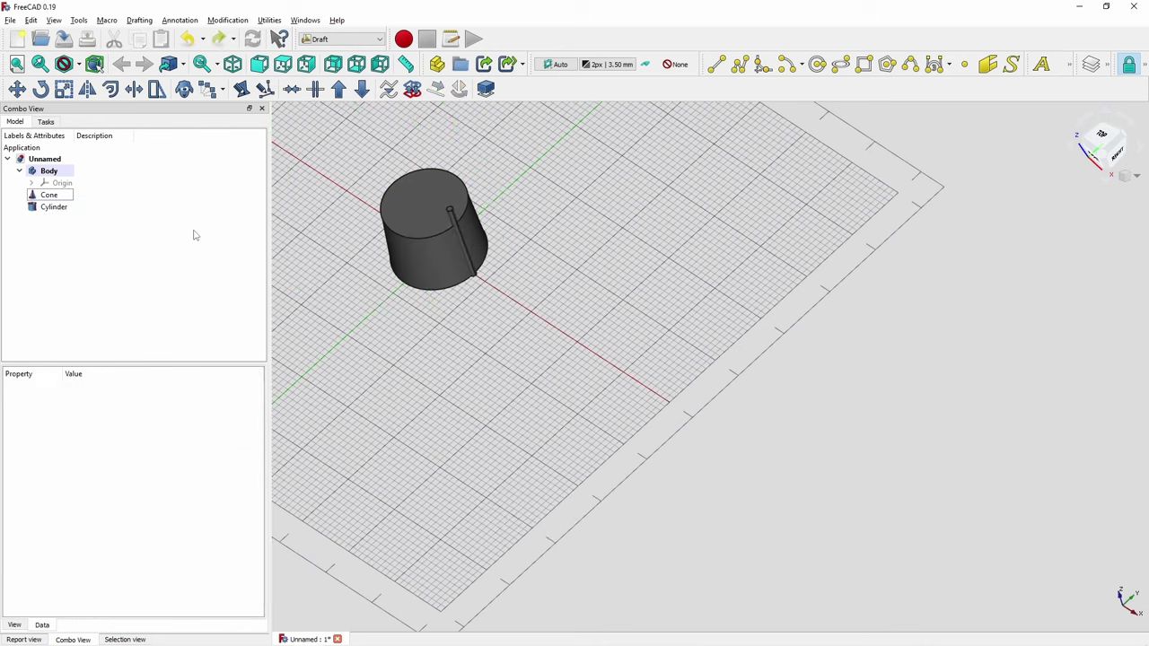
left_click(54, 207)
middle_click_drag(350, 202, 399, 280)
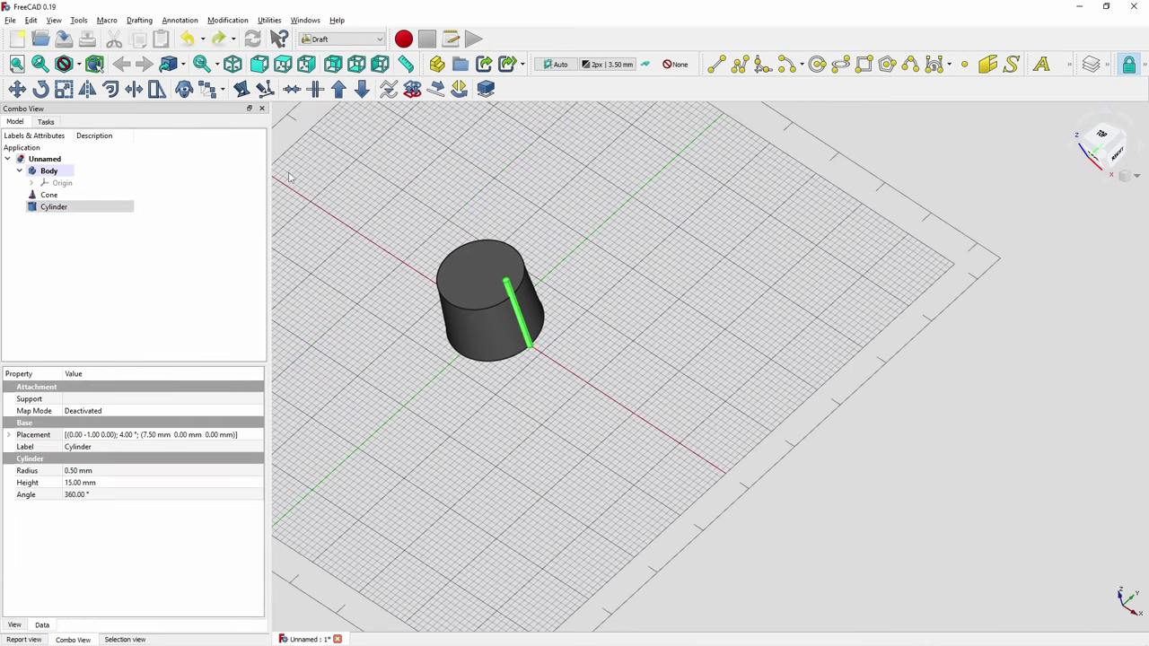
left_click(208, 89)
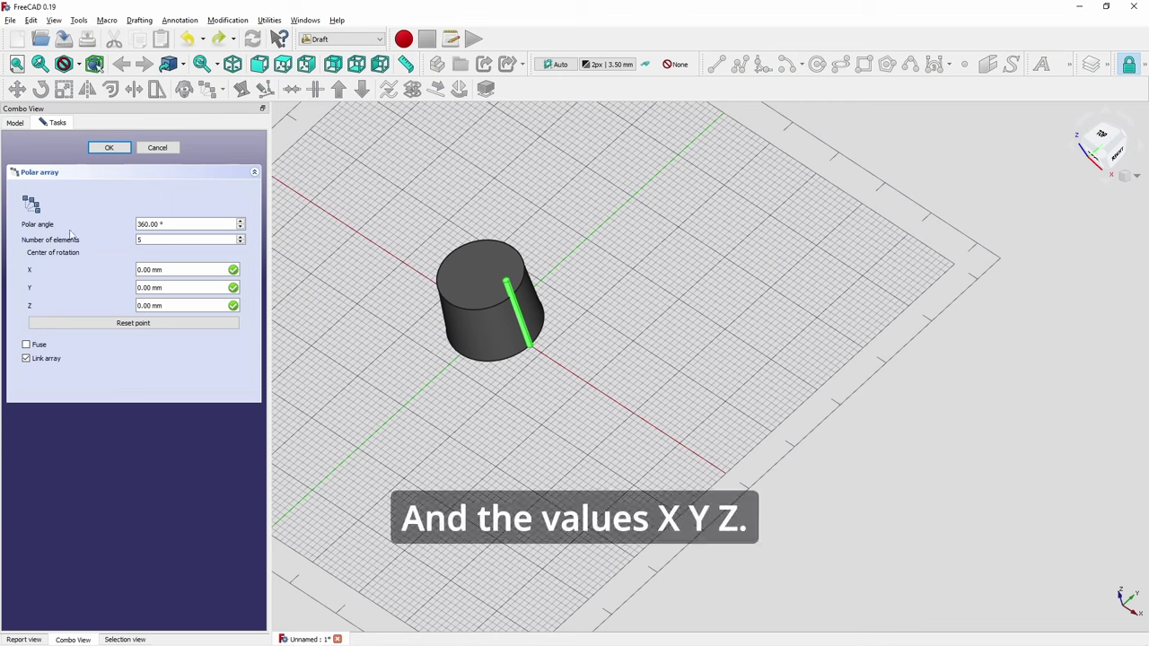
left_click(140, 240)
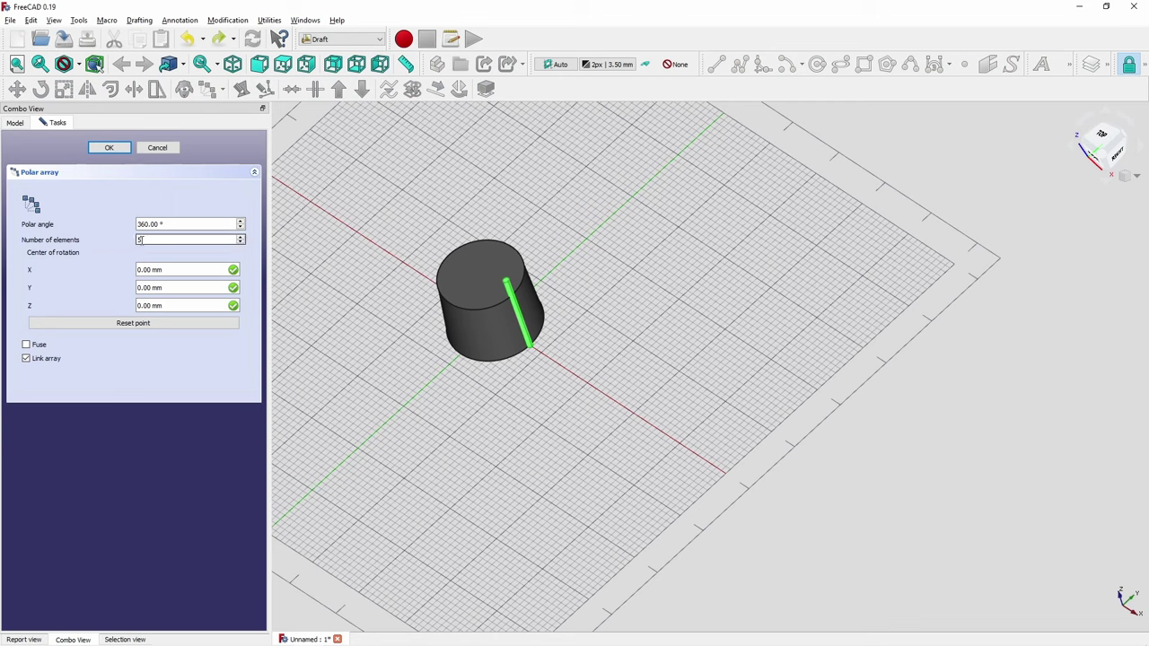
type("1")
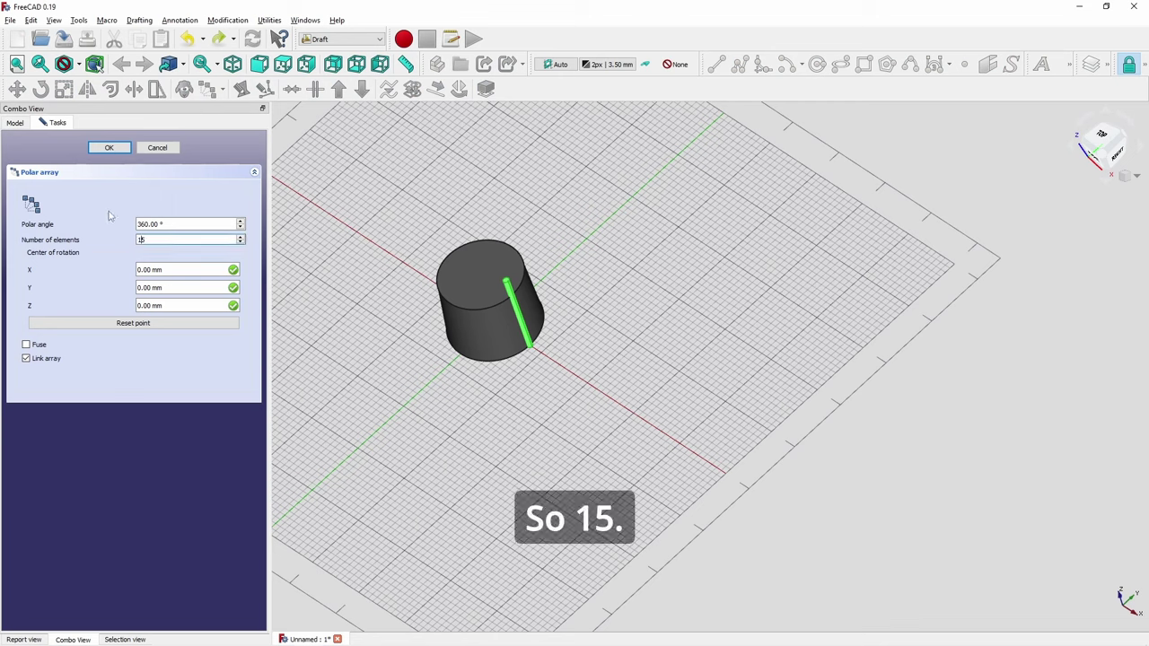
left_click(108, 148)
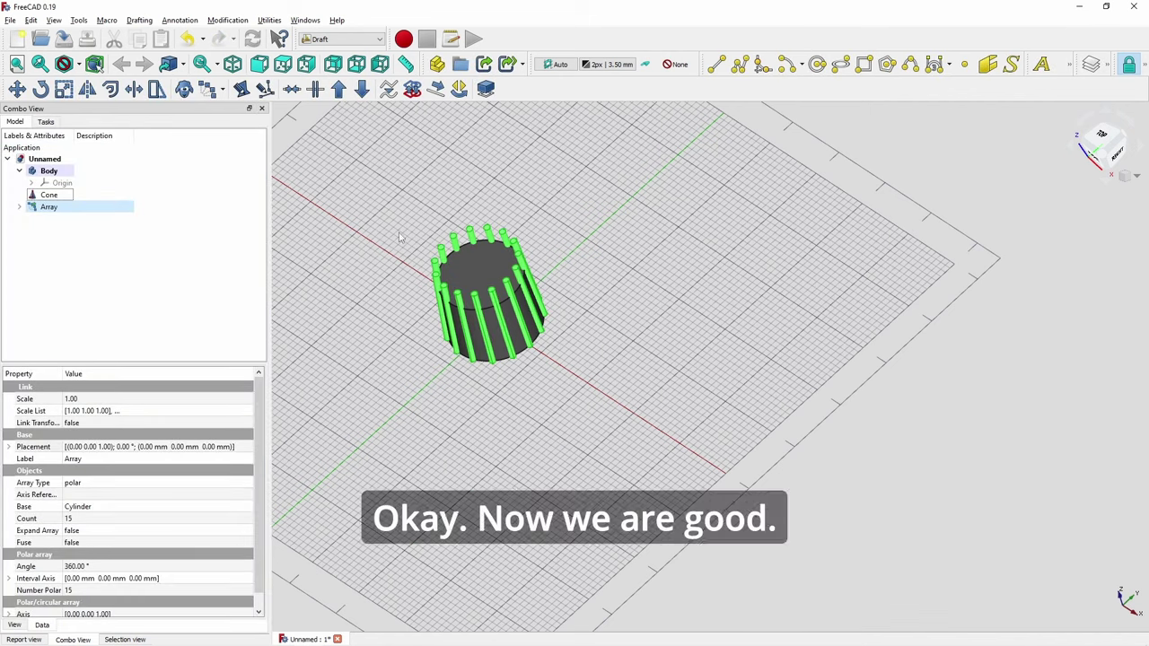
scroll(402, 237, "up", 3)
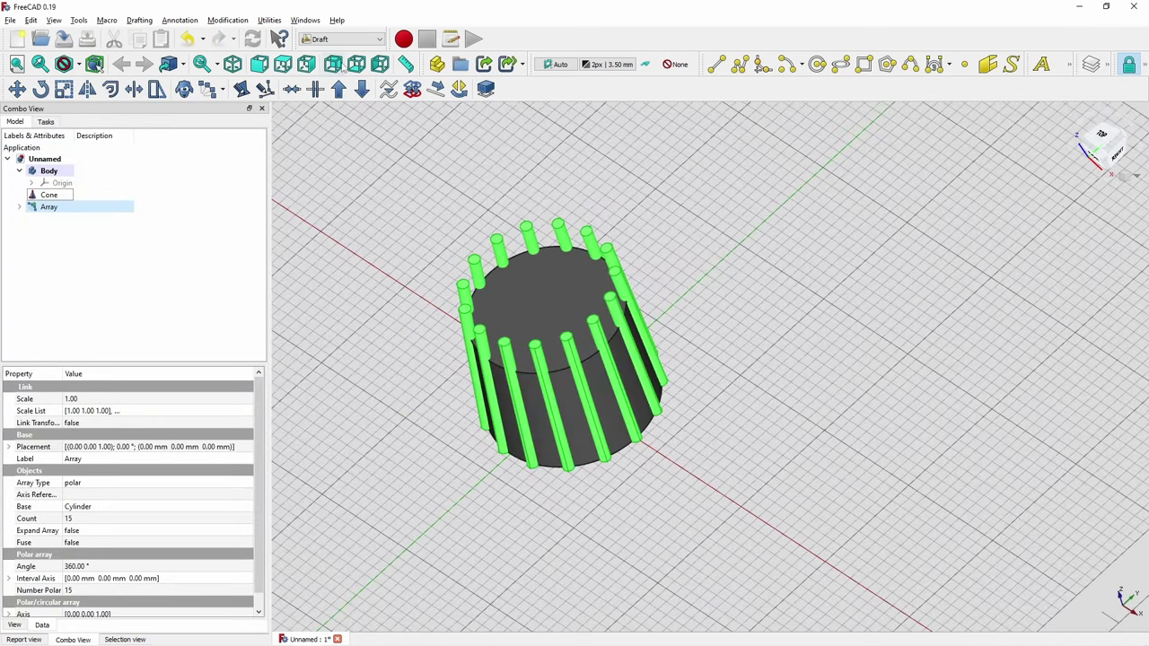
left_click(341, 39)
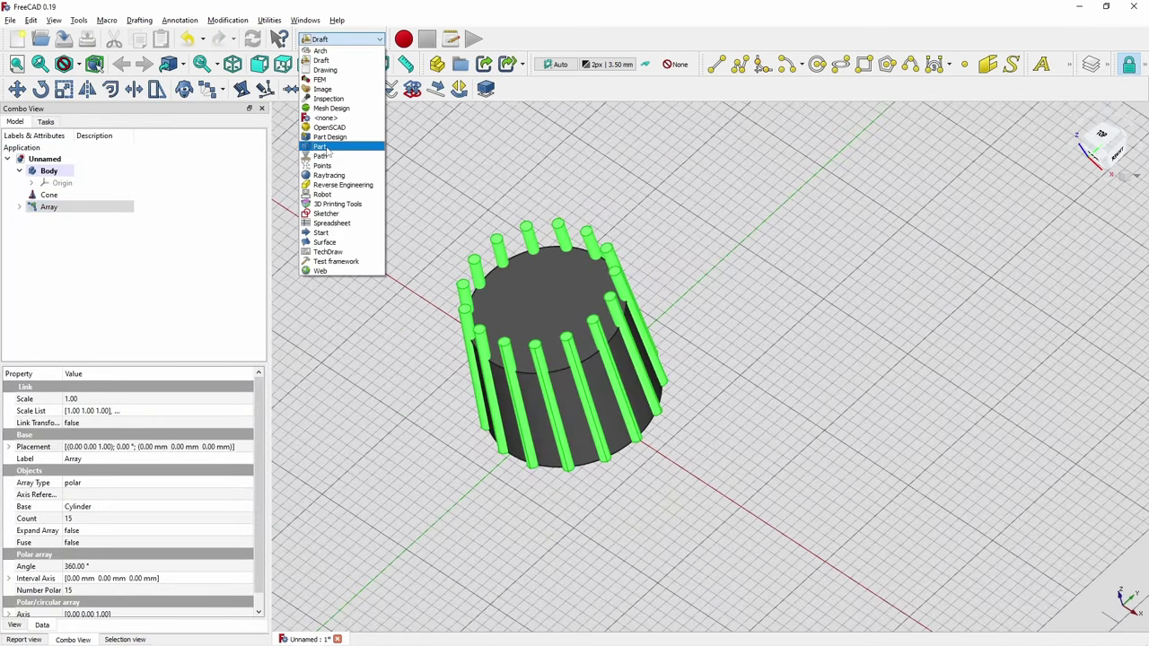
- In the Part workbench, Boolean-cut the Array from the Cone
left_click(322, 146)
key("alt+Tab")
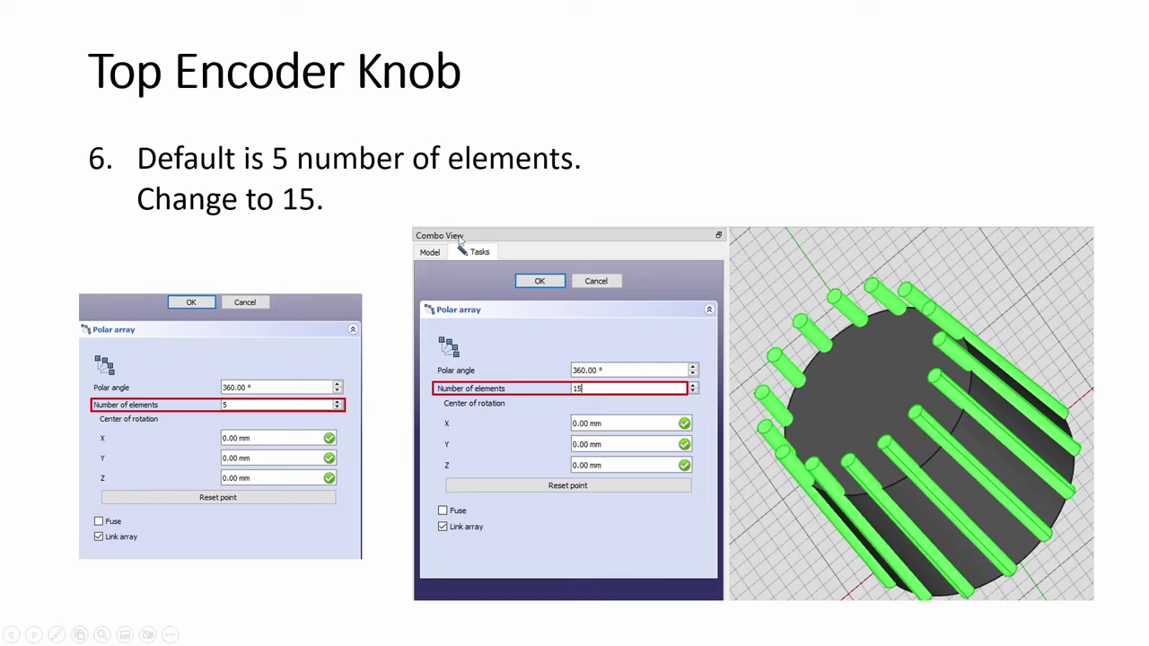
left_click(459, 237)
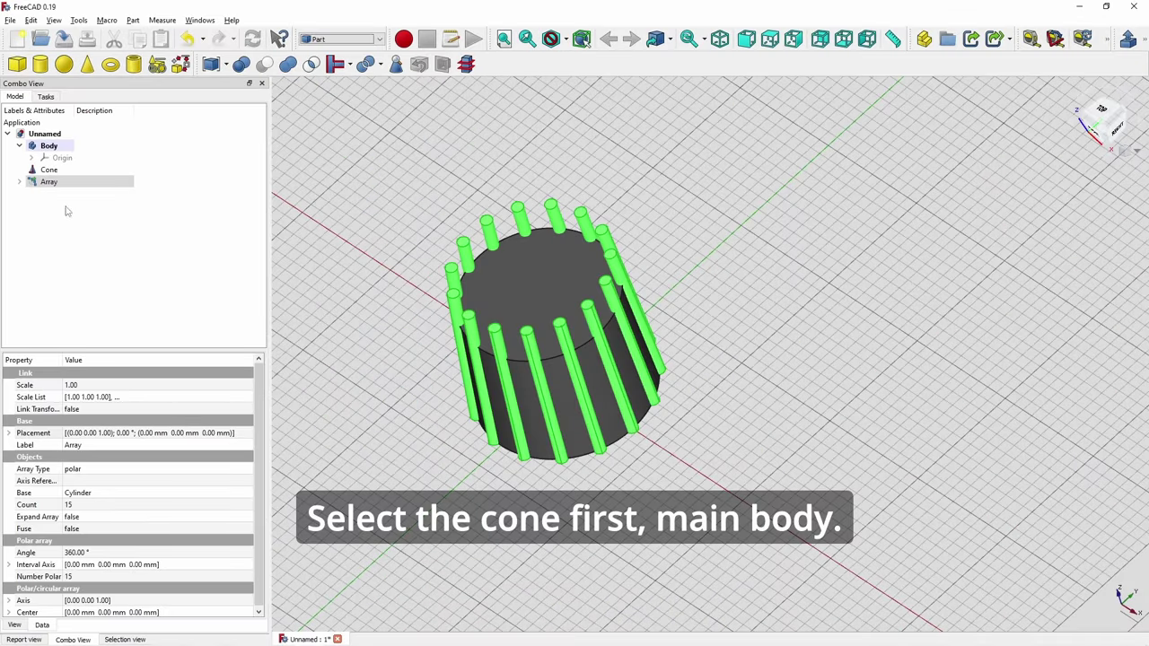
left_click(49, 170)
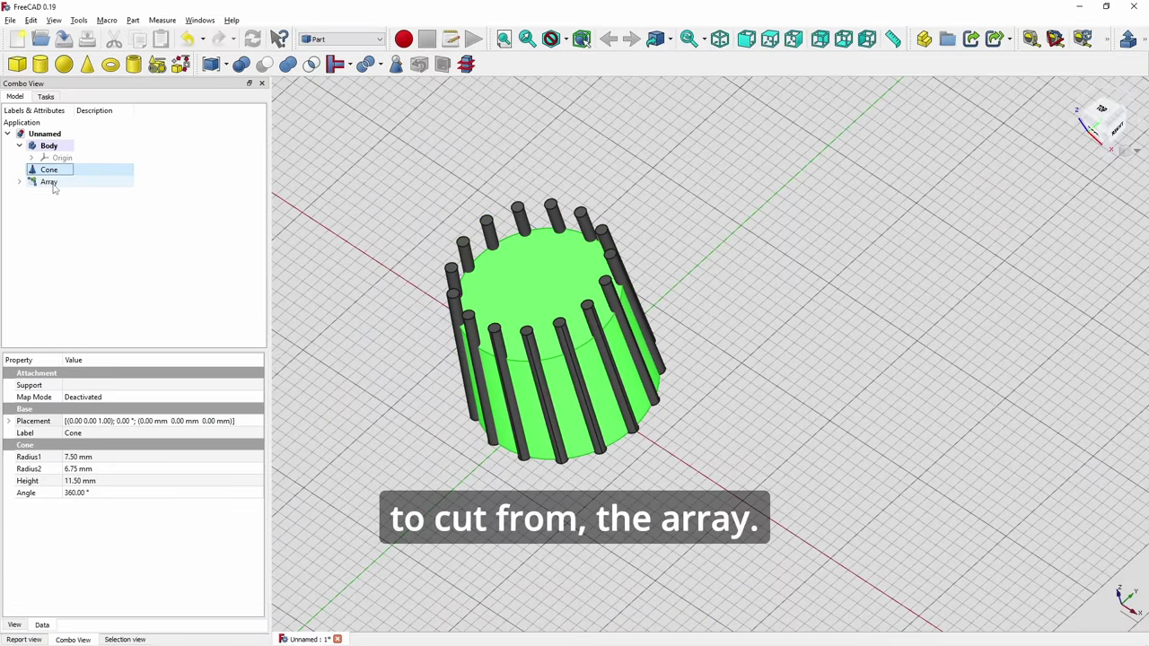
left_click(48, 182, "ctrl")
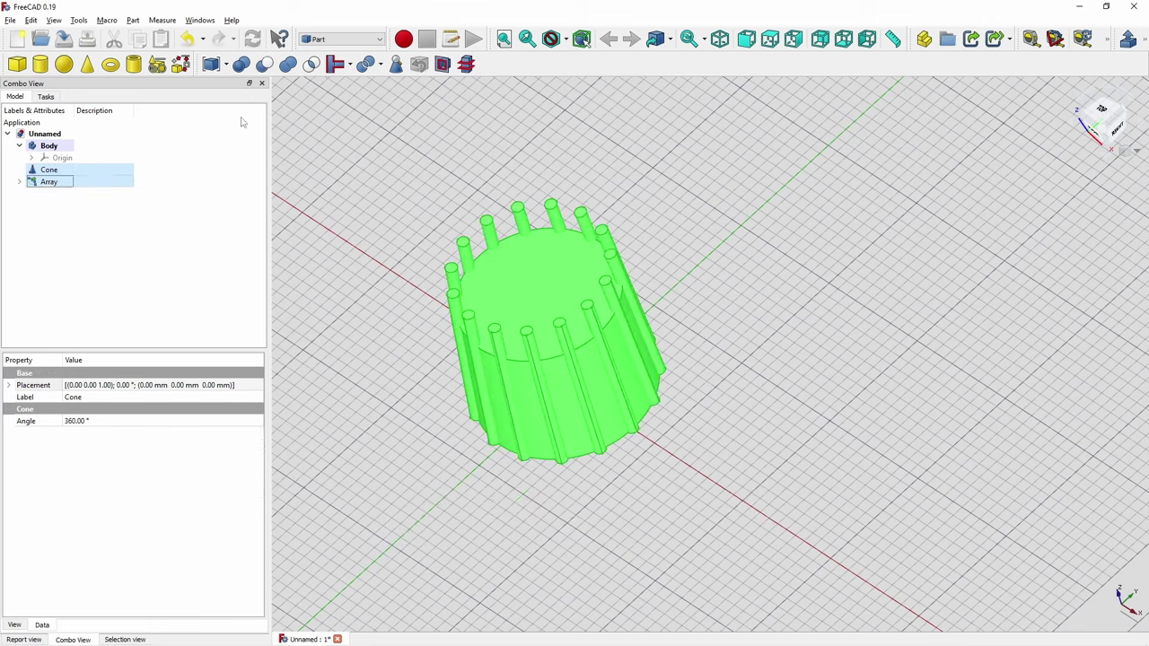
left_click(265, 65)
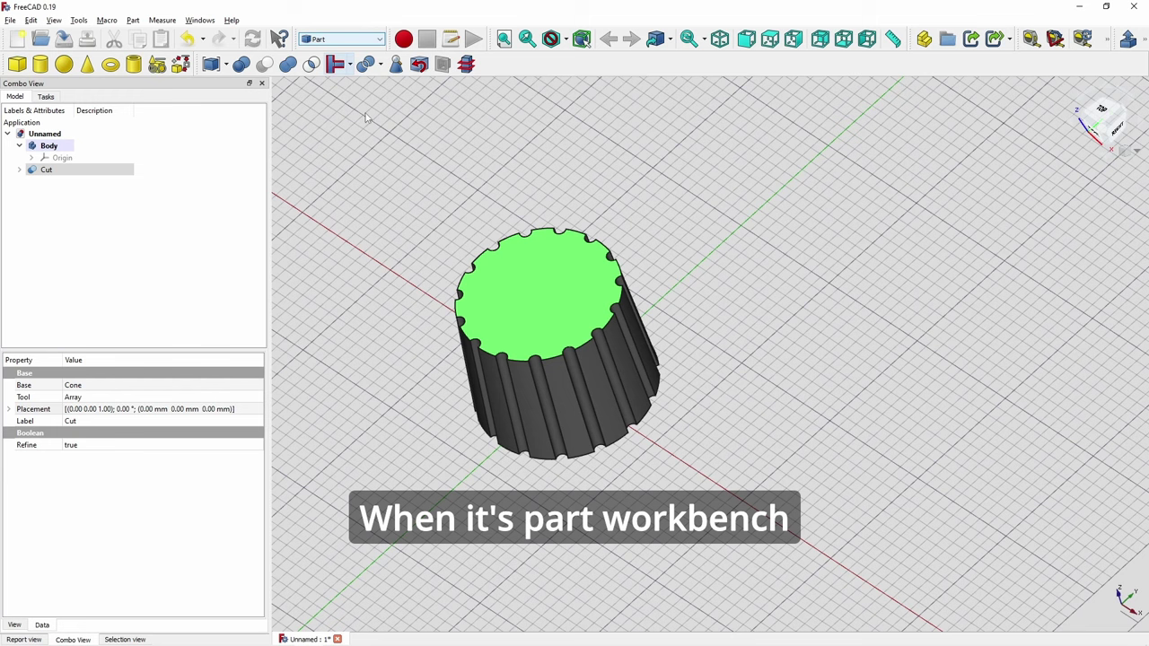
- In Part Design, start a sketch on the knob's top face using a cross-reference
left_click(338, 42)
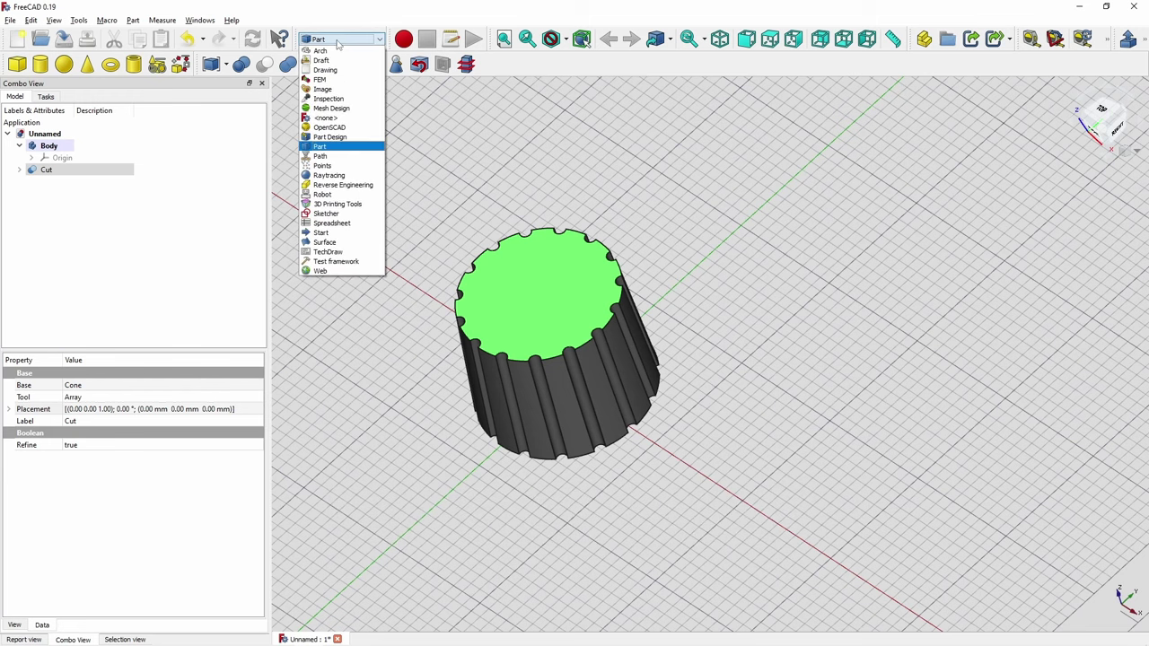
left_click(329, 137)
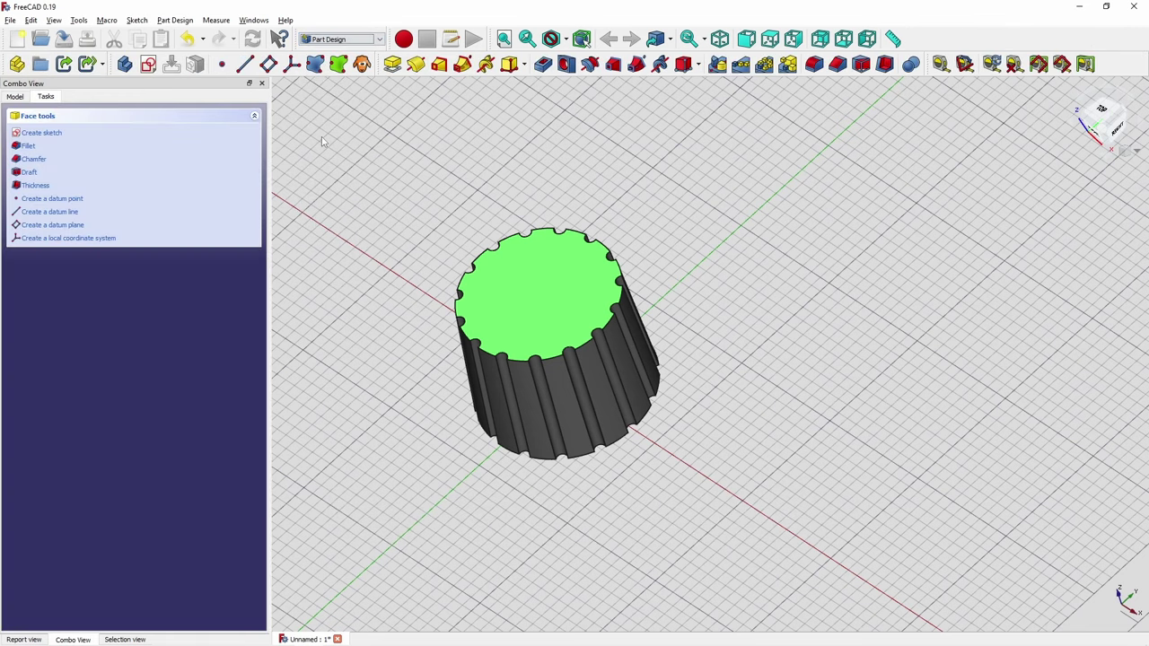
left_click(148, 63)
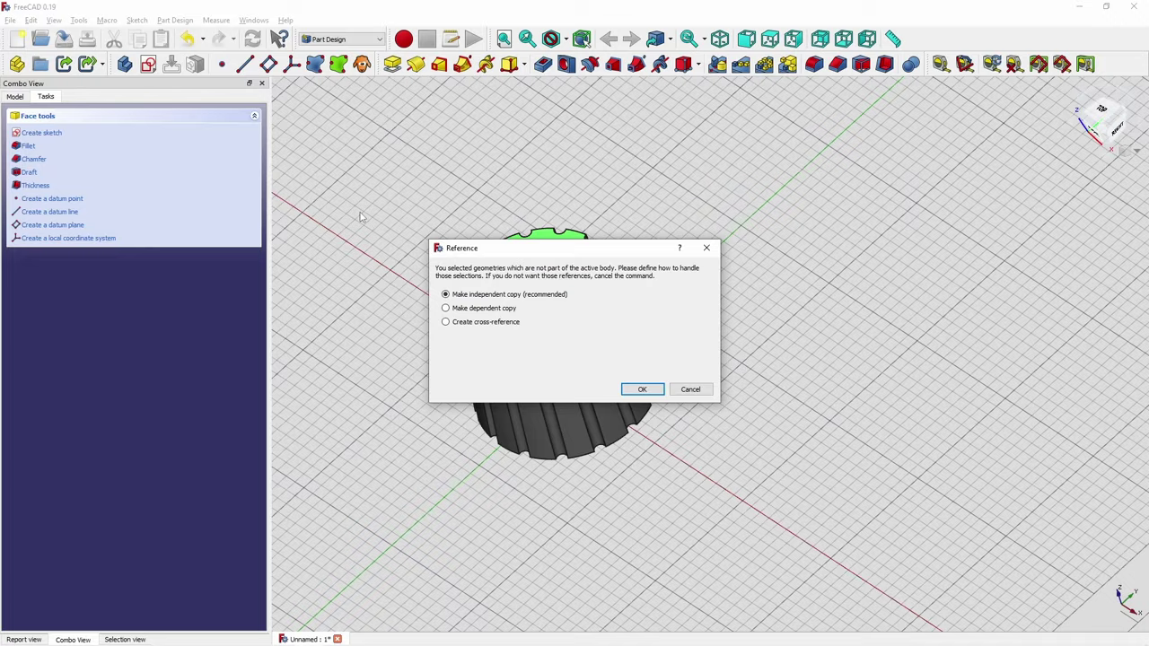
key("alt+Tab")
key("alt+Tab")
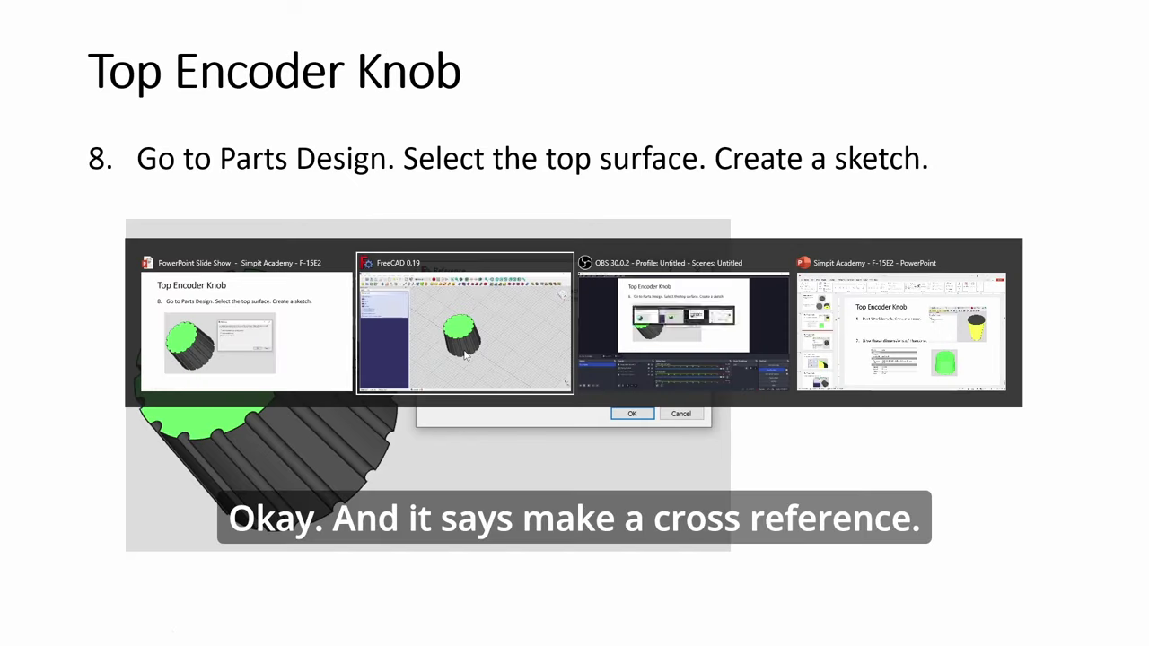
left_click(470, 325)
left_click(639, 389)
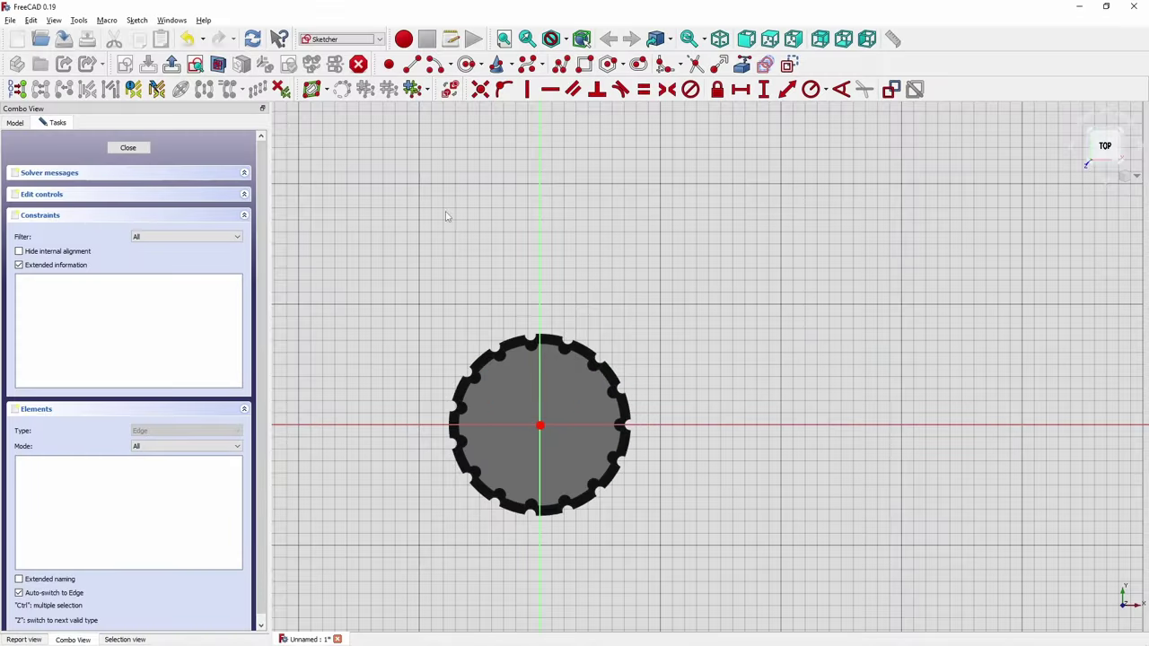
- Draw a circle centred on the origin and constrain its diameter to 14 mm
left_click(467, 63)
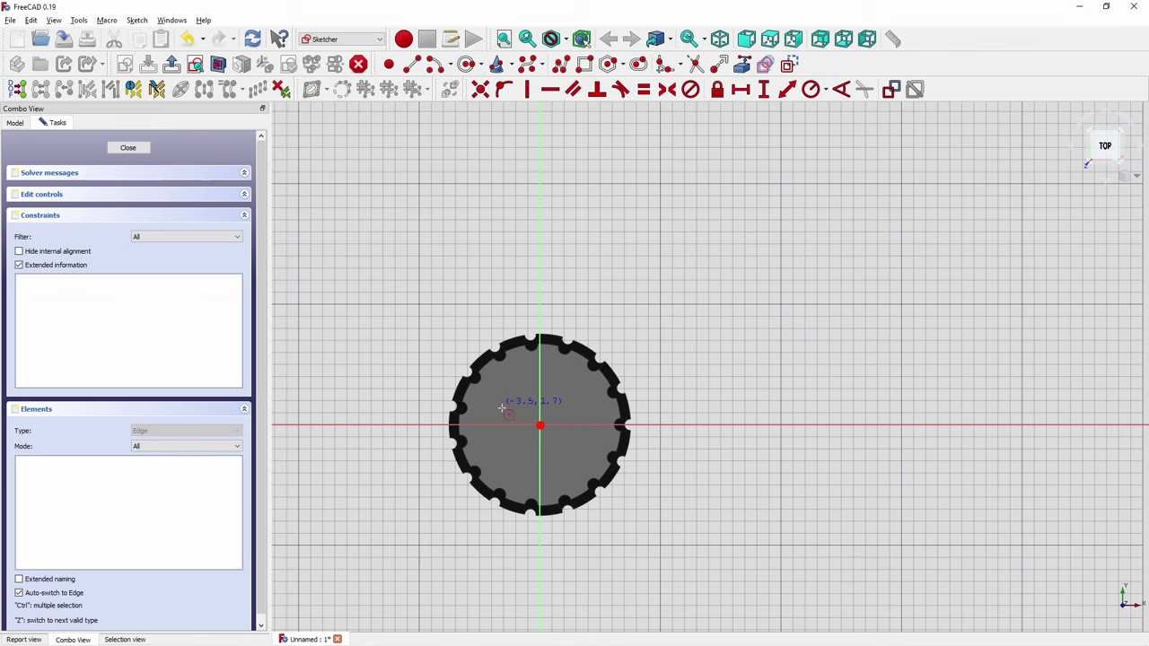
left_click(540, 426)
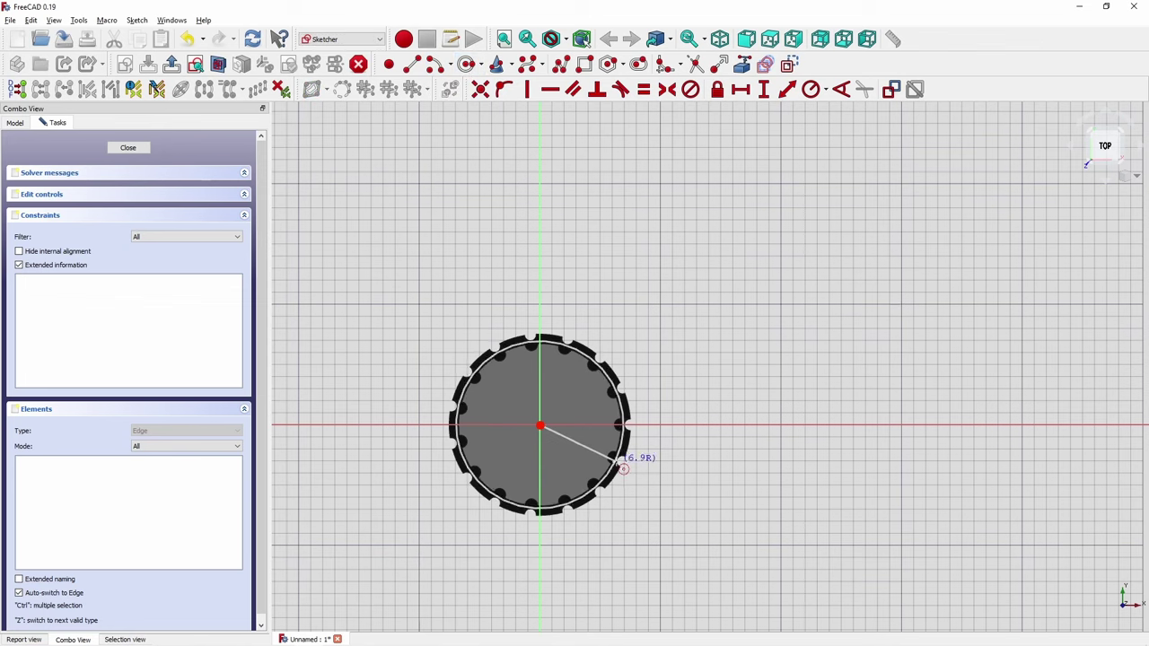
left_click(619, 463)
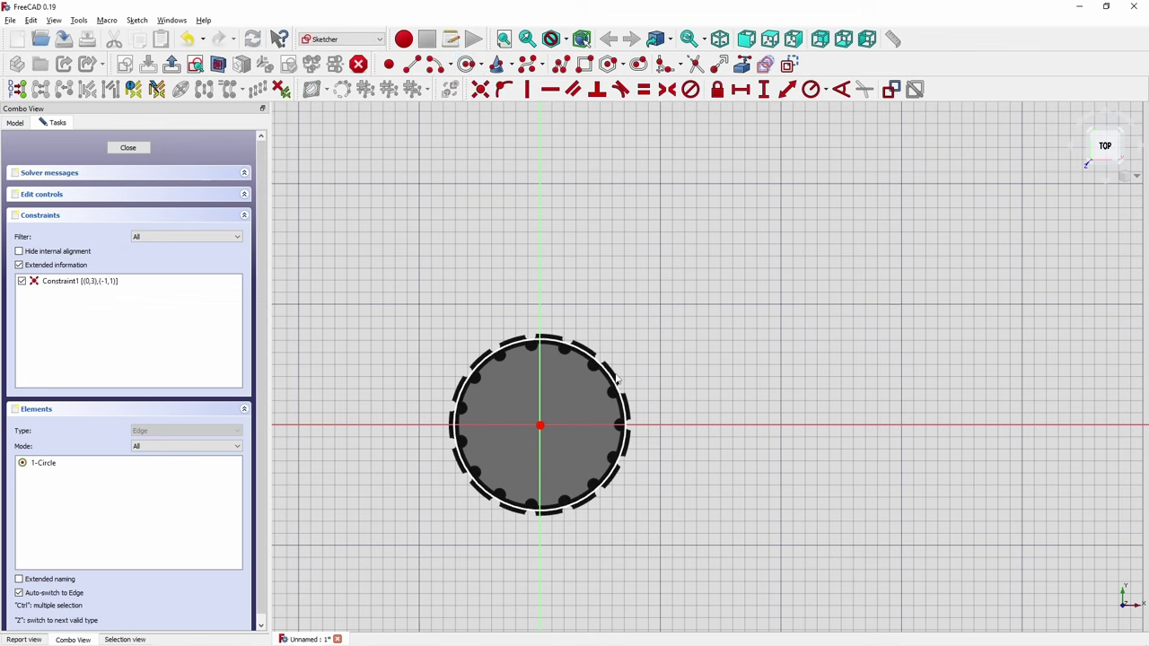
left_click(613, 382)
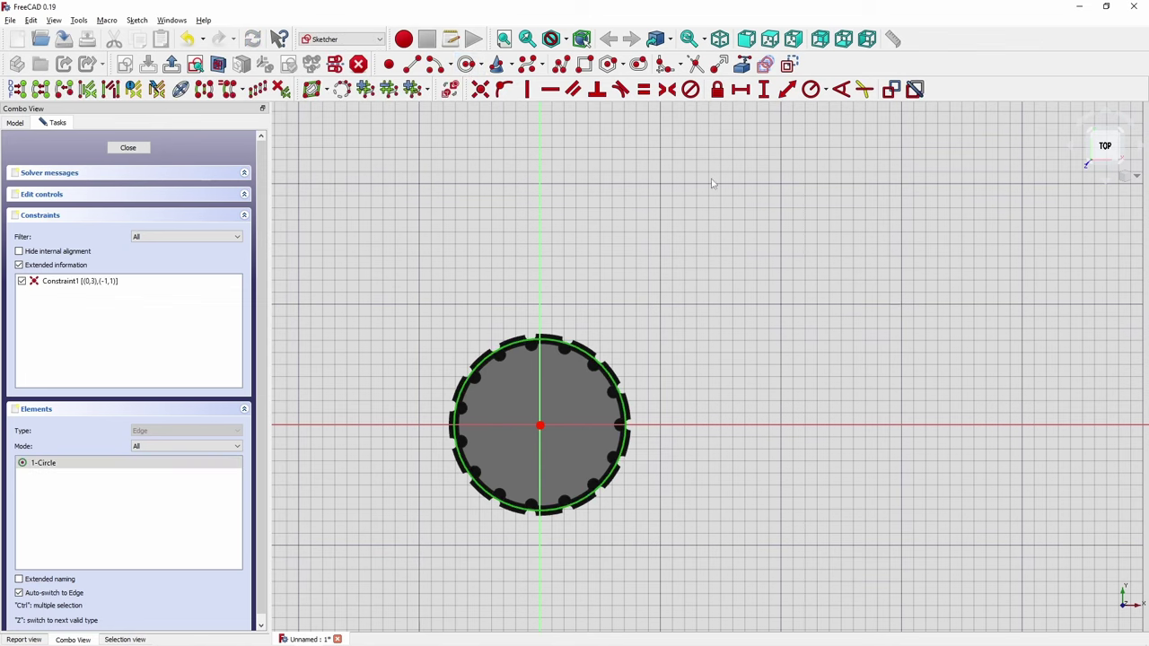
left_click(824, 90)
left_click(828, 123)
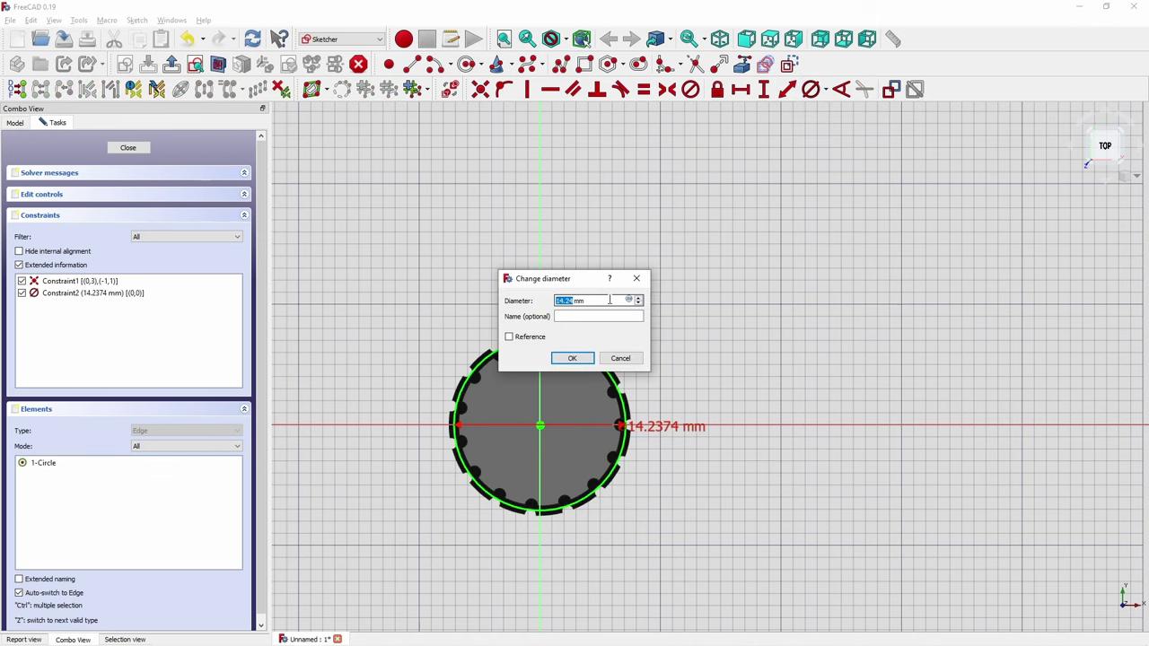
type("14")
key("Return")
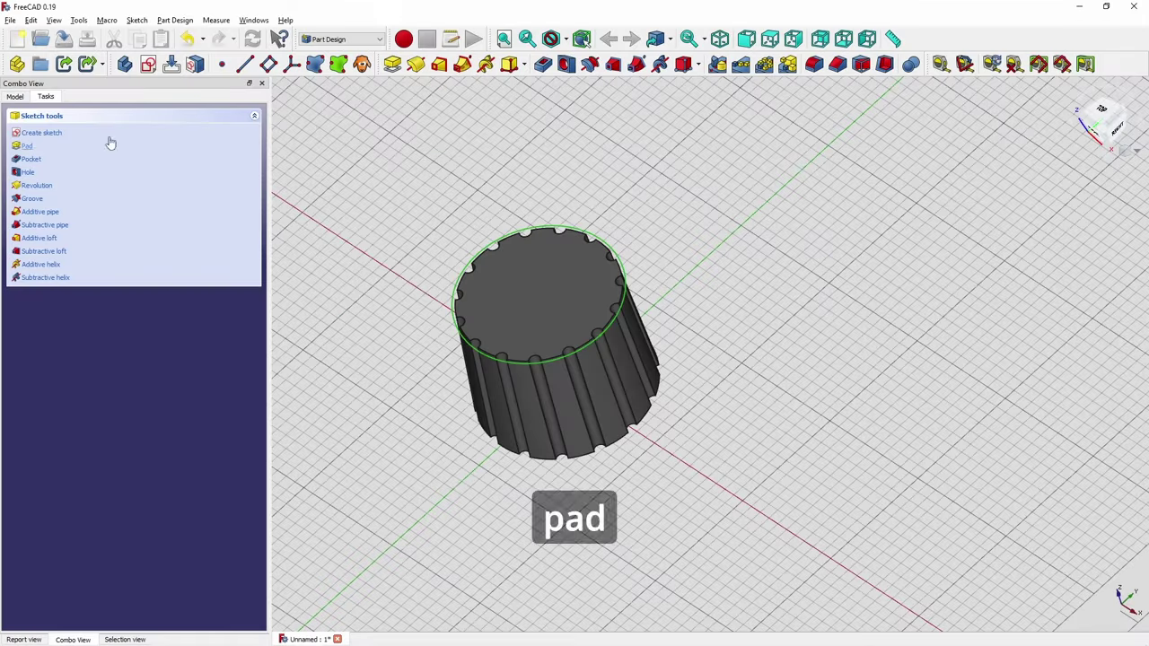
- Pad the circle sketch to a length of 1 mm
left_click(392, 64)
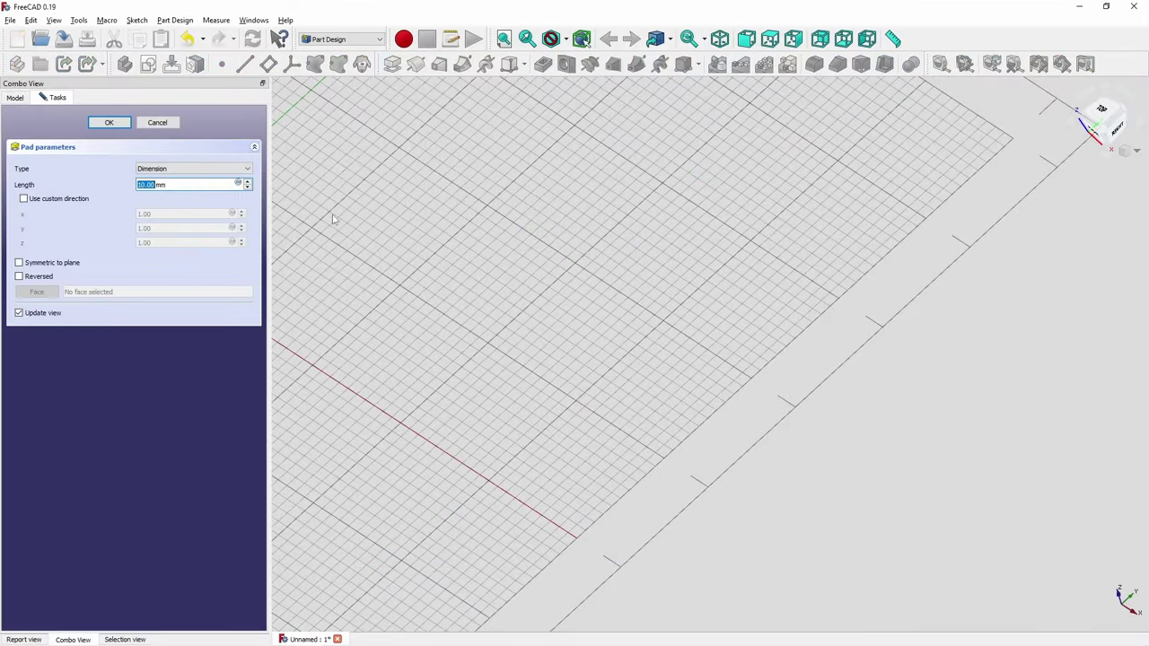
type("1")
left_click(108, 122)
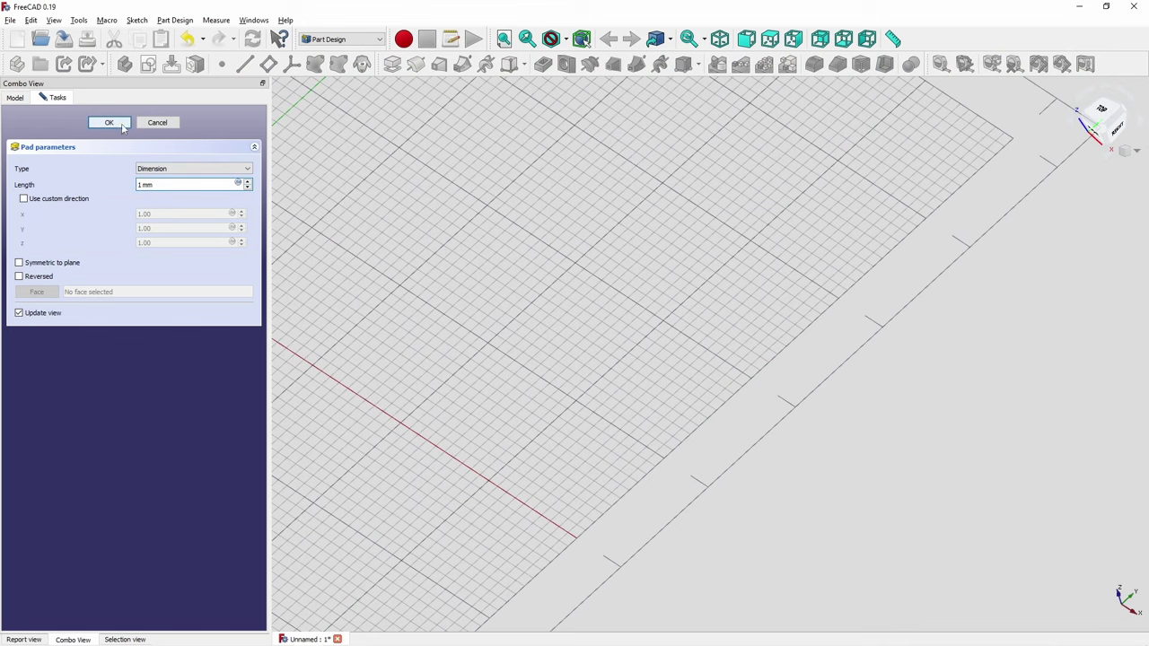
scroll(396, 254, "down", 5)
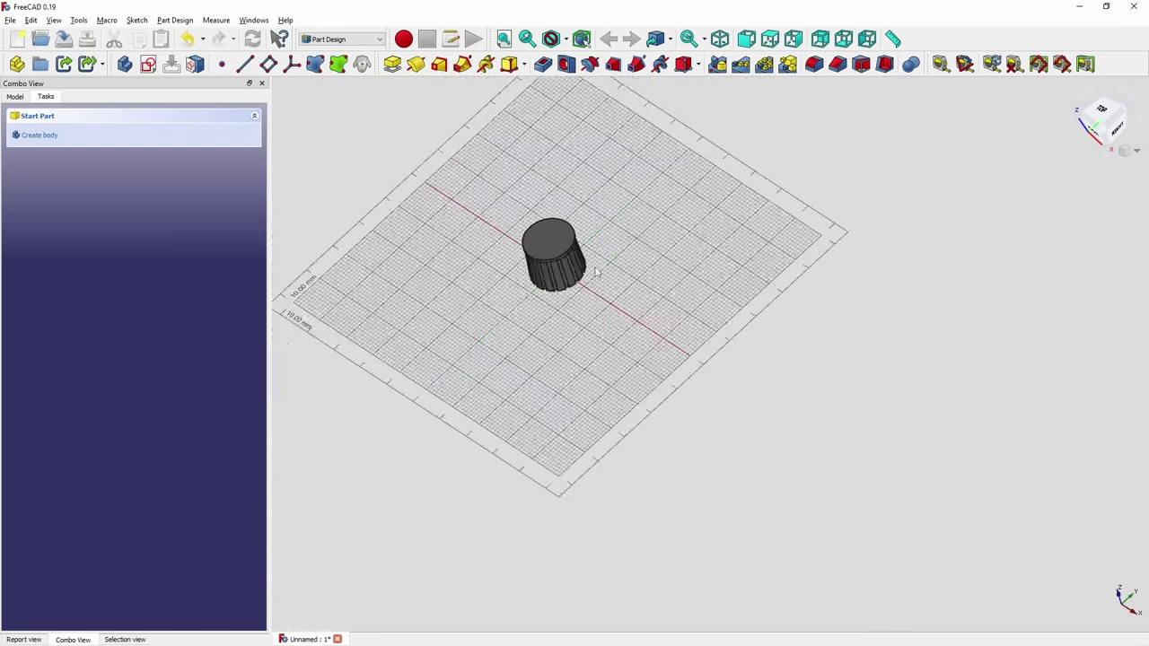